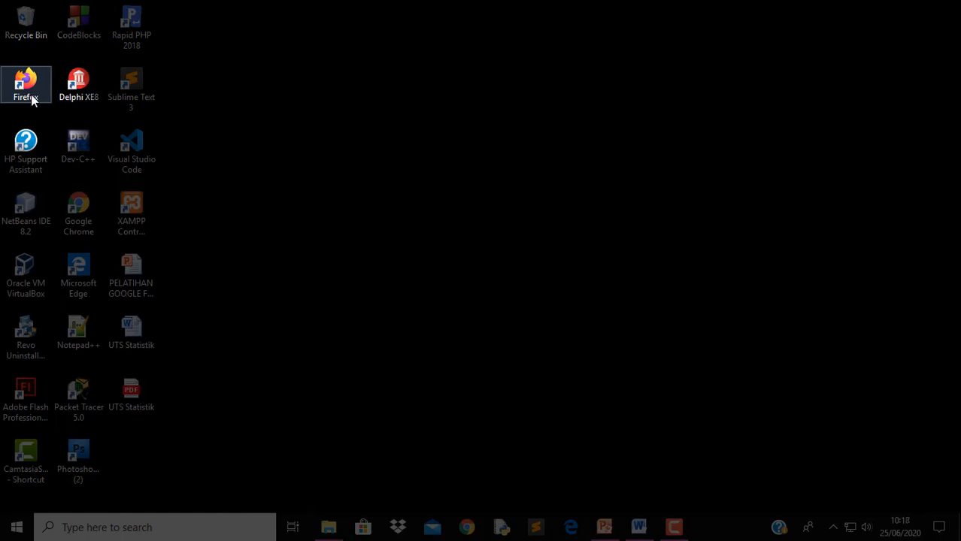
Launch Firefox and go to the Google home page
double_click(33, 100)
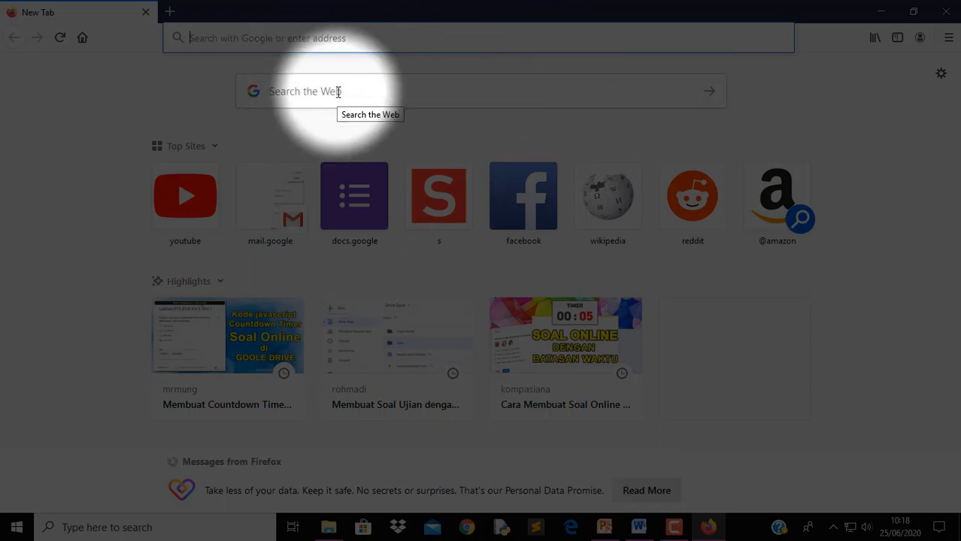
text(google.com/)
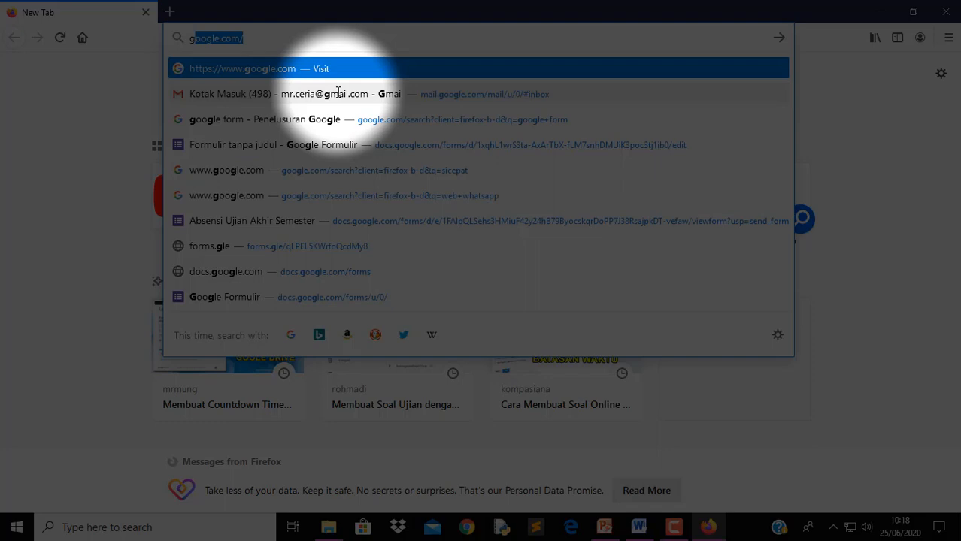
key(Return)
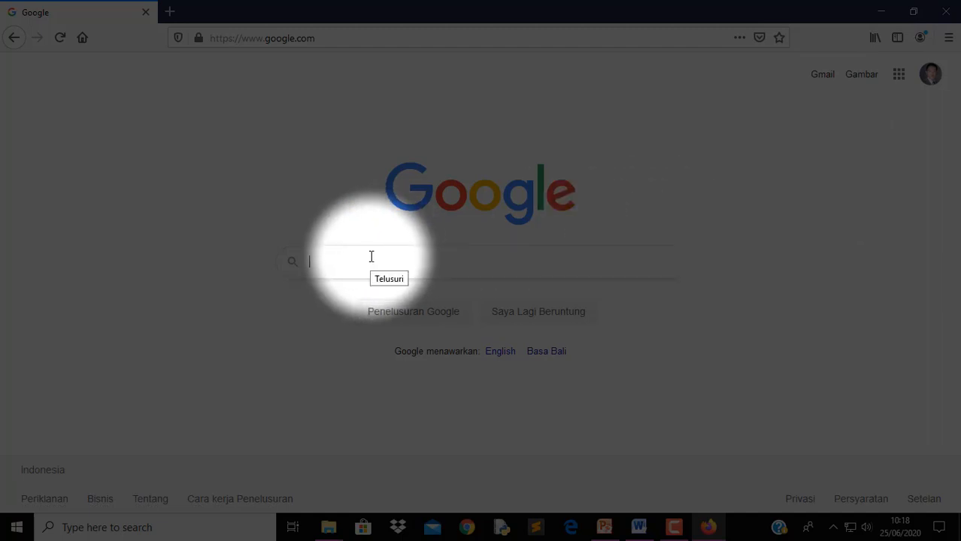
Search Google for 'google form' and open the Google Forms page
text(go)
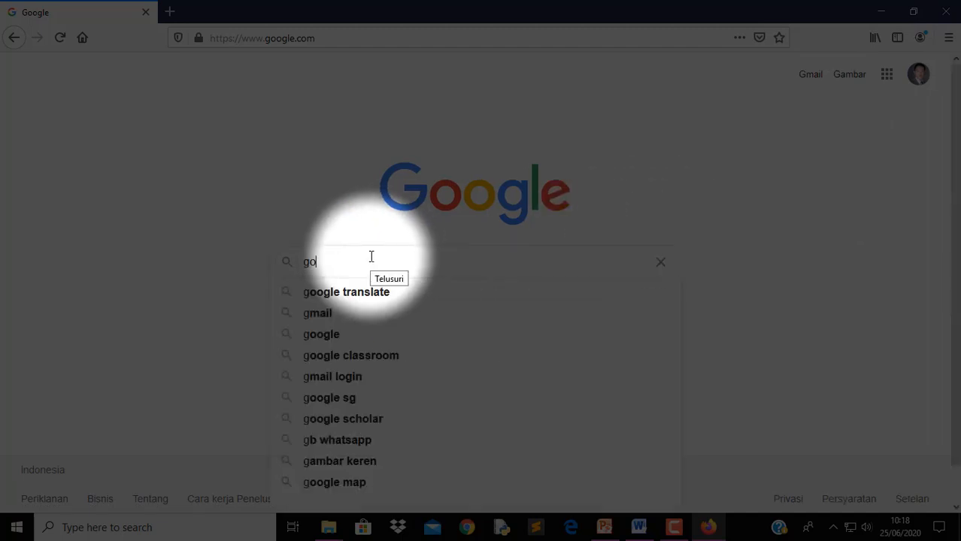
key(Down)
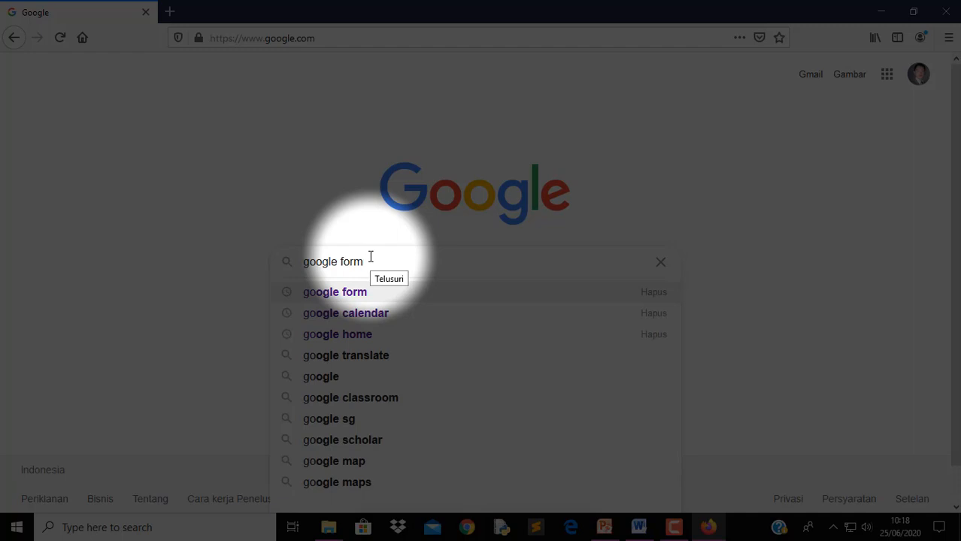
key(Return)
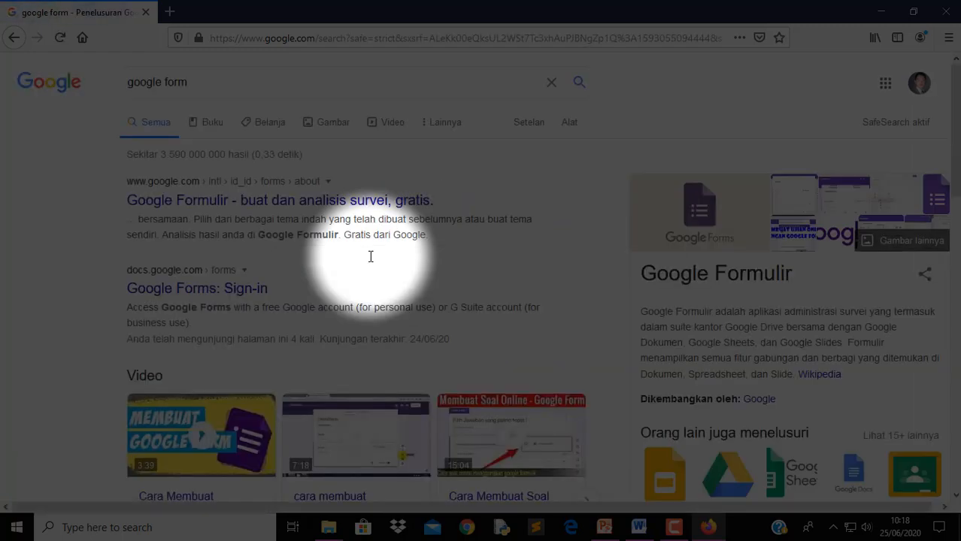
click(228, 290)
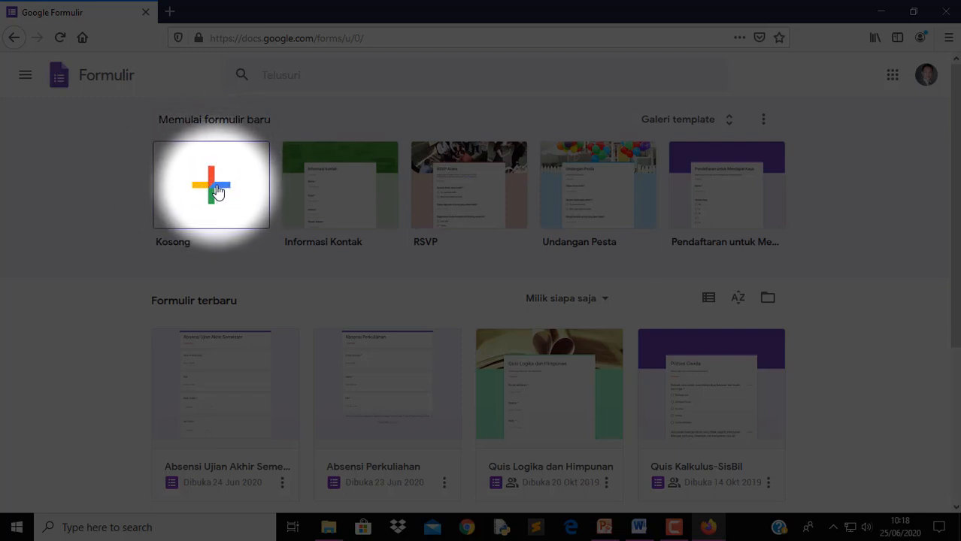
Start a new form from the Kosong (blank) template and select its title
click(211, 190)
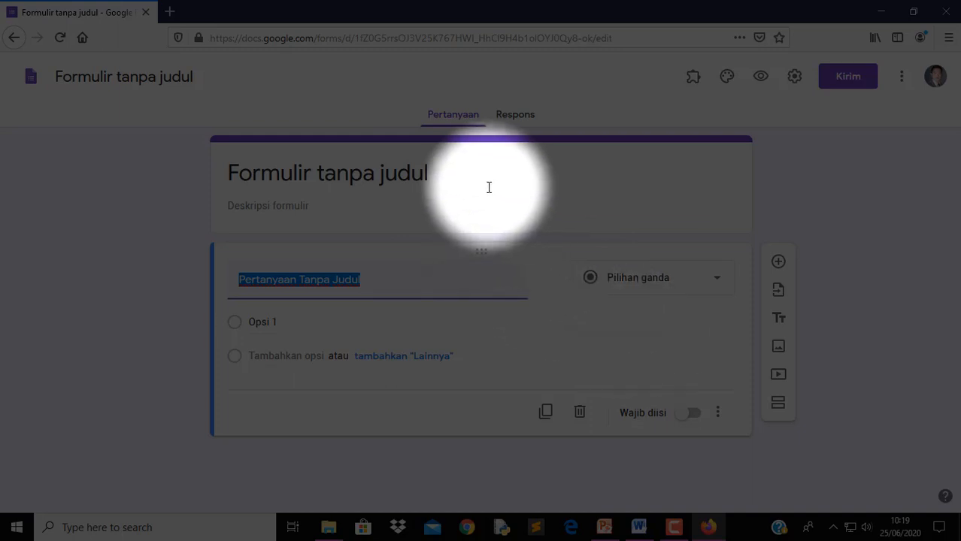
click(315, 175)
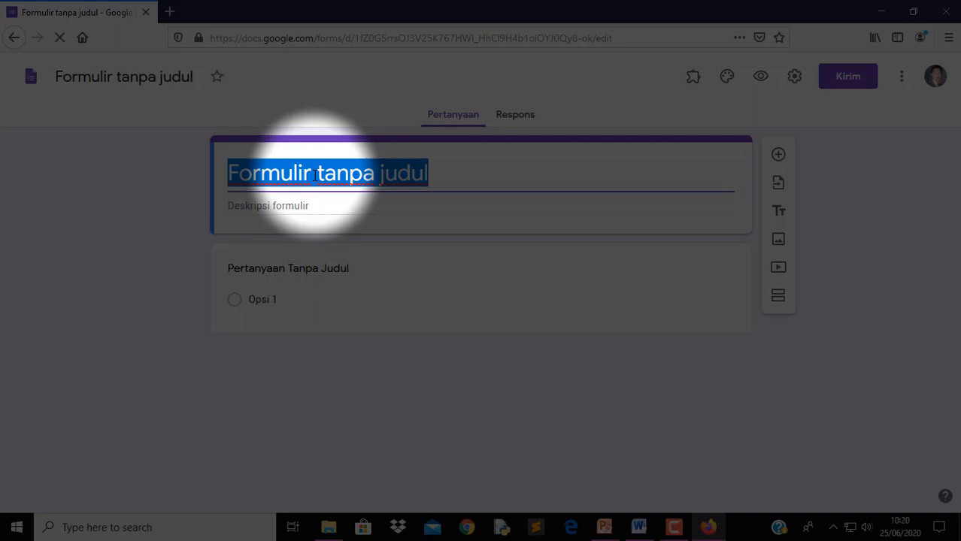
Replace the untitled form's title with 'STATISTIK DAN PROBABILITAS' and move to the description
text(Stat)
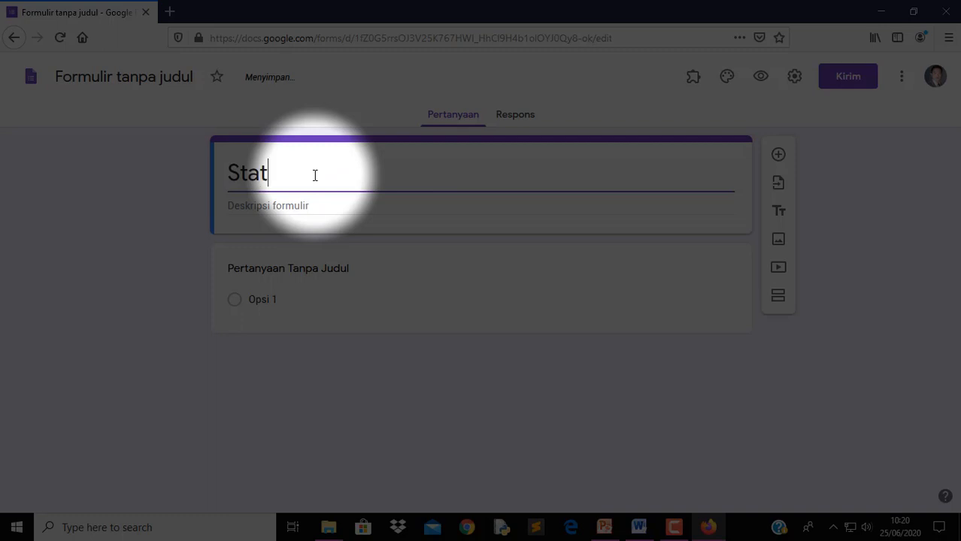
key(BackSpace)
key(BackSpace)
key(BackSpace)
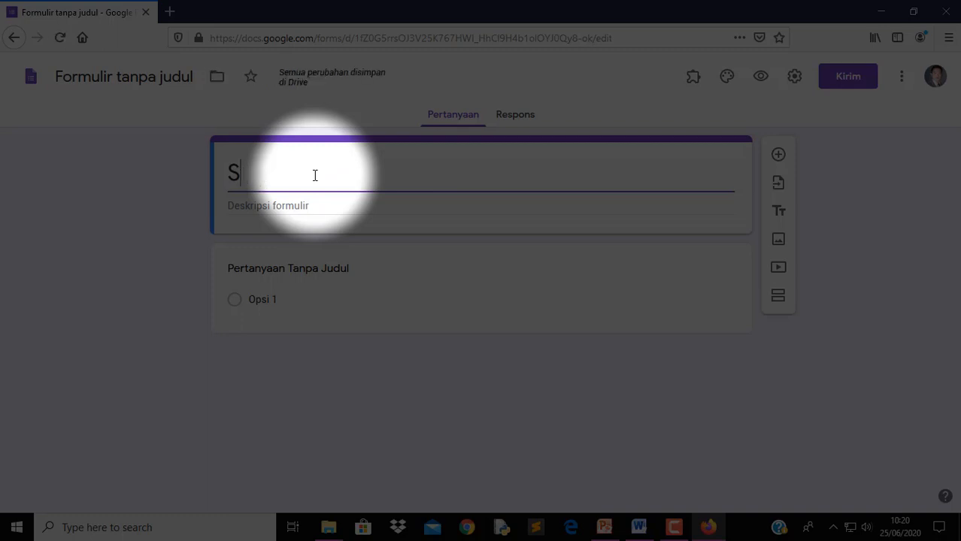
key(BackSpace)
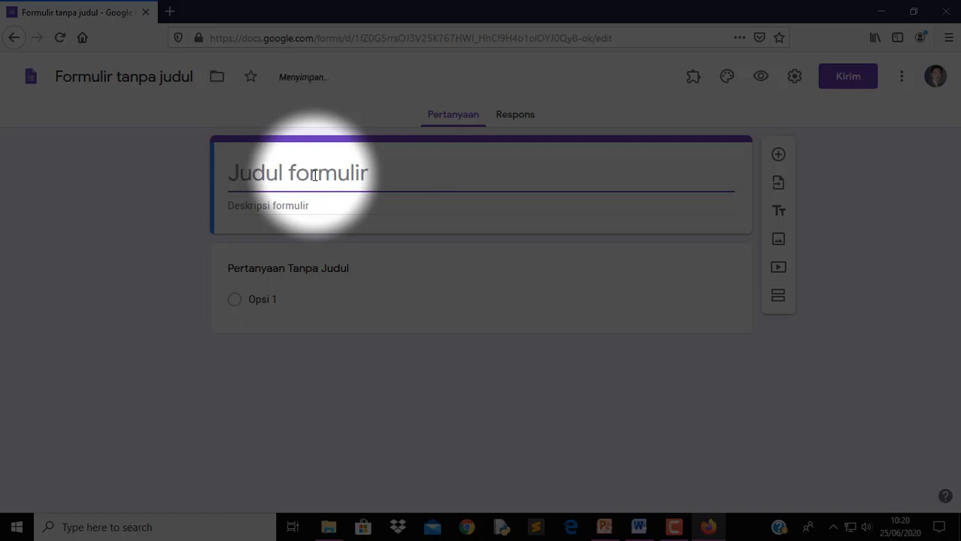
text(STATISTI)
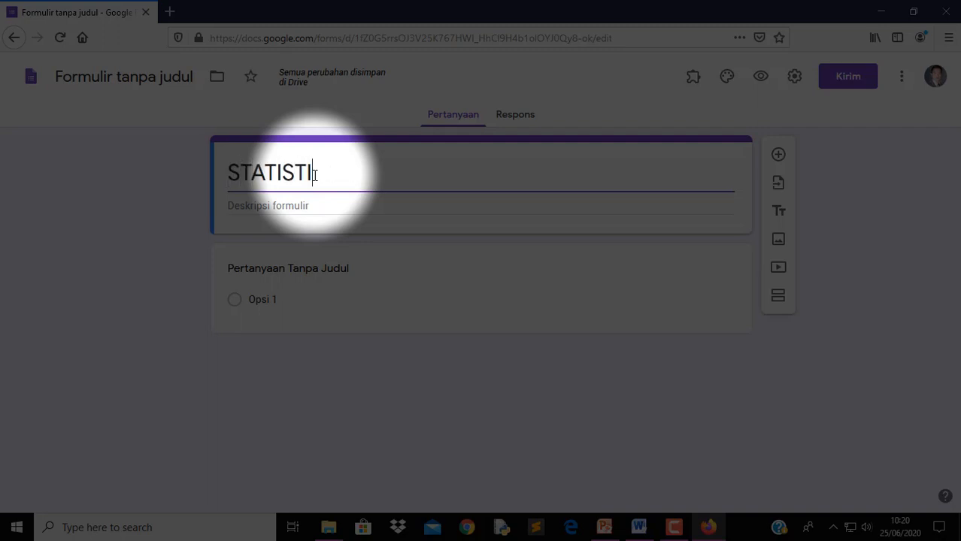
text(K DAN )
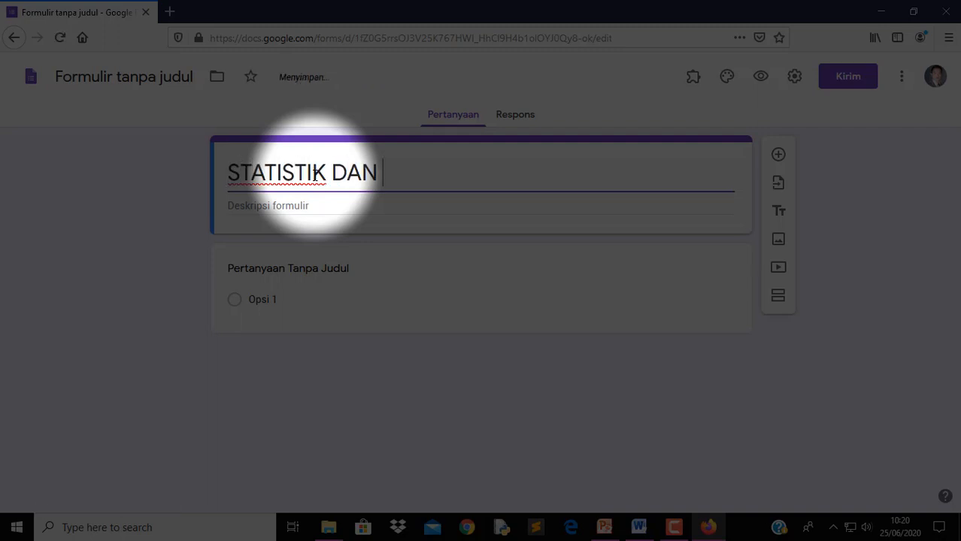
text(PROBABILITAS)
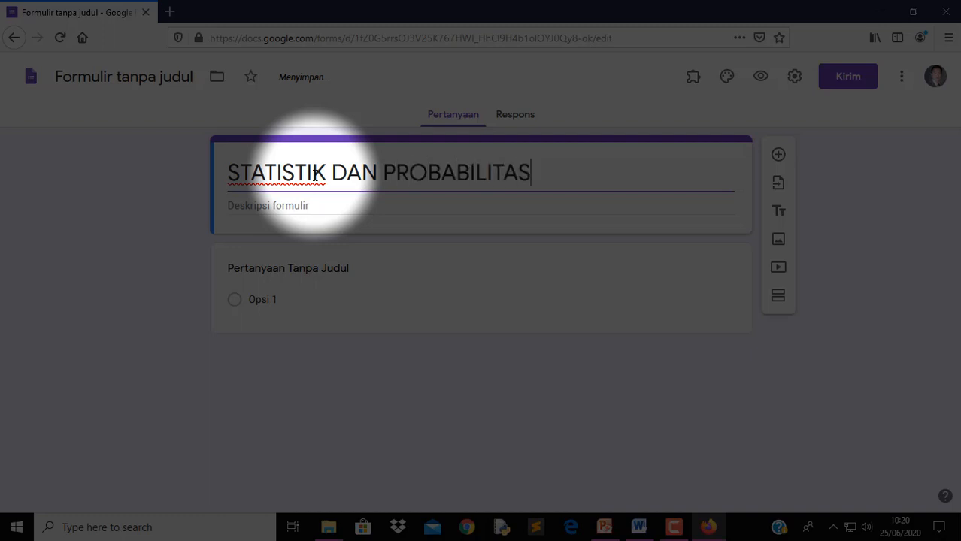
click(318, 205)
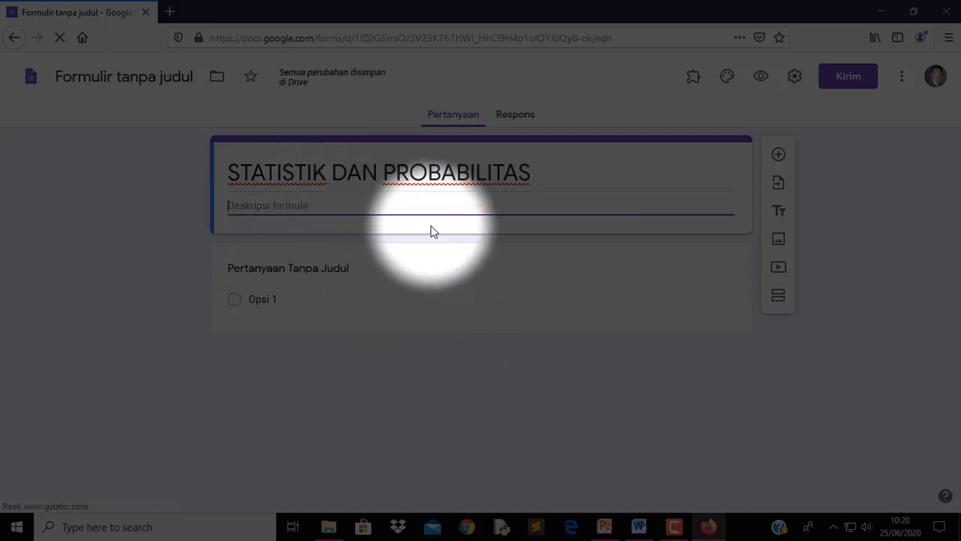
mouse_move(634, 532)
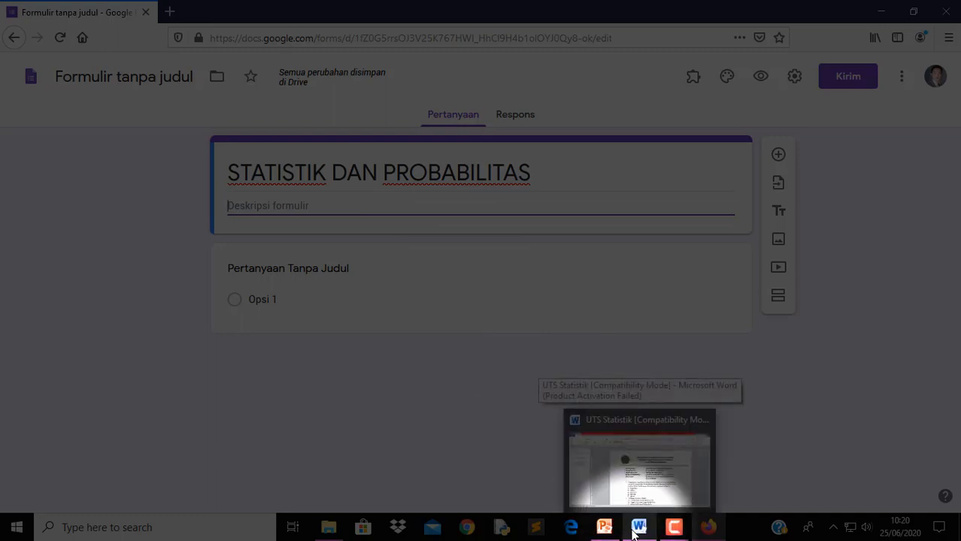
Copy the exam details block, MATA KULIAH through DAN INTERNET, from the Word document
mouse_move(607, 491)
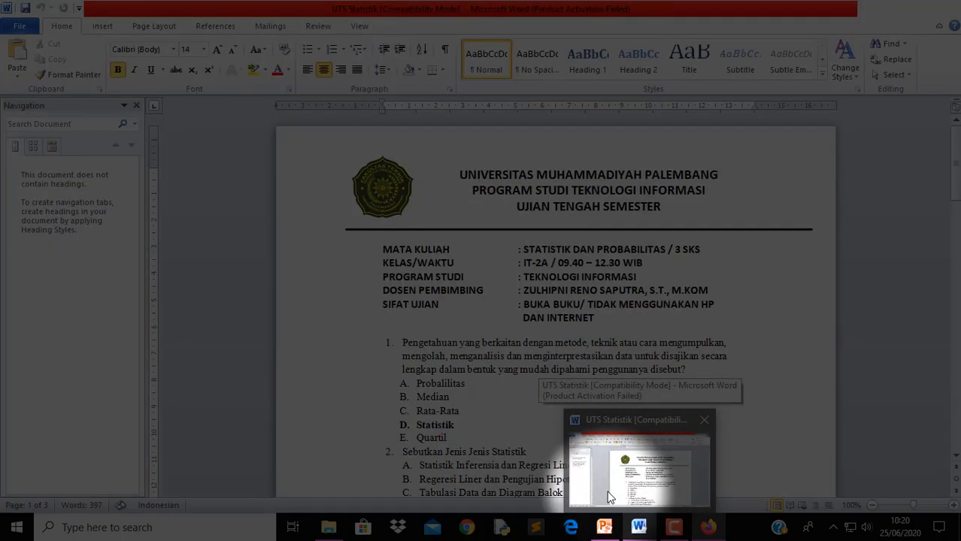
click(608, 489)
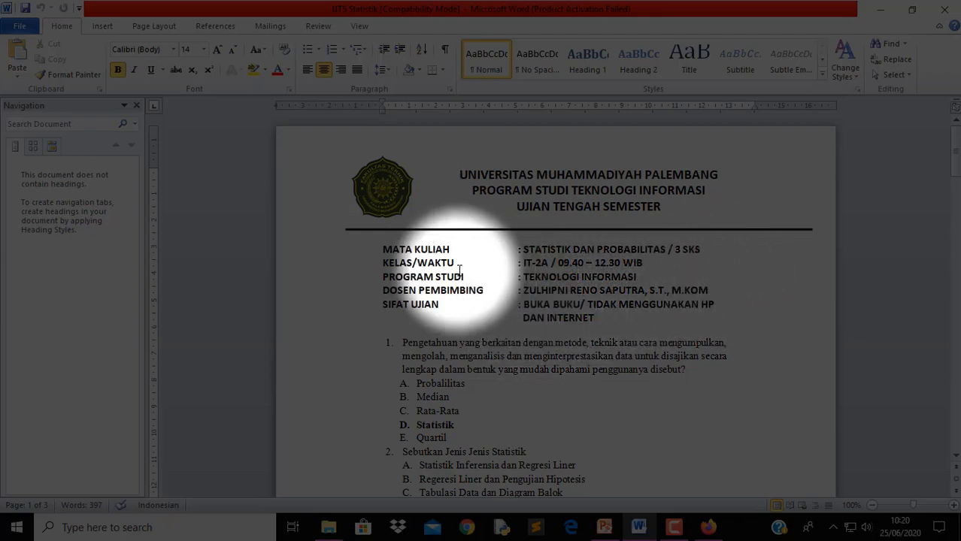
click(383, 249)
drag(383, 249, 596, 319)
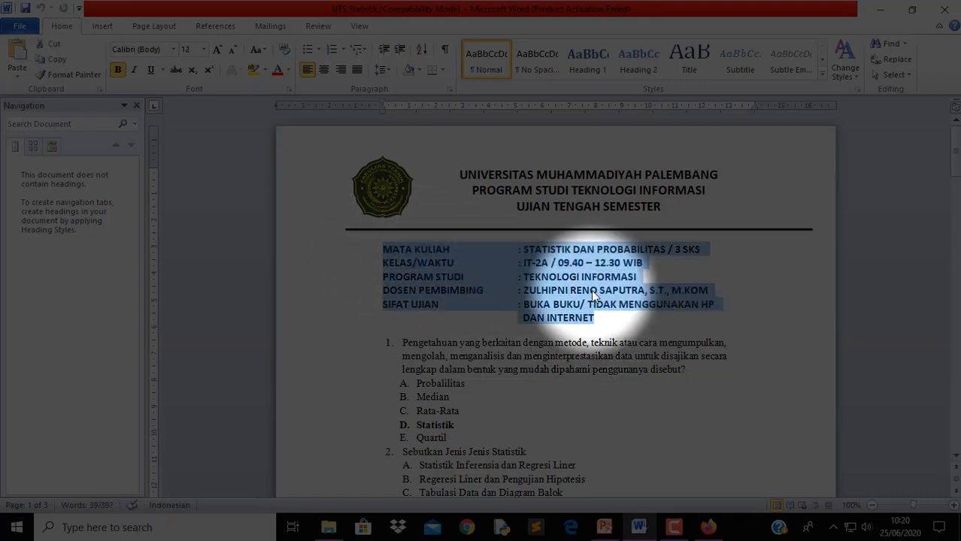
right_click(591, 295)
click(622, 83)
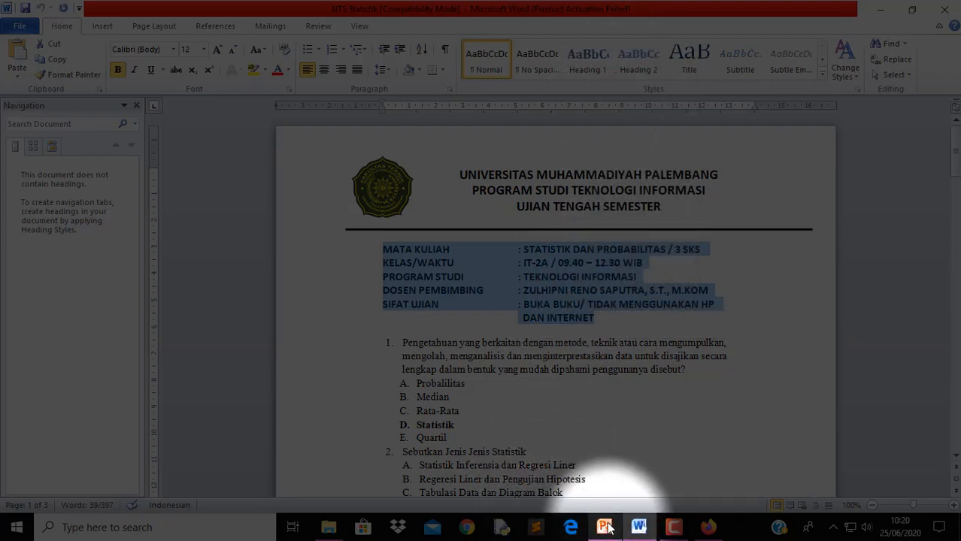
Return to the form in Firefox, ready to paste into the description
mouse_move(708, 530)
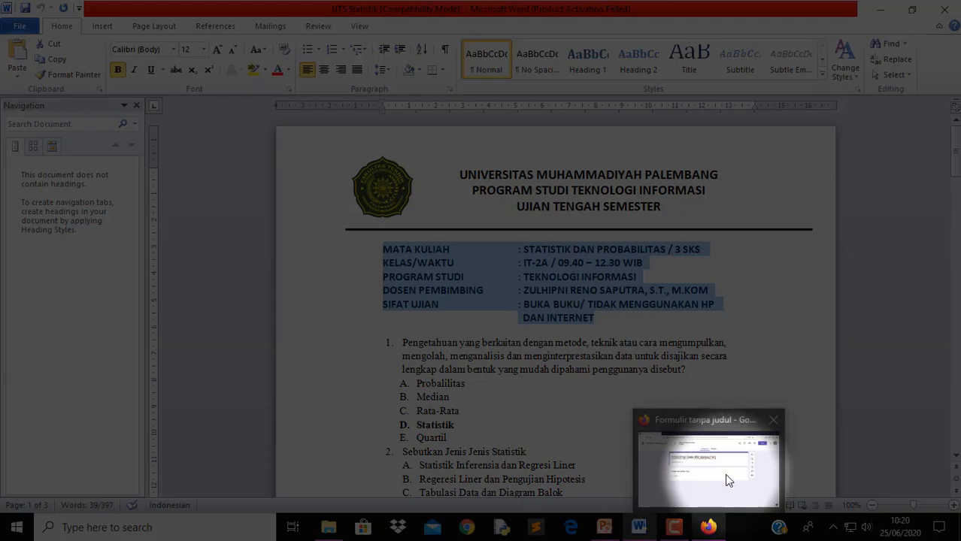
click(726, 476)
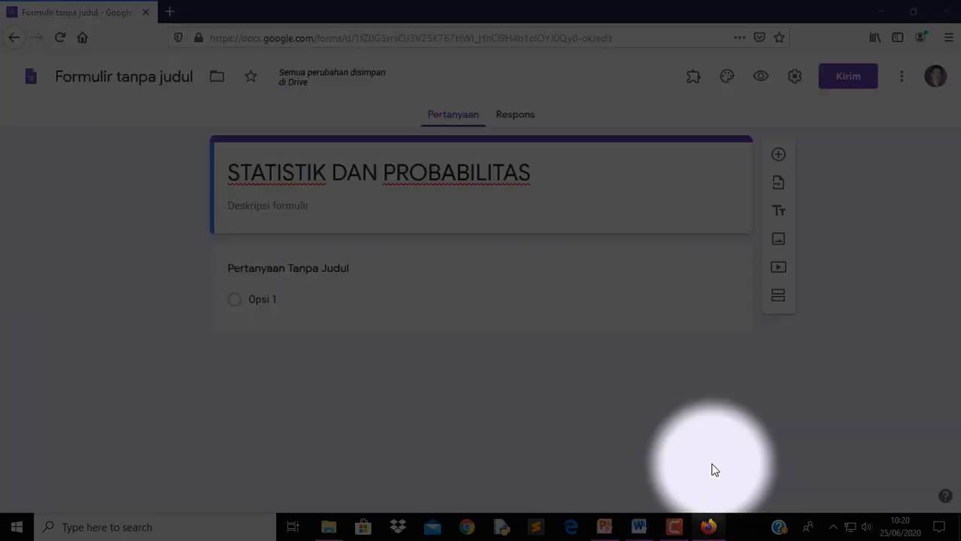
right_click(326, 205)
Paste the exam details into the description and remove the extra gaps on each line
click(388, 275)
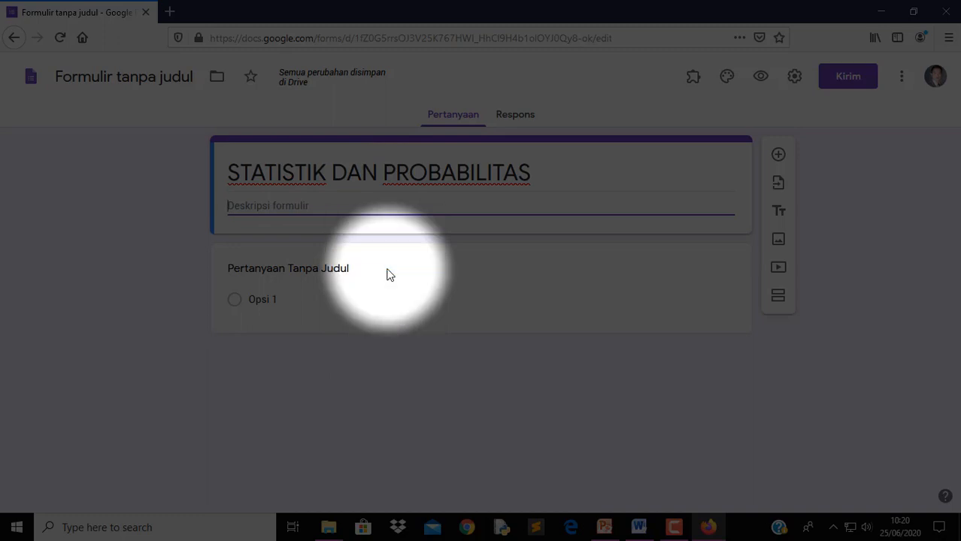
click(334, 201)
key(Delete)
key(Delete)
key(Delete)
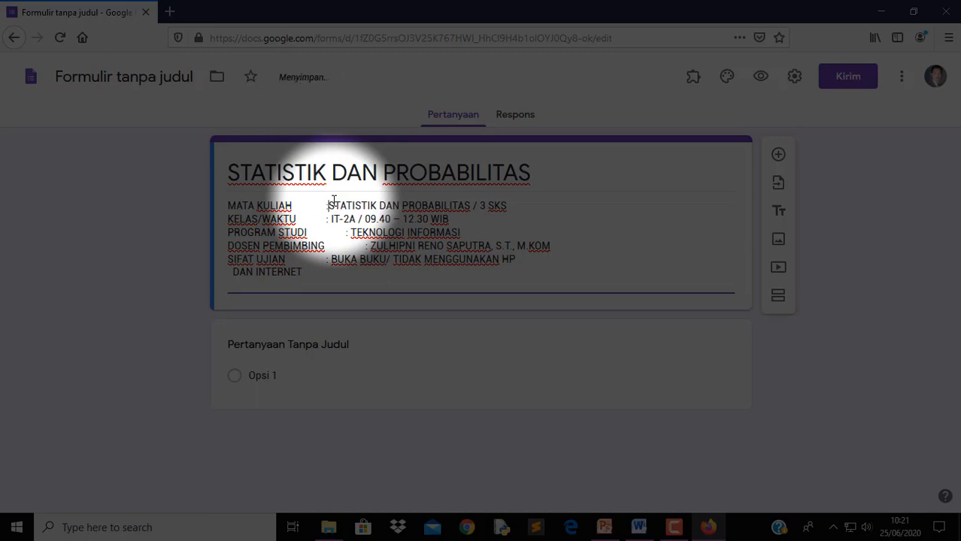
text(:)
key(Down)
key(Down)
key(Left)
key(Delete)
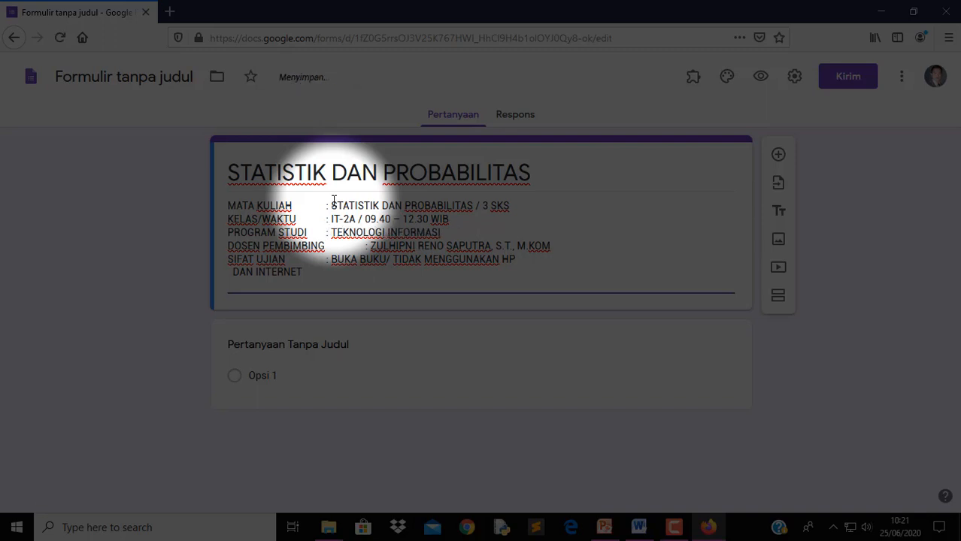
key(Delete)
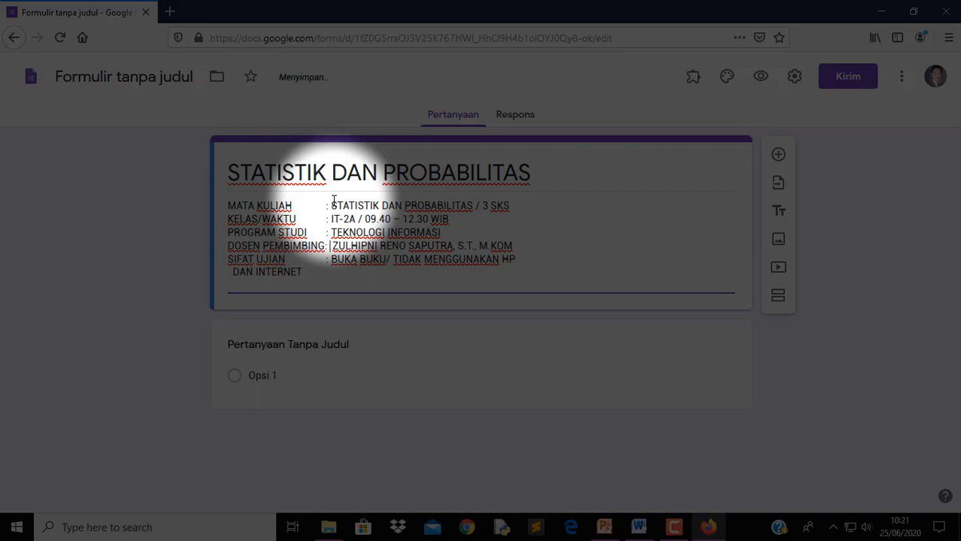
key(Delete)
Delete '/ TIDAK MENGGUNAKAN HP DAN INTERNET' so SIFAT UJIAN reads only 'BUKA BUKU'
key(Down)
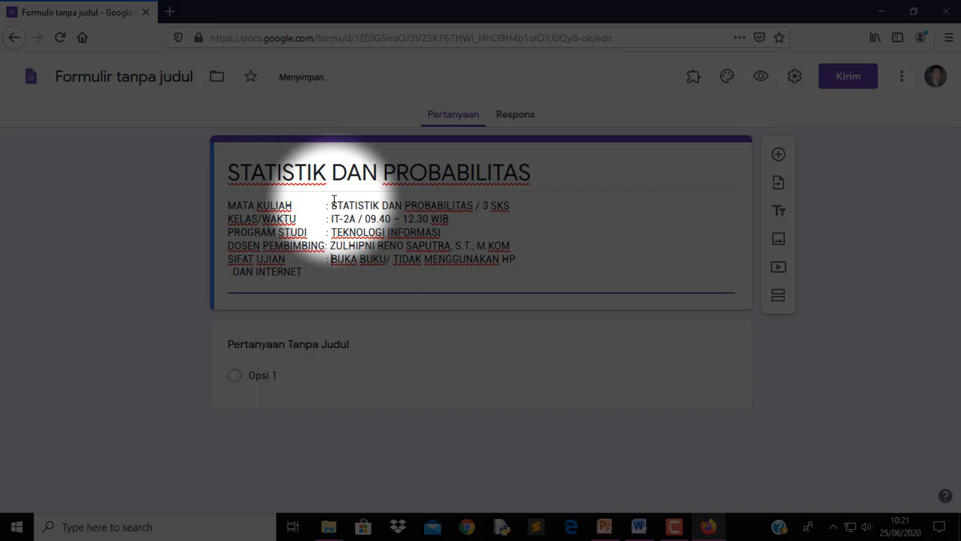
key(Down)
key(Home)
key(Right)
key(Right)
key(BackSpace)
key(BackSpace)
key(BackSpace)
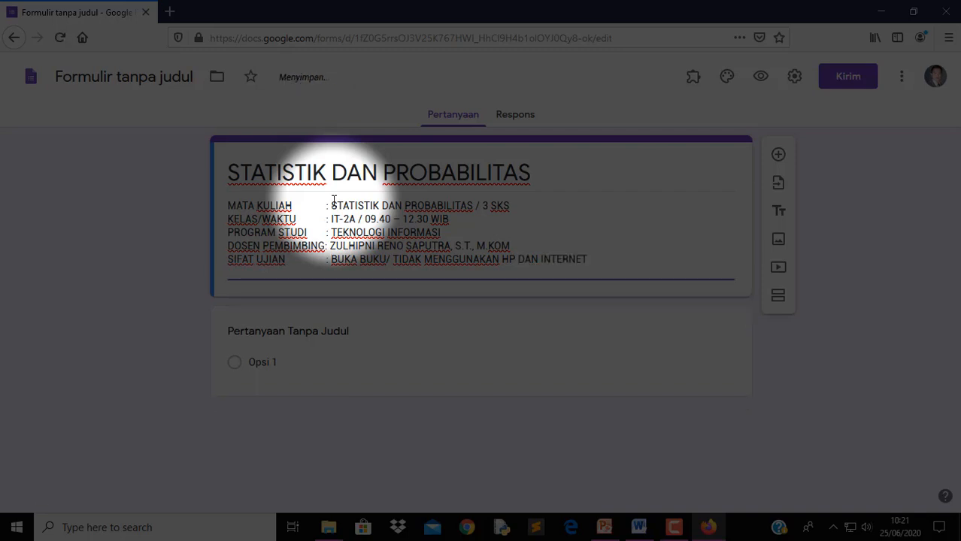
key(Left)
key(Left)
key(Left)
key(Left)
key(Left)
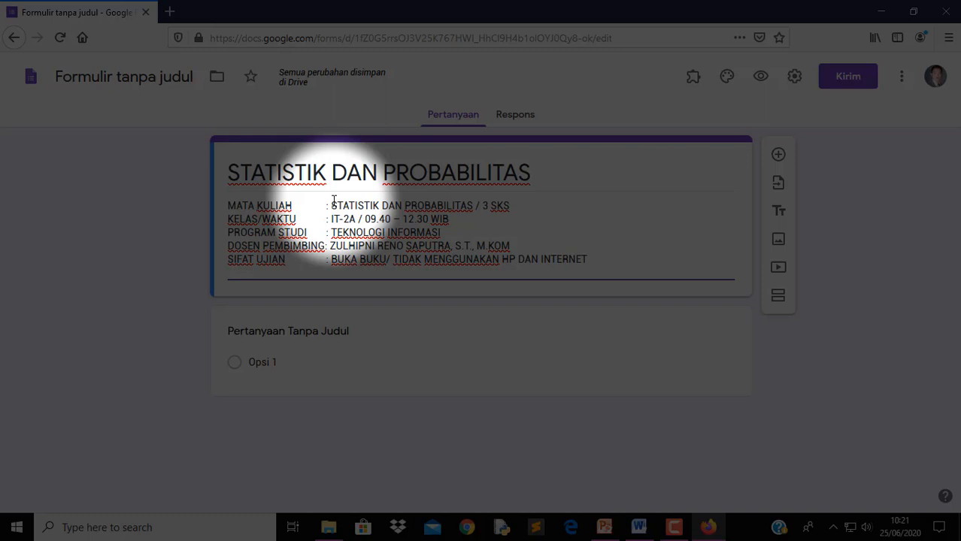
key(Left)
key(Left)
key(Left)
key(Left)
key(Left)
key(Left)
key(Right)
key(ctrl+shift+Right)
key(ctrl+shift+Right)
key(ctrl+shift+Right)
key(ctrl+shift+Right)
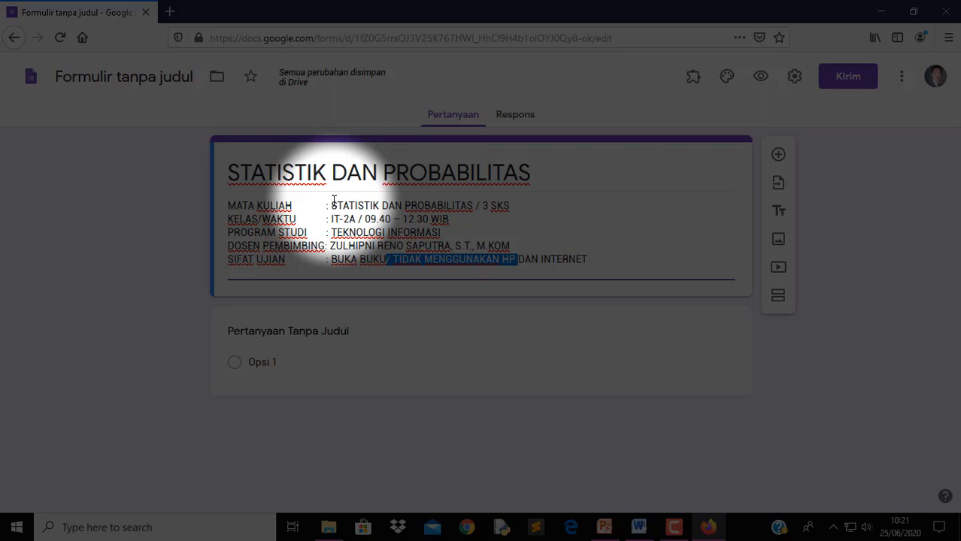
key(ctrl+shift+Right)
key(ctrl+shift+Right)
key(BackSpace)
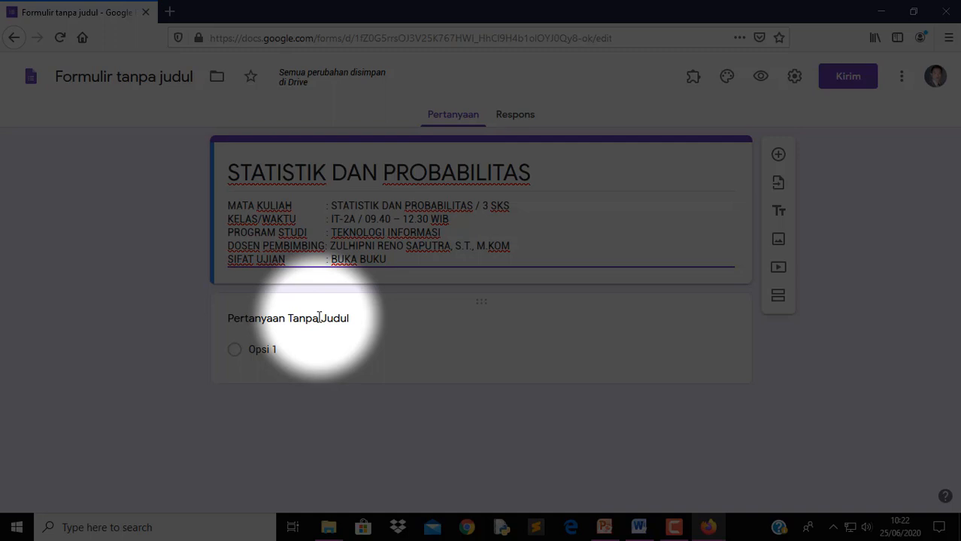
Title the first question 'NAMA' and make it required
click(319, 318)
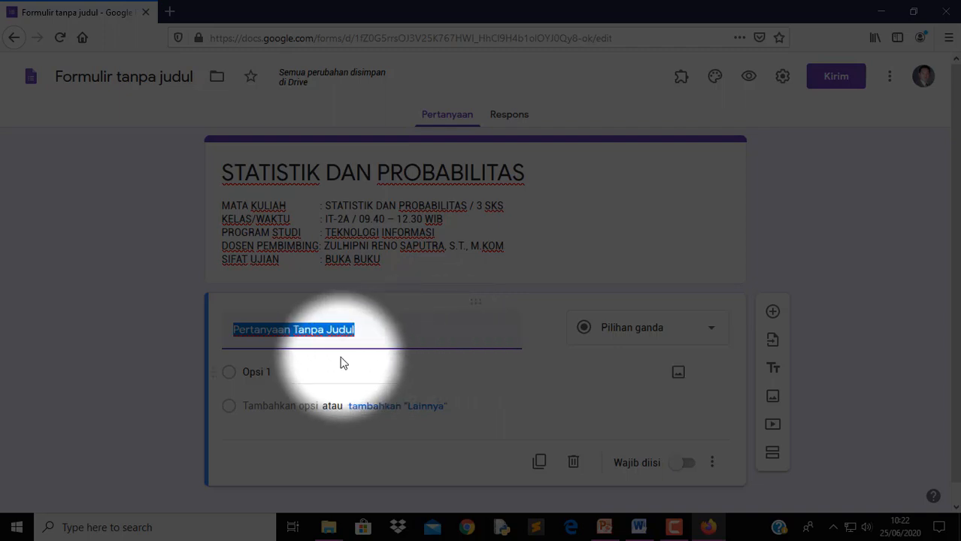
text(N)
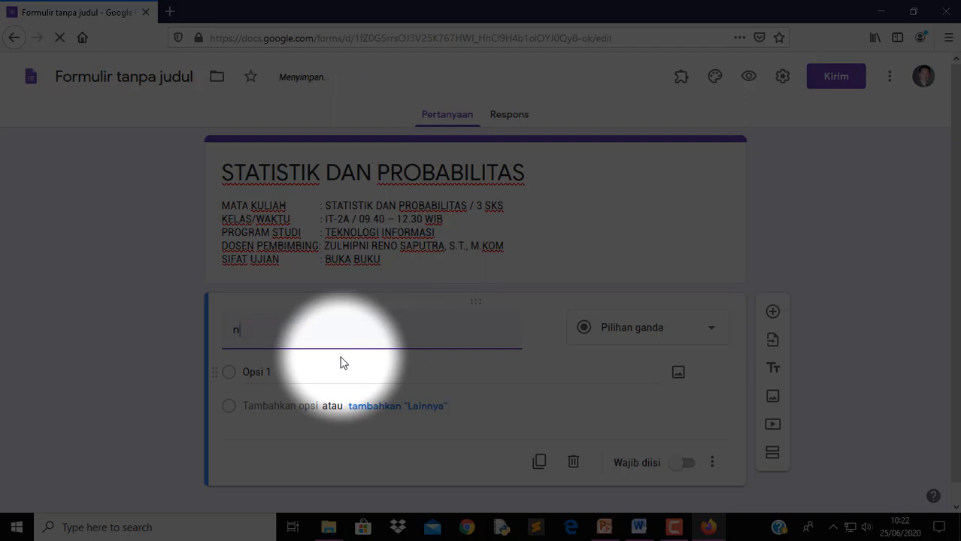
text(AMA)
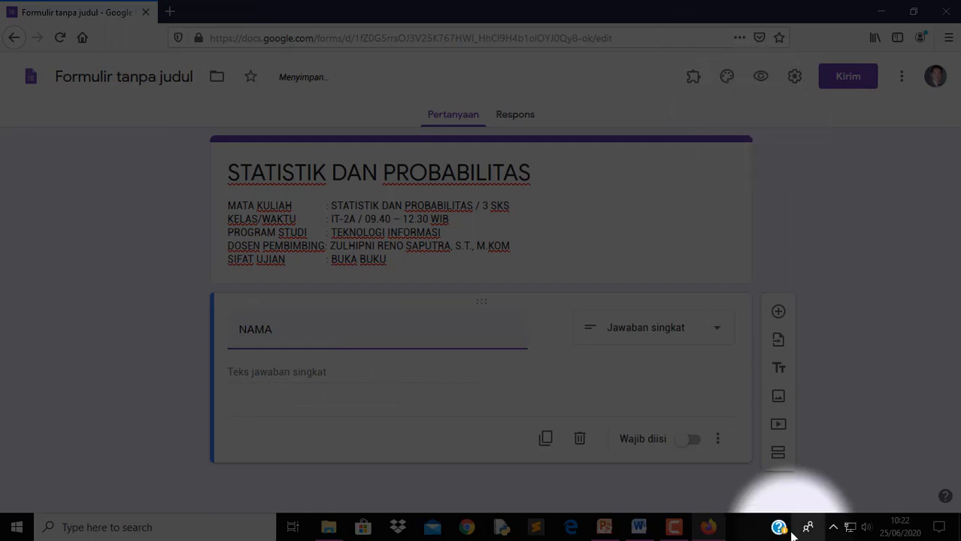
click(692, 444)
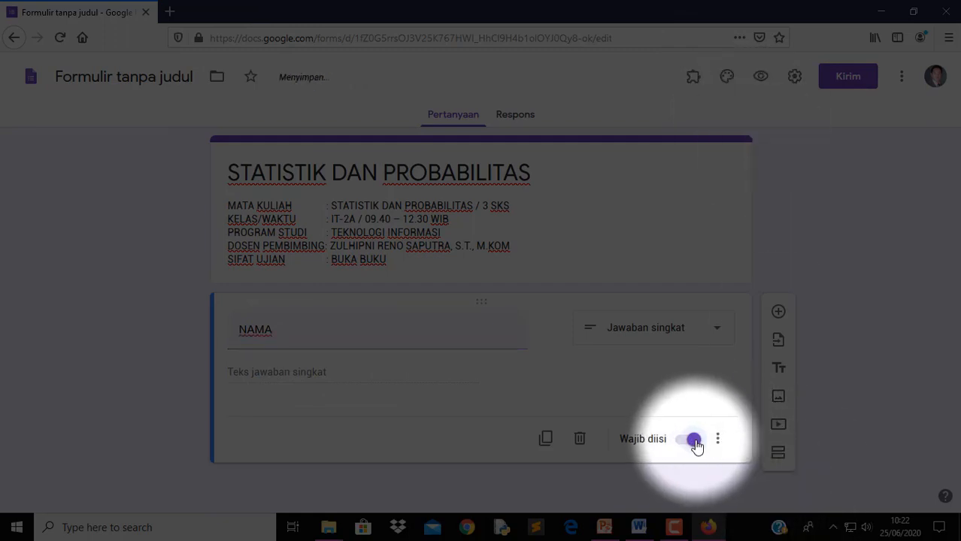
Add a 'NIM' short-answer question with its number validation removed
click(781, 314)
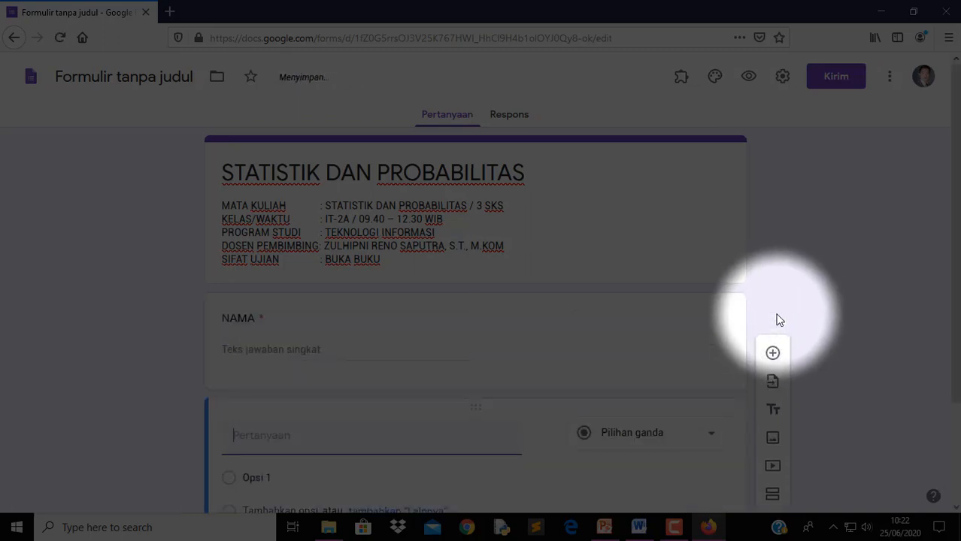
text(N)
key(BackSpace)
text(NIM)
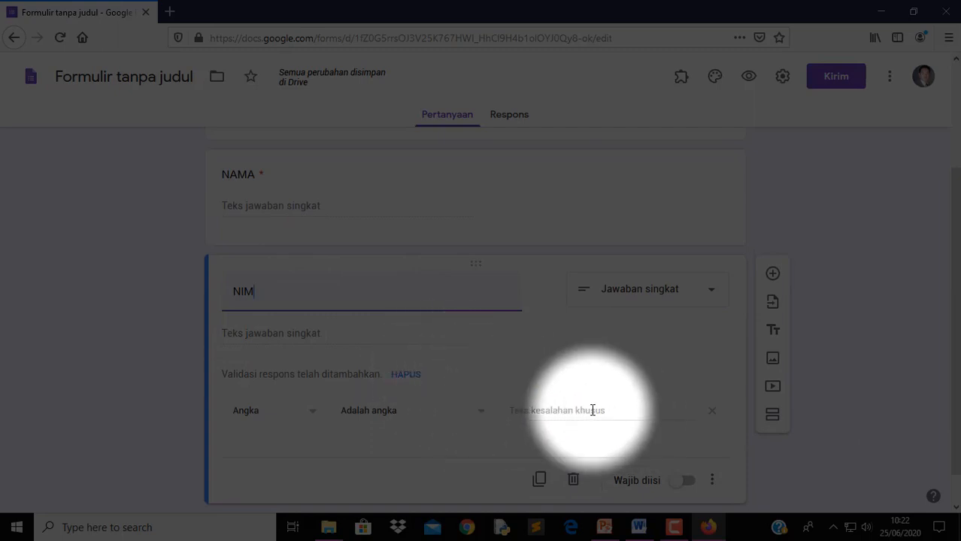
click(713, 418)
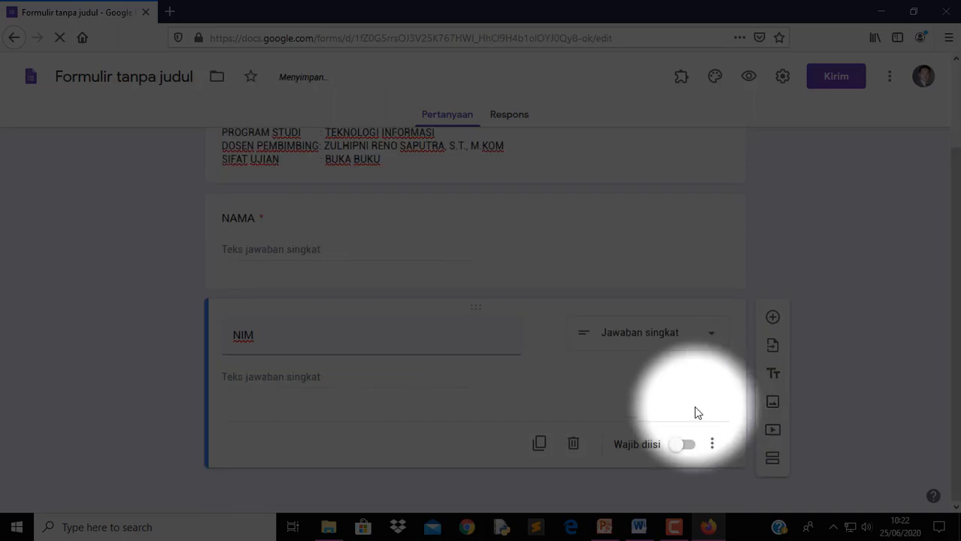
Add a Tanggal (date) question titled 'TANGGAL DAN WAKTU UJIAN' below NIM
click(774, 322)
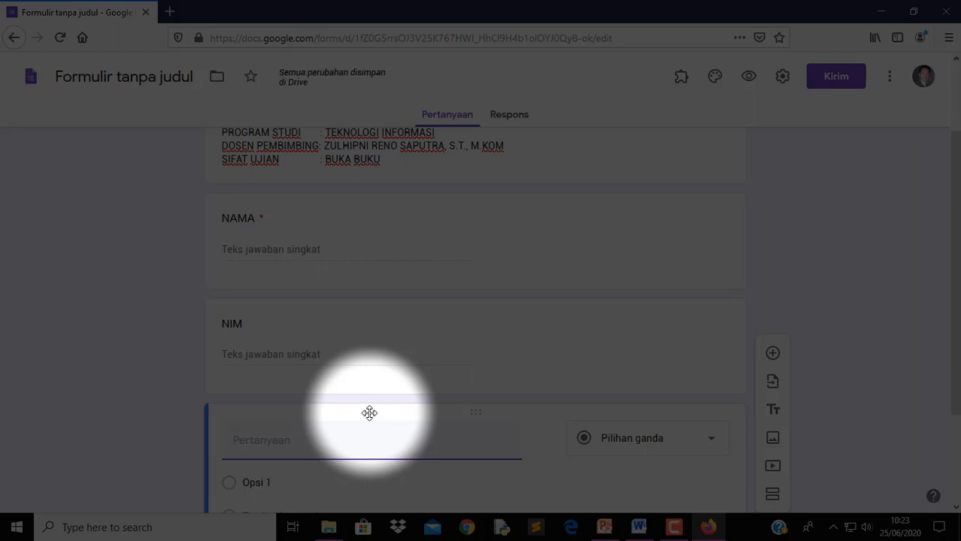
text(t)
key(BackSpace)
text(TAN)
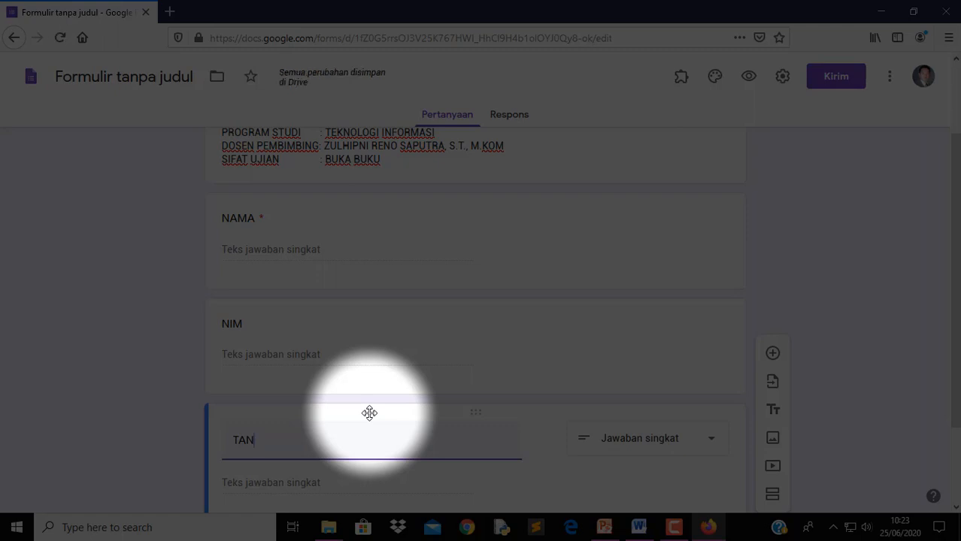
text(GGAL)
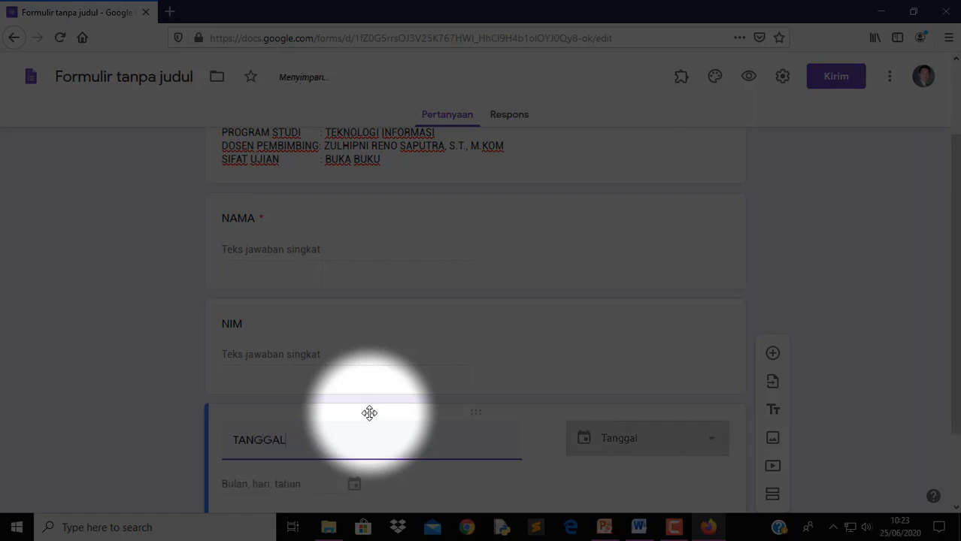
text( DAN)
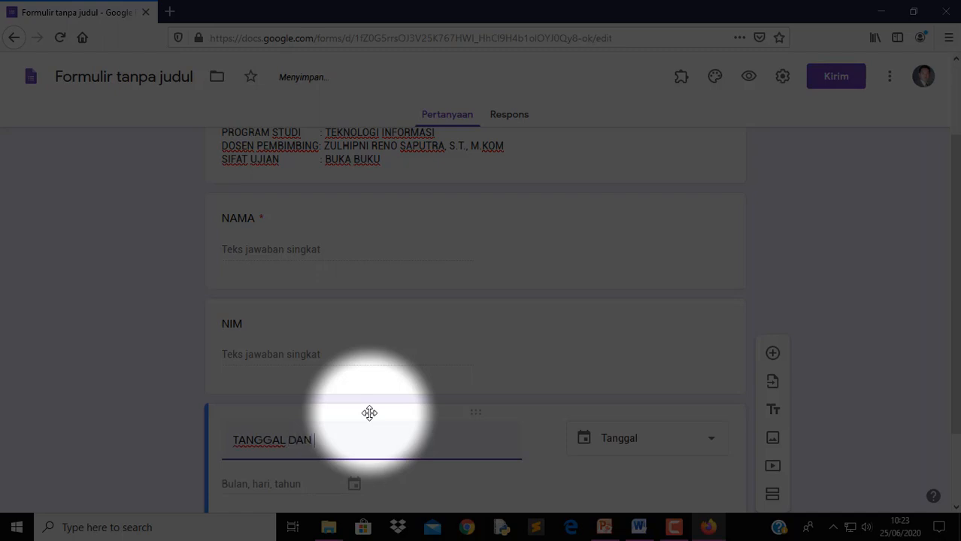
text( WAKTU UJIAN)
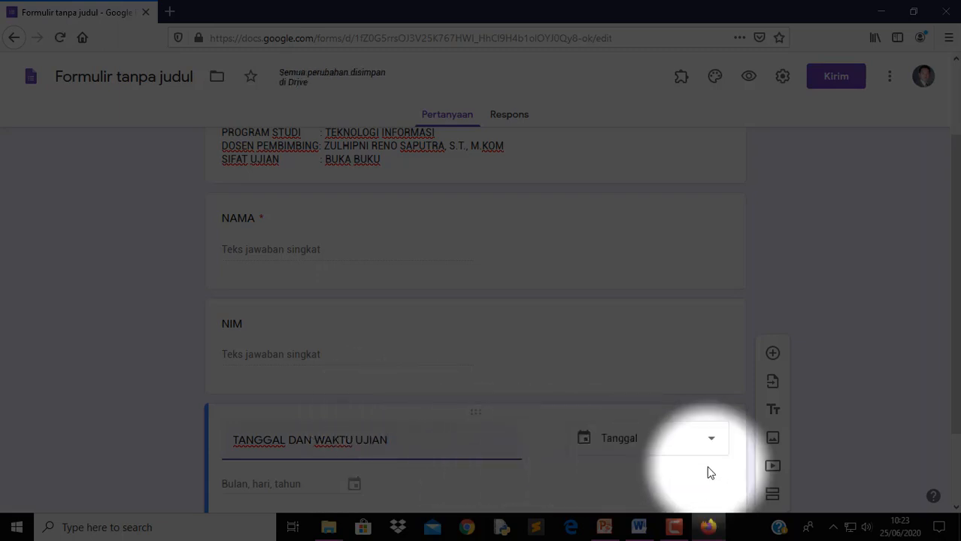
scroll(718, 444, down, 2)
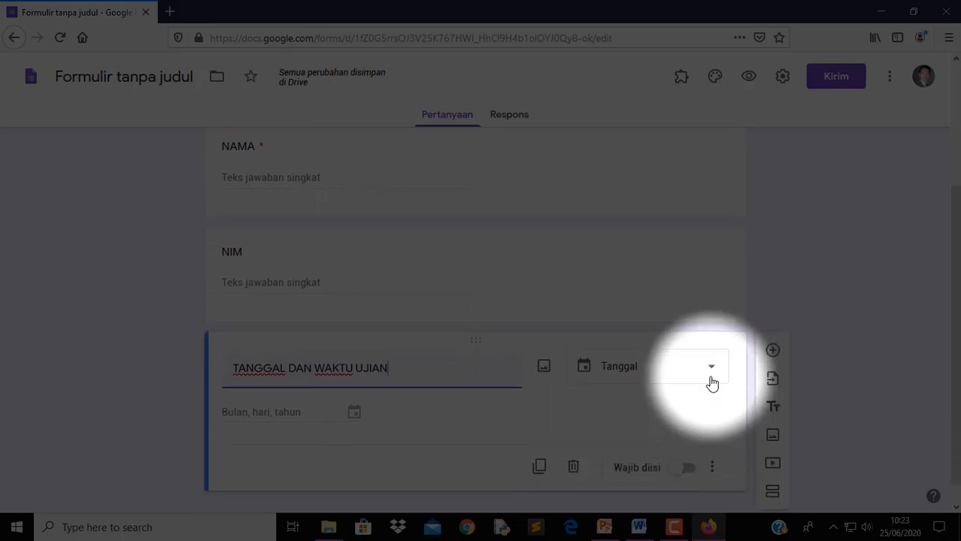
click(711, 376)
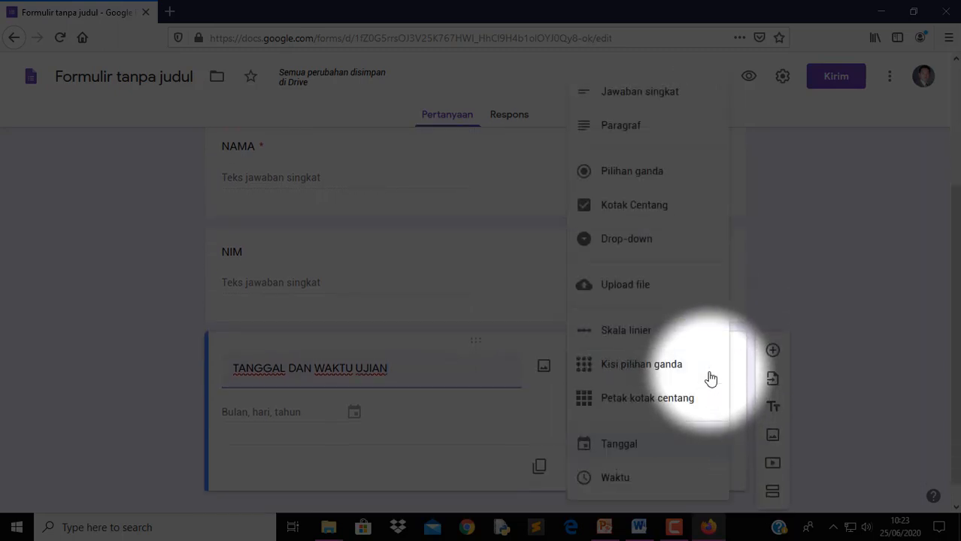
click(637, 449)
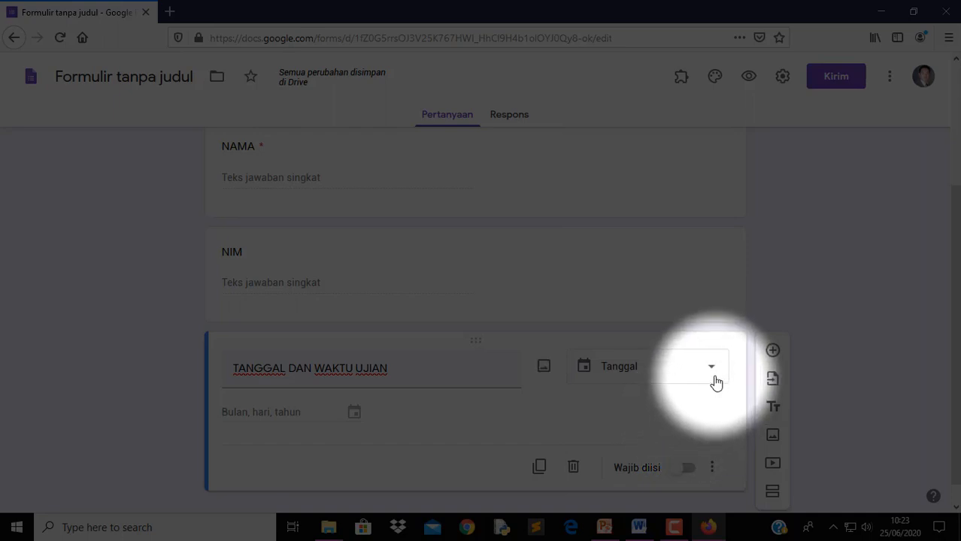
Trim the date question's title to 'TANGGAL' and add a blank question beneath it
click(399, 376)
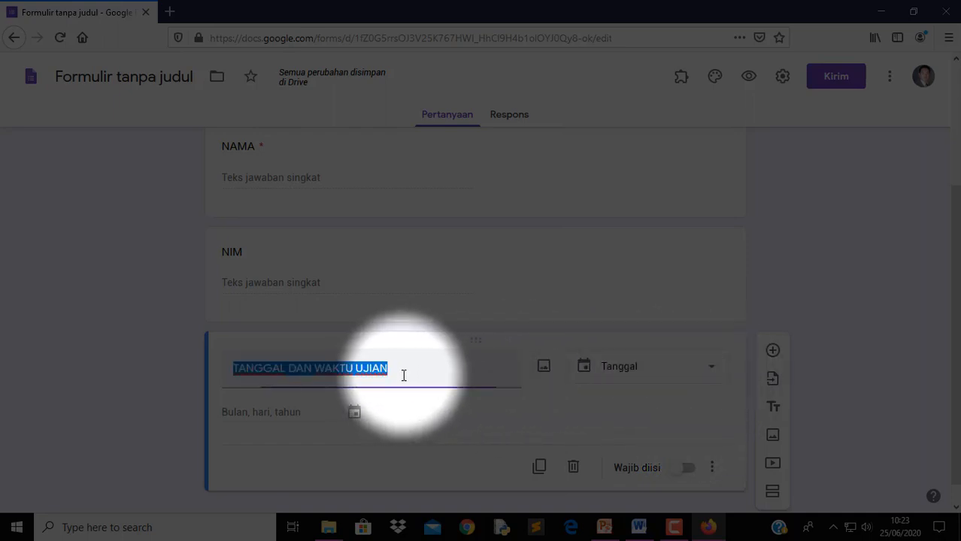
click(408, 374)
key(ctrl+Left)
key(ctrl+shift+Left)
key(ctrl+shift+Left)
key(Left)
key(ctrl+Right)
key(shift+End)
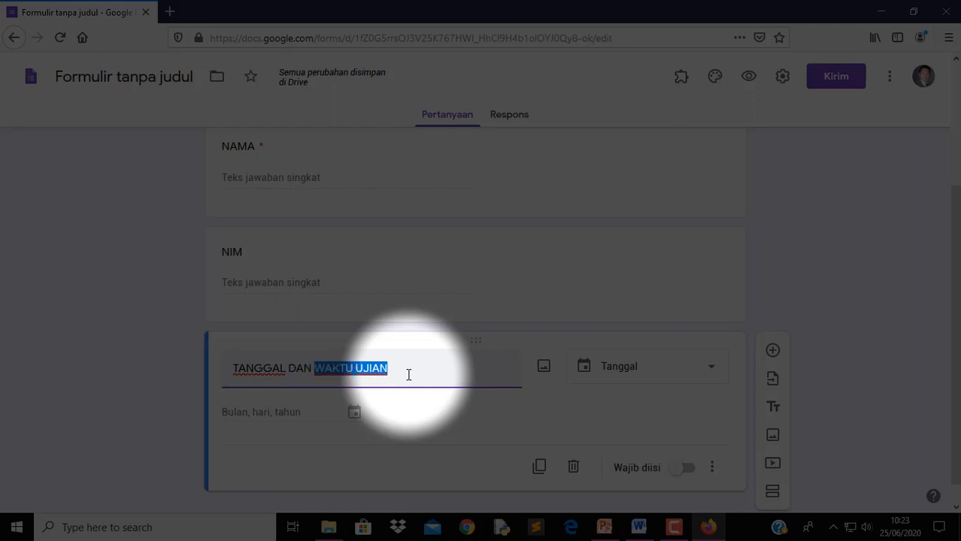
key(BackSpace)
text(\\\)
key(BackSpace)
key(BackSpace)
key(BackSpace)
key(BackSpace)
key(BackSpace)
key(BackSpace)
key(BackSpace)
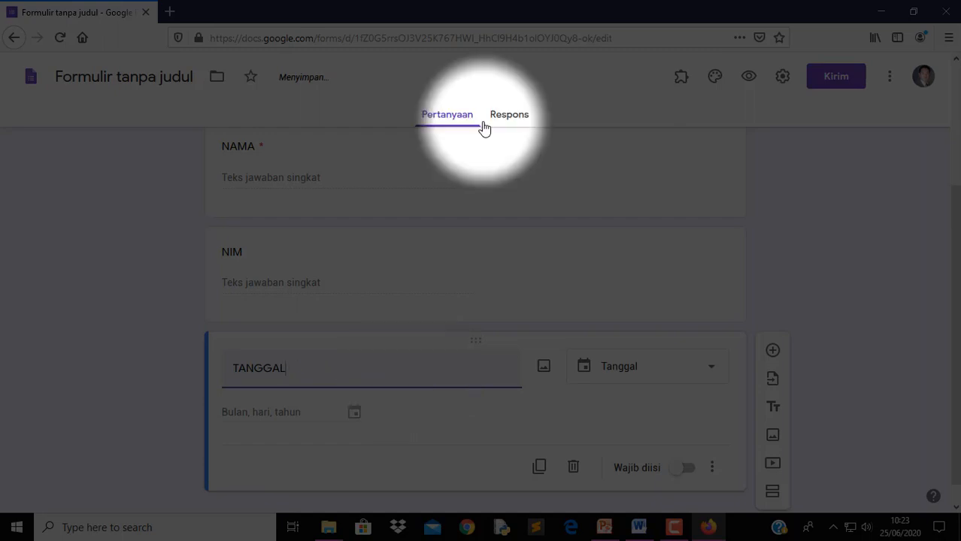
click(773, 351)
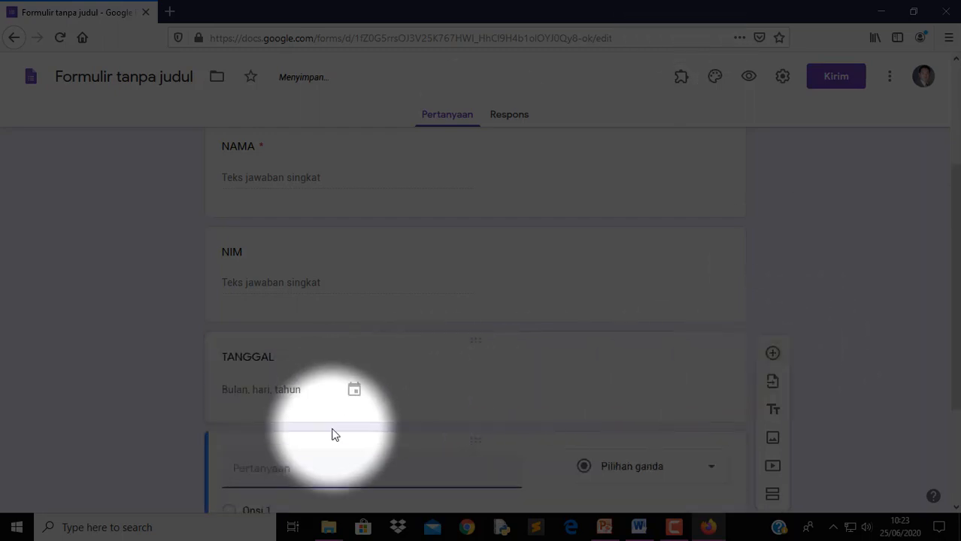
Title the new question 'WAKTU UJIAN' and extend the date question's title to 'TANGGAL UJIAN'
text(WAKTU)
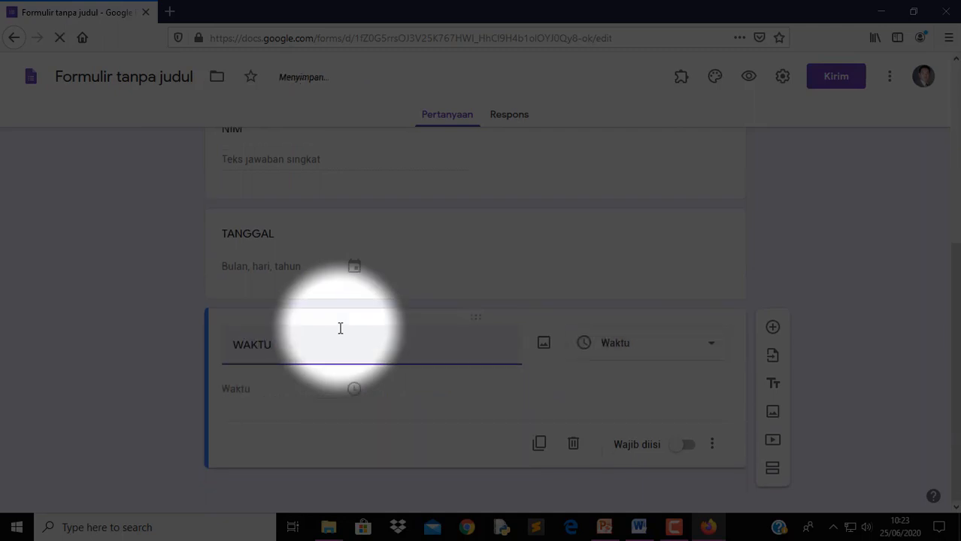
text( UJIAn)
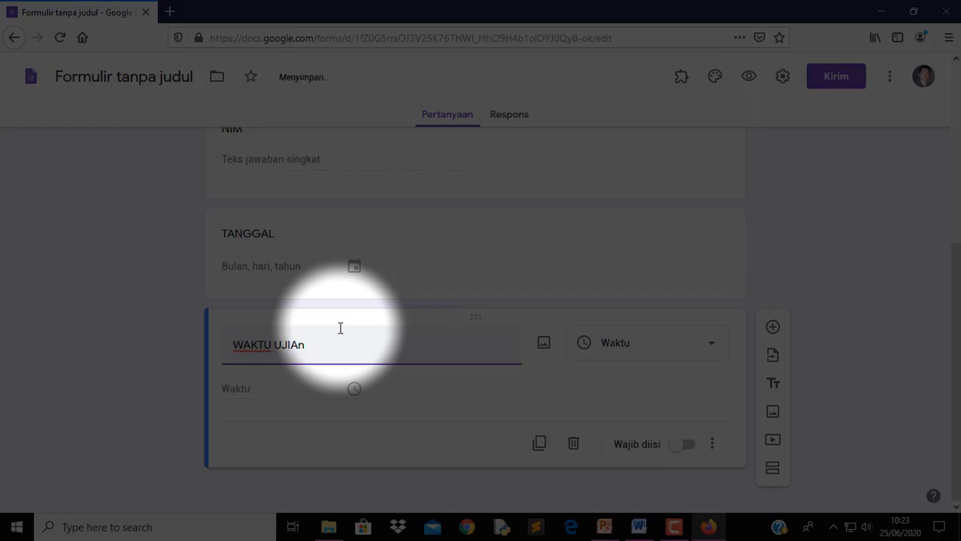
key(BackSpace)
text(N)
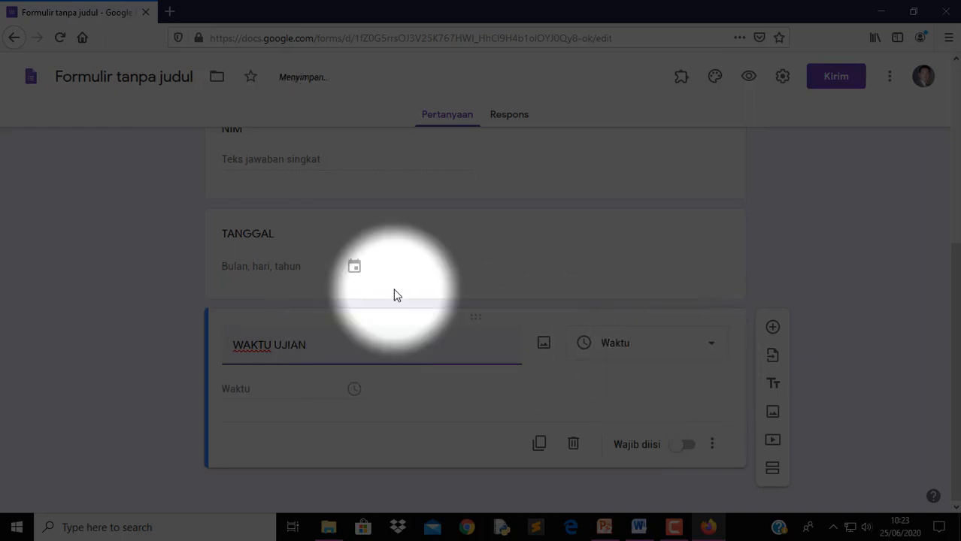
click(328, 242)
click(303, 242)
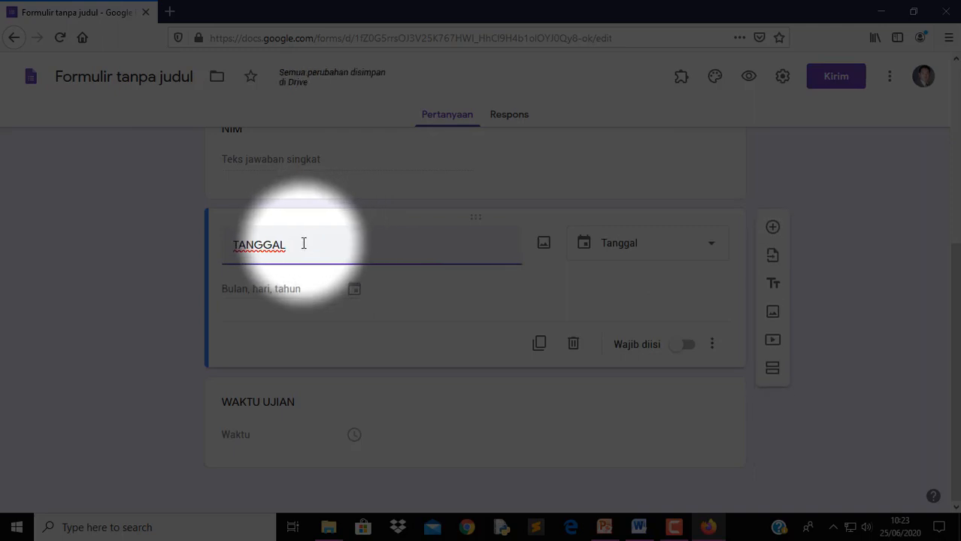
text(UJIAN)
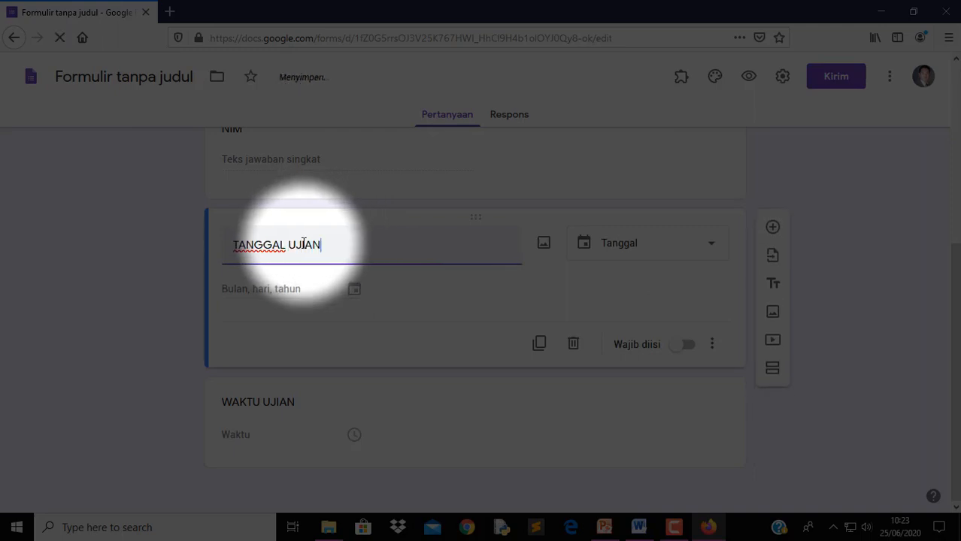
Make the WAKTU UJIAN, TANGGAL UJIAN and NIM questions required
click(449, 427)
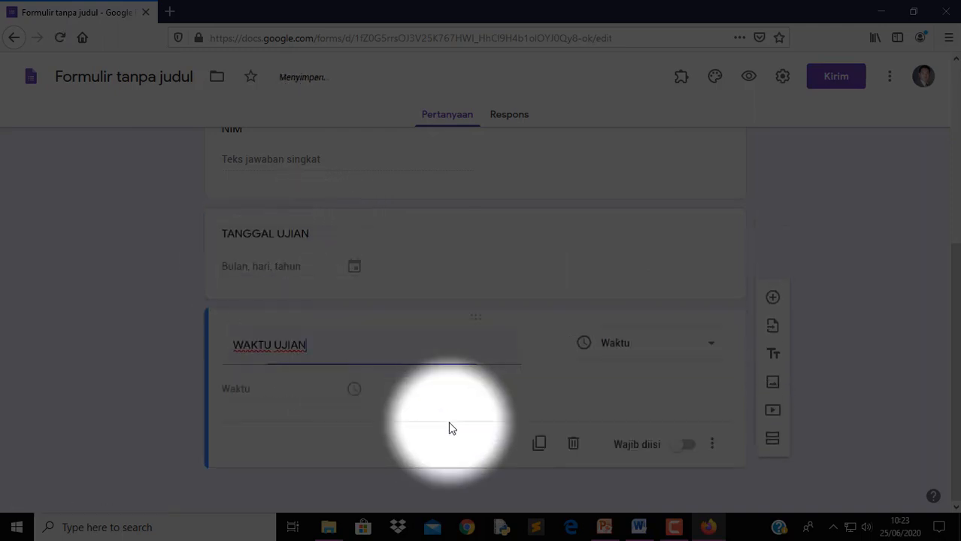
click(686, 446)
click(591, 277)
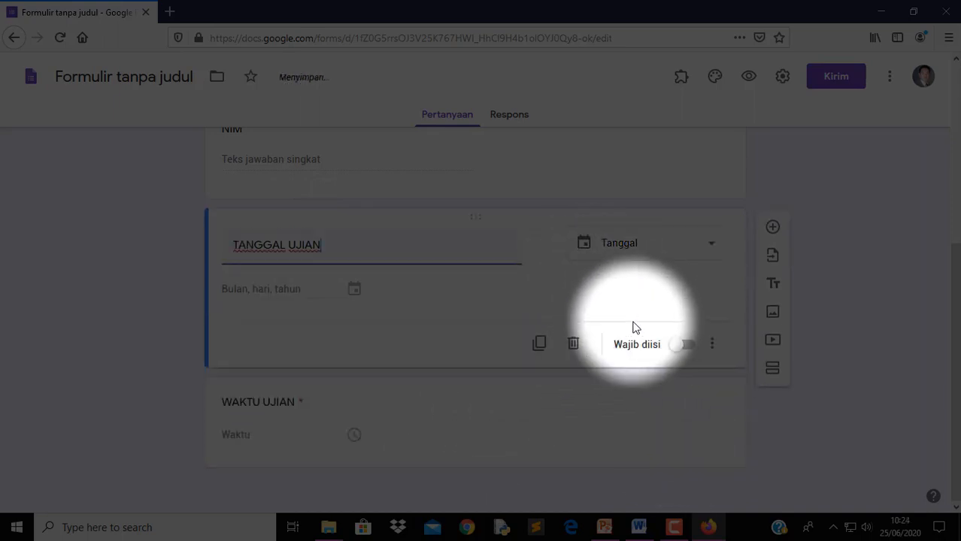
click(677, 345)
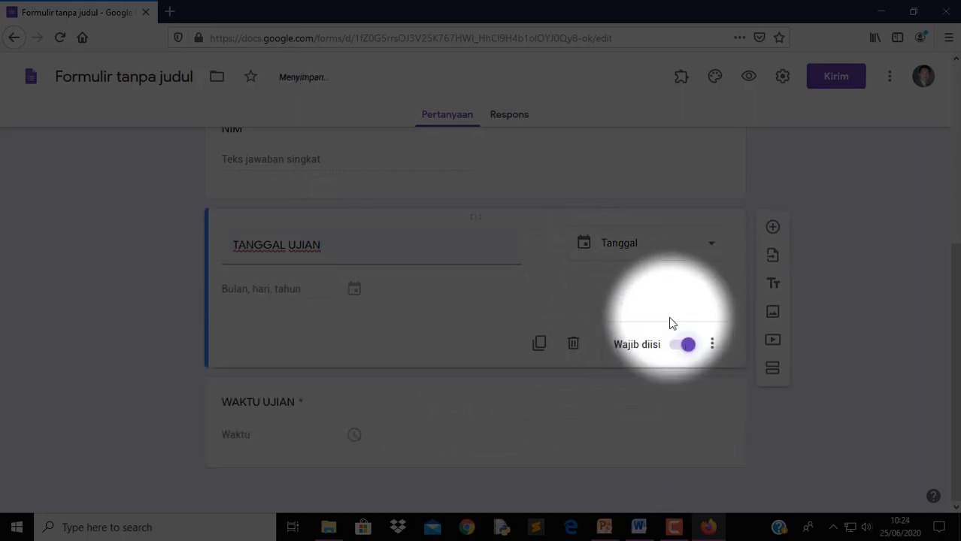
click(524, 172)
click(687, 249)
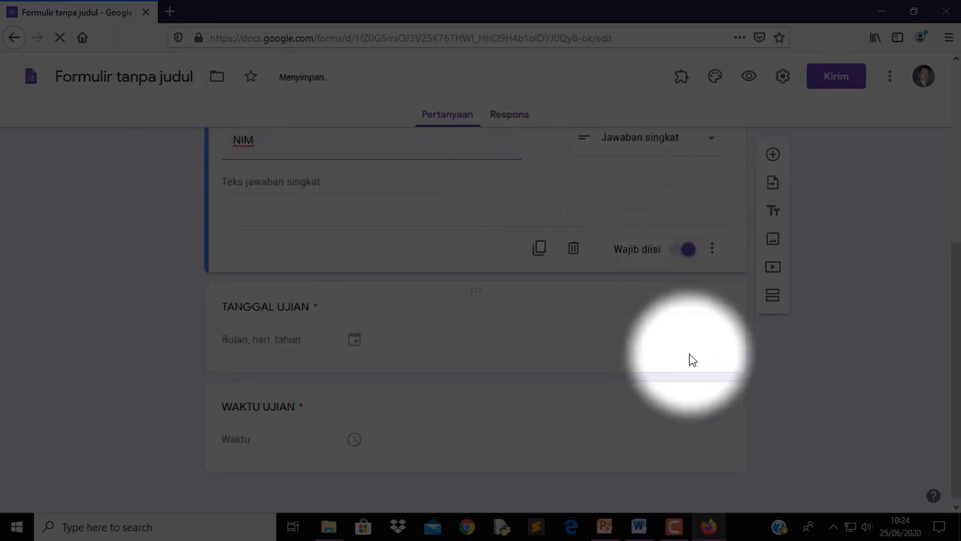
click(621, 384)
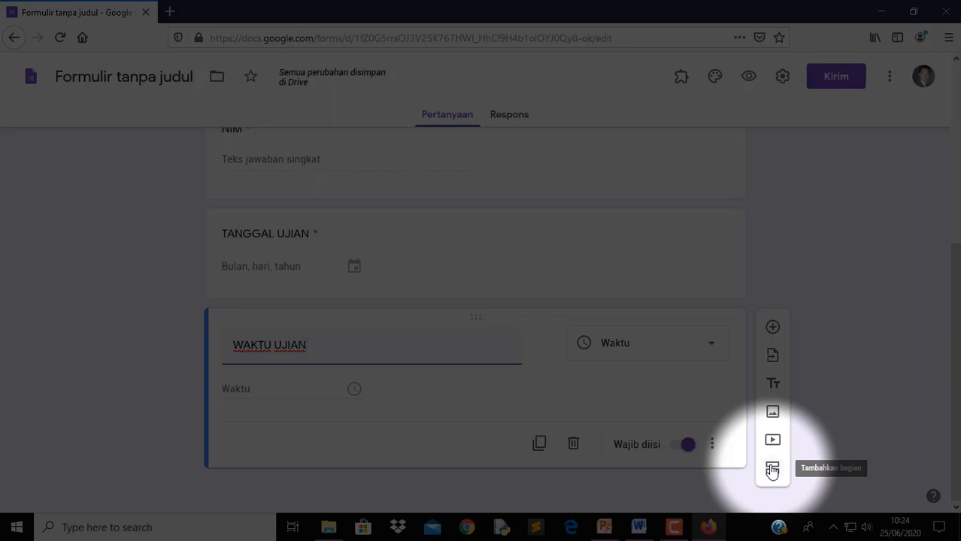
Add a required question titled 'PASSWORD' below WAKTU UJIAN
click(770, 328)
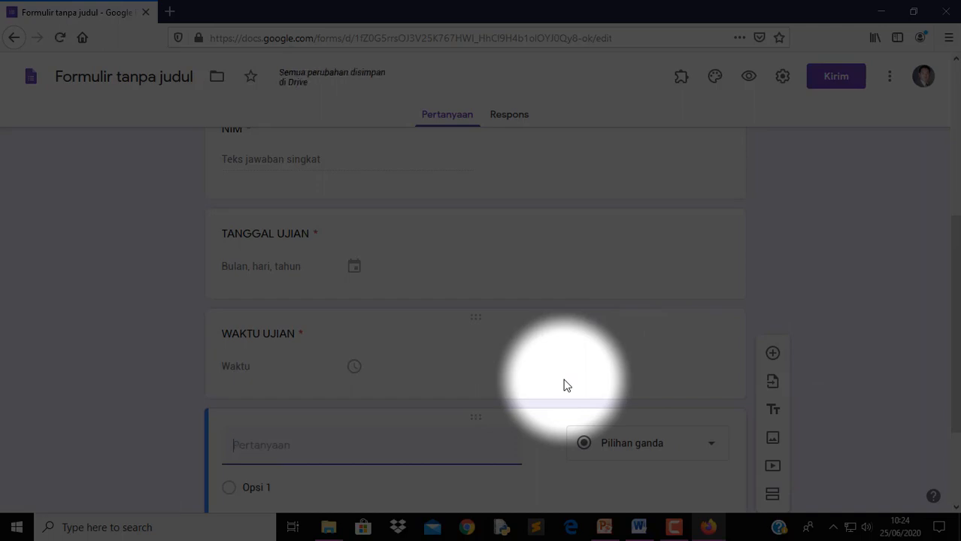
text(PASSWORD)
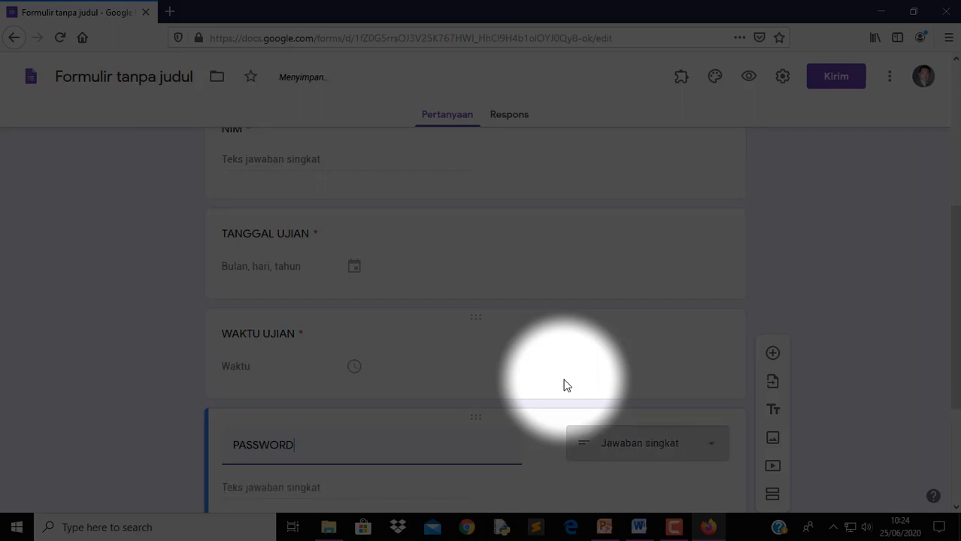
scroll(563, 407, down, 2)
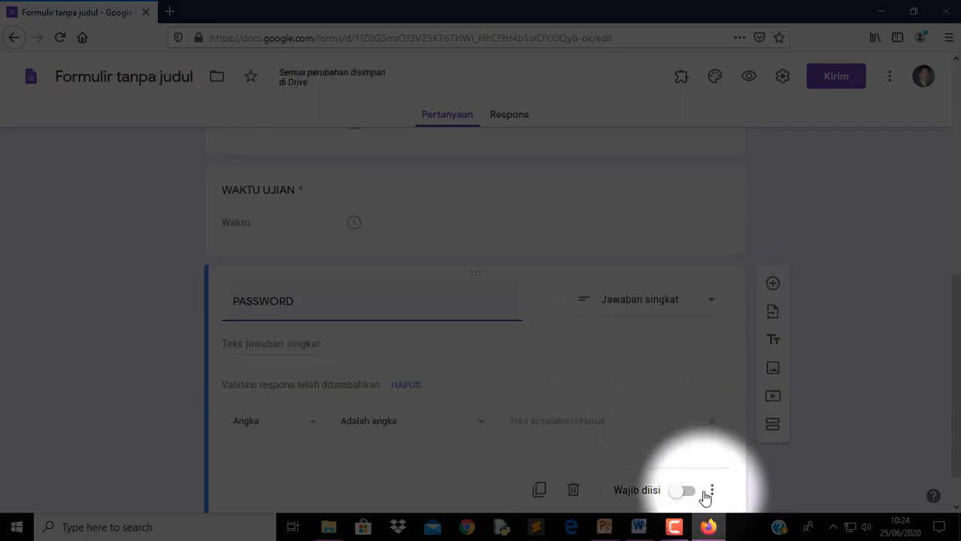
click(688, 492)
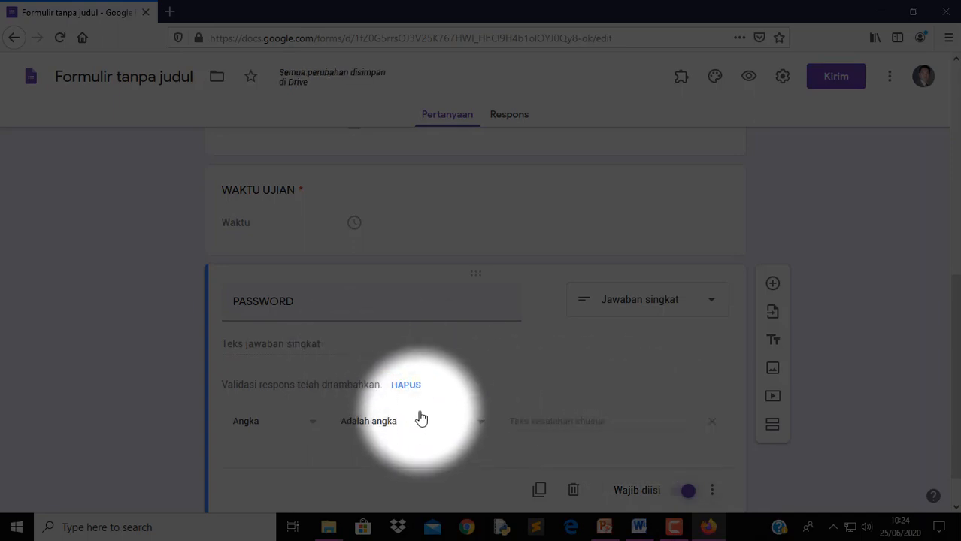
Validate PASSWORD as text containing the exam password, with error 'Ujian Telah Berakkhir'
click(282, 430)
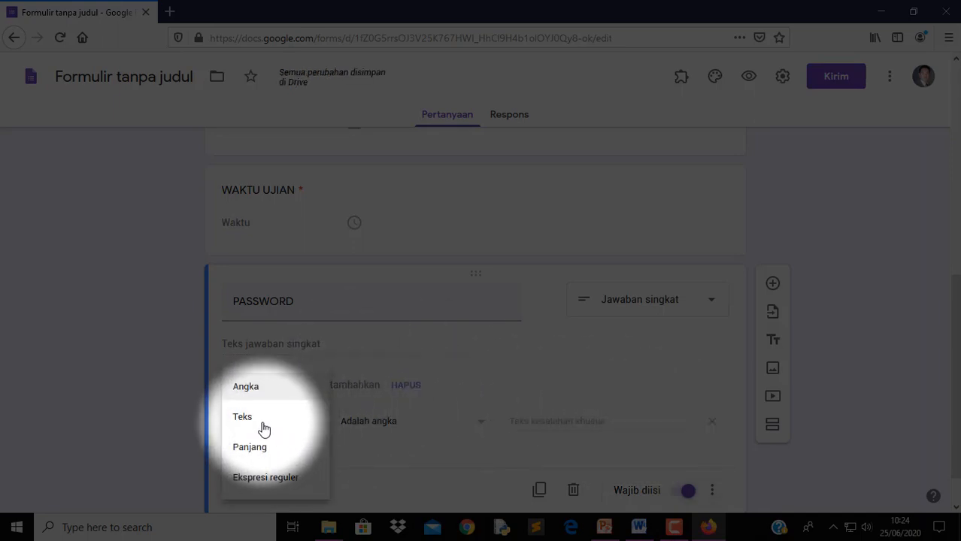
click(263, 425)
click(468, 415)
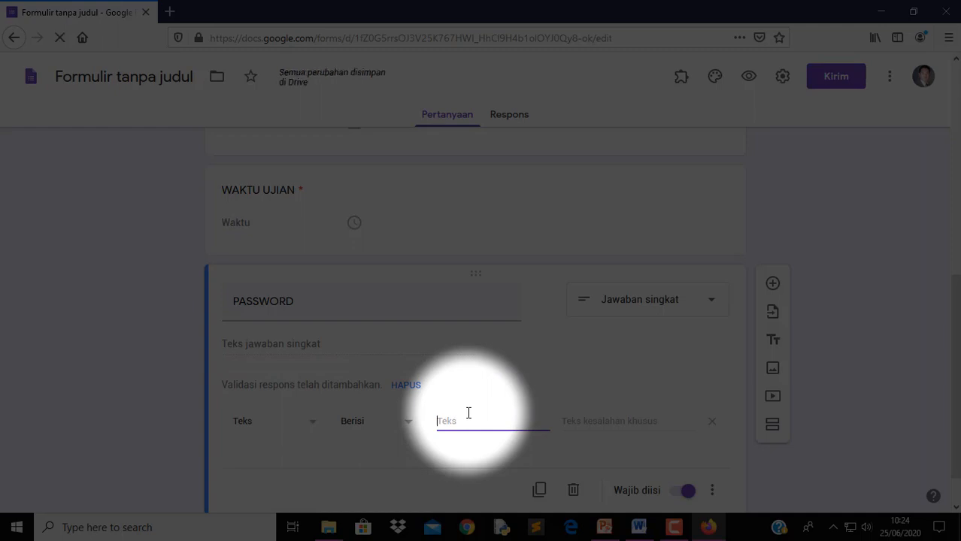
text(PROSTAT)
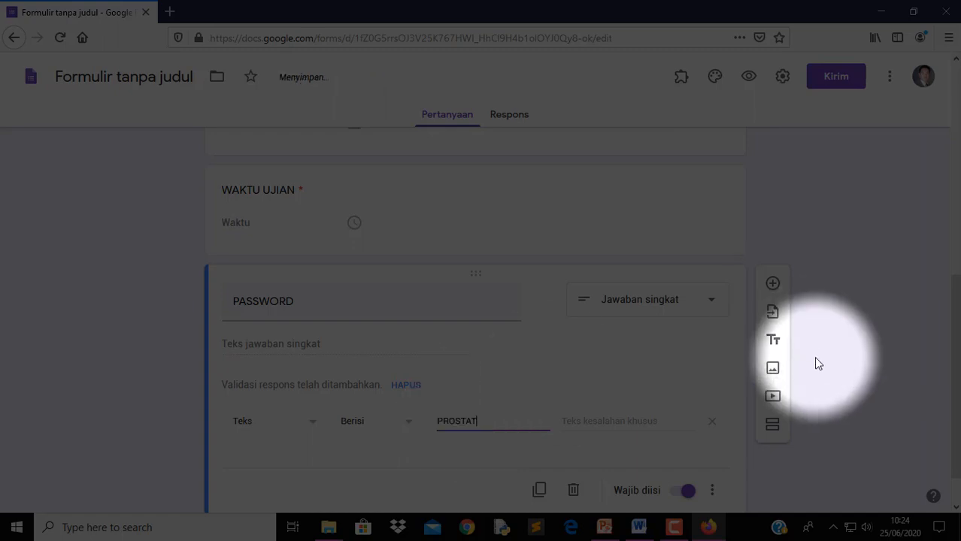
text(123)
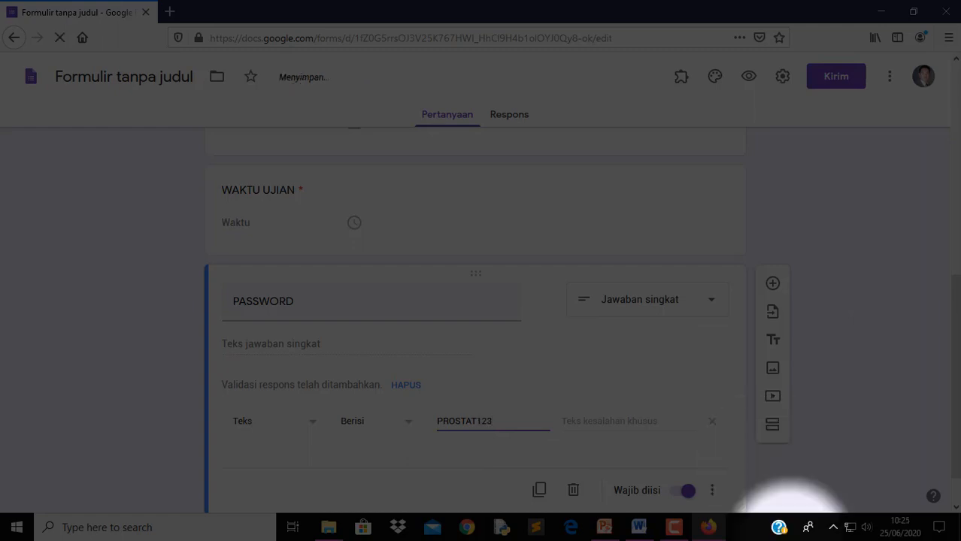
click(635, 422)
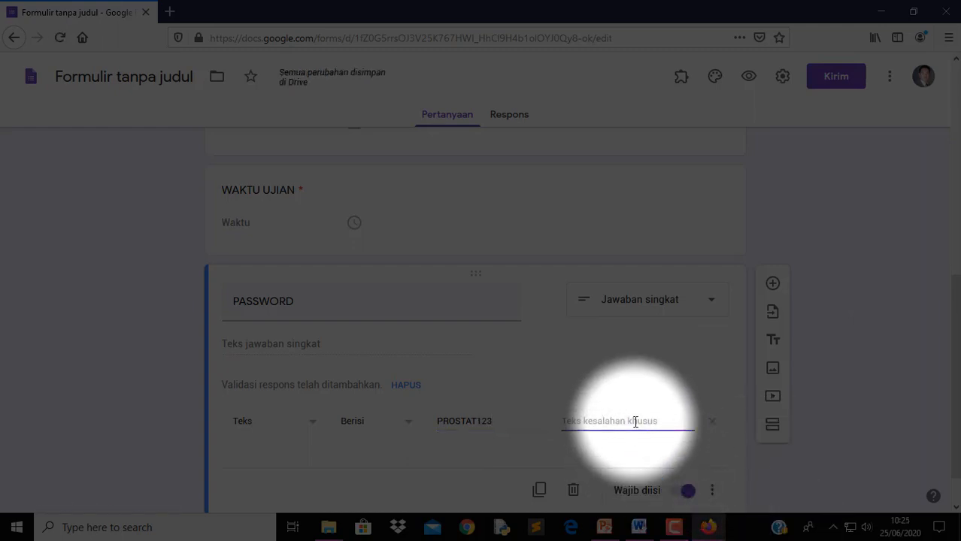
text(Ujian)
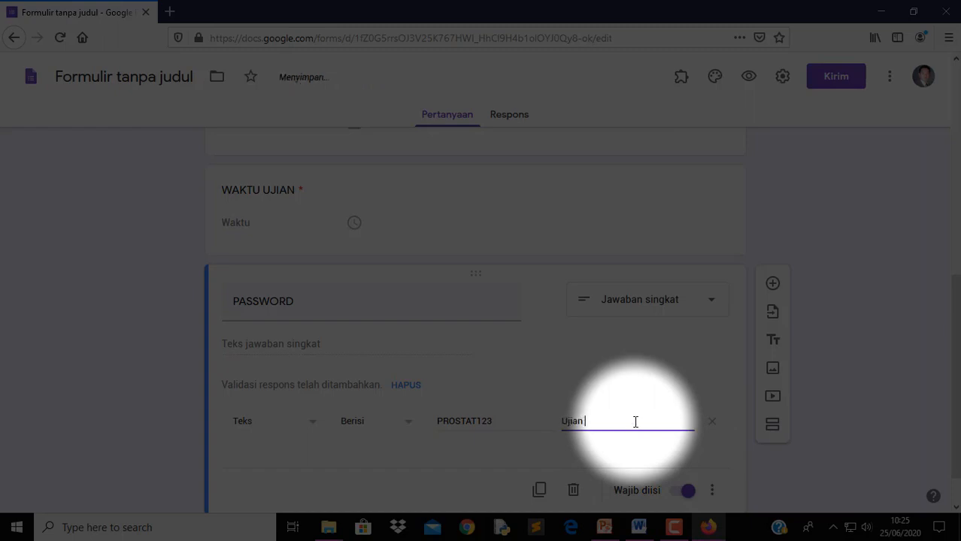
text( Telah Berakkh)
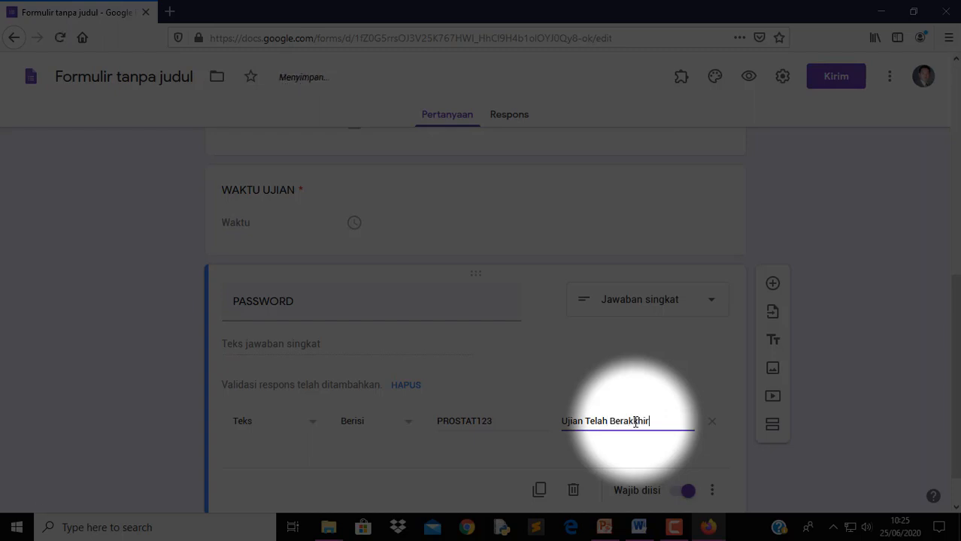
text(ir)
click(858, 300)
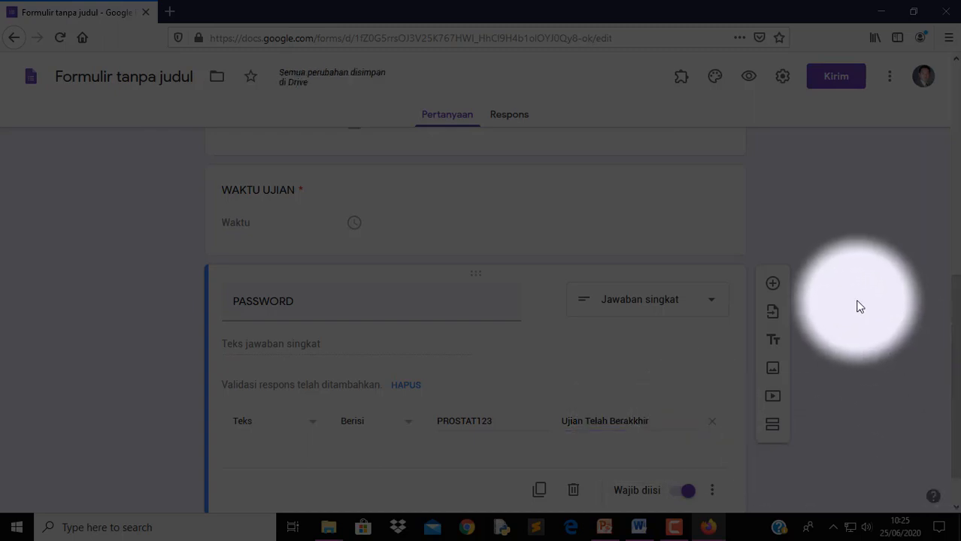
scroll(760, 229, down, 1)
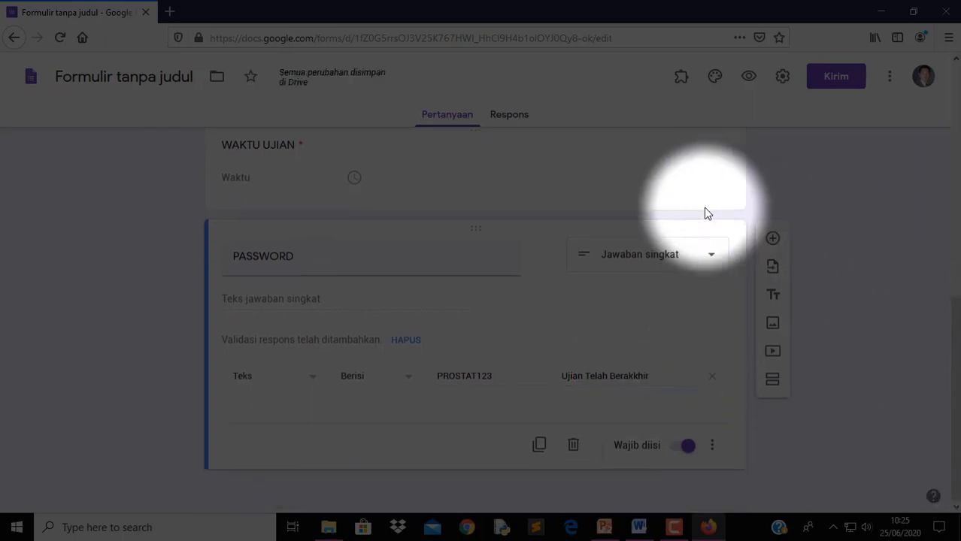
scroll(671, 225, up, 8)
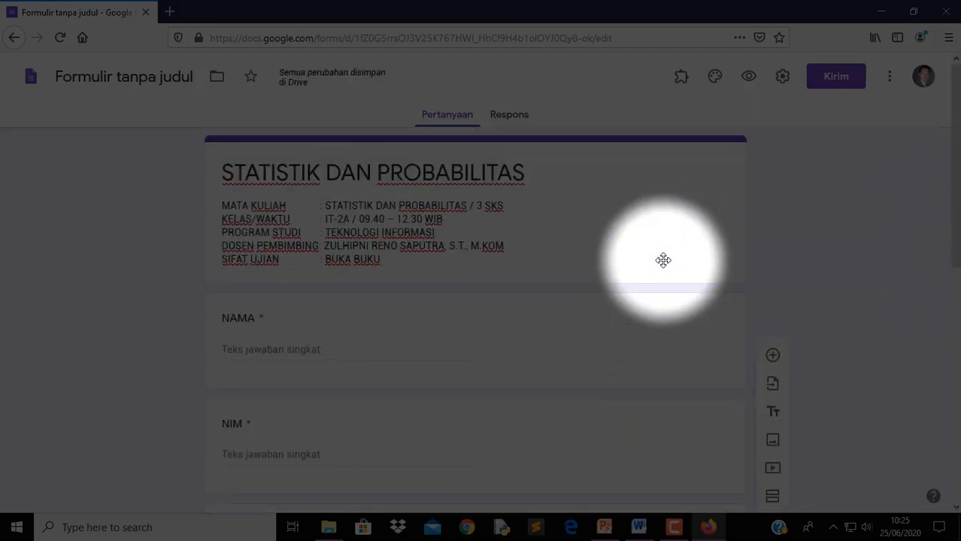
scroll(664, 260, down, 8)
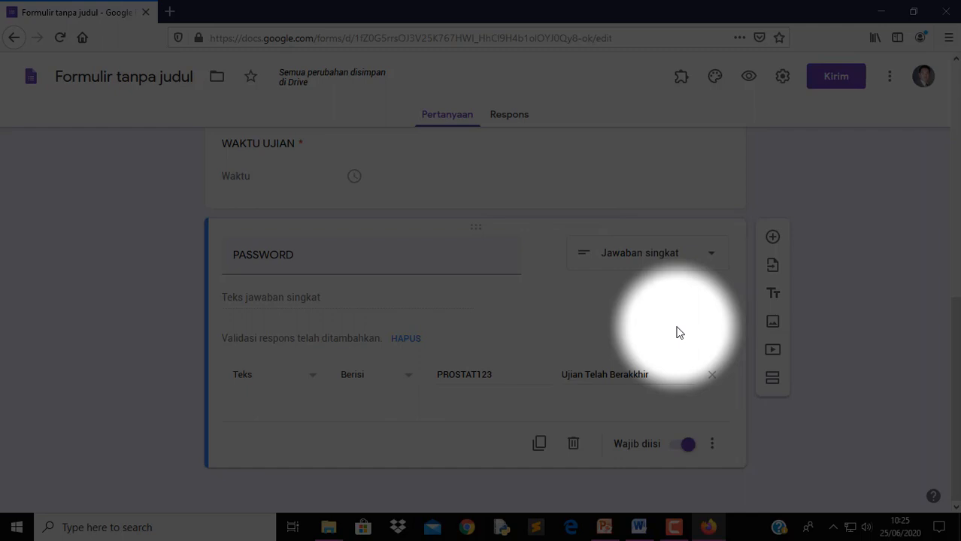
Add a section after PASSWORD titled 'PILIHAN GANDA' and add a question to it
click(773, 384)
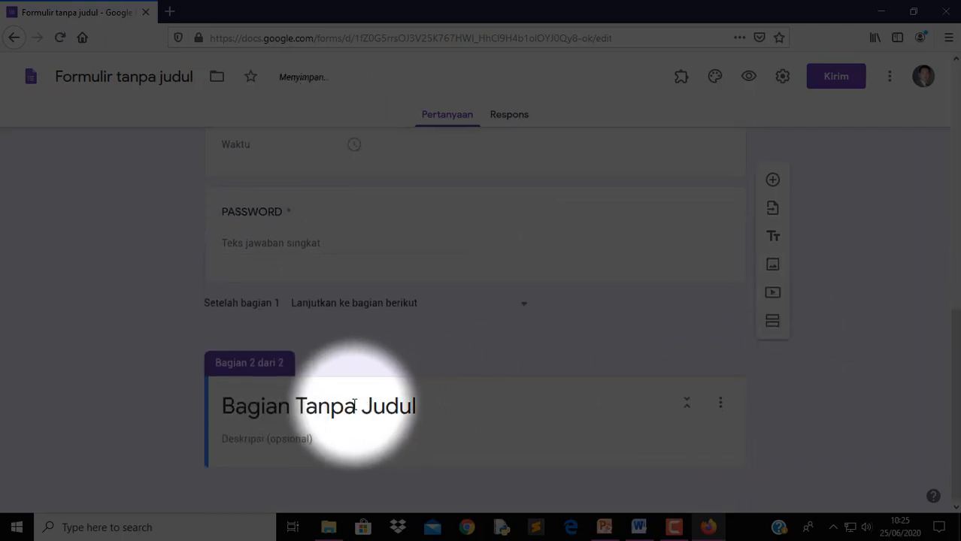
click(350, 399)
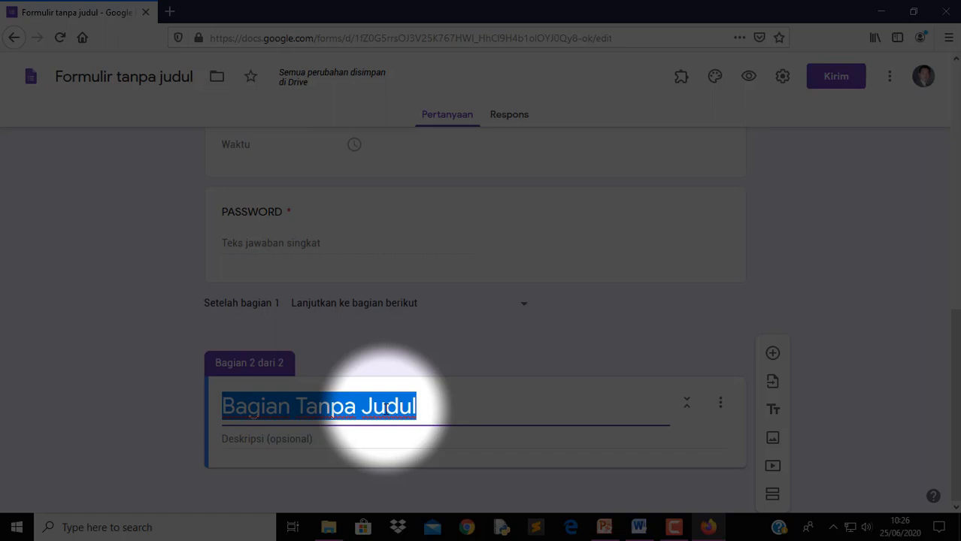
text(PIL)
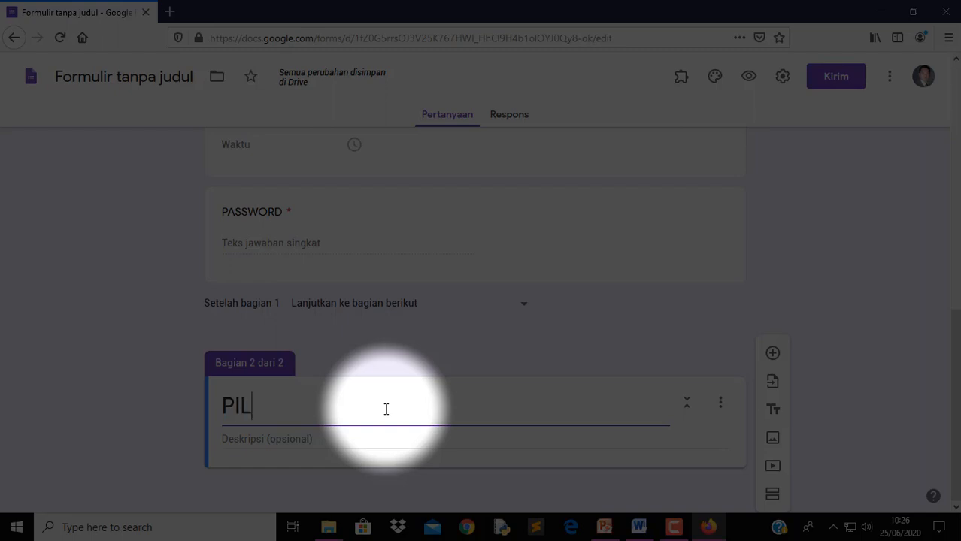
text(IHAN GANDA)
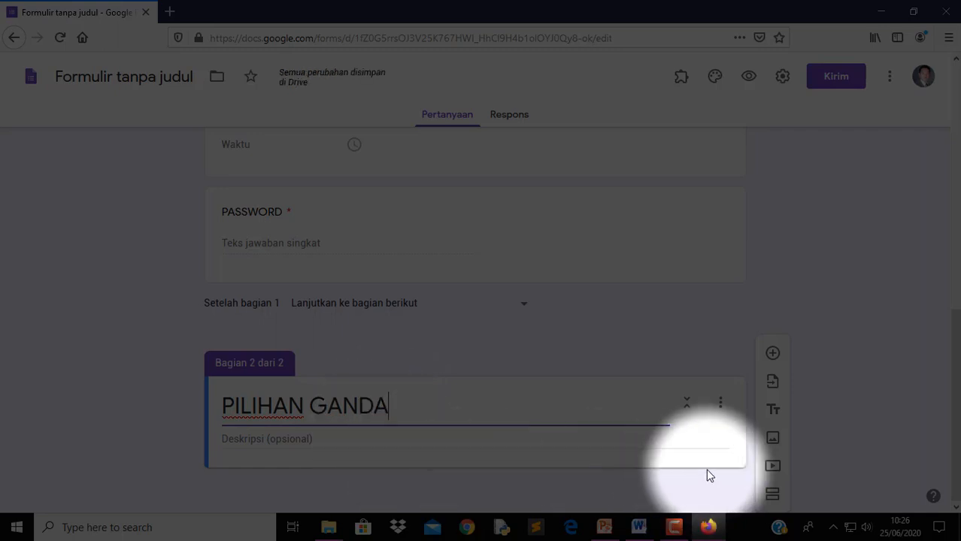
click(702, 440)
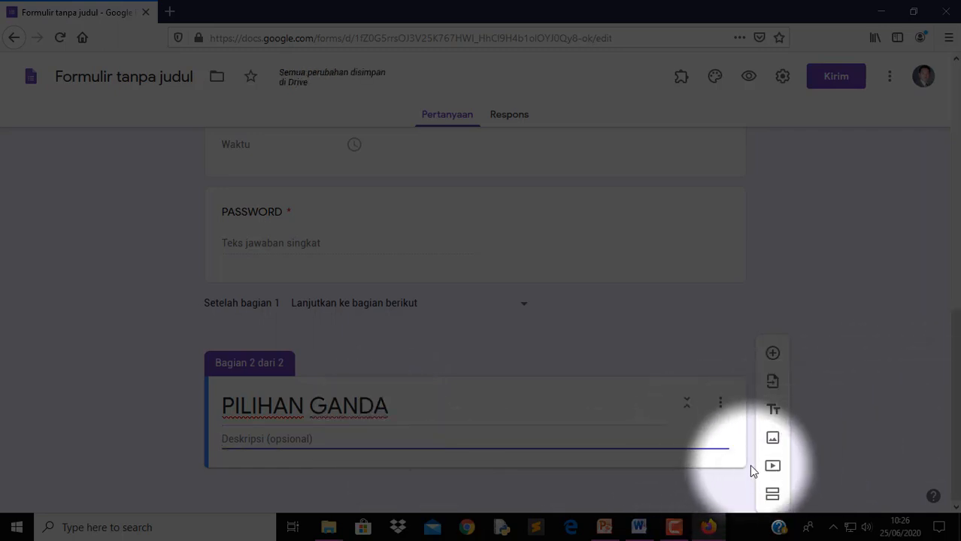
click(772, 355)
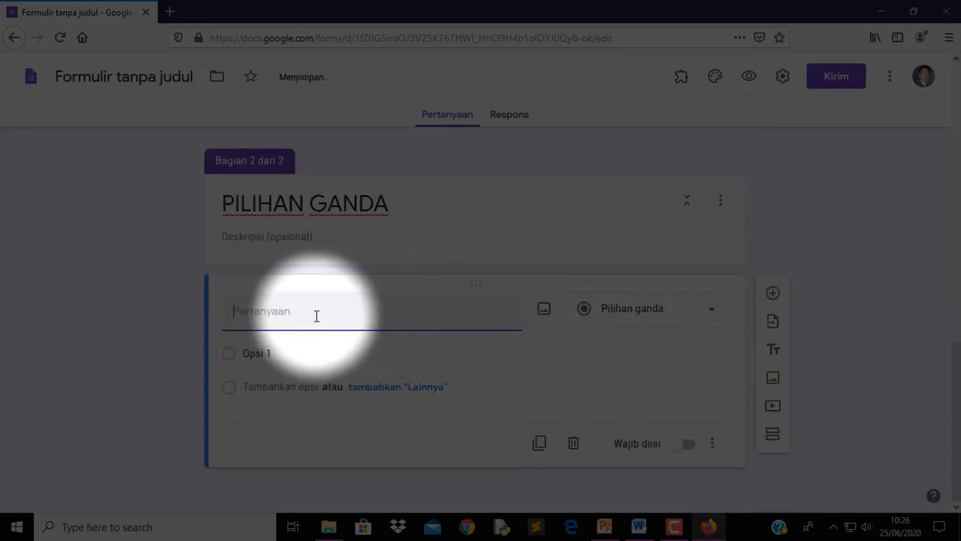
Copy the full text of exam question 1 from the UTS Statistik Word document
click(639, 528)
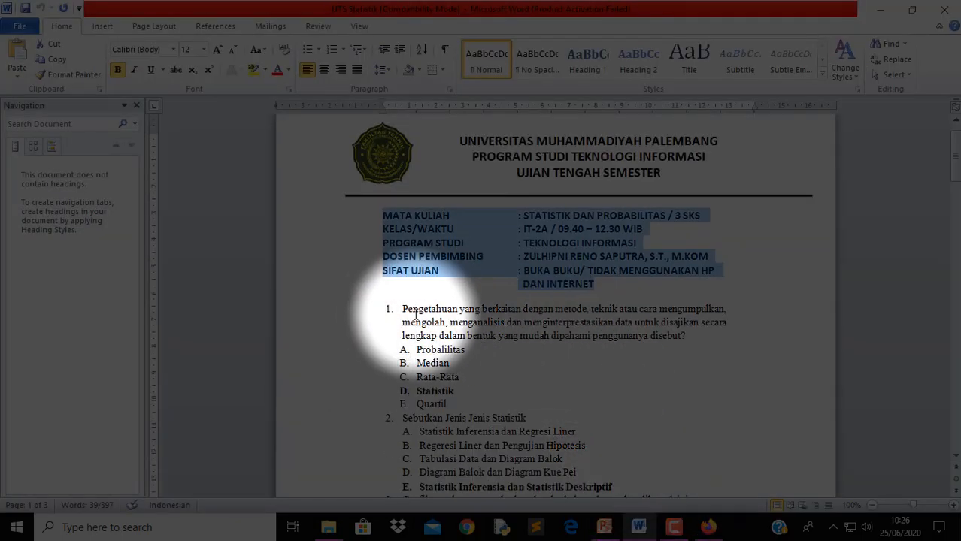
drag(403, 309, 692, 339)
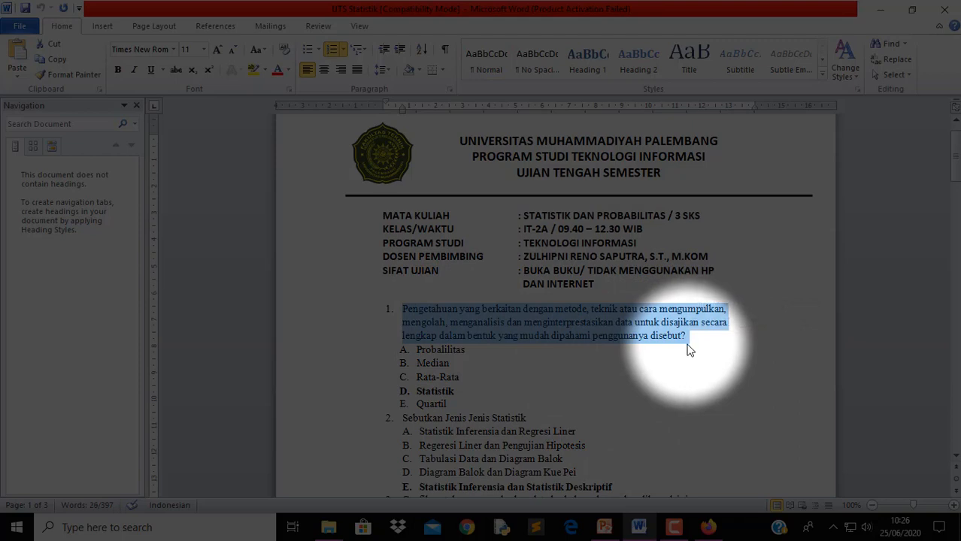
right_click(612, 343)
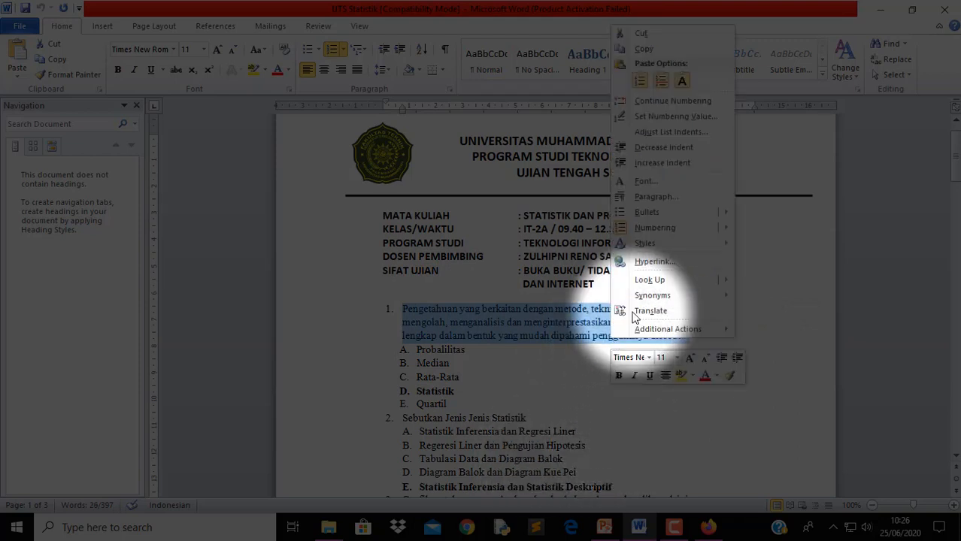
click(641, 49)
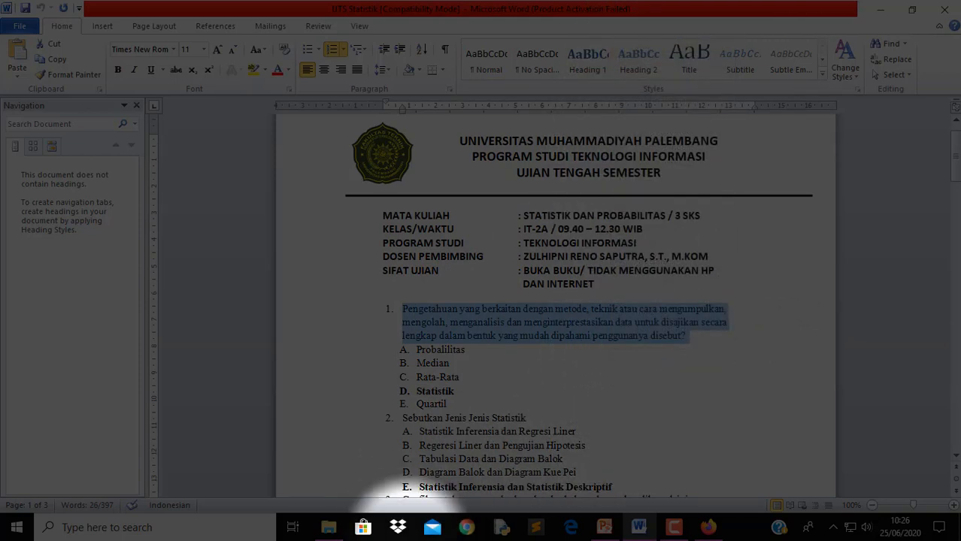
Paste question 1's wording as the Google Forms question title and remove the leading '1. '
click(709, 528)
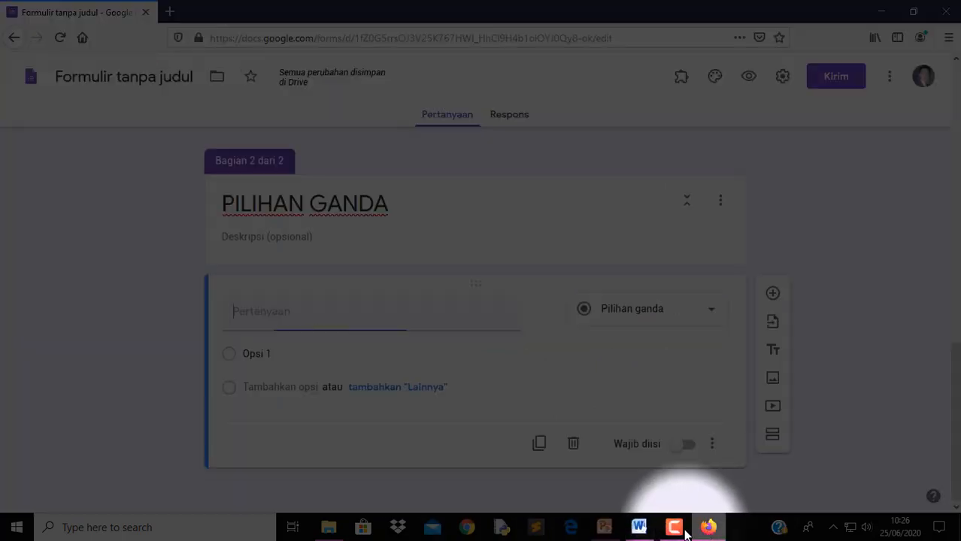
right_click(322, 306)
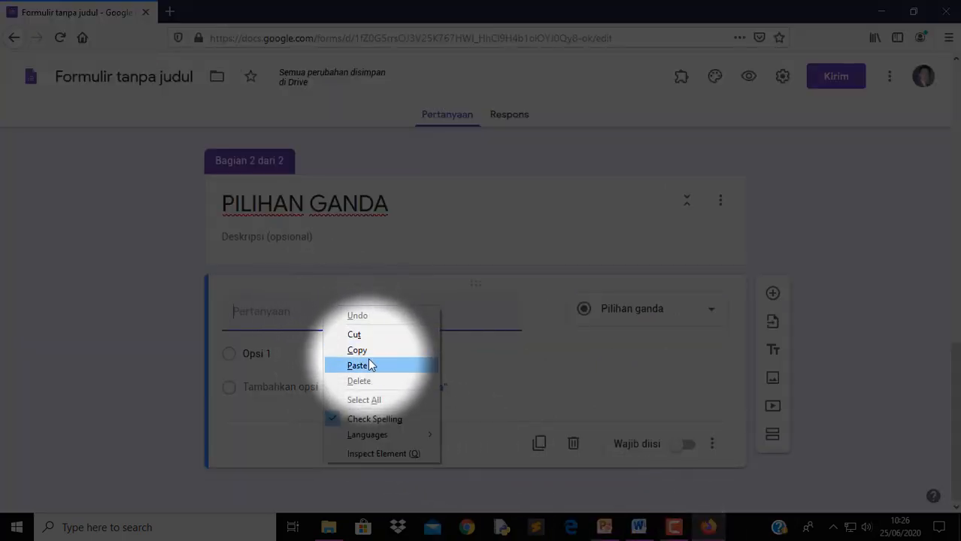
click(367, 365)
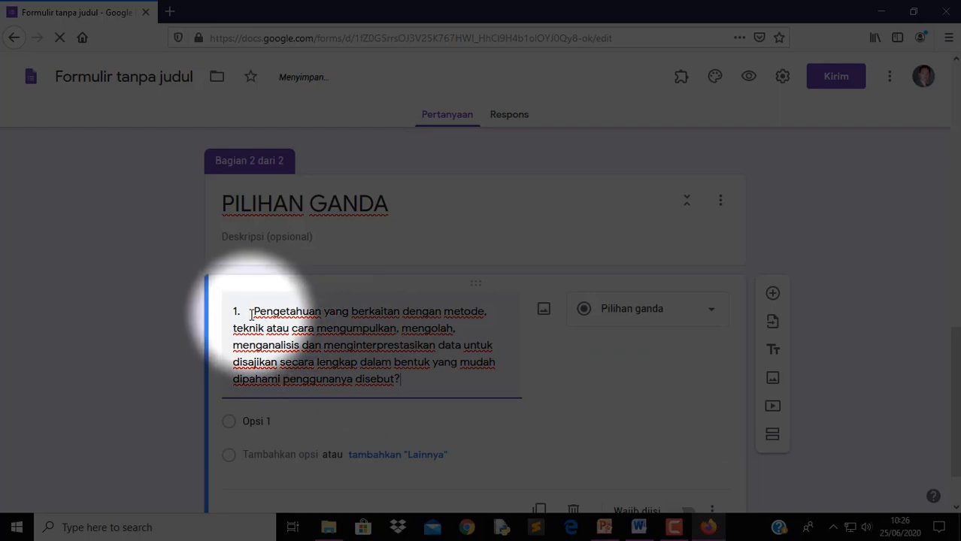
drag(254, 309, 195, 300)
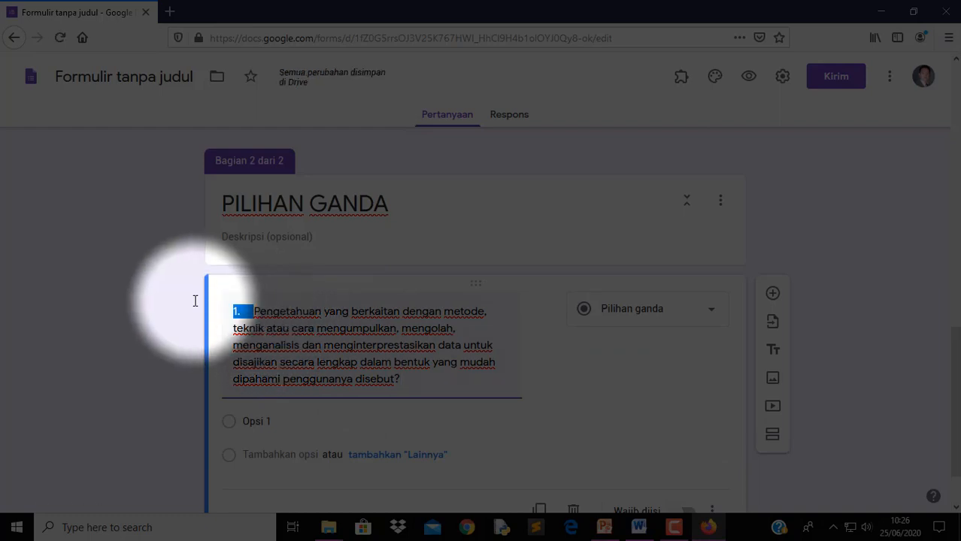
key(BackSpace)
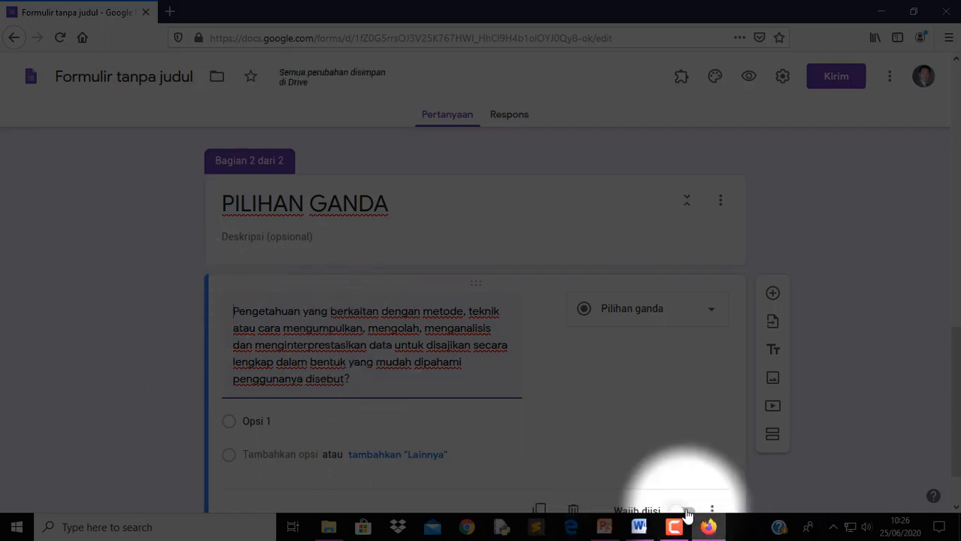
Copy answer choices A–E of question 1 from Word and return to the form
click(638, 528)
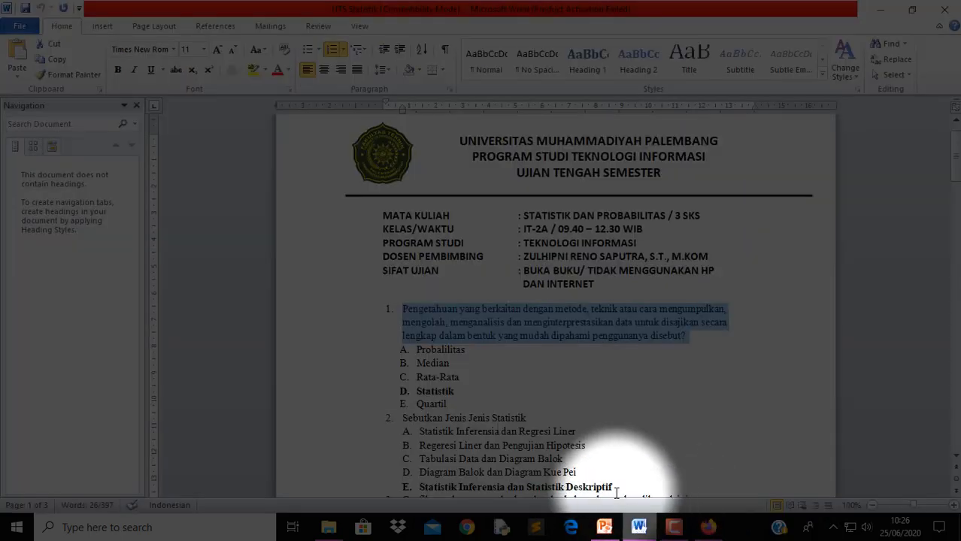
click(406, 351)
drag(407, 351, 448, 404)
right_click(428, 391)
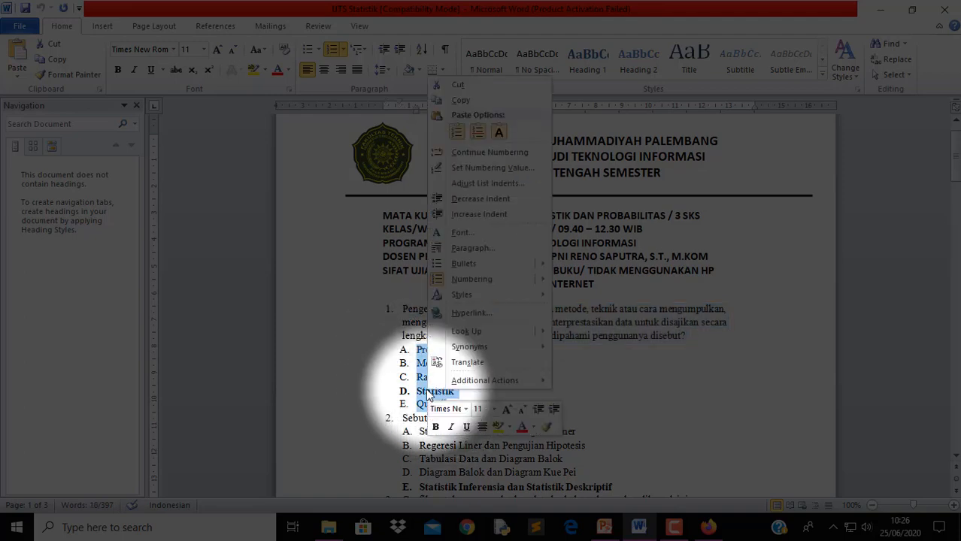
click(470, 102)
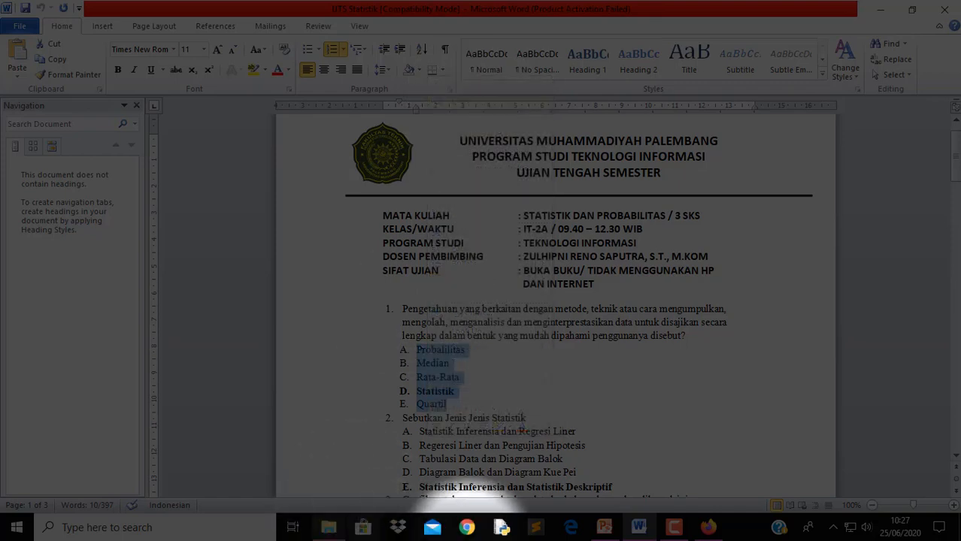
click(709, 527)
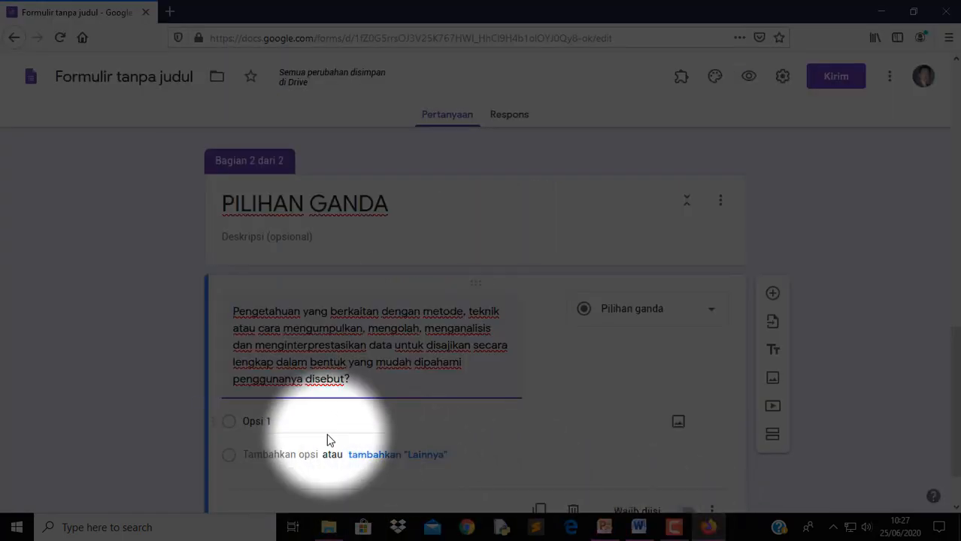
Paste the five answers as options, then strip the A. and B. prefixes from Probalilitas and Median
click(300, 422)
right_click(300, 423)
click(331, 286)
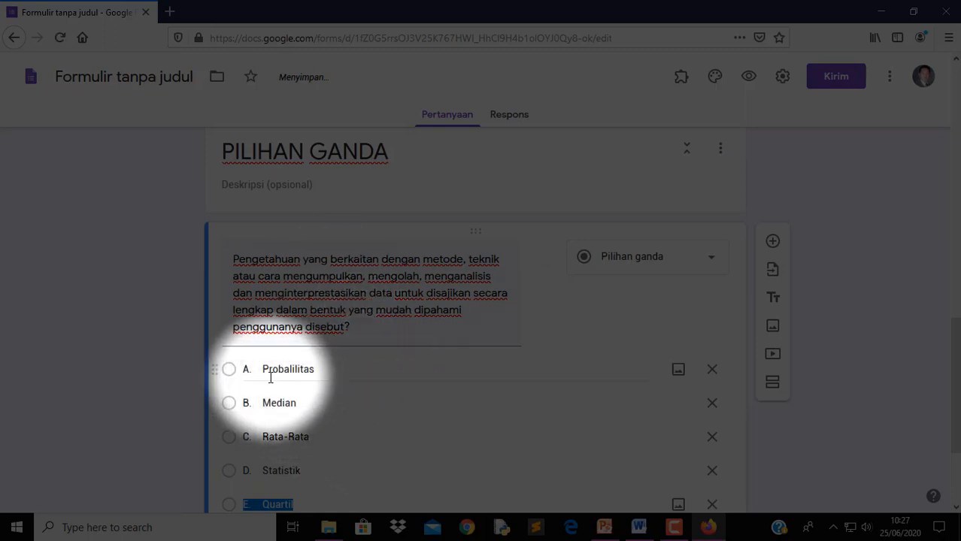
click(262, 372)
key(Left)
key(Right)
key(BackSpace)
key(BackSpace)
key(BackSpace)
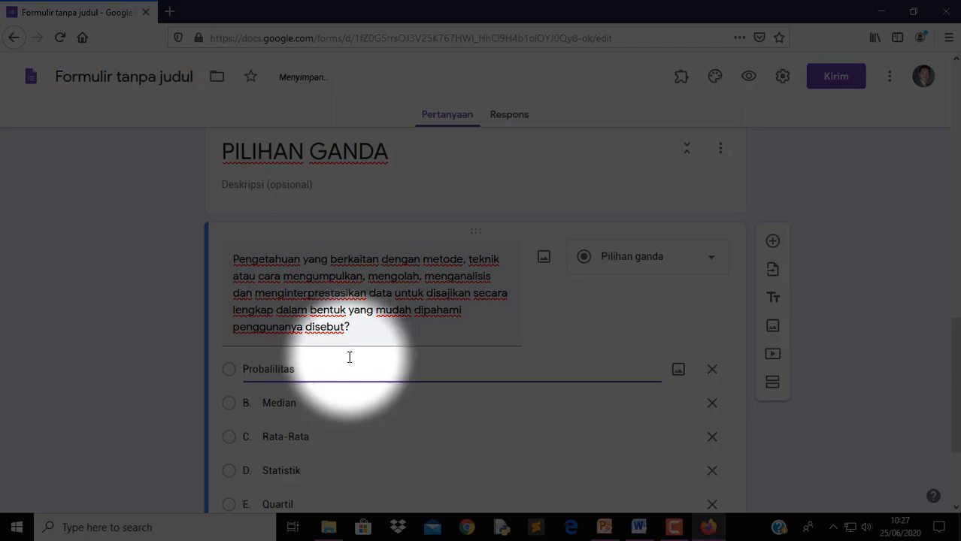
click(268, 400)
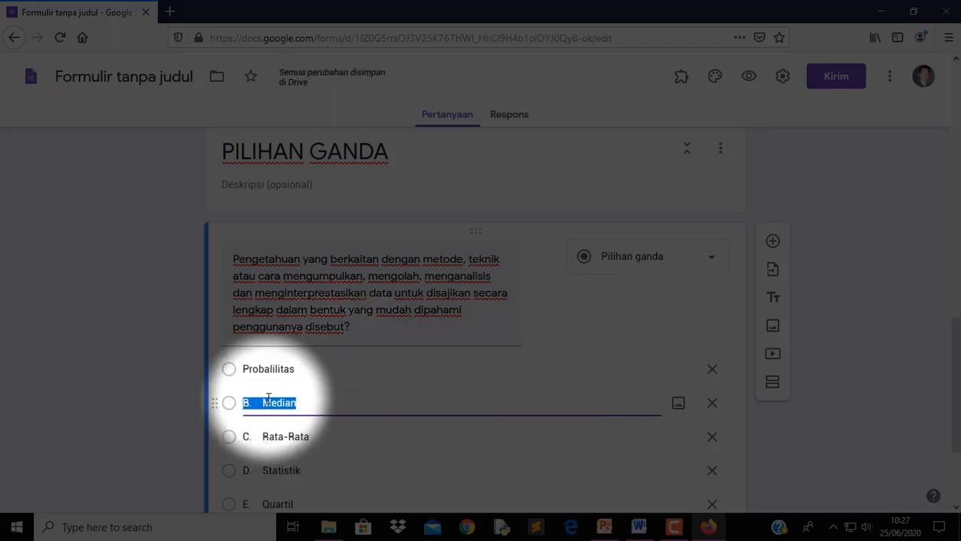
key(Left)
key(Right)
key(Right)
key(Right)
key(BackSpace)
key(BackSpace)
key(BackSpace)
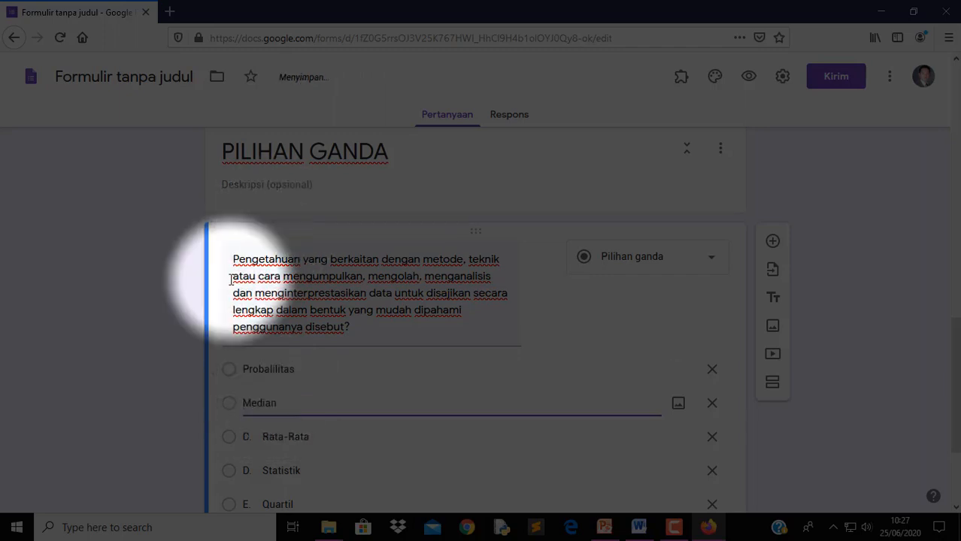
Remove the C., D. and E. prefixes from Rata-Rata, Statistik and Quartil; mark question required
click(266, 436)
double_click(264, 437)
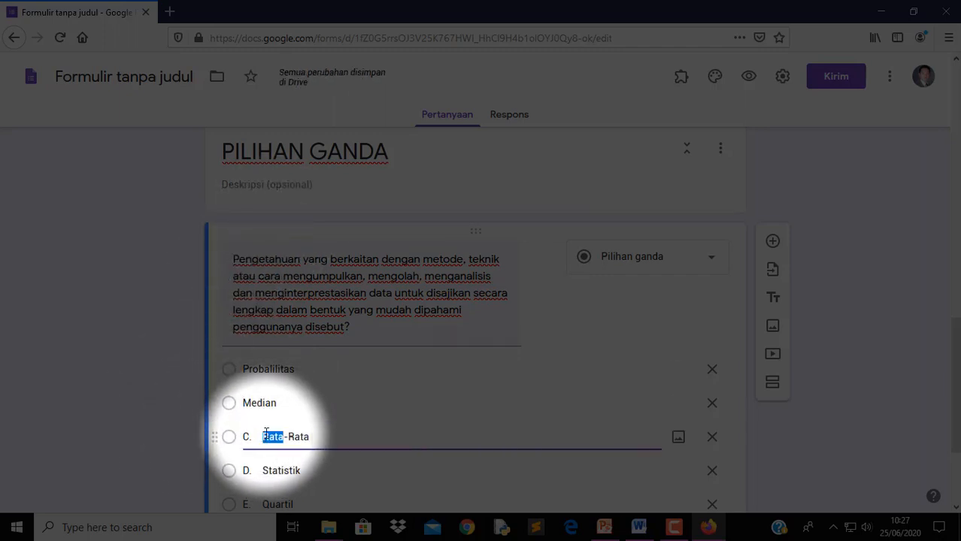
key(Left)
key(BackSpace)
key(BackSpace)
key(BackSpace)
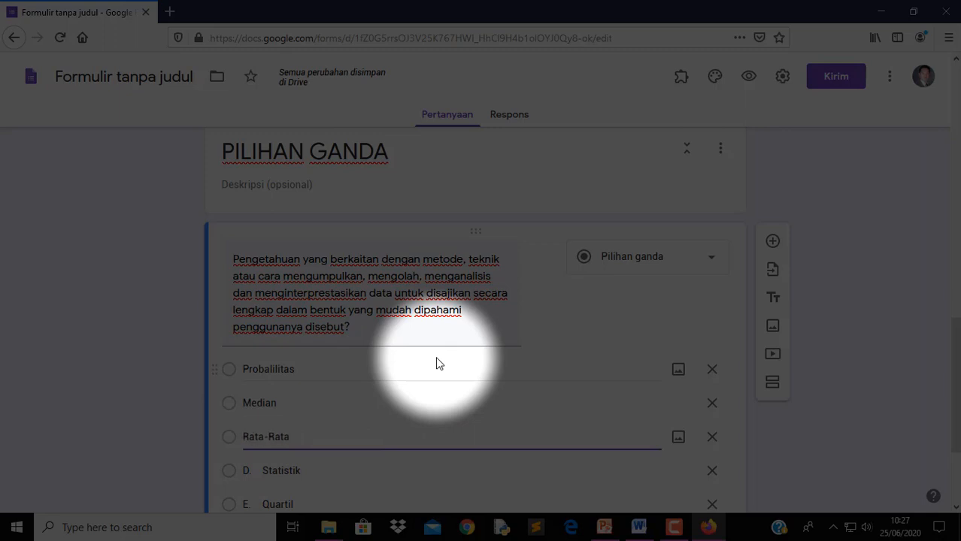
scroll(410, 437, down, 2)
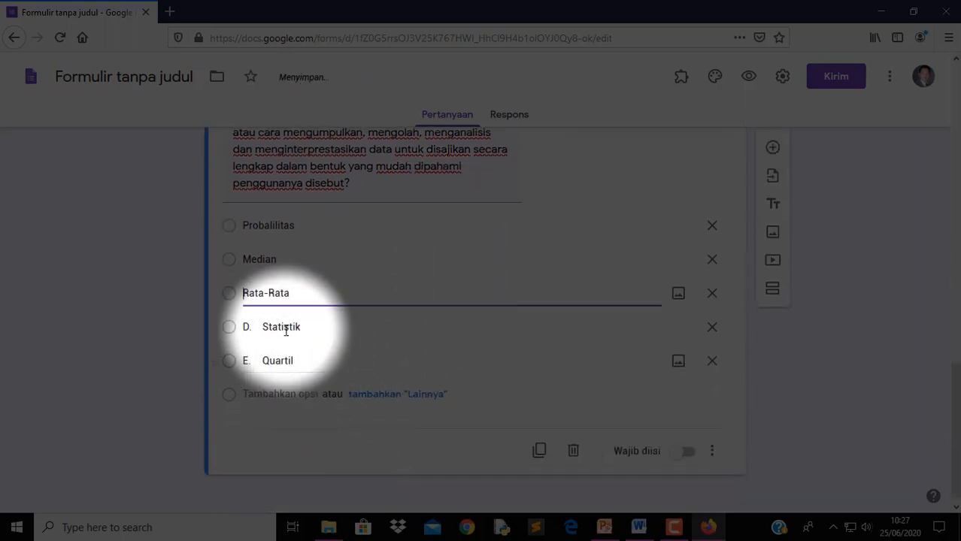
click(266, 328)
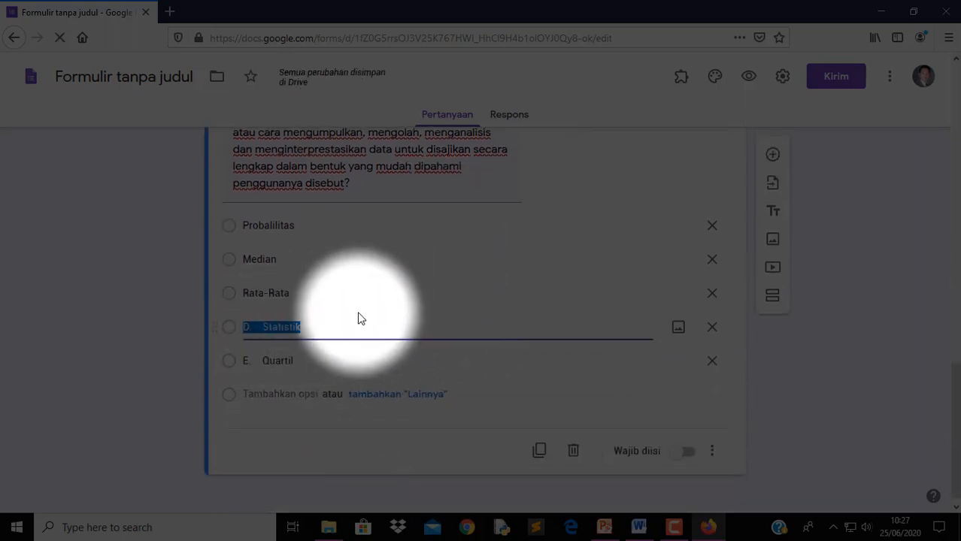
click(266, 326)
key(BackSpace)
key(BackSpace)
key(BackSpace)
key(BackSpace)
click(260, 362)
click(275, 361)
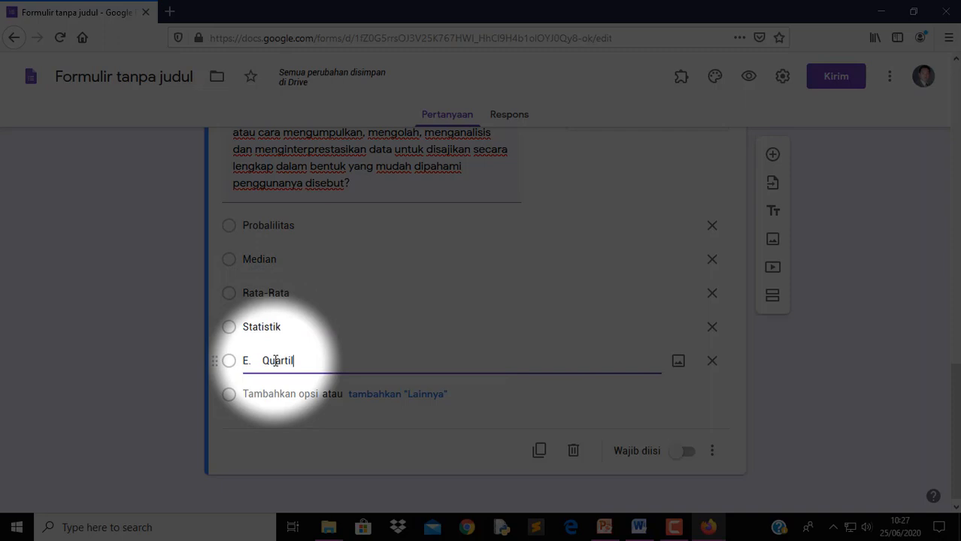
key(BackSpace)
key(BackSpace)
key(BackSpace)
key(BackSpace)
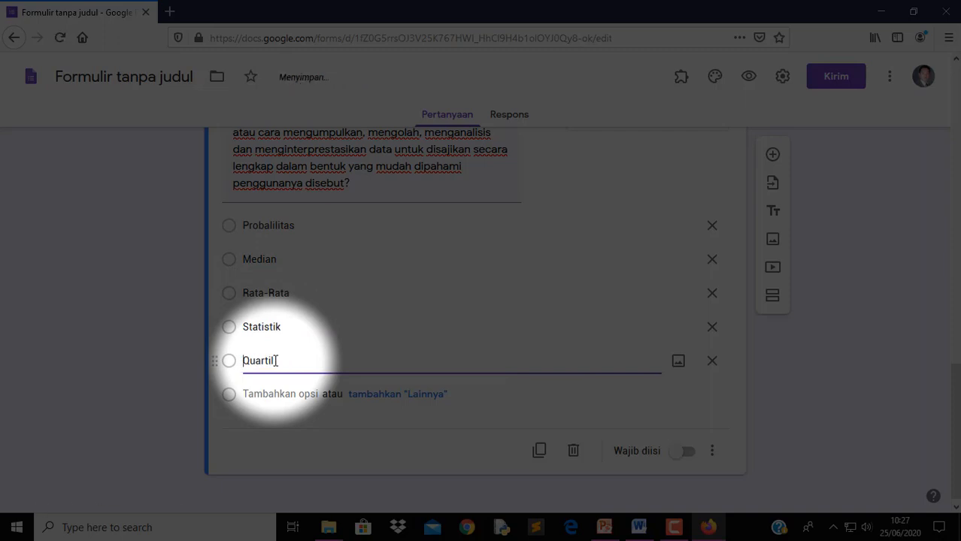
click(693, 454)
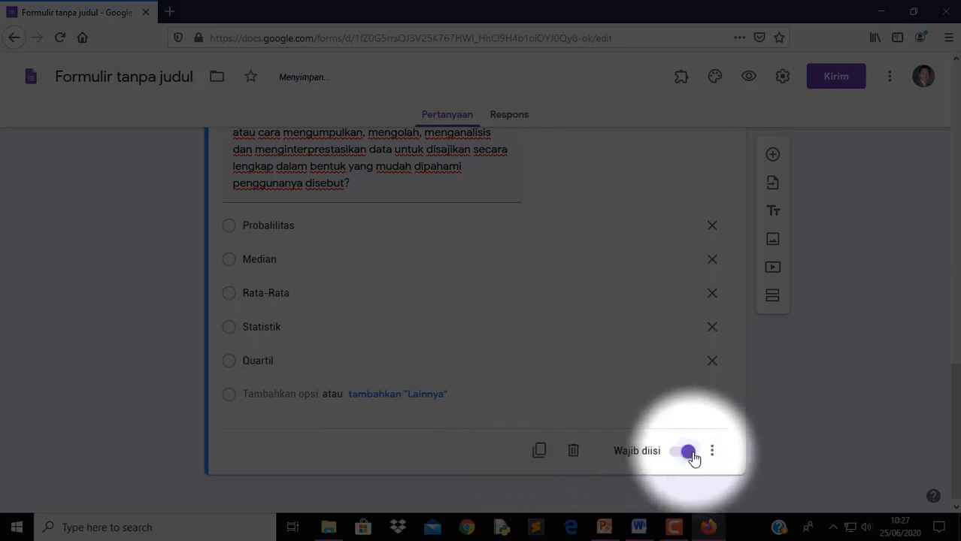
Turn on shuffled answer-option order for question 1 from its extra-settings menu
scroll(693, 454, up, 2)
scroll(693, 454, down, 2)
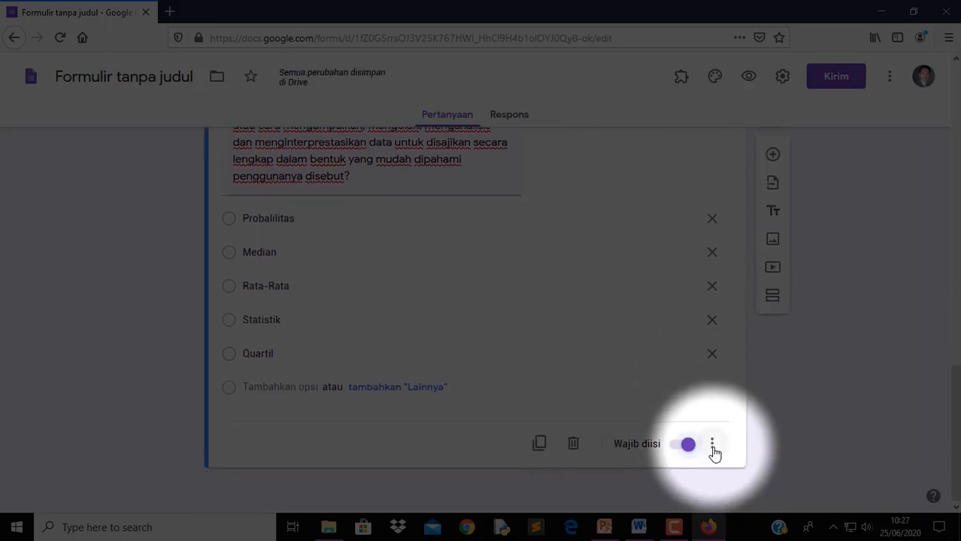
click(712, 447)
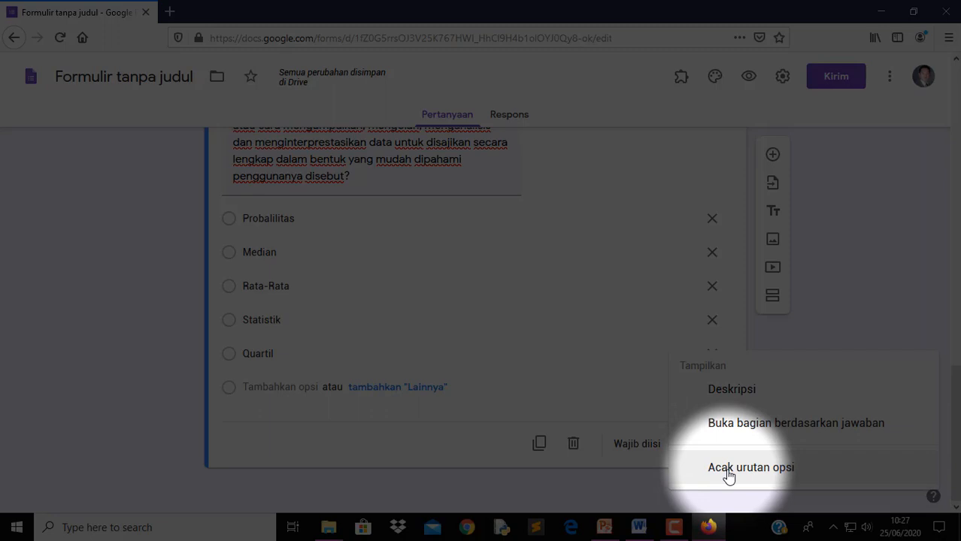
click(772, 476)
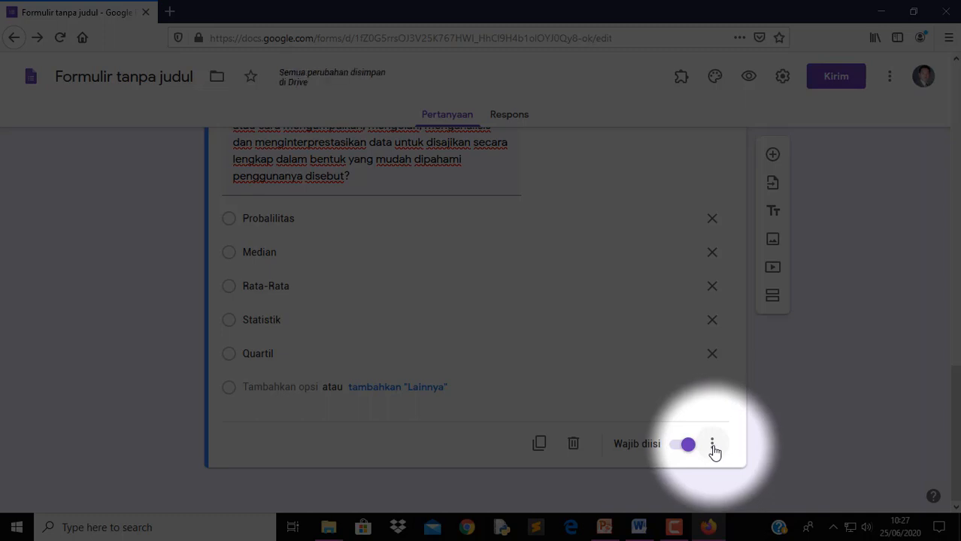
click(712, 449)
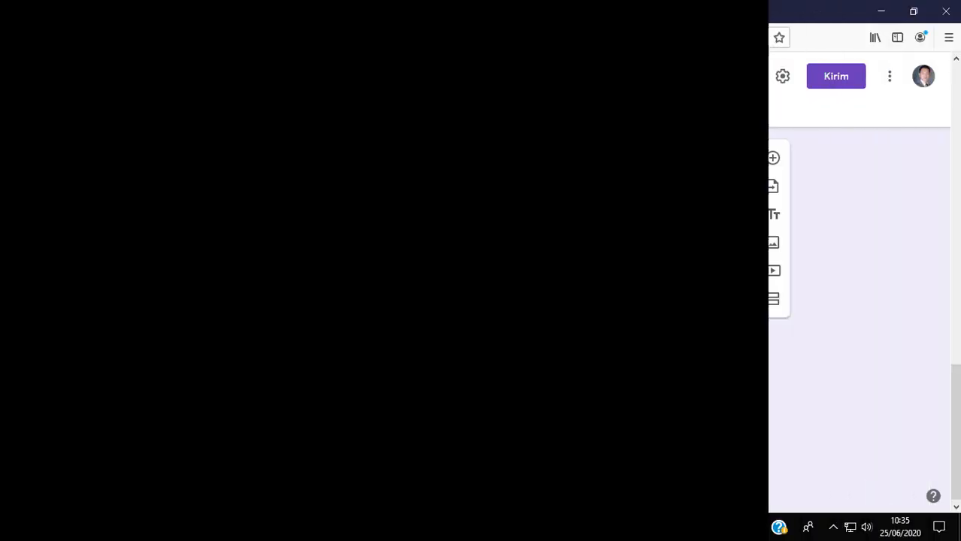
scroll(519, 387, up, 1)
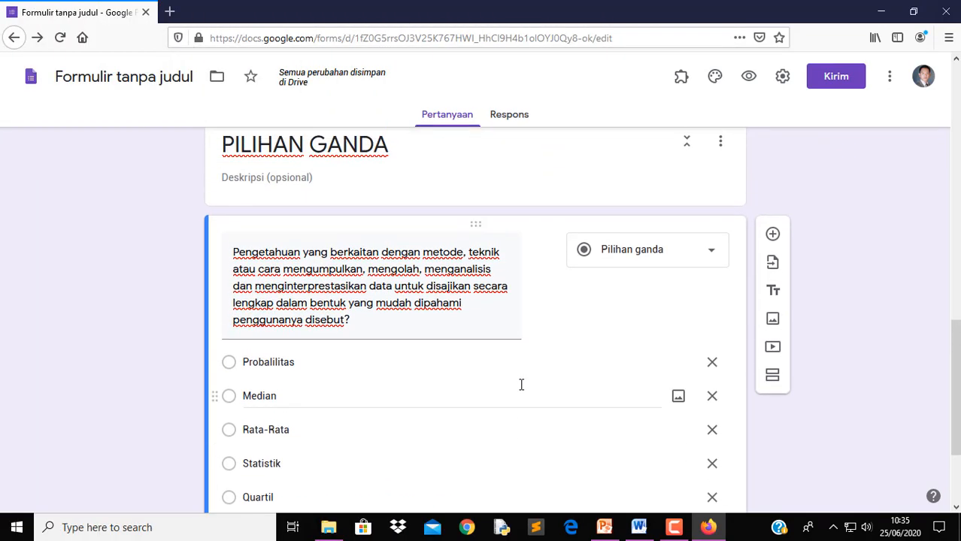
scroll(521, 384, up, 2)
scroll(521, 384, down, 2)
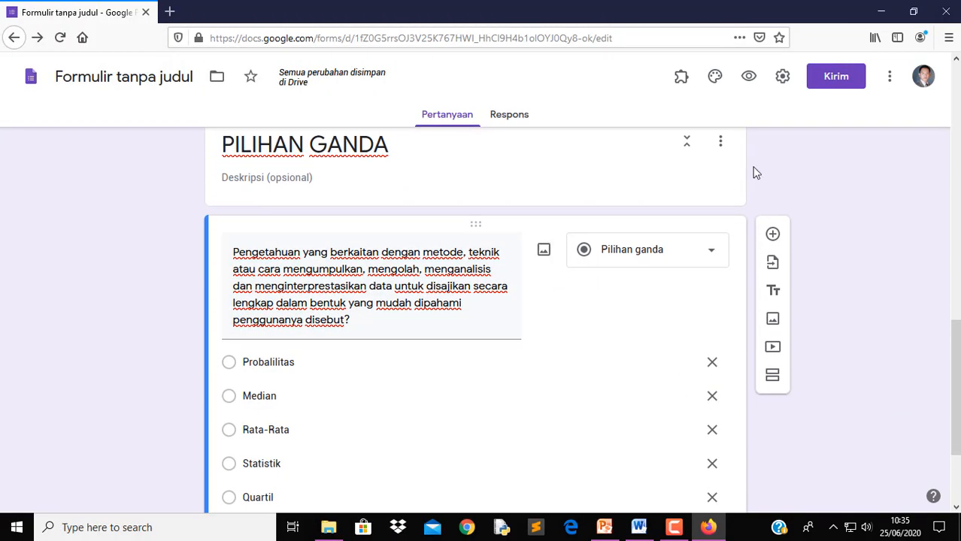
In Settings' Kuis section, enable Jadikan ini sebagai kuis
click(783, 78)
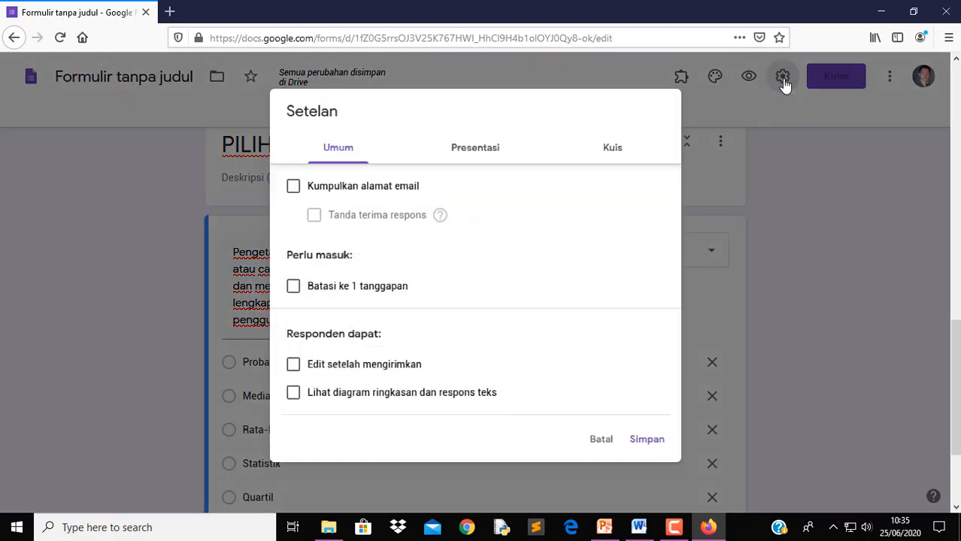
click(618, 157)
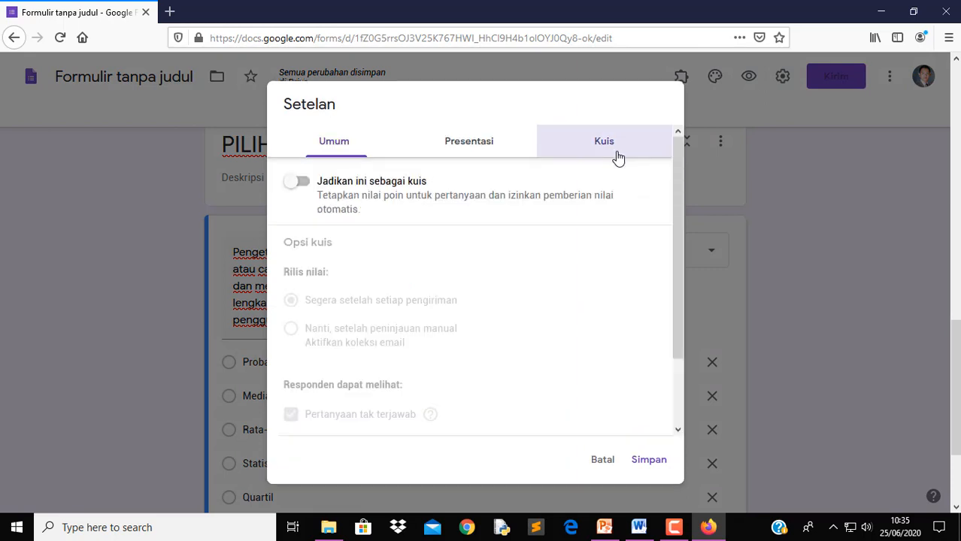
click(308, 189)
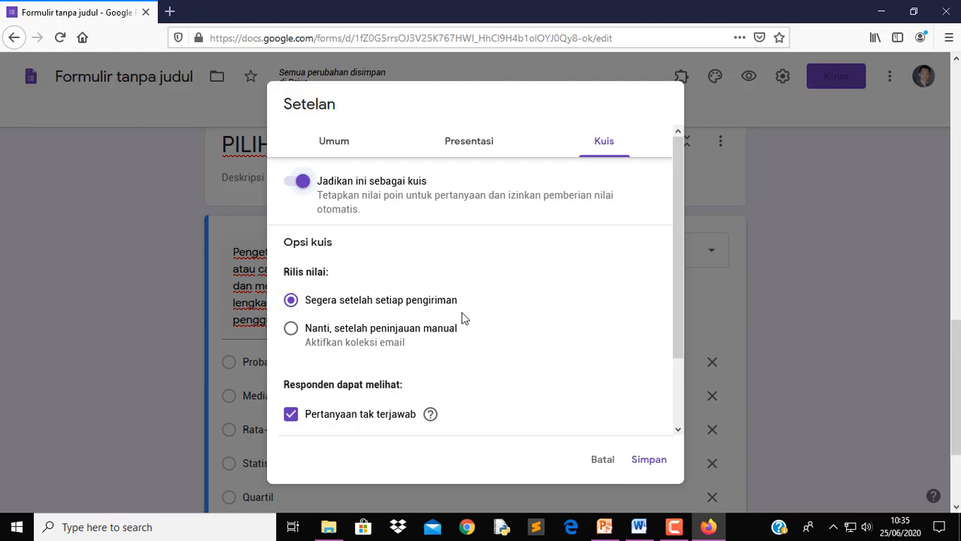
click(291, 330)
Hide missed questions, correct answers and point values from respondents, and save the quiz settings
scroll(466, 403, down, 2)
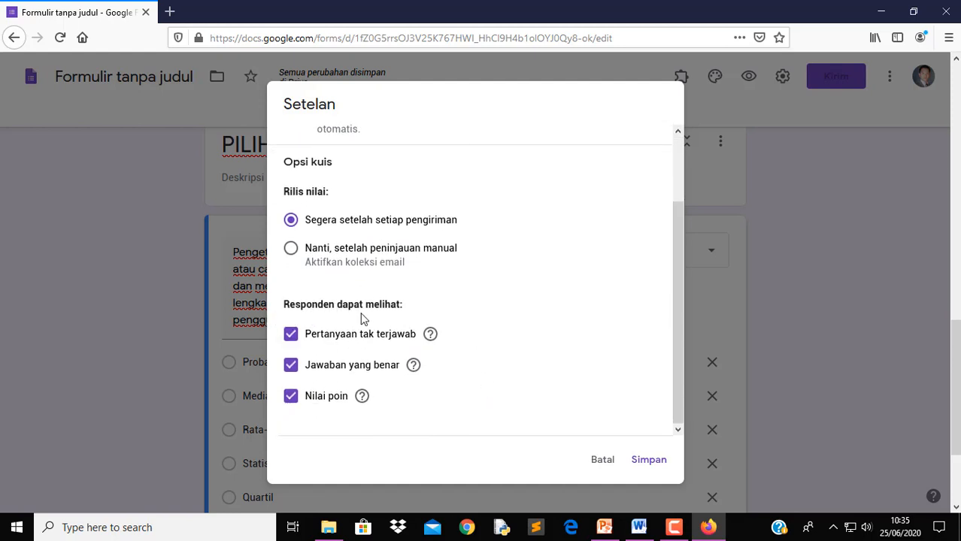
click(292, 336)
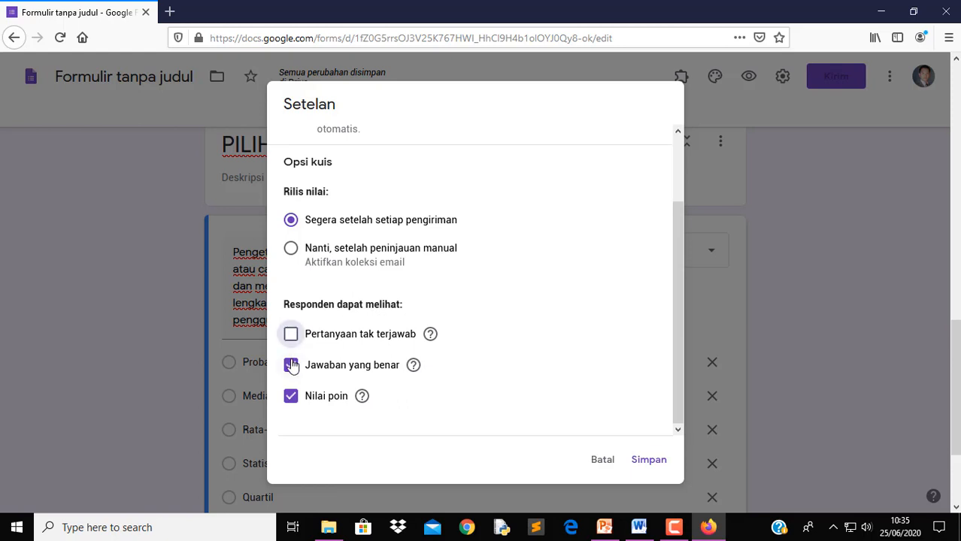
click(291, 370)
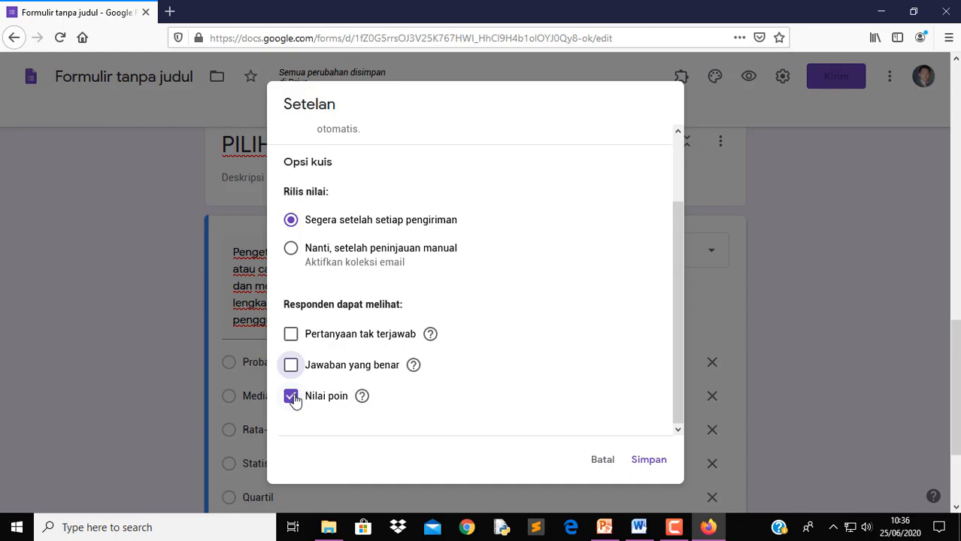
click(292, 397)
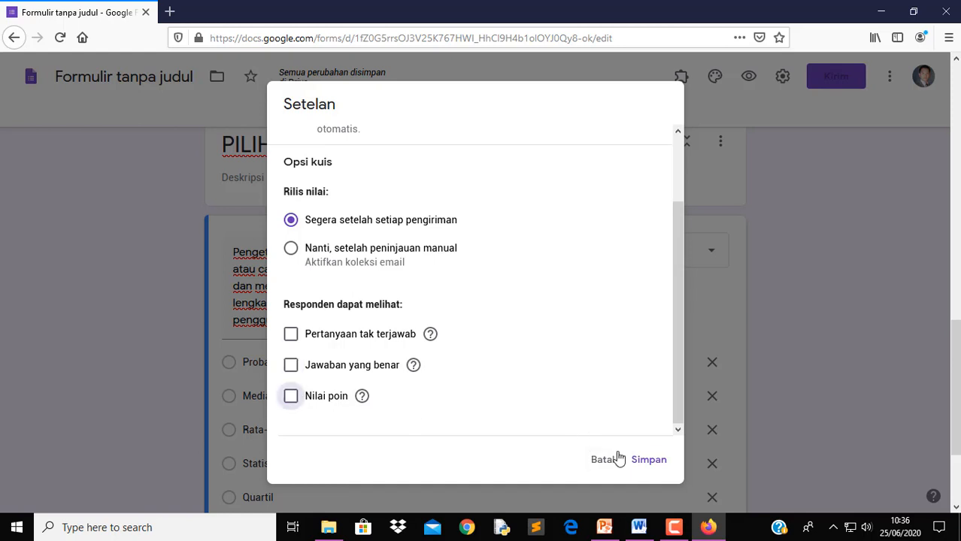
click(645, 465)
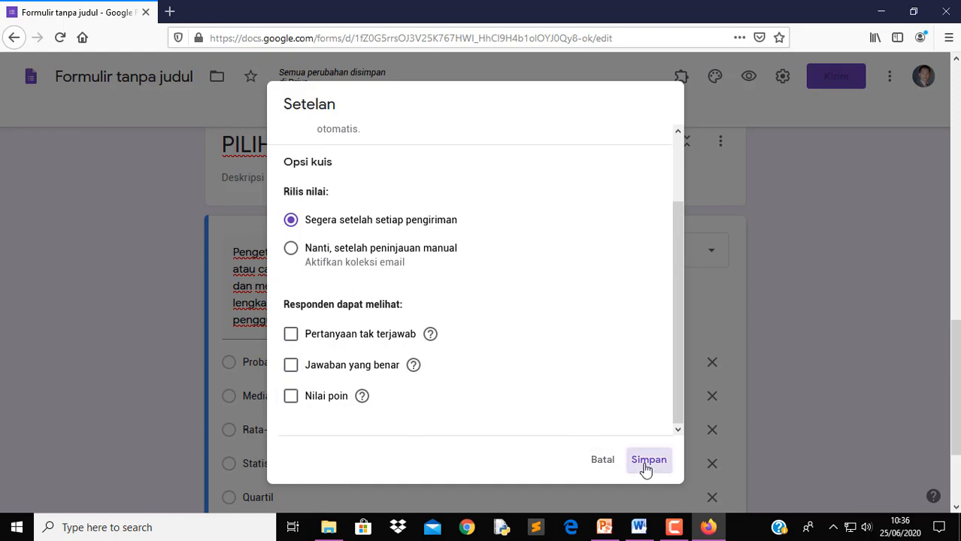
scroll(782, 403, down, 4)
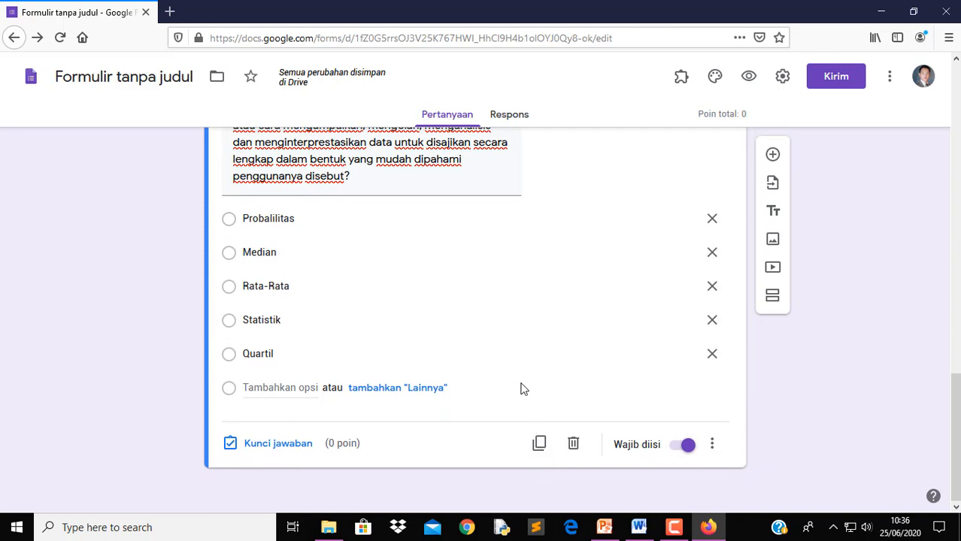
Open question 1's Kunci jawaban answer-key view, then bring up the Word exam document
scroll(521, 388, up, 2)
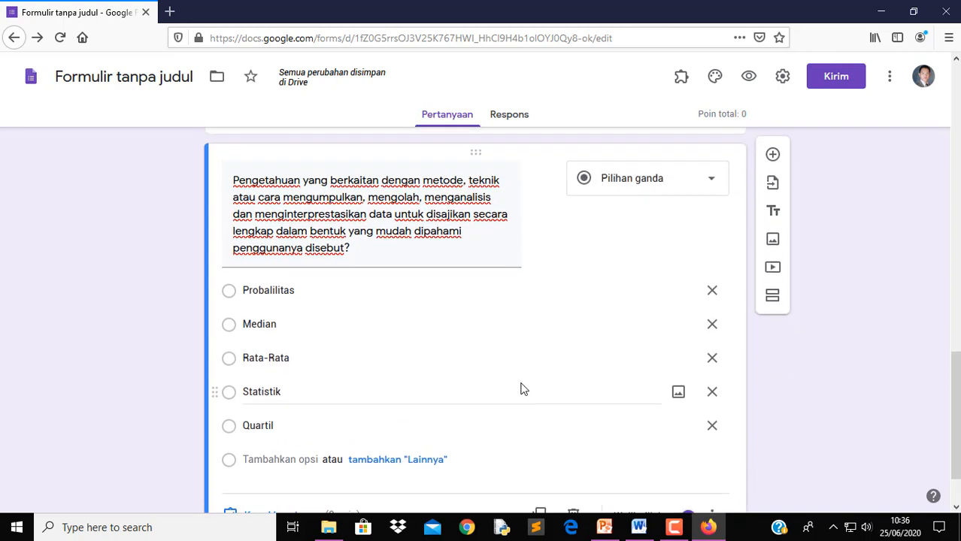
scroll(538, 428, down, 2)
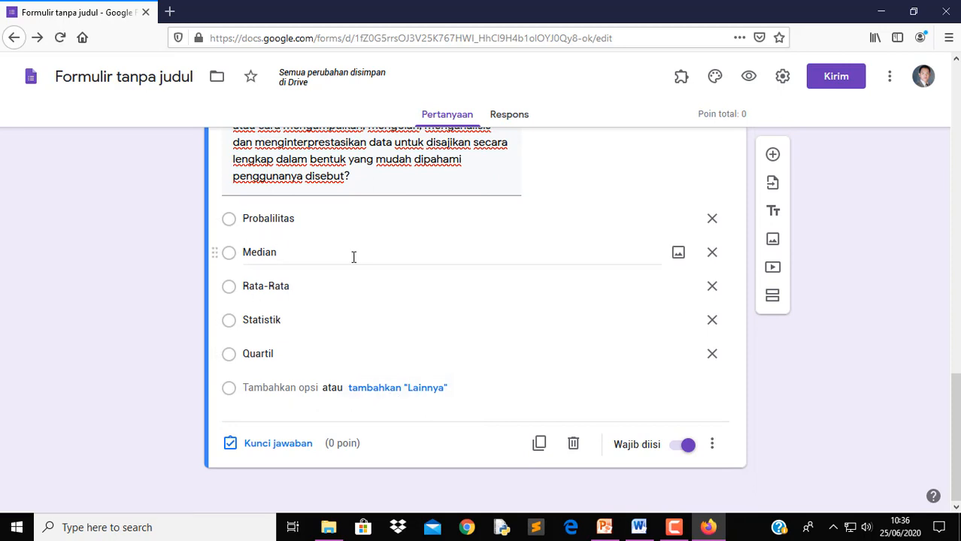
scroll(275, 251, up, 2)
click(239, 297)
scroll(421, 346, down, 2)
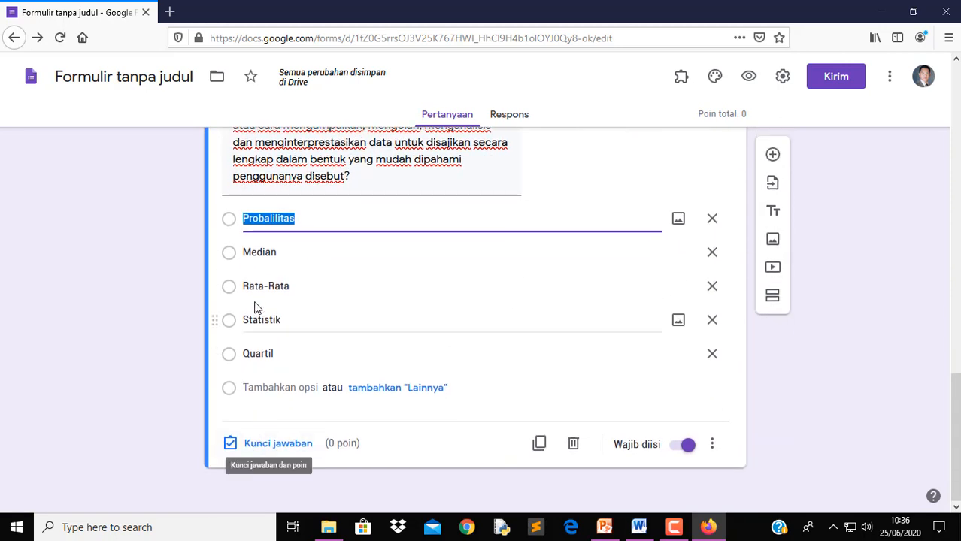
click(241, 259)
click(232, 259)
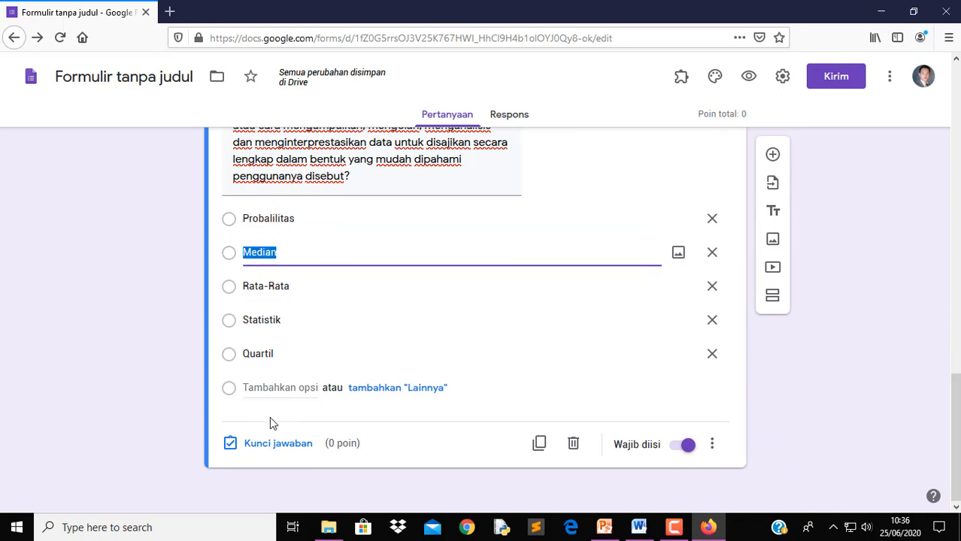
scroll(518, 416, up, 4)
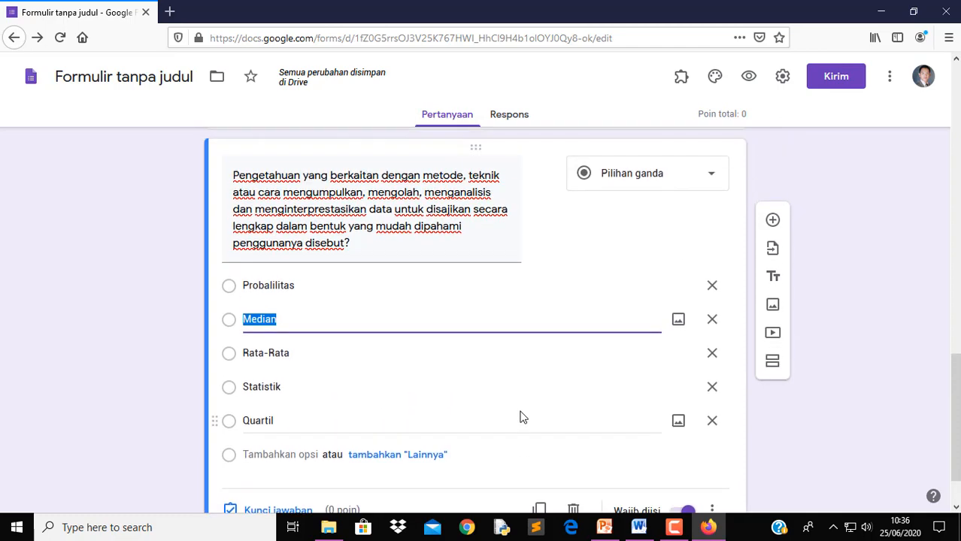
scroll(529, 360, down, 4)
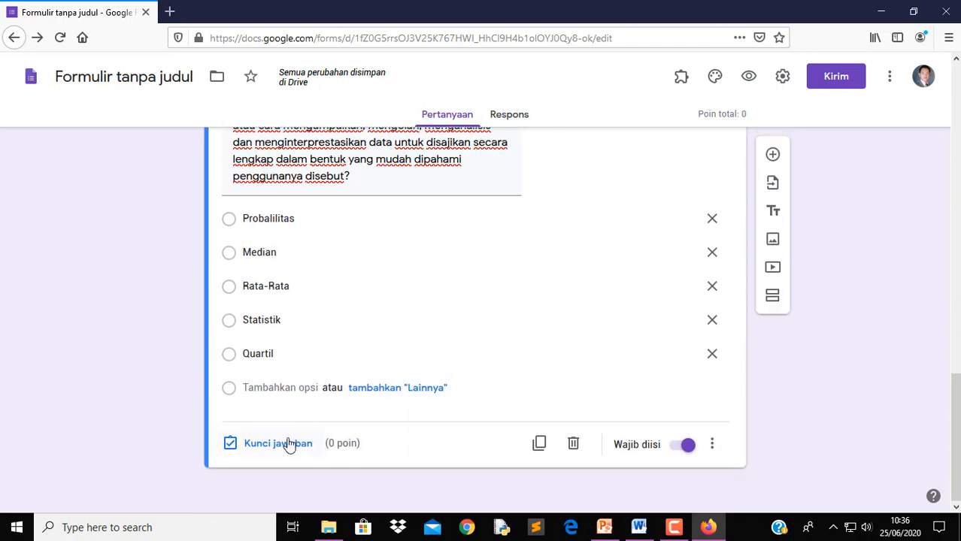
click(292, 445)
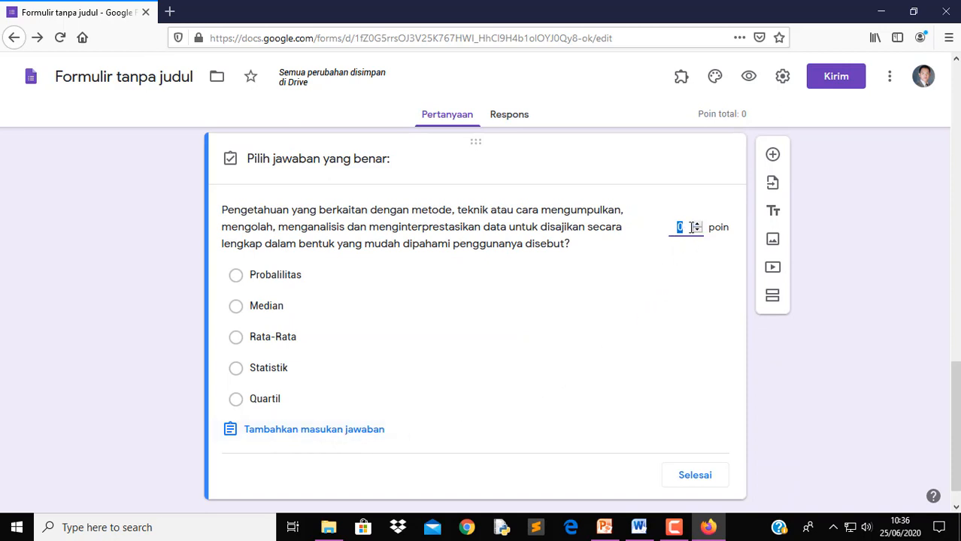
click(639, 527)
scroll(635, 432, down, 8)
Scroll through the UTS Statistik questions and bold answers, then minimize Word
scroll(634, 433, down, 10)
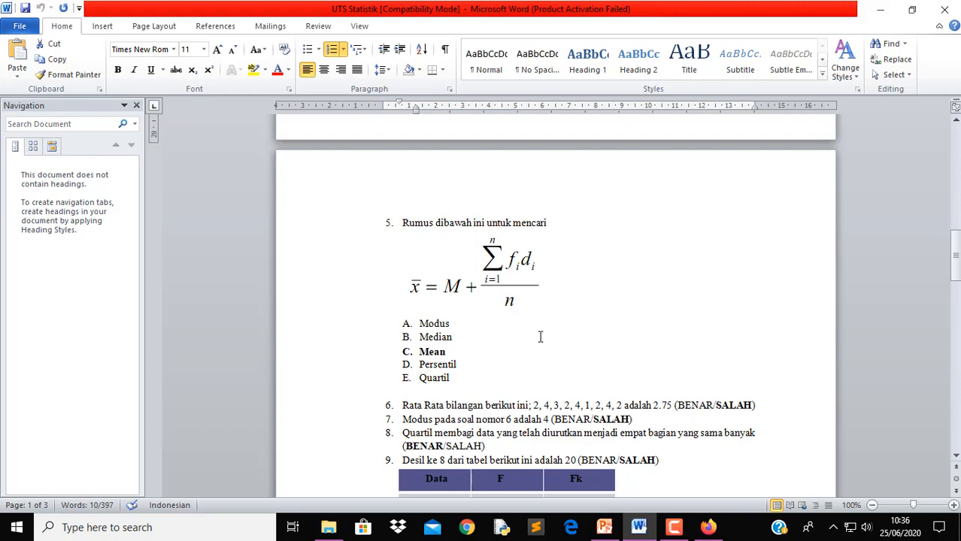
scroll(540, 337, down, 10)
scroll(540, 337, up, 5)
scroll(540, 337, down, 5)
scroll(540, 337, up, 12)
scroll(636, 351, up, 10)
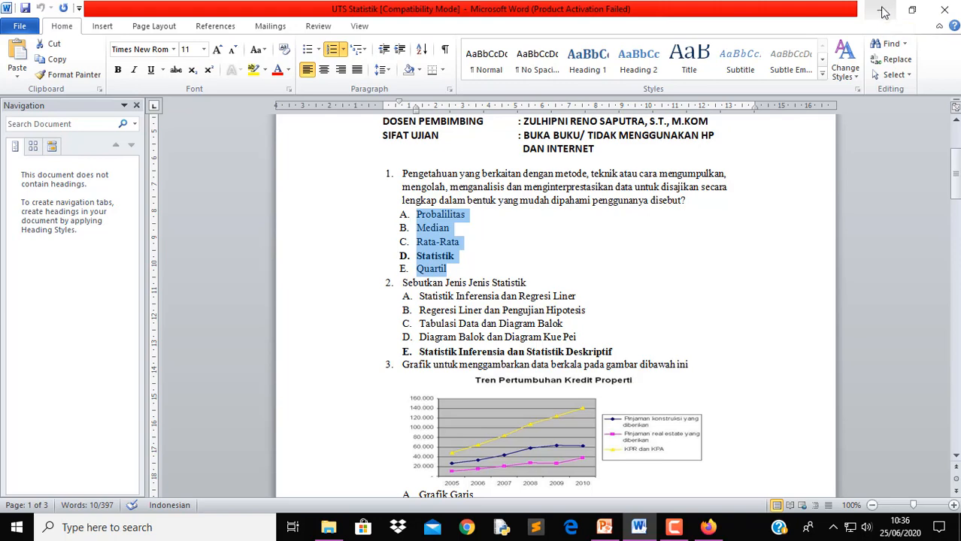
click(884, 11)
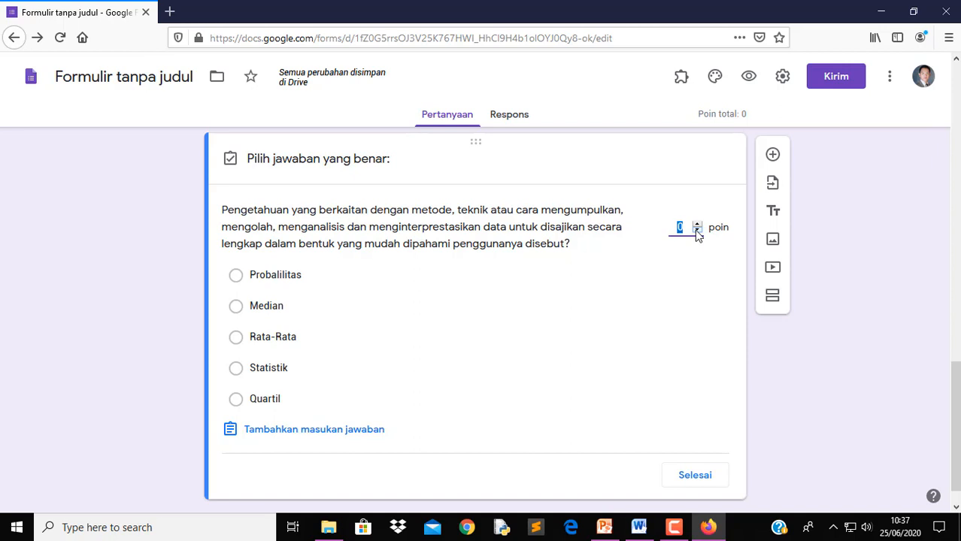
Give question 1 10 points with Statistik as the correct answer, then add a new question
text(0)
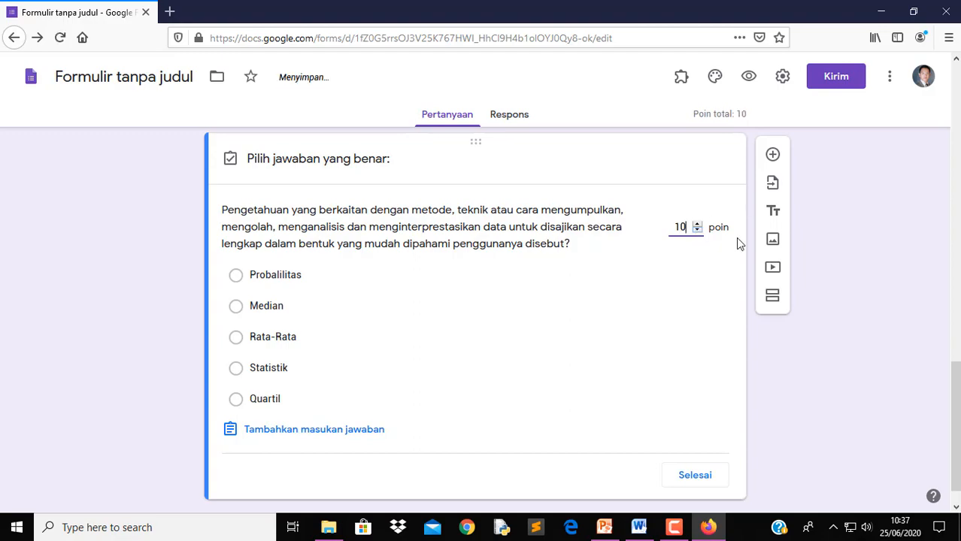
click(640, 529)
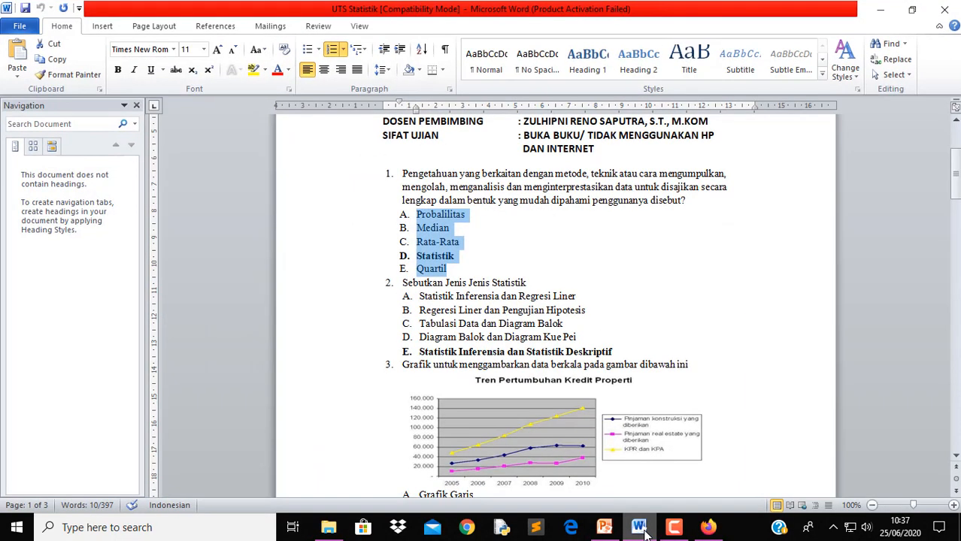
click(640, 528)
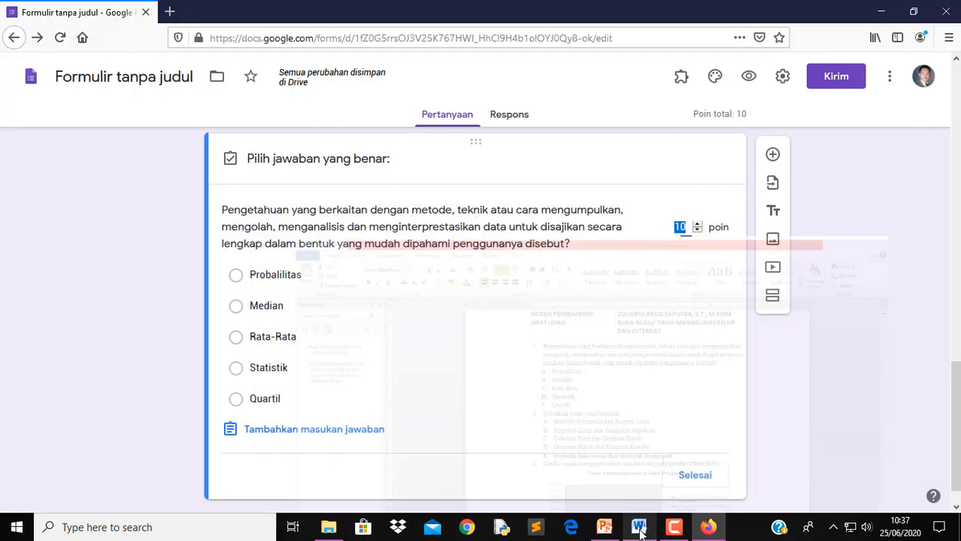
click(236, 368)
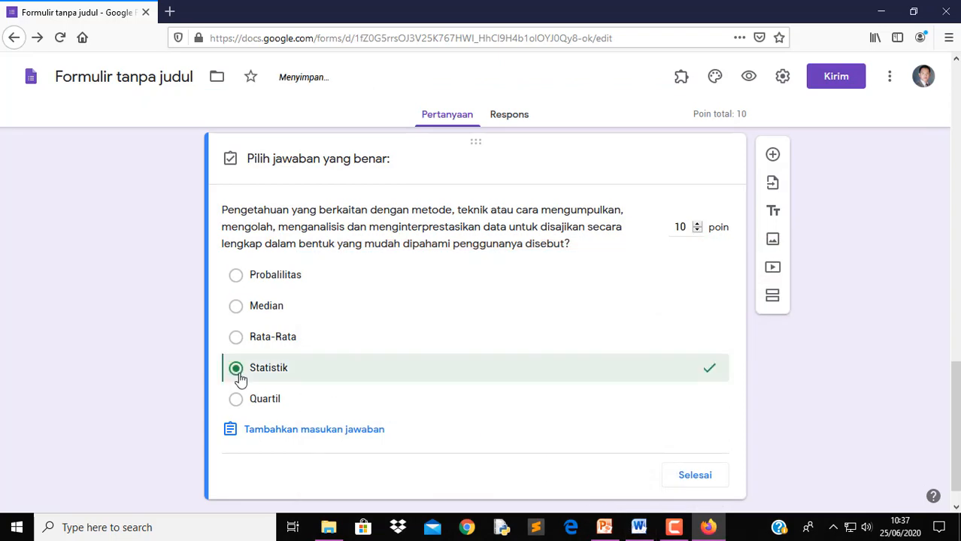
click(692, 477)
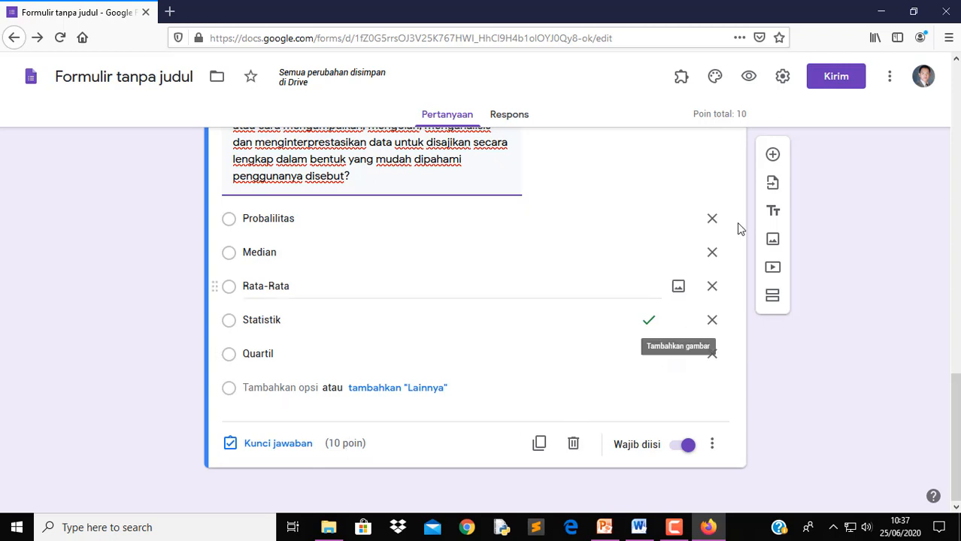
click(775, 154)
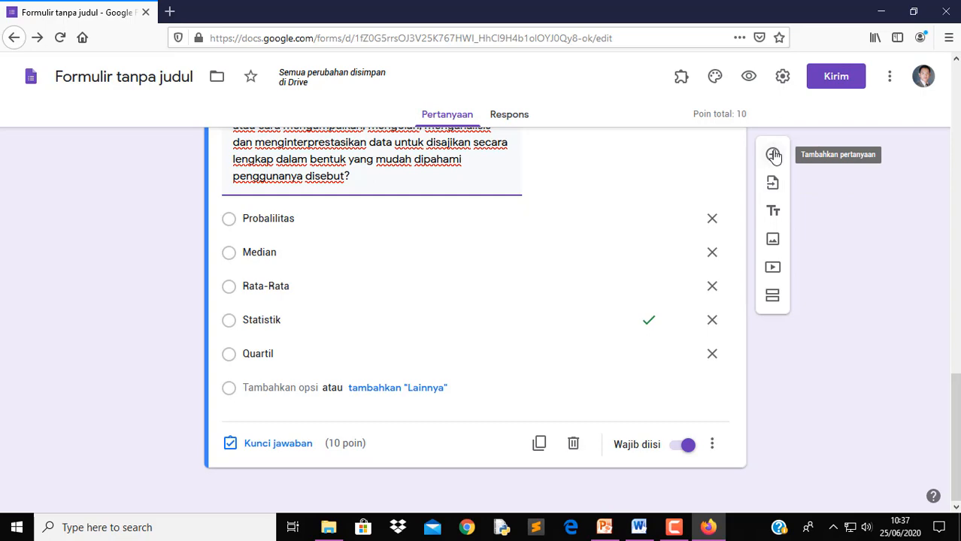
Title the new question 'Sebutkan Jenis Jenis Statistik' from Word, removing the '2. ' prefix
click(638, 528)
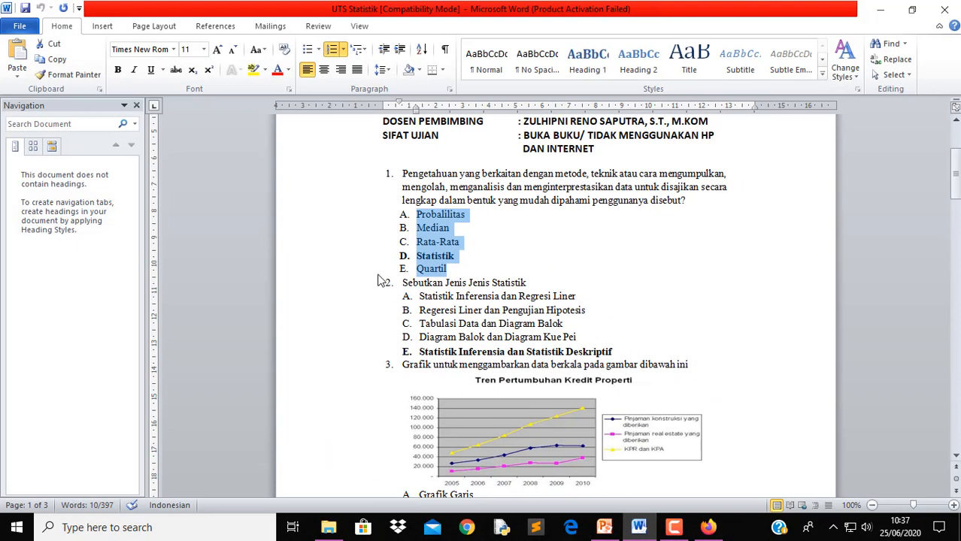
click(403, 282)
drag(403, 282, 545, 280)
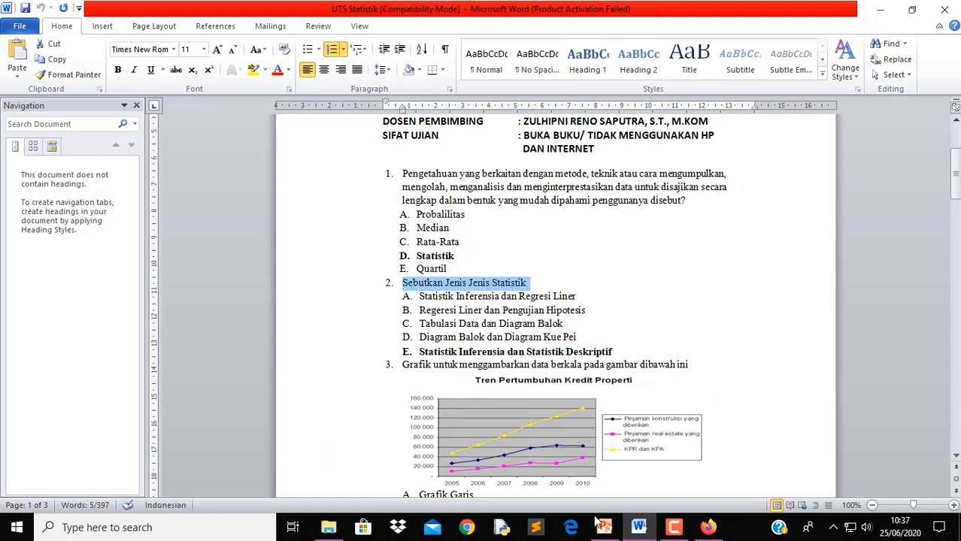
click(719, 531)
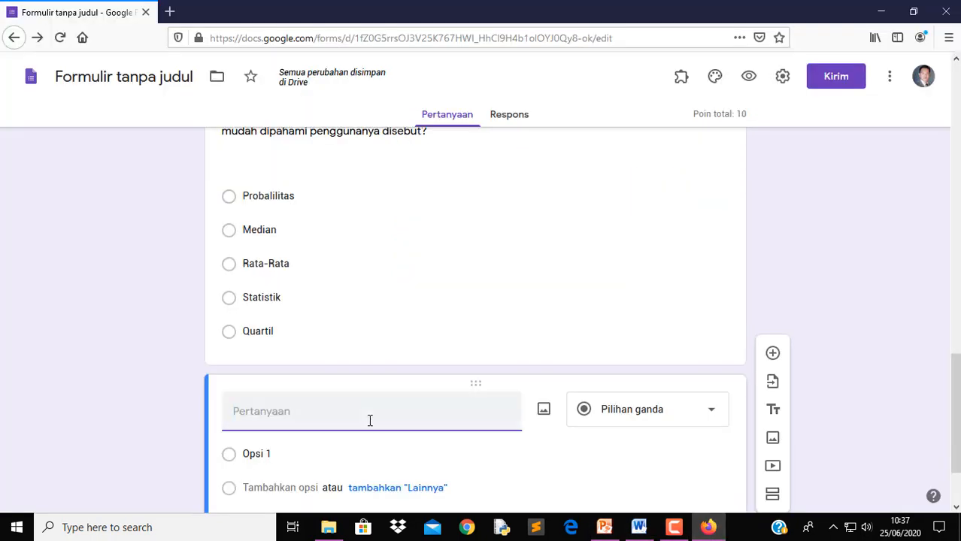
text(2. Sebutkan Jenis Jenis Statistik)
drag(254, 411, 148, 398)
key(BackSpace)
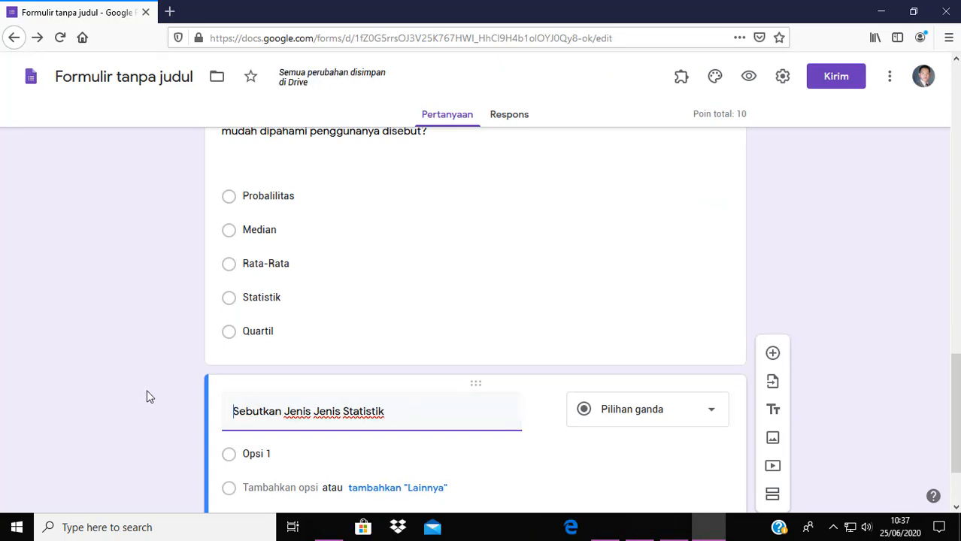
Make the question required with shuffled option order, then switch back to Word
scroll(651, 448, down, 1)
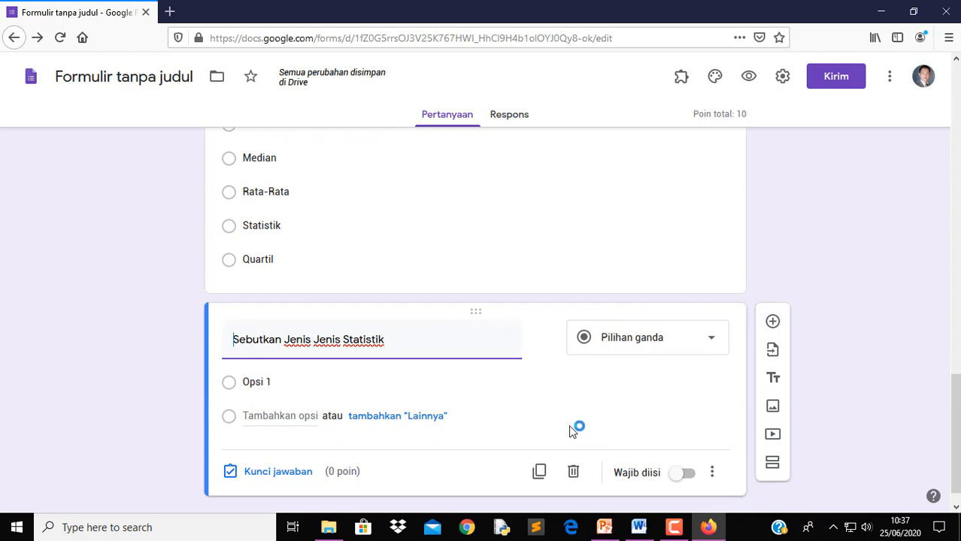
click(685, 474)
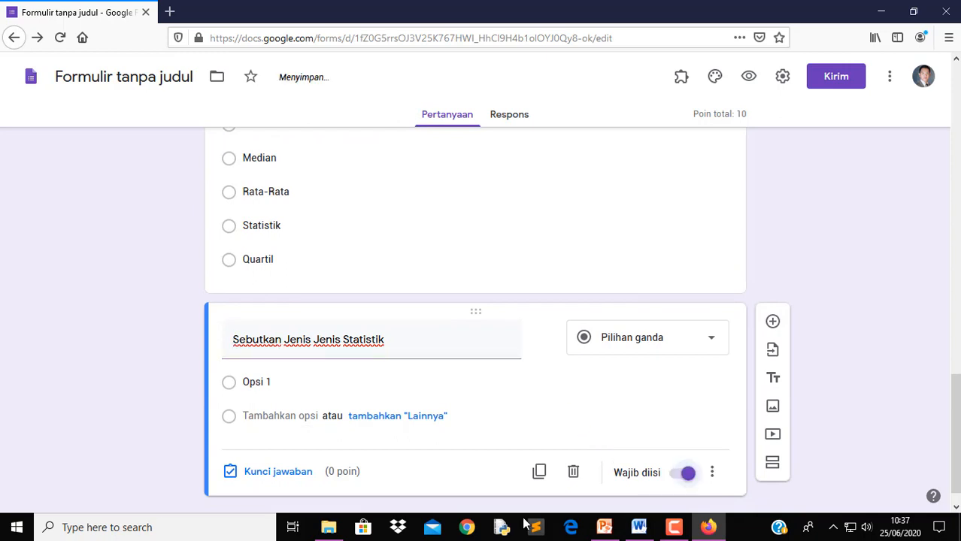
click(713, 474)
click(720, 480)
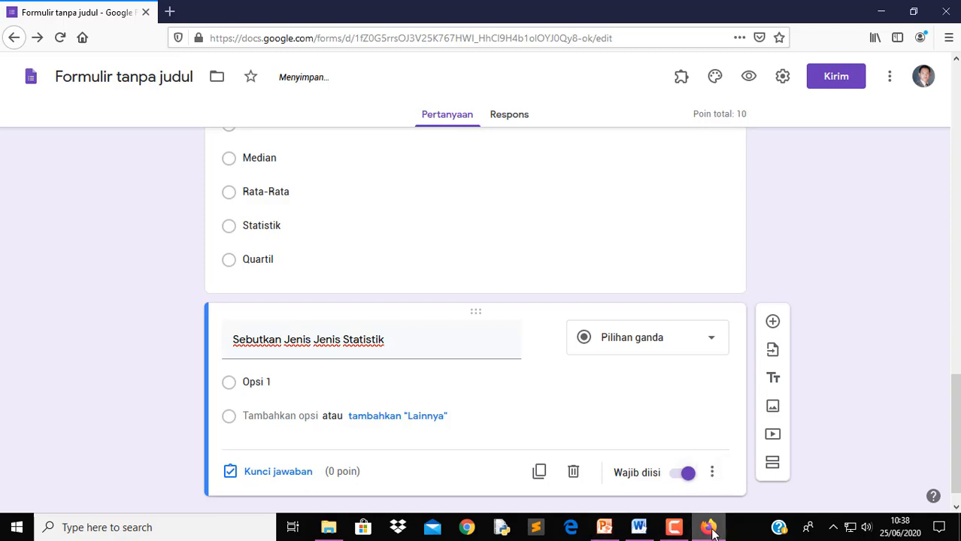
click(639, 527)
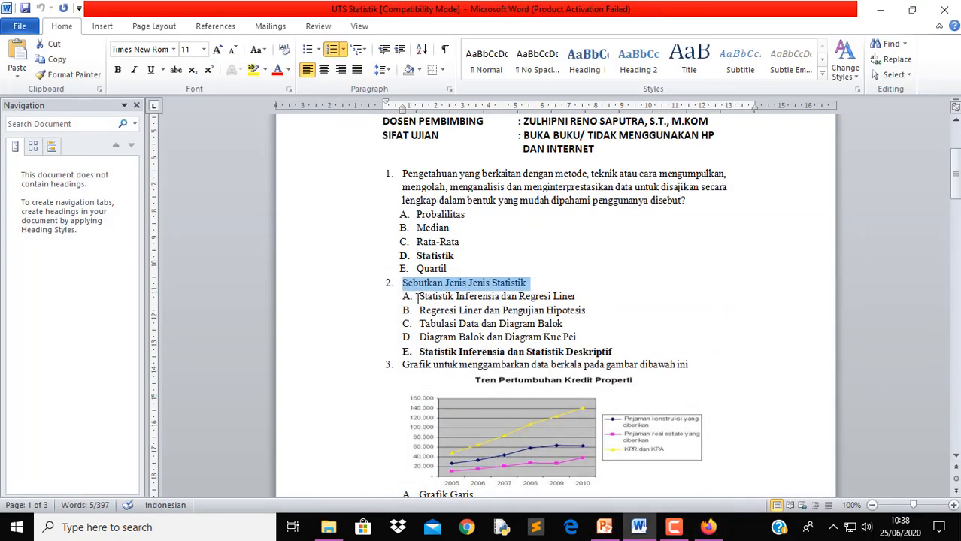
Paste question 2's five answer options from Word into the question and drop the A. prefix
drag(403, 297, 622, 350)
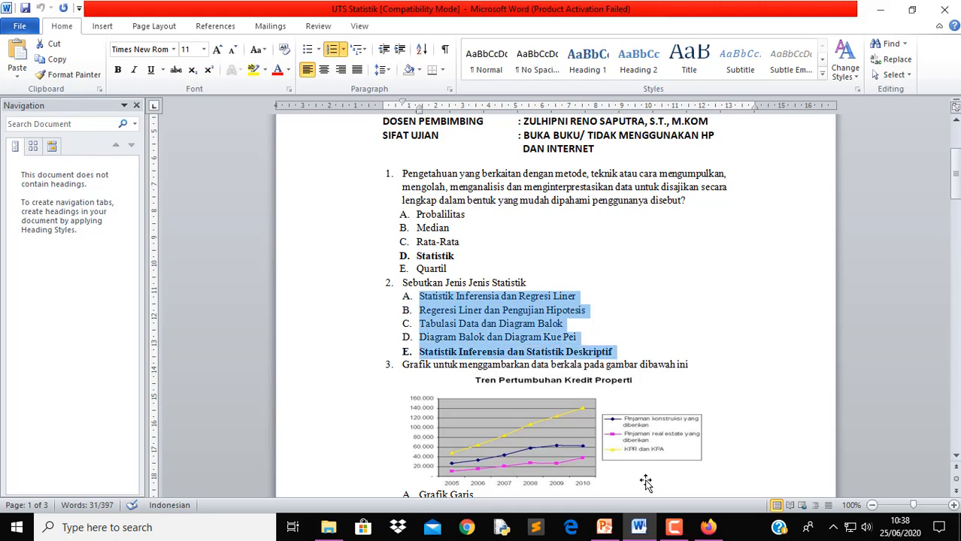
click(708, 528)
click(303, 383)
text(A. Statistik Inferensia dan Regresi Liner B. Regresi Liner dan Pengujian Hipotesis C. Tabulasi Data dan Diagram Balok D. Diagram Balok dan Diagram Kue Pei E. Statistik Inferensia dan Statistik Deskriptif)
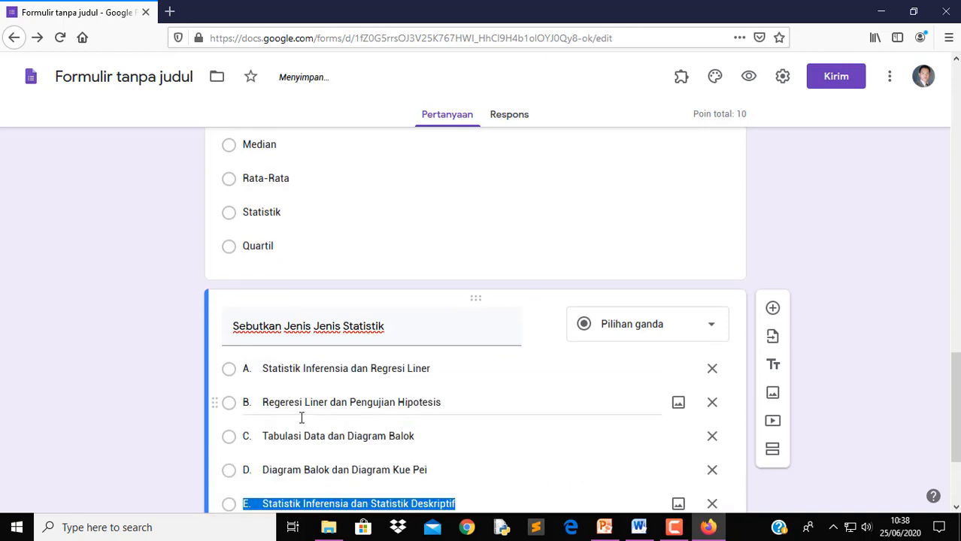
scroll(296, 421, down, 3)
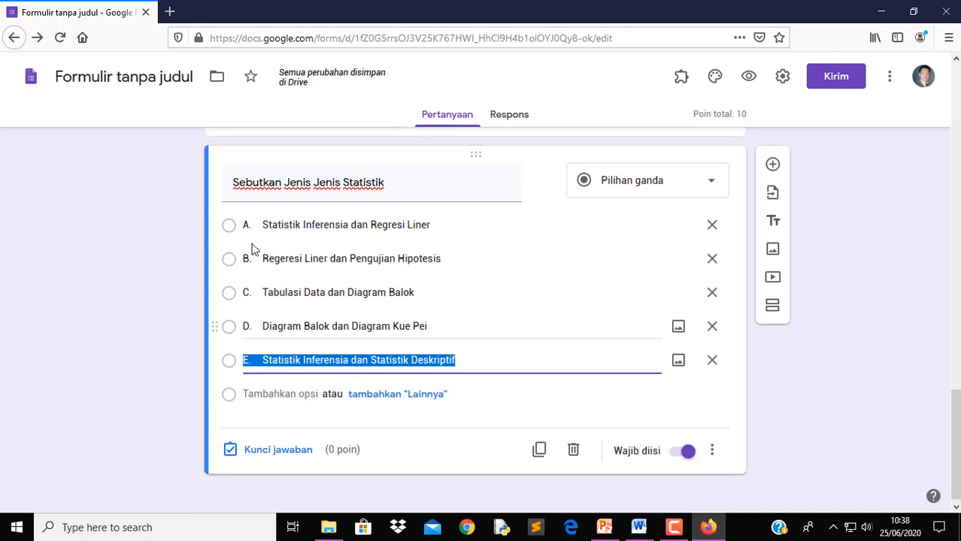
click(263, 224)
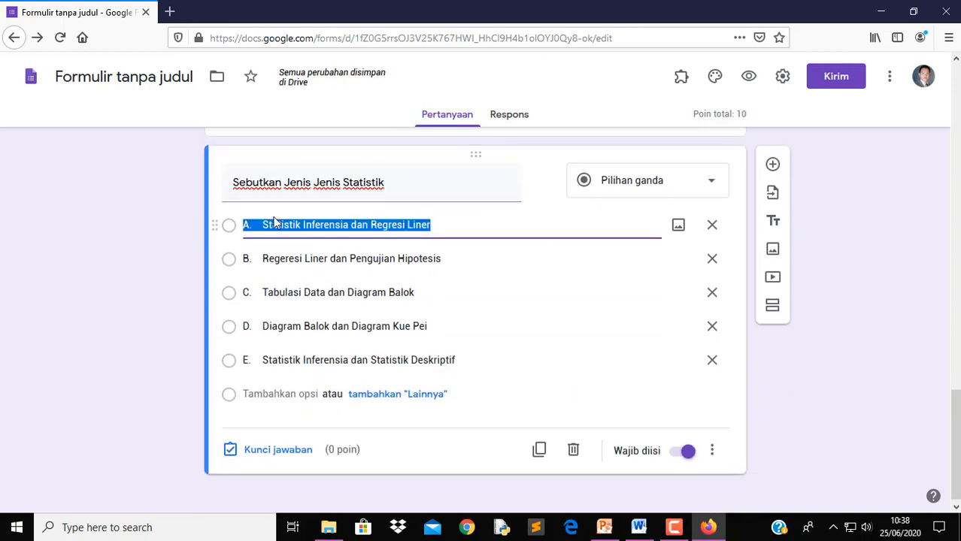
click(266, 223)
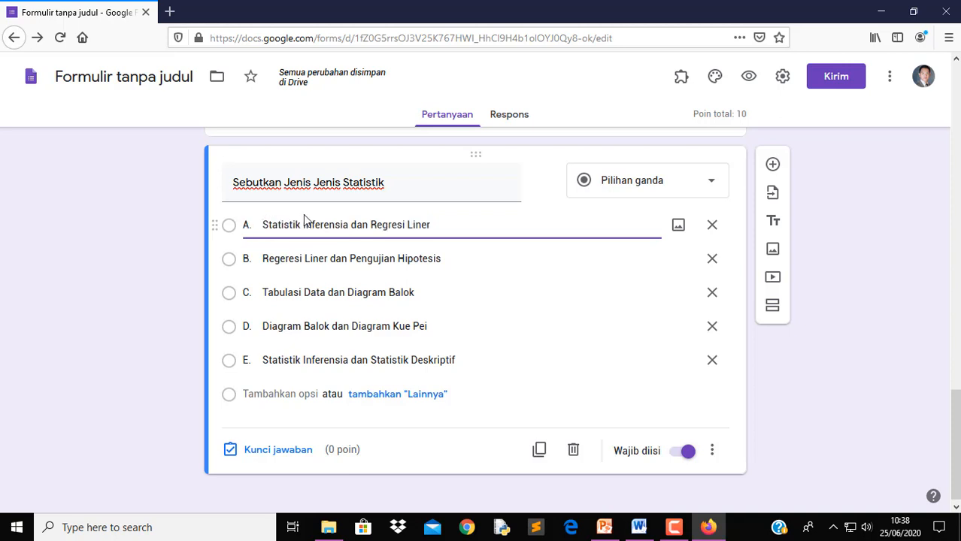
key(BackSpace)
key(BackSpace)
key(BackSpace)
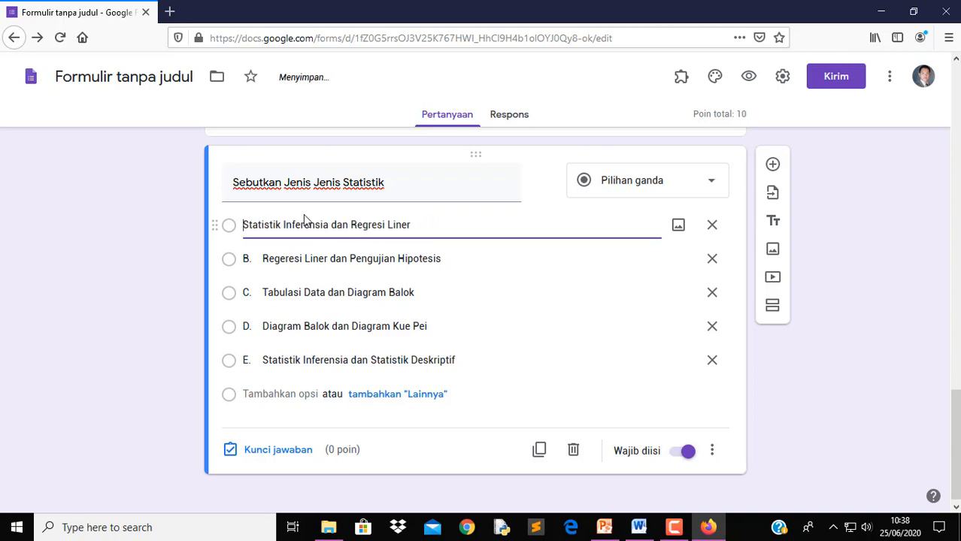
Delete the B. and C. labels from options B and C (Tabulasi)
triple_click(261, 261)
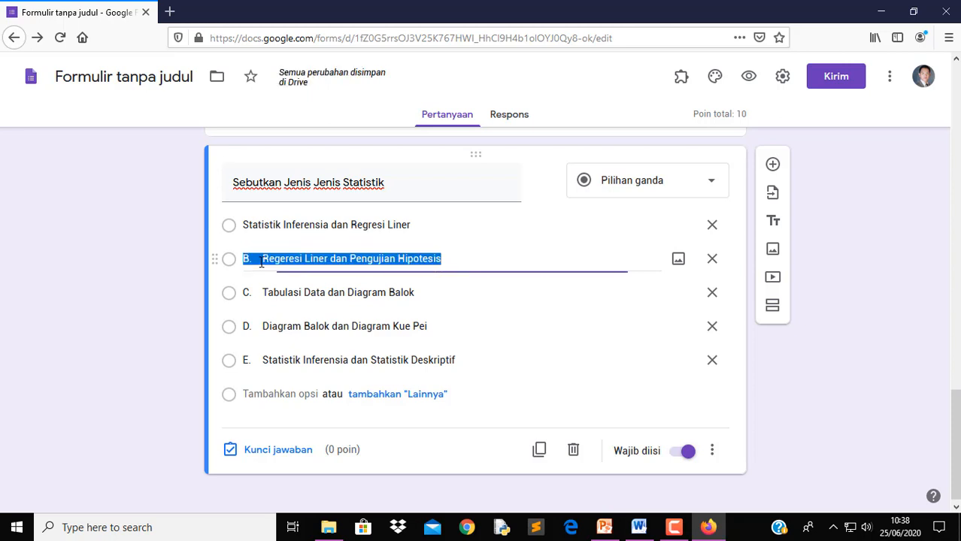
click(261, 262)
drag(262, 262, 131, 239)
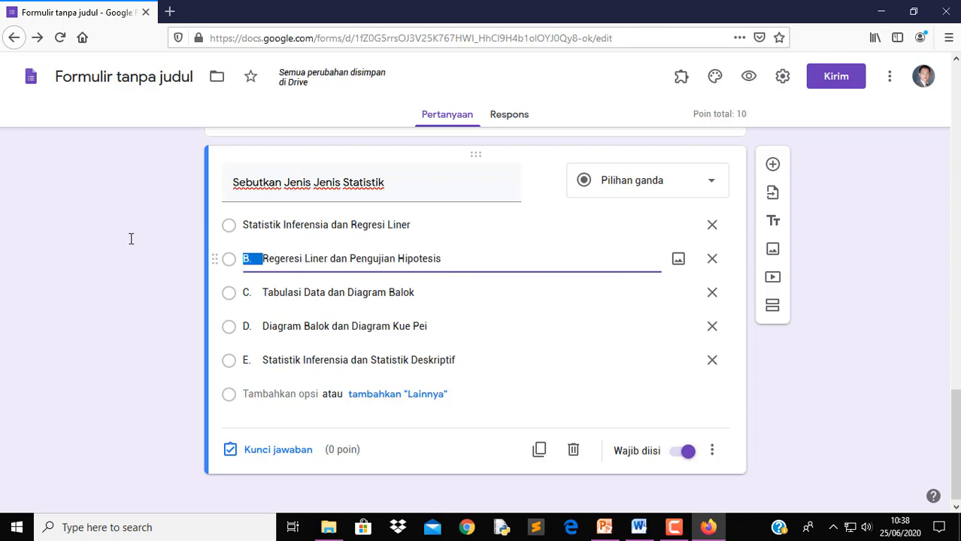
key(BackSpace)
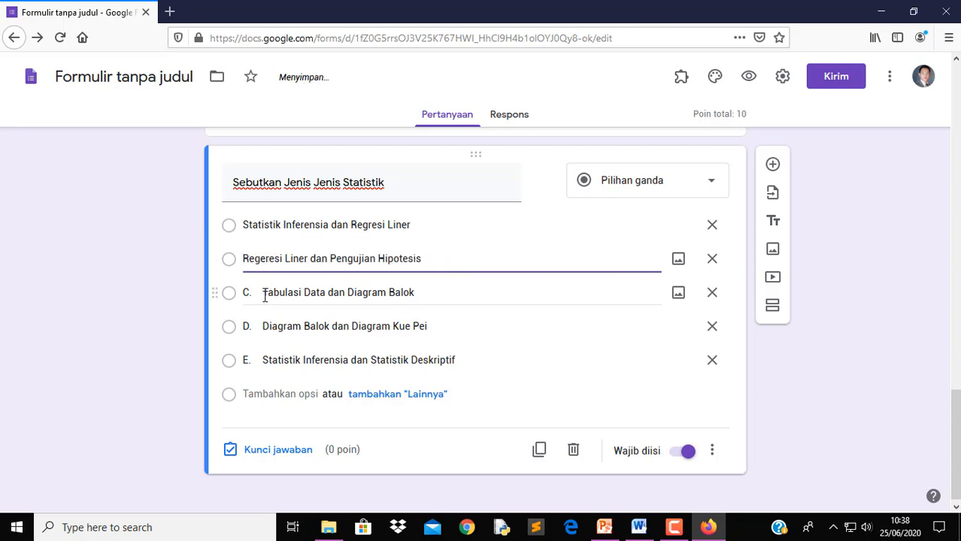
triple_click(265, 294)
double_click(263, 293)
drag(262, 293, 236, 293)
click(262, 293)
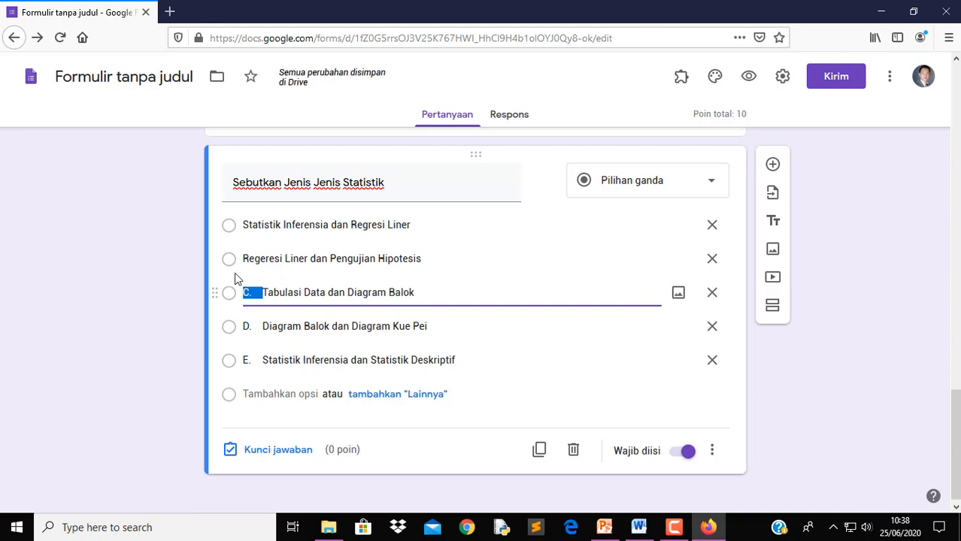
key(BackSpace)
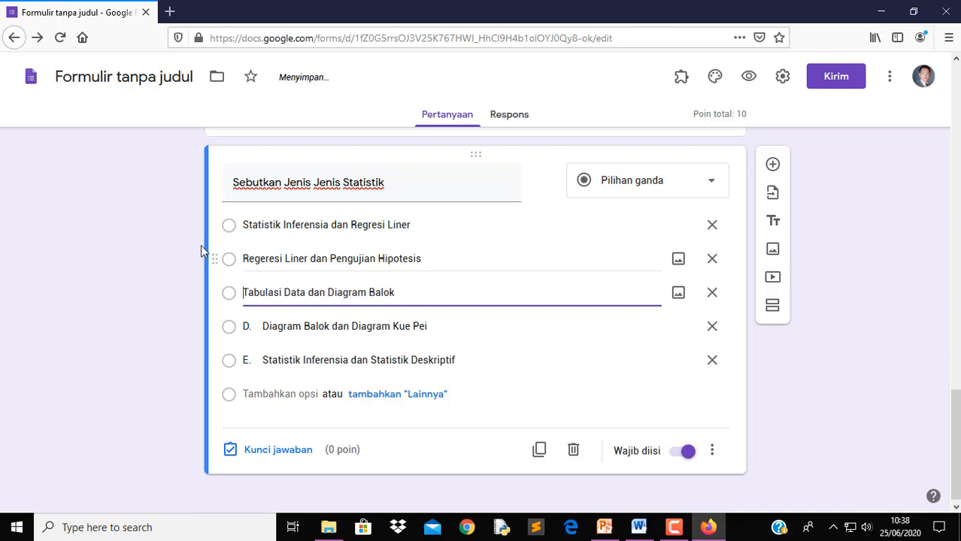
Delete the D. and E. labels, leaving 'Statistik Inferensia dan Statistik Deskriptif' as option E
click(259, 327)
click(262, 326)
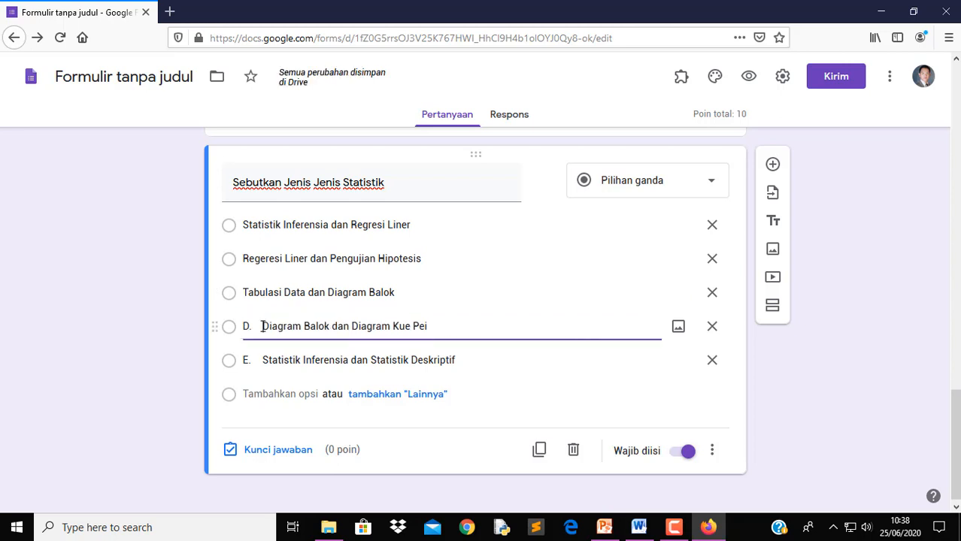
drag(262, 326, 212, 316)
key(BackSpace)
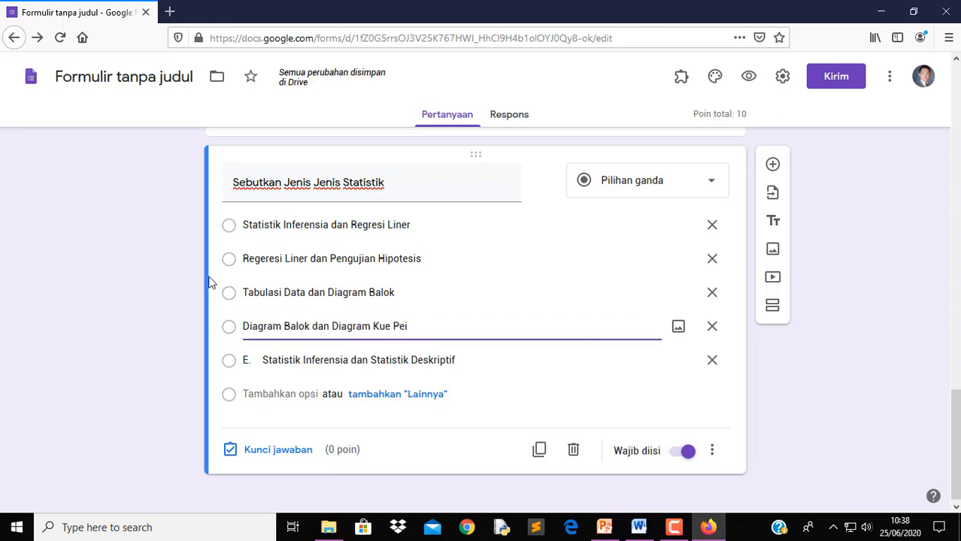
click(257, 358)
click(263, 360)
drag(263, 360, 219, 343)
key(BackSpace)
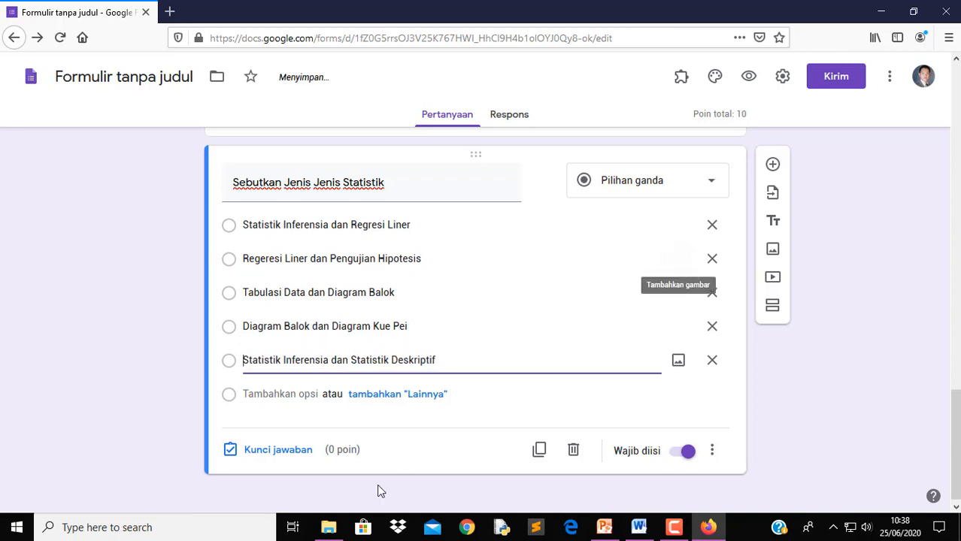
Mark 'Statistik Inferensia dan Statistik Deskriptif' as question 2's correct answer, worth 10 points
click(252, 451)
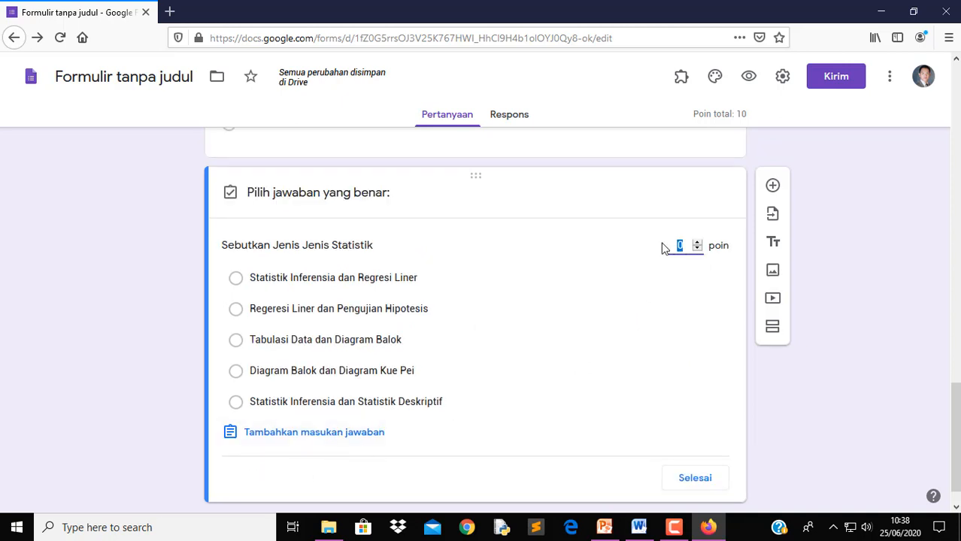
click(236, 402)
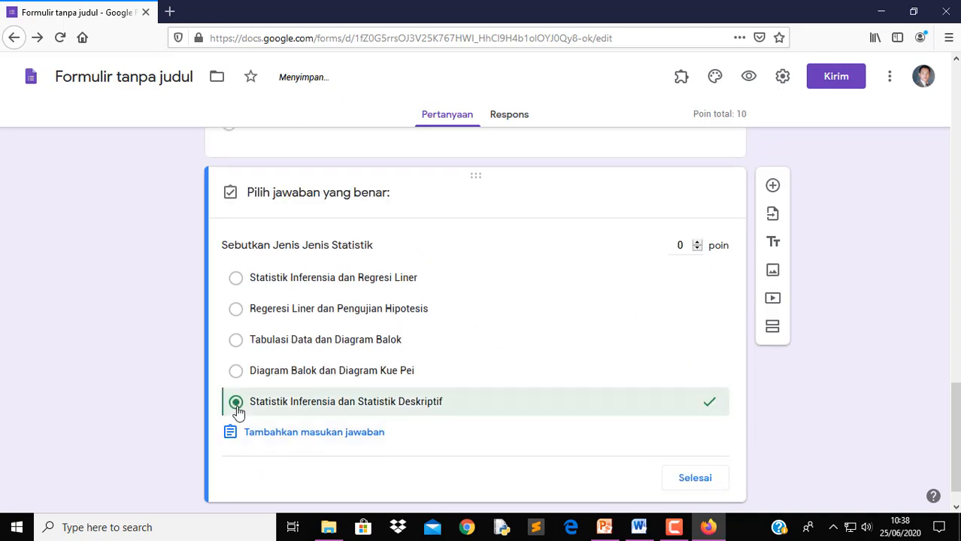
click(698, 243)
click(695, 479)
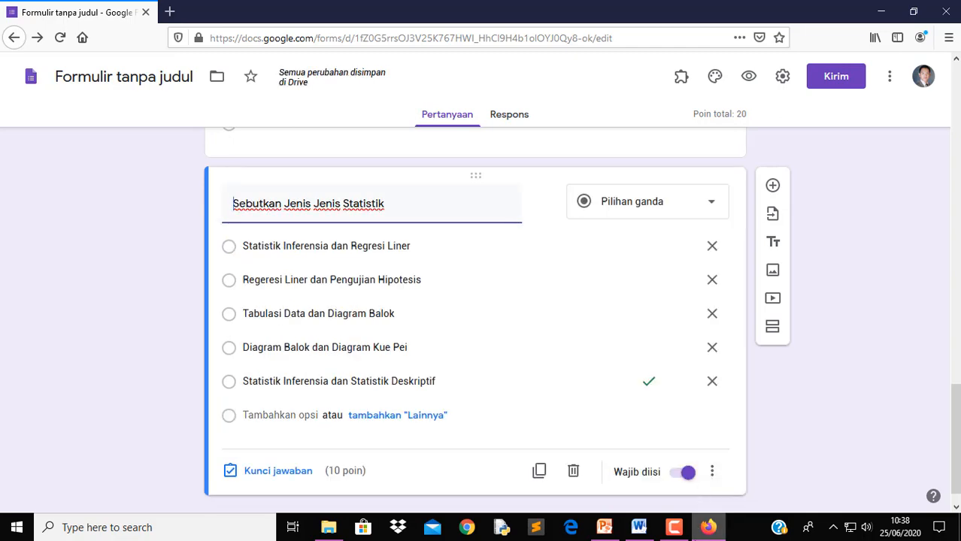
Copy question 3's text from the UTS Statistik Word document
click(642, 533)
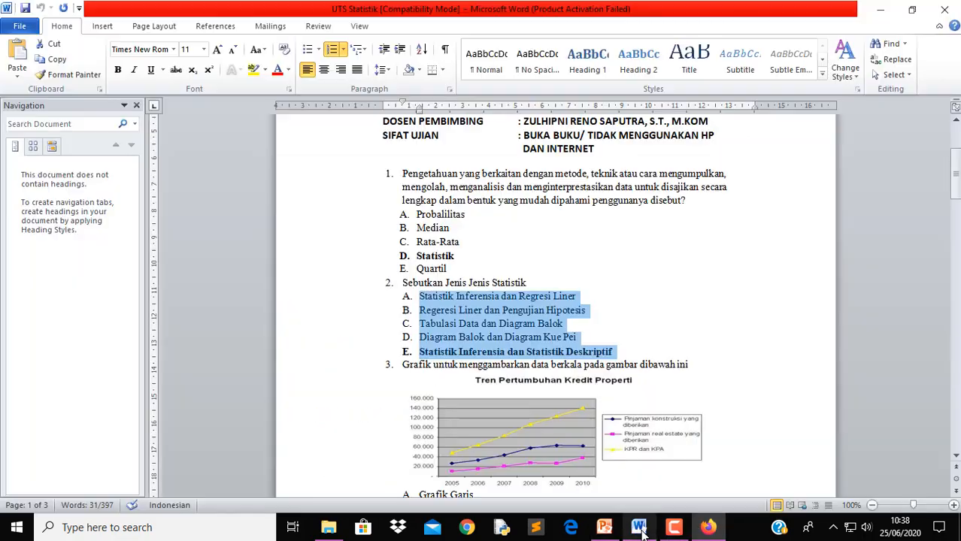
scroll(719, 392, down, 3)
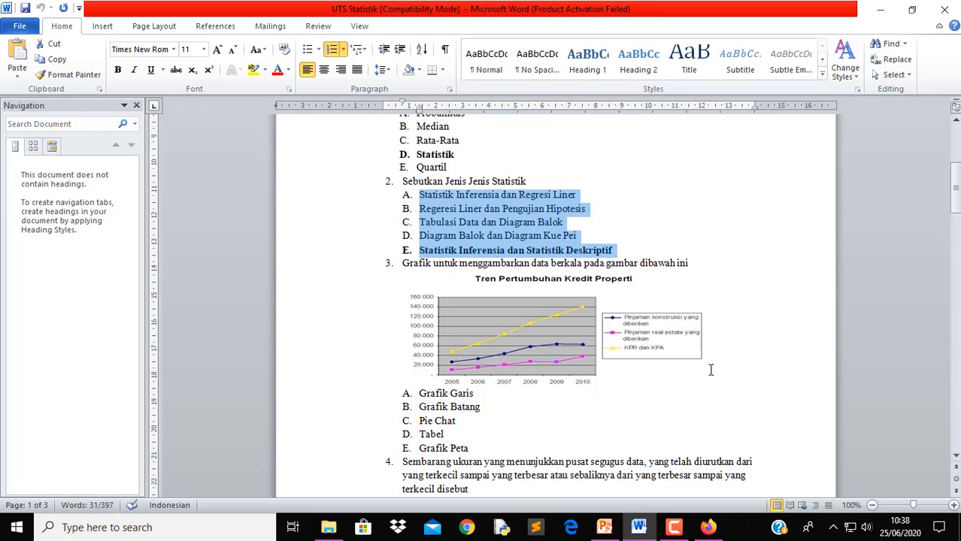
scroll(711, 370, down, 2)
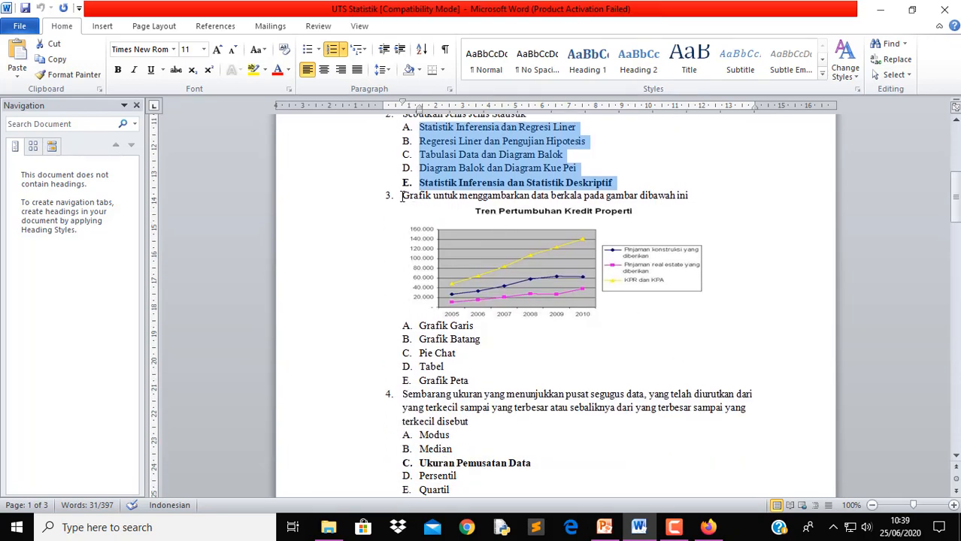
drag(400, 195, 692, 203)
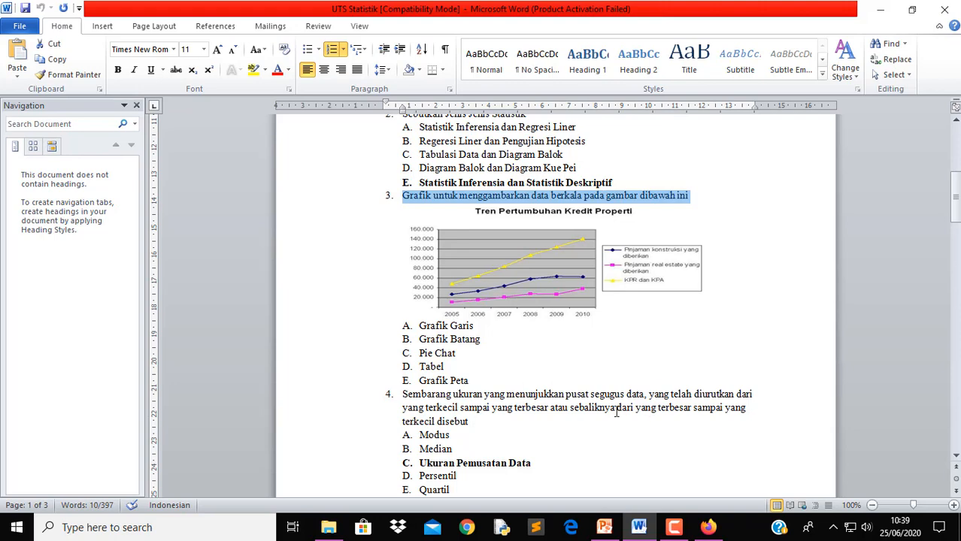
Add a form question reading 'Grafik untuk menggambarkan data berkala pada gambar dibawah ini' without '3.'
click(707, 531)
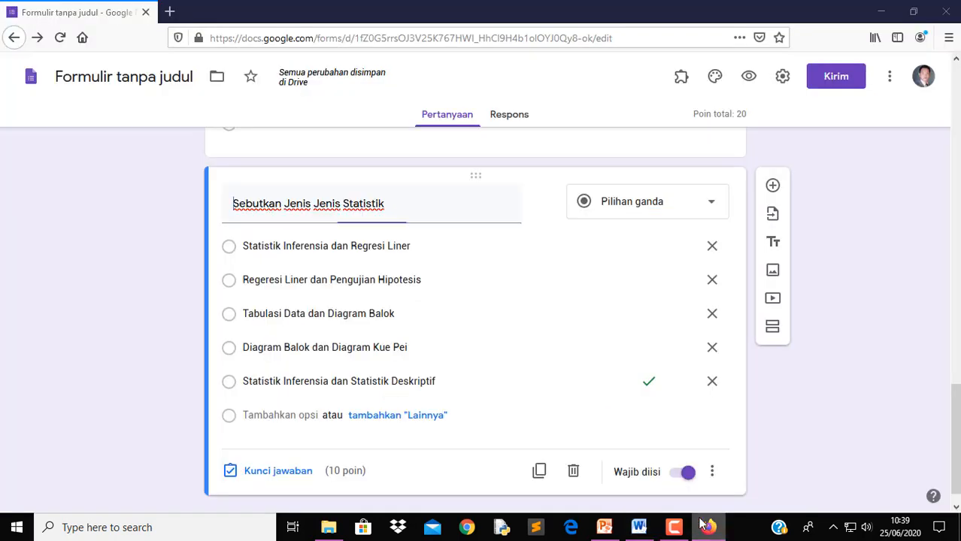
click(772, 185)
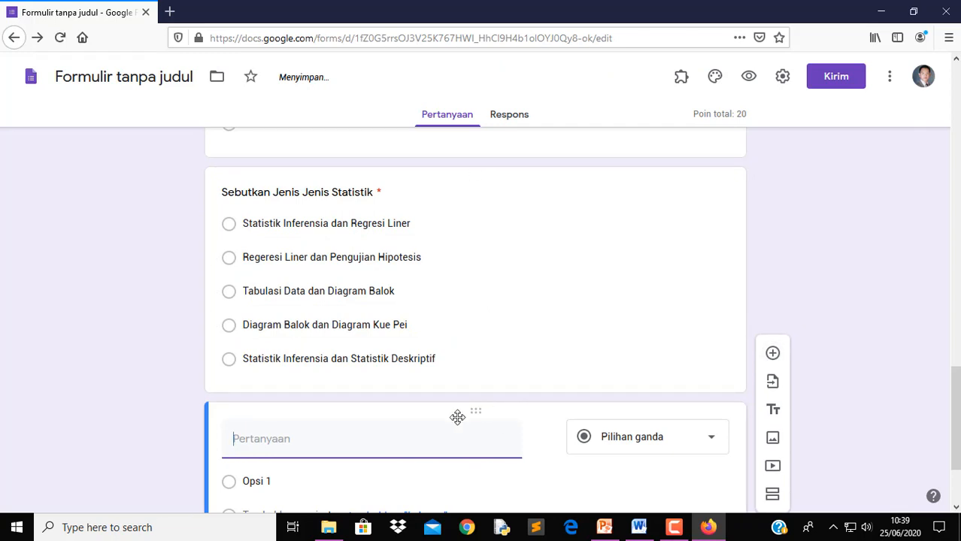
text(3.	Grafik untuk menggambarkan data berkala pada gambar dibawah ini)
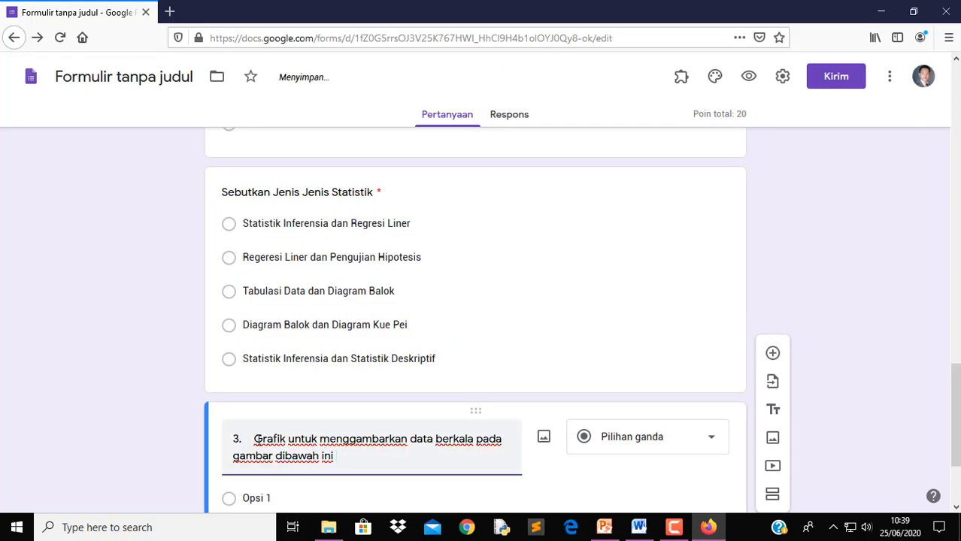
double_click(255, 440)
drag(256, 440, 184, 422)
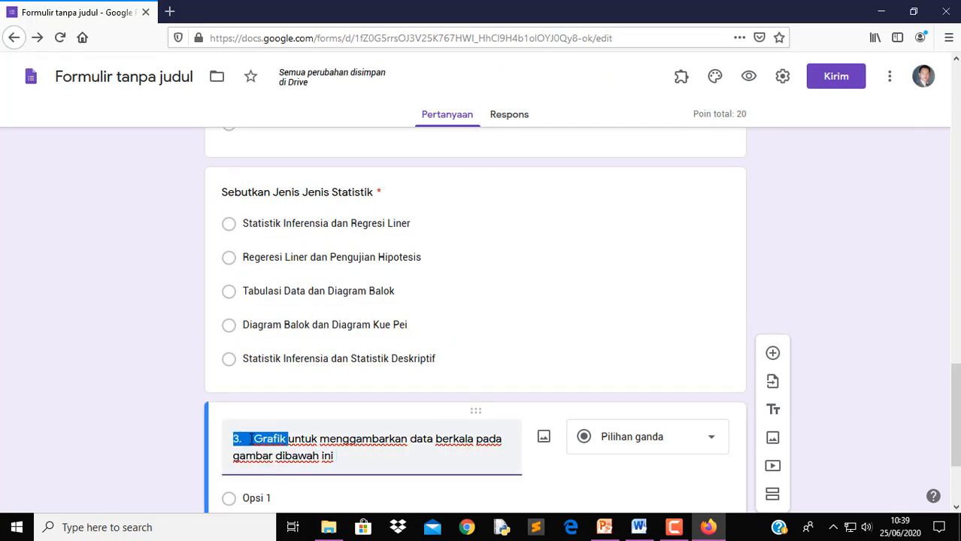
click(253, 440)
drag(254, 440, 223, 438)
key(BackSpace)
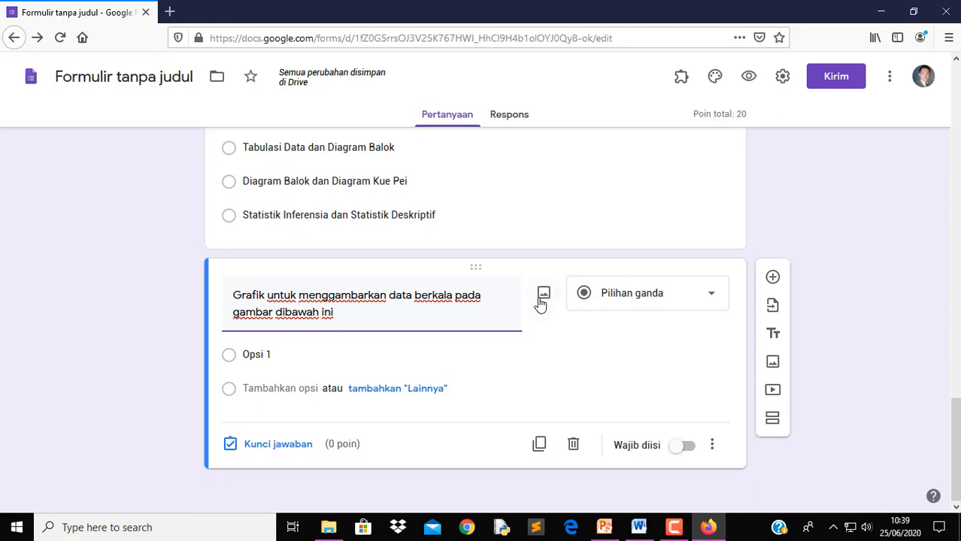
click(541, 301)
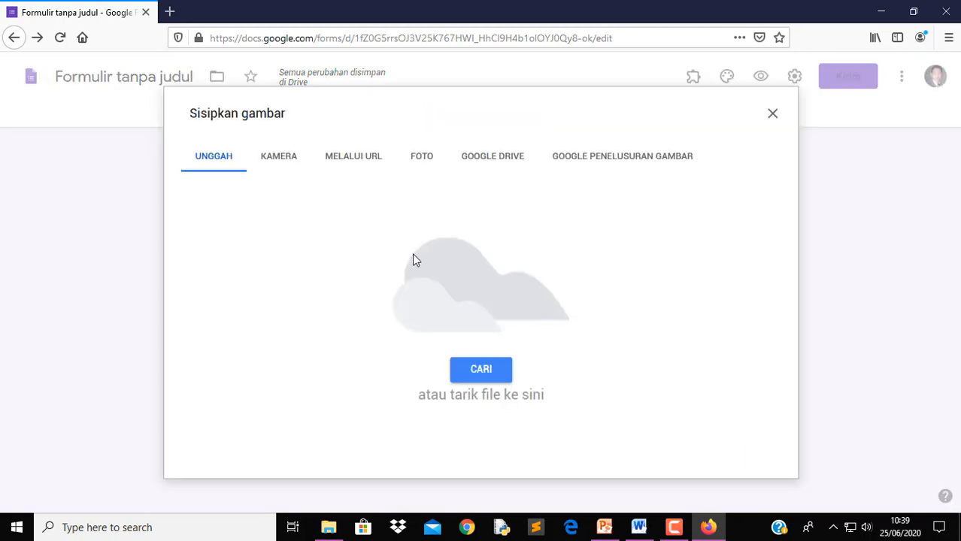
click(772, 114)
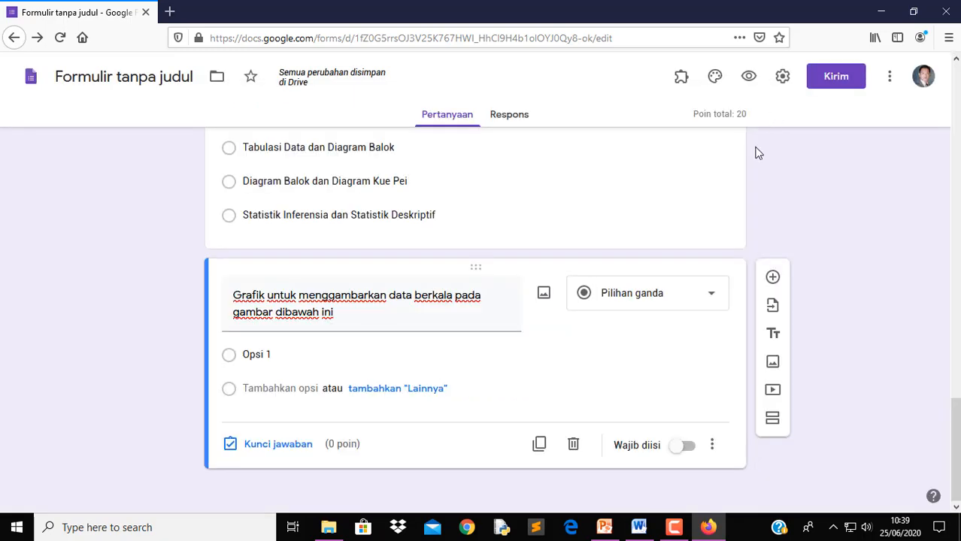
Copy the Tren Pertumbuhan Kredit Properti chart image from question 3 in Word
click(639, 527)
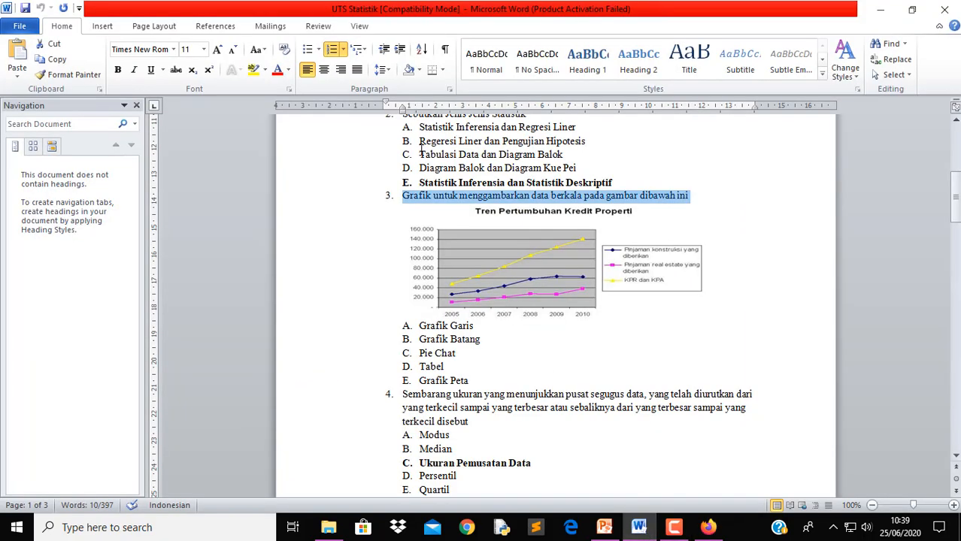
click(566, 269)
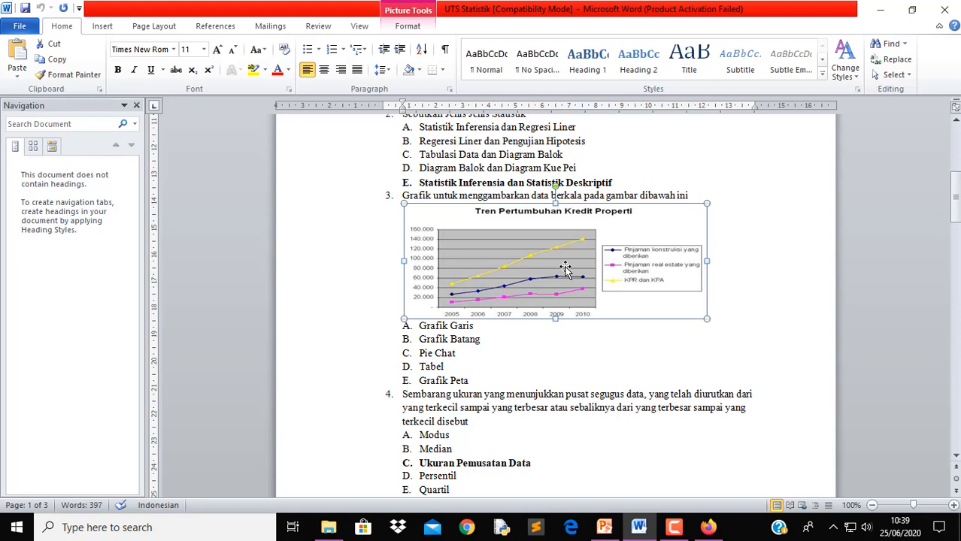
right_click(566, 269)
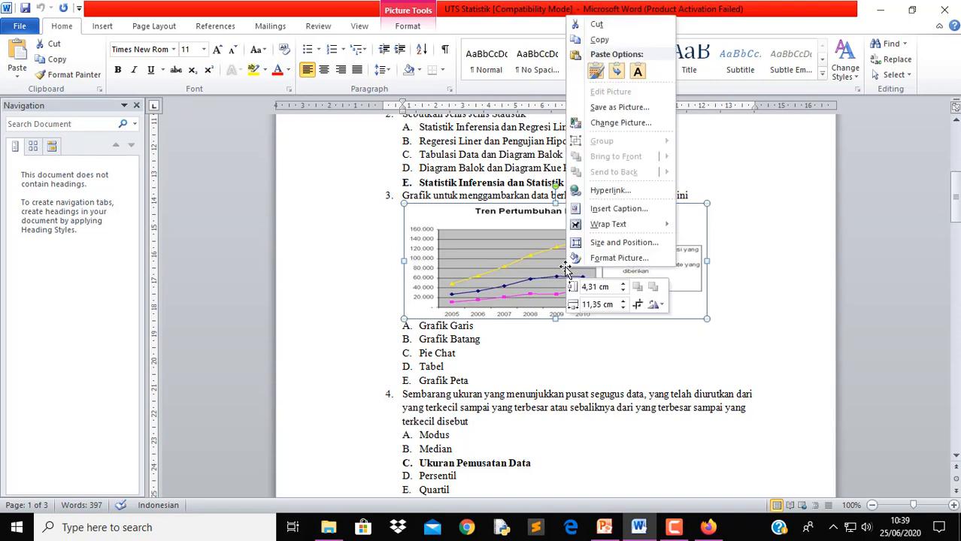
click(602, 41)
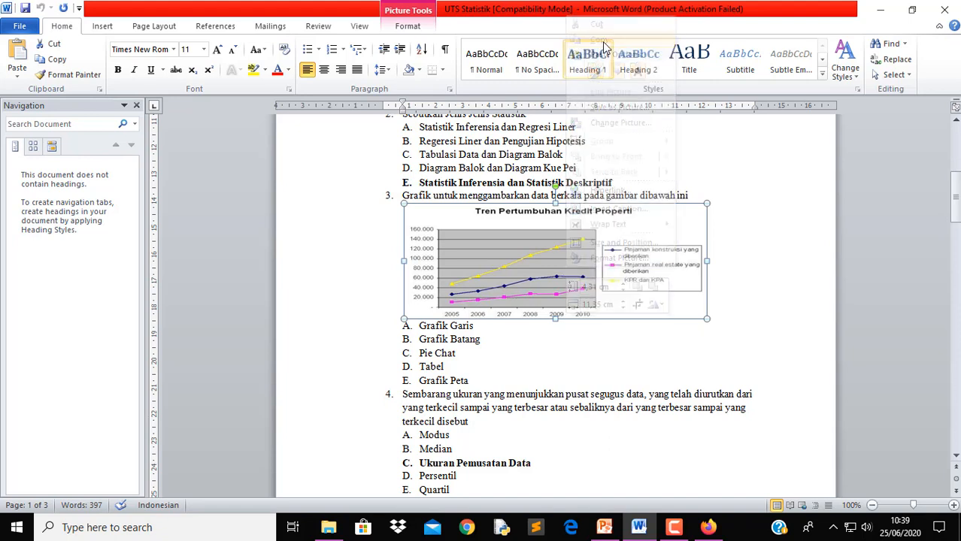
click(205, 527)
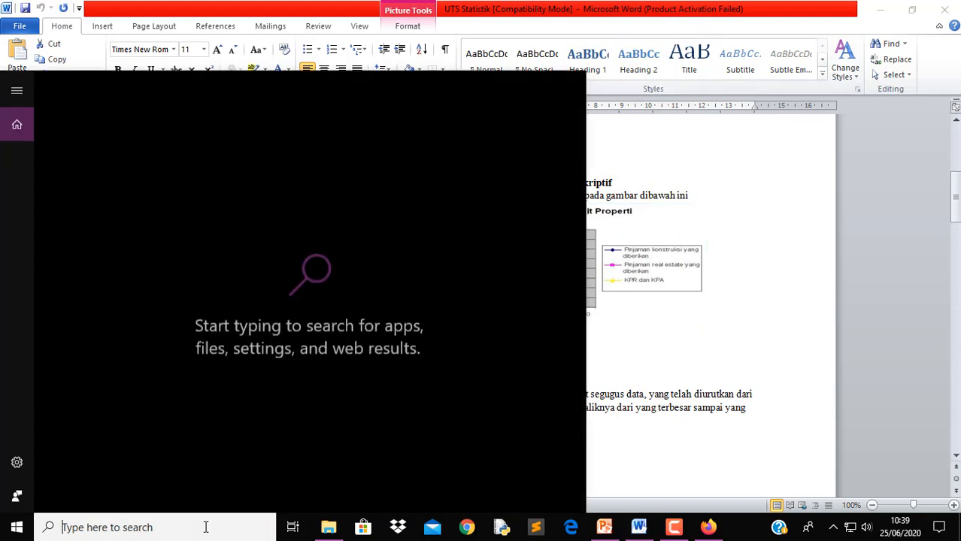
Paste the chart into a new Paint canvas and crop the canvas to fit it
text(PAIN)
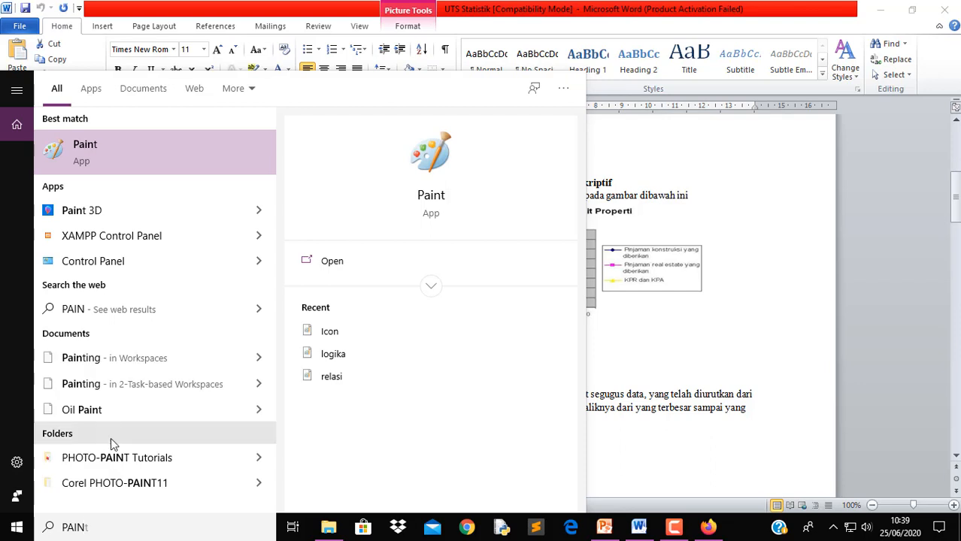
click(117, 153)
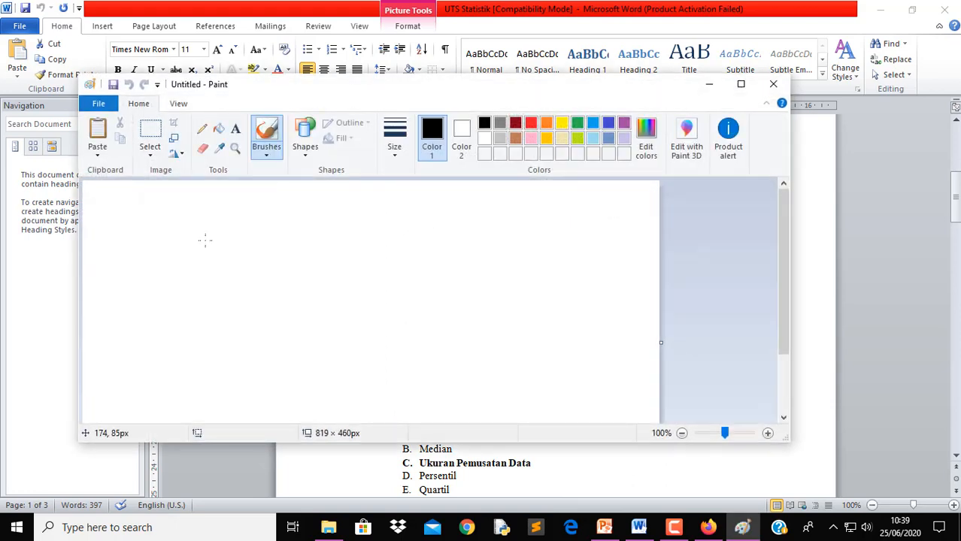
key(ctrl+v)
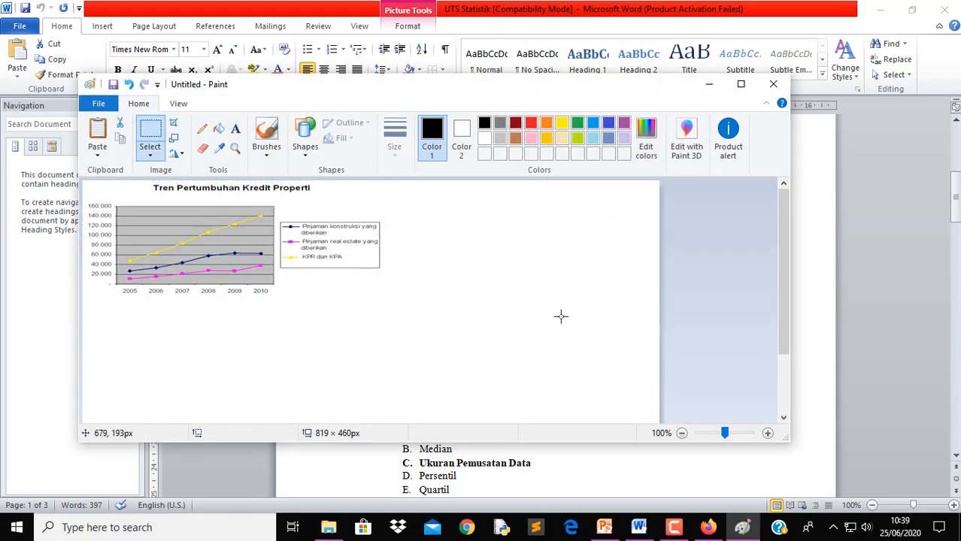
scroll(665, 343, down, 3)
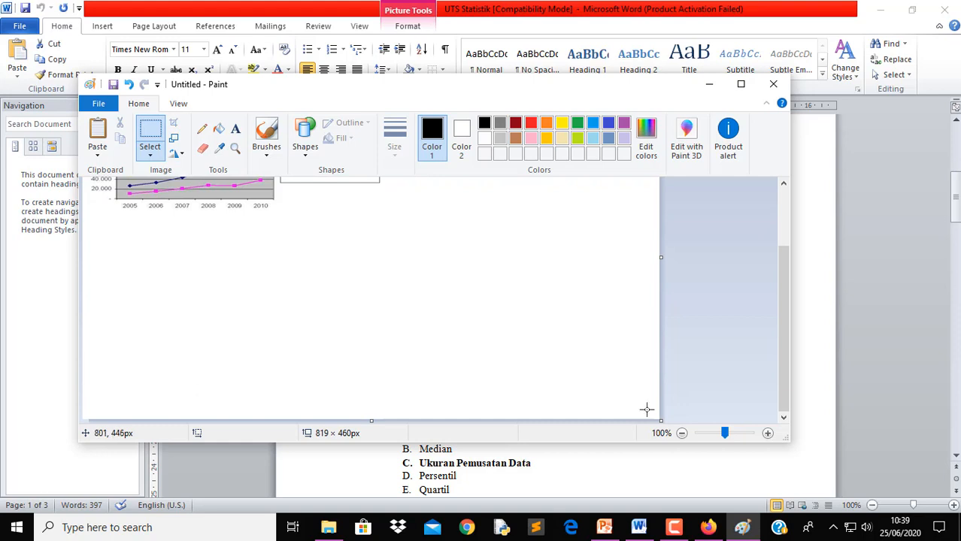
mouse_move(661, 420)
mouse_down()
mouse_move(609, 380)
mouse_move(485, 230)
mouse_move(406, 249)
mouse_up()
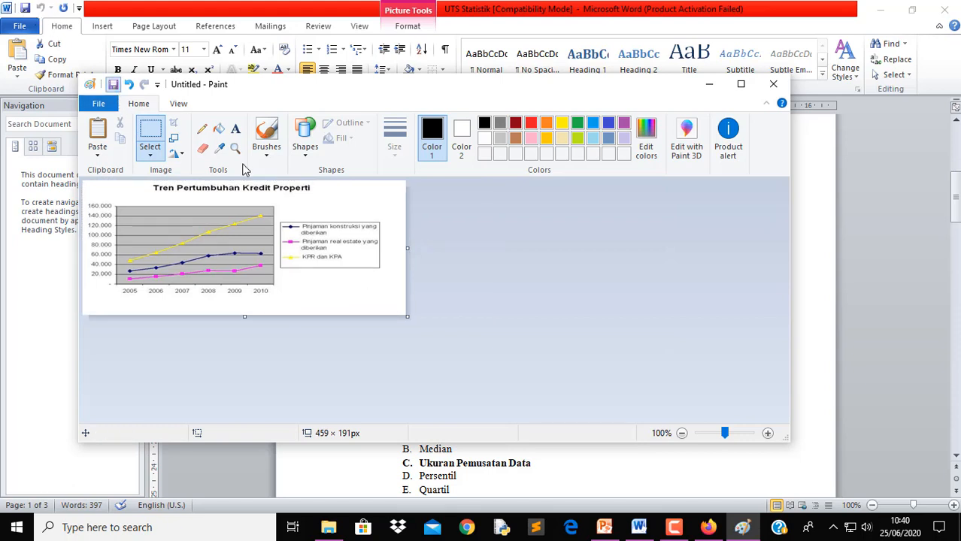
Save the image to the Desktop as 'SOAL UJIAN GRAFIK' in PNG format
key(ctrl+s)
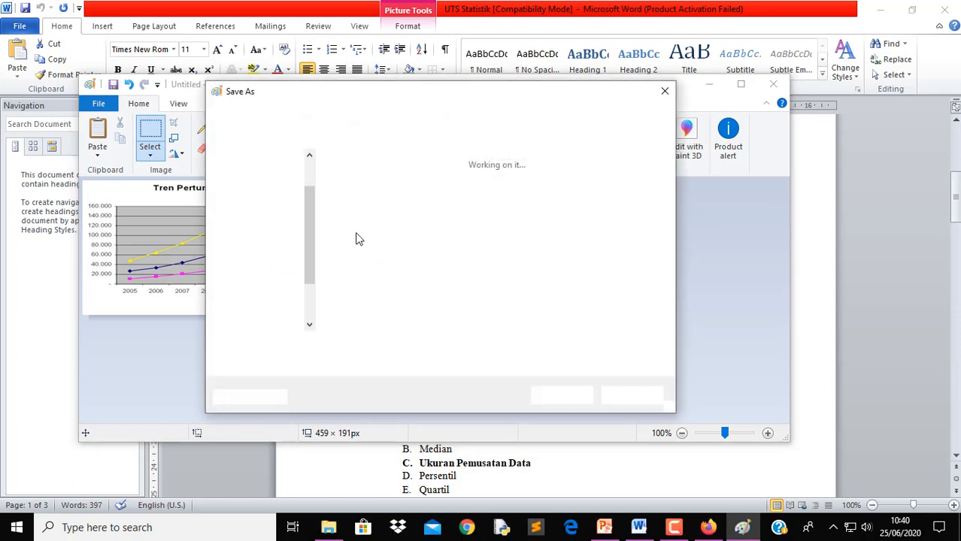
click(280, 202)
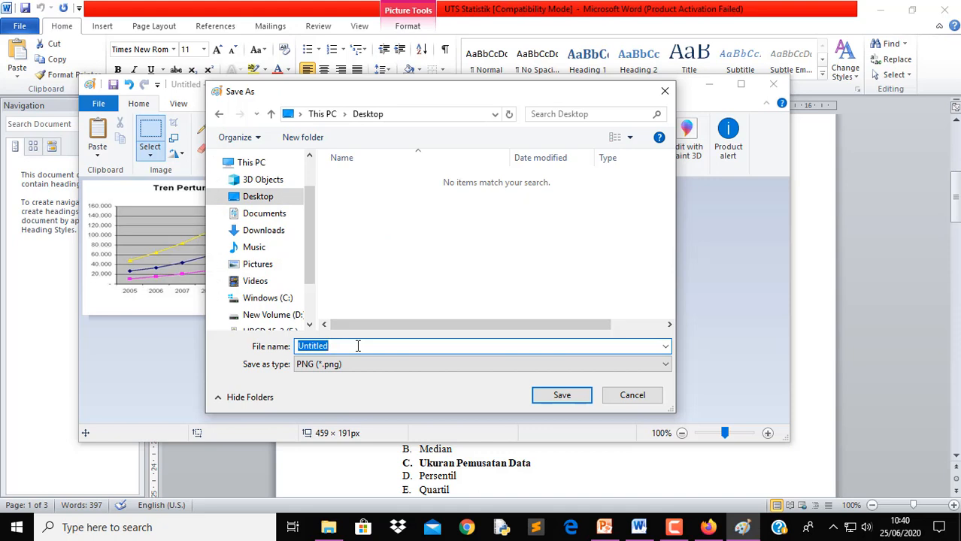
text(SOAL UJIAN GRAFIK)
click(480, 367)
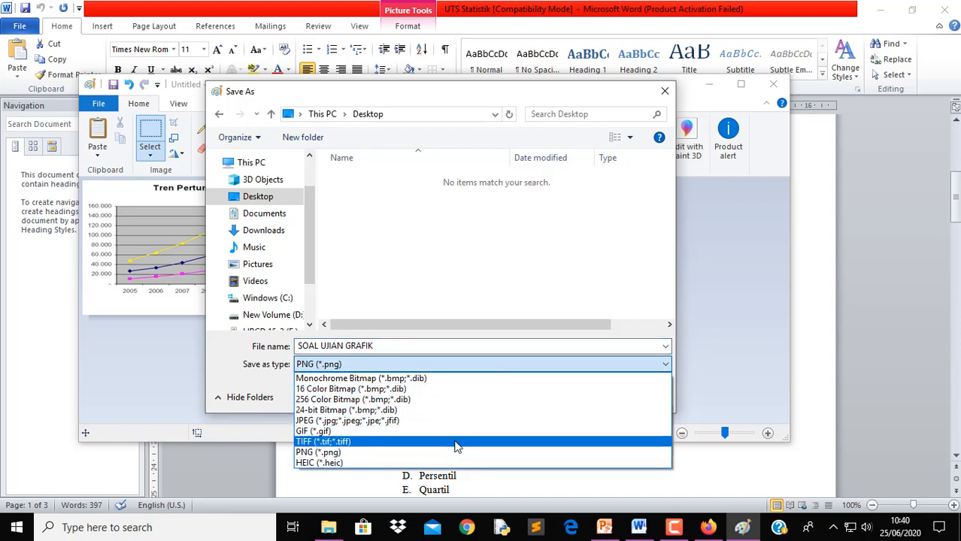
click(500, 279)
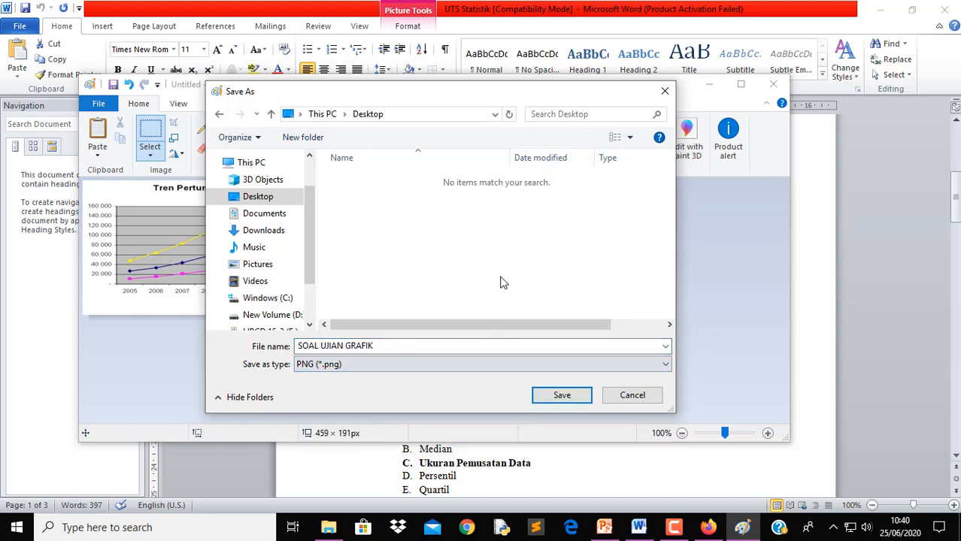
click(562, 395)
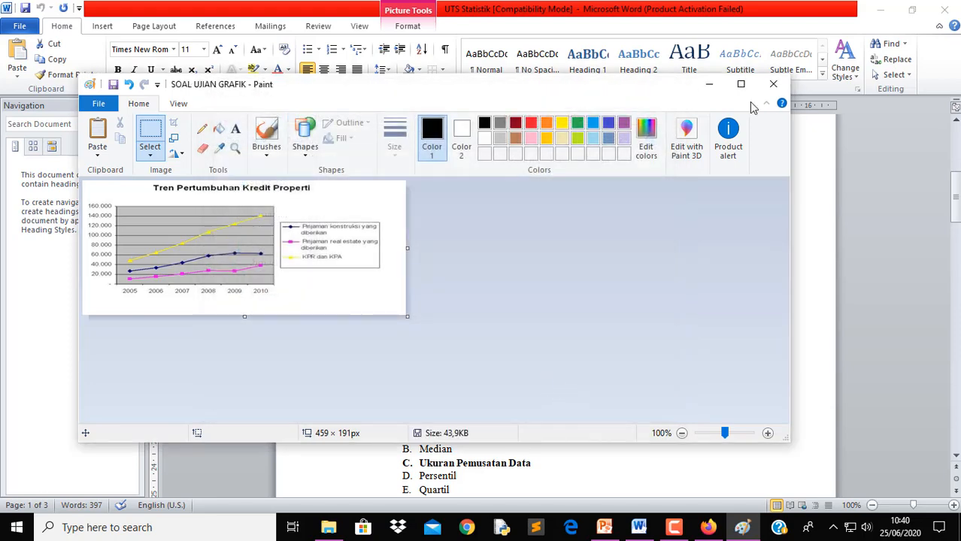
Upload SOAL UJIAN GRAFIK.png as the image for the periodic-data chart question
click(774, 86)
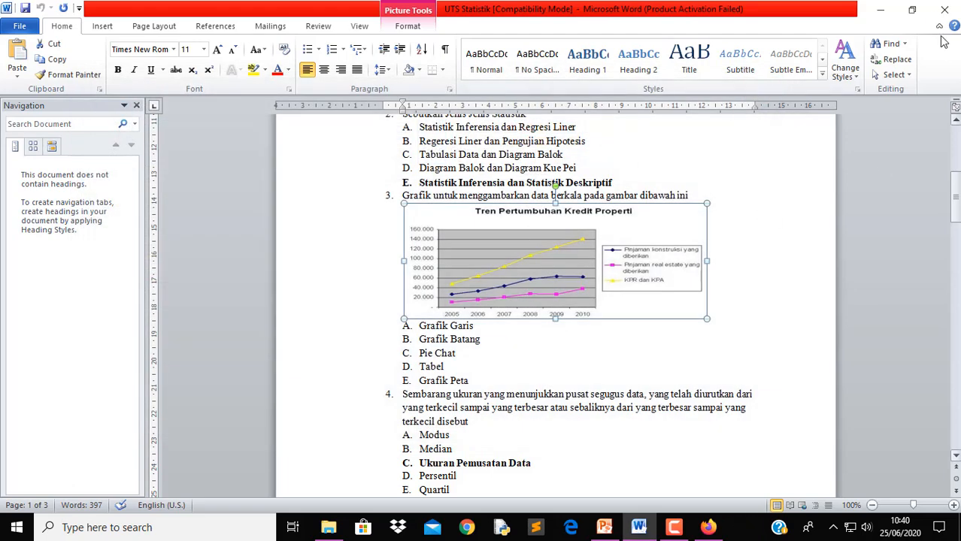
click(881, 9)
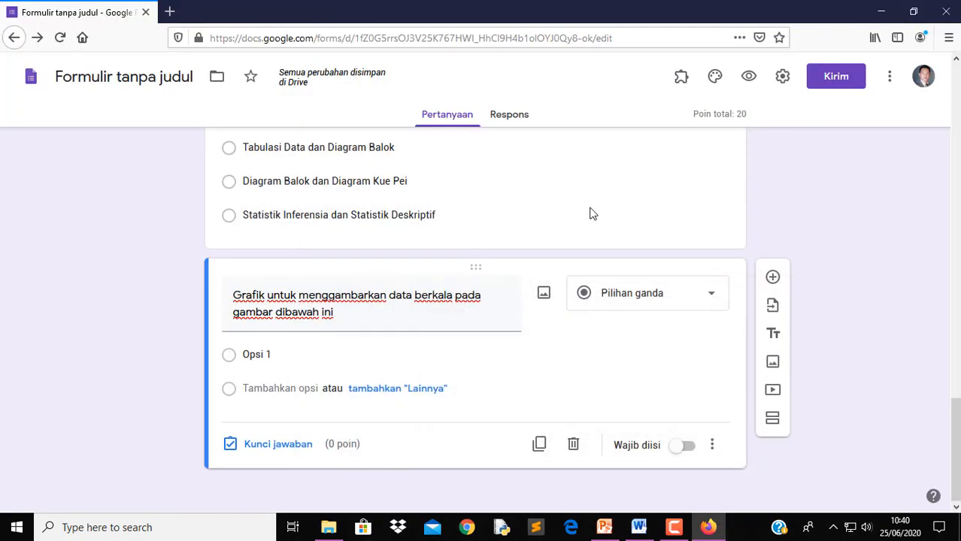
click(544, 294)
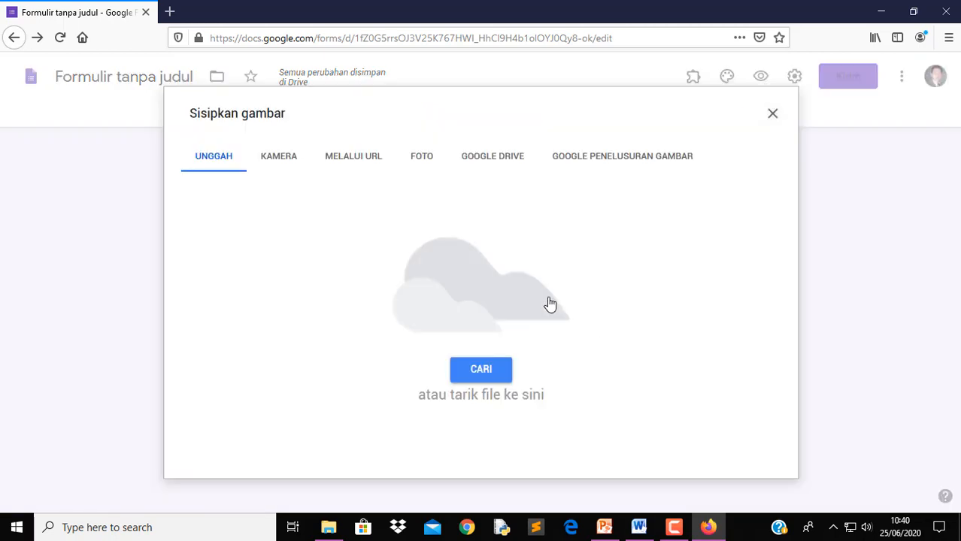
click(487, 372)
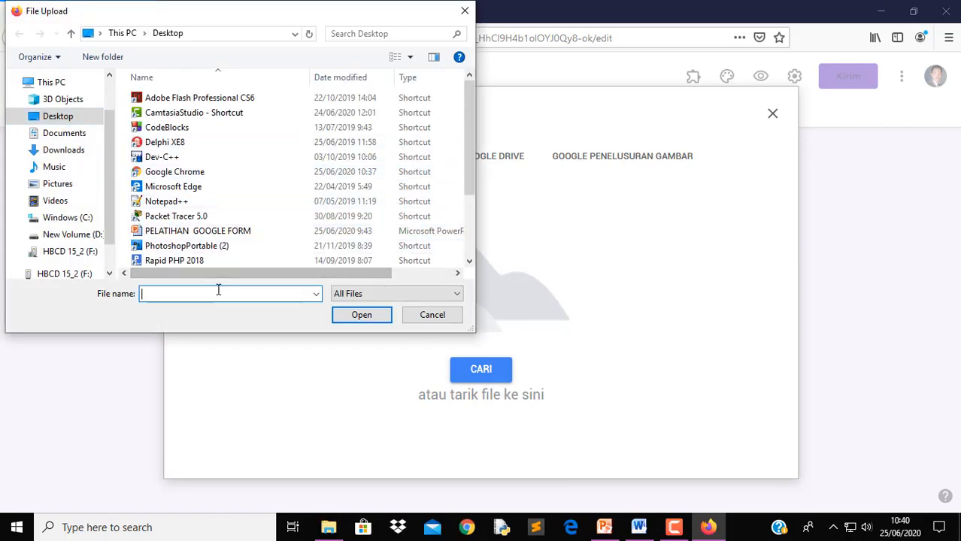
text(S)
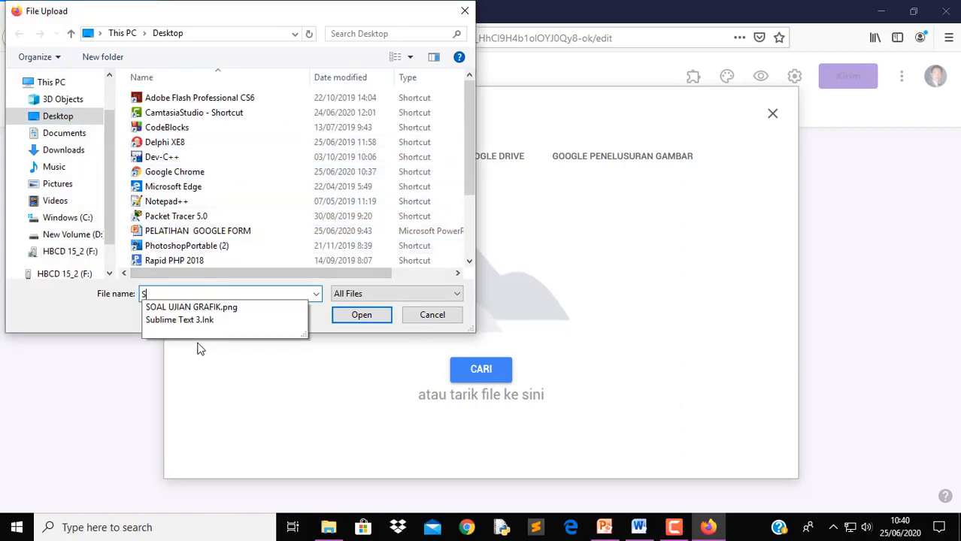
click(229, 308)
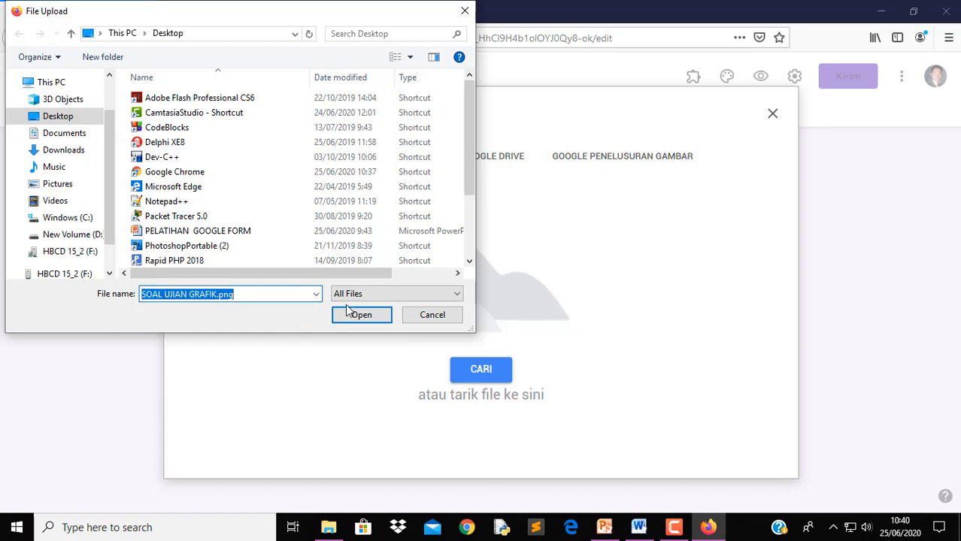
click(373, 316)
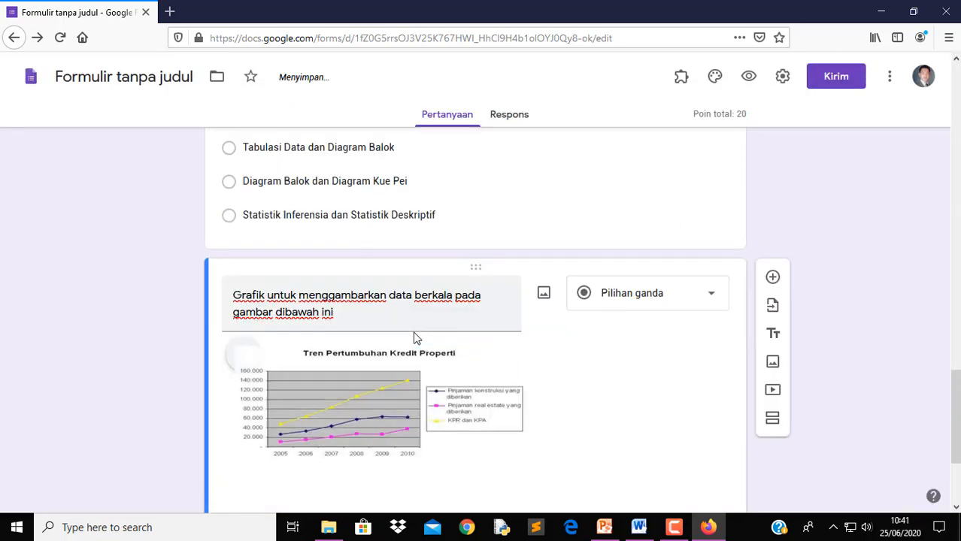
Paste answers Grafik Garis through Grafik Peta from Word over the Opsi 1 placeholder
scroll(511, 348, down, 1)
scroll(399, 350, down, 1)
click(287, 374)
click(639, 529)
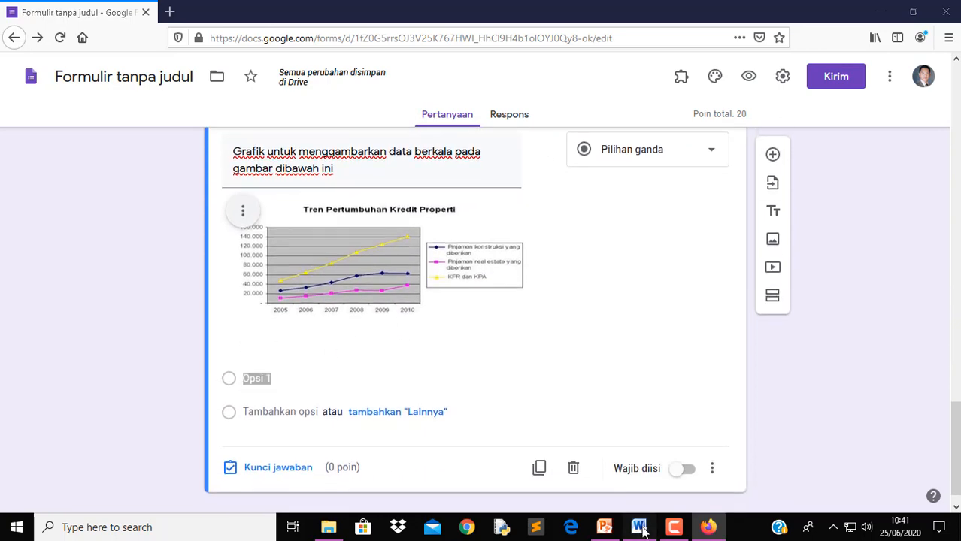
drag(406, 327, 469, 382)
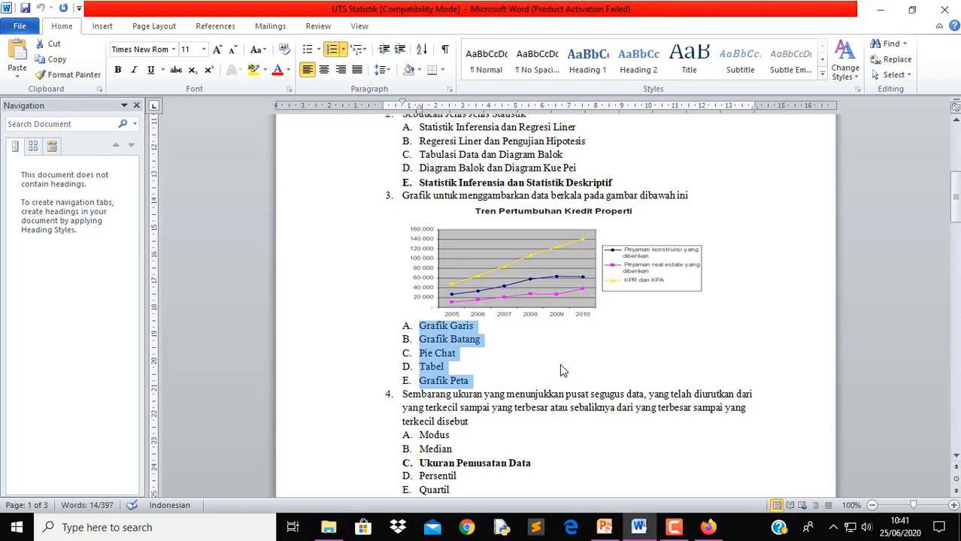
click(880, 9)
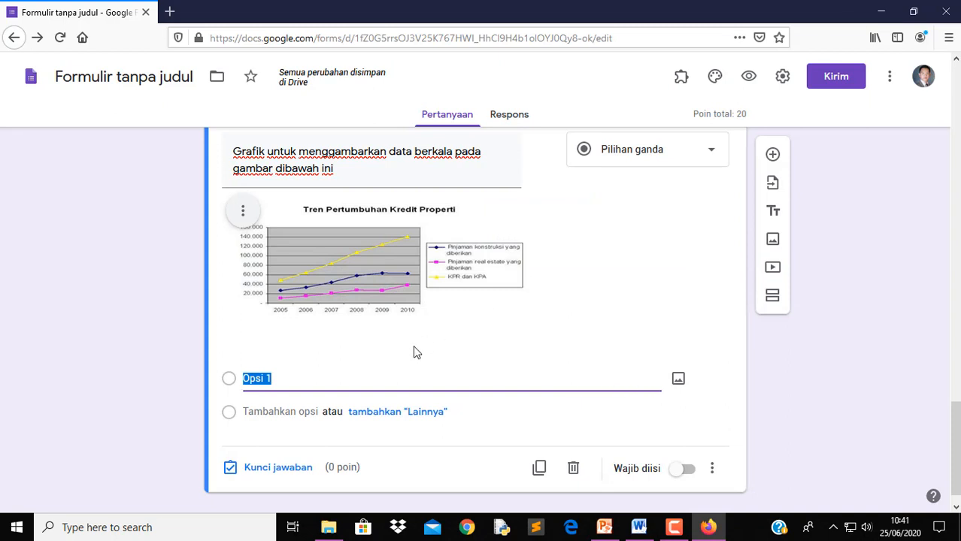
text(A.	Grafik Garis B.	Grafik Batang C.	Pie Chat D.	Tabel E.	Grafik Peta)
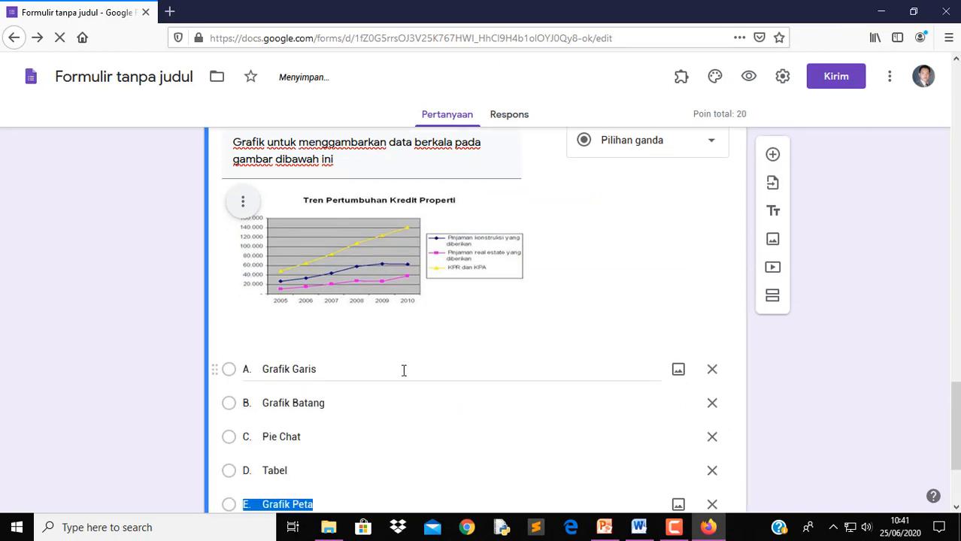
Remove the 'A.' and 'B.' prefixes from Grafik Garis and Grafik Batang
double_click(264, 368)
click(263, 369)
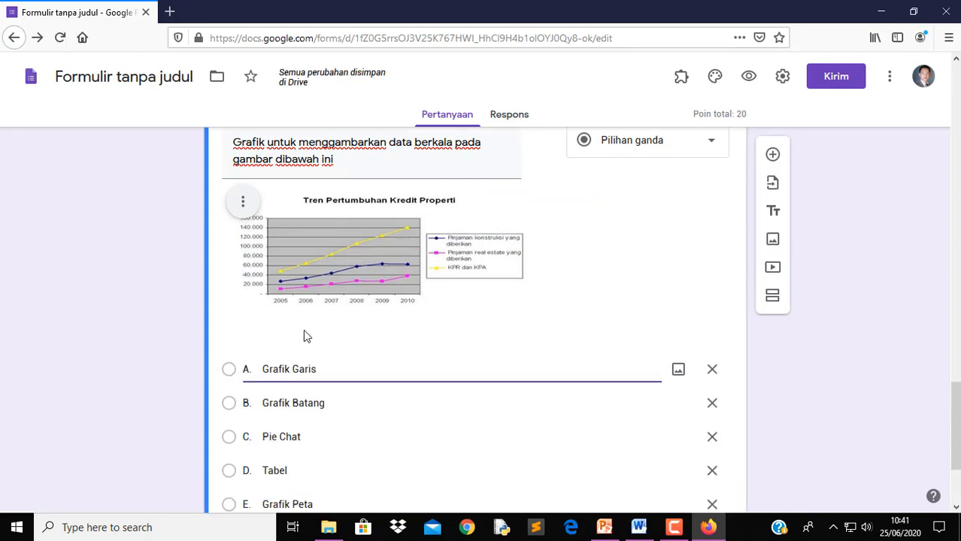
key(BackSpace)
key(BackSpace)
key(BackSpace)
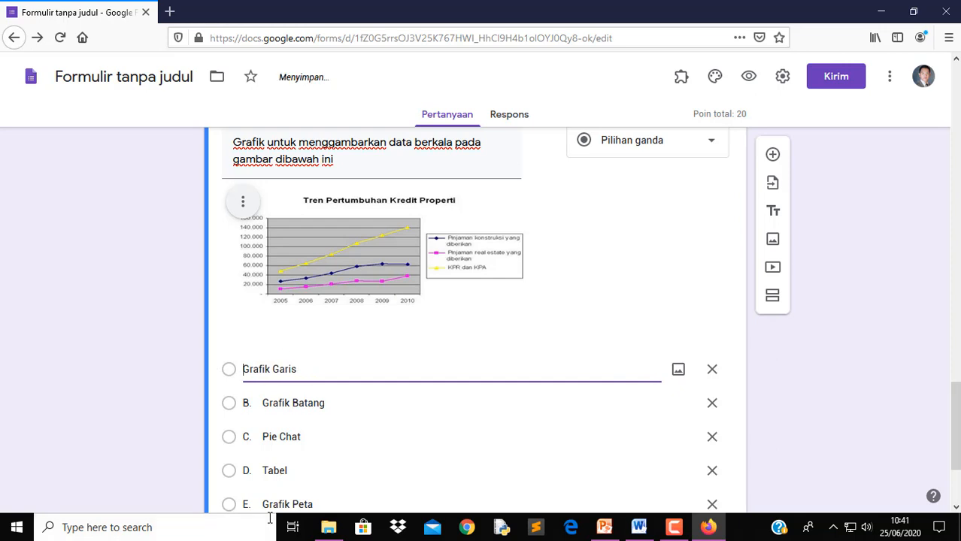
click(266, 402)
double_click(265, 401)
click(264, 401)
drag(264, 401, 195, 392)
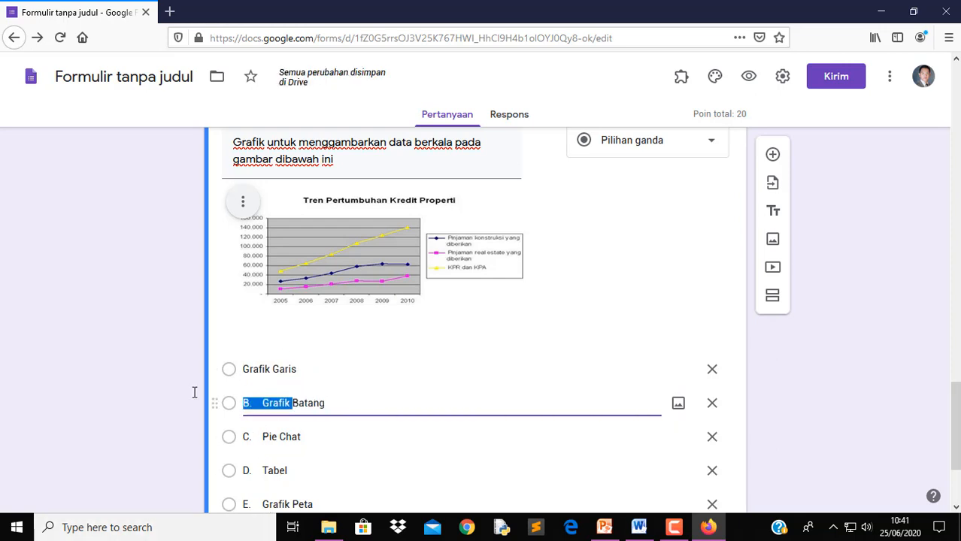
click(263, 402)
key(BackSpace)
key(BackSpace)
key(BackSpace)
key(BackSpace)
key(BackSpace)
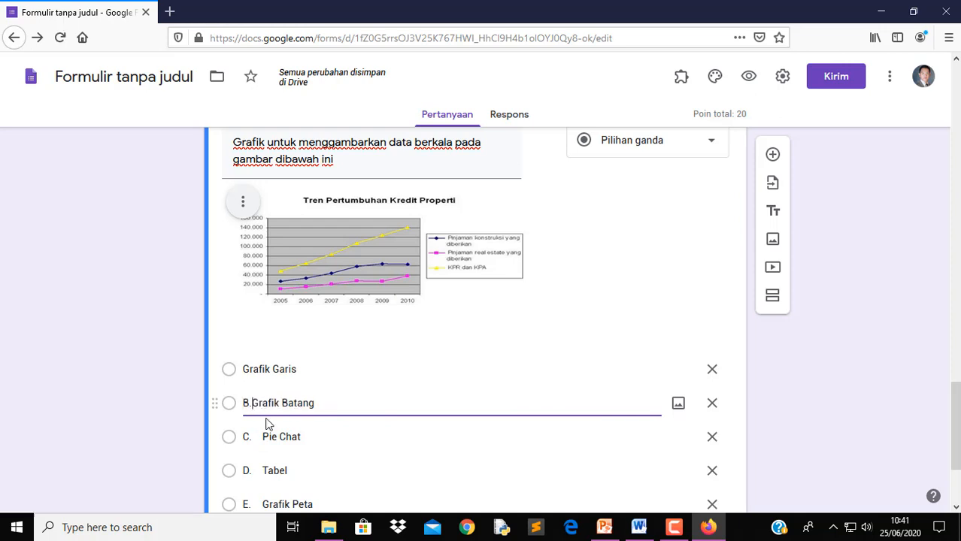
Strip the 'C.', 'D.' and 'E.' prefixes from Pie Chat, Tabel, Grafik Peta; make it required
click(267, 437)
click(265, 436)
key(BackSpace)
key(BackSpace)
key(BackSpace)
key(BackSpace)
key(BackSpace)
click(264, 471)
double_click(265, 471)
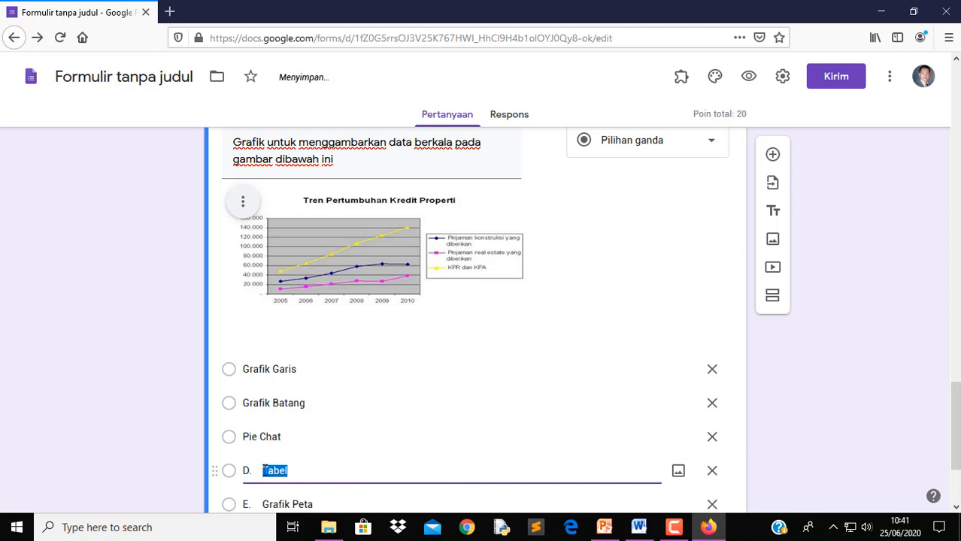
click(262, 471)
key(BackSpace)
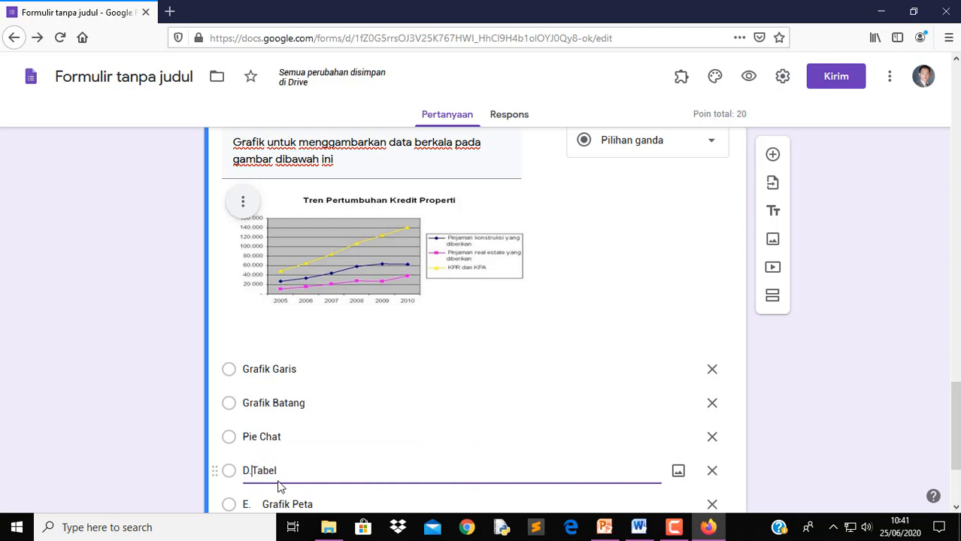
scroll(272, 481, down, 2)
triple_click(264, 361)
click(265, 361)
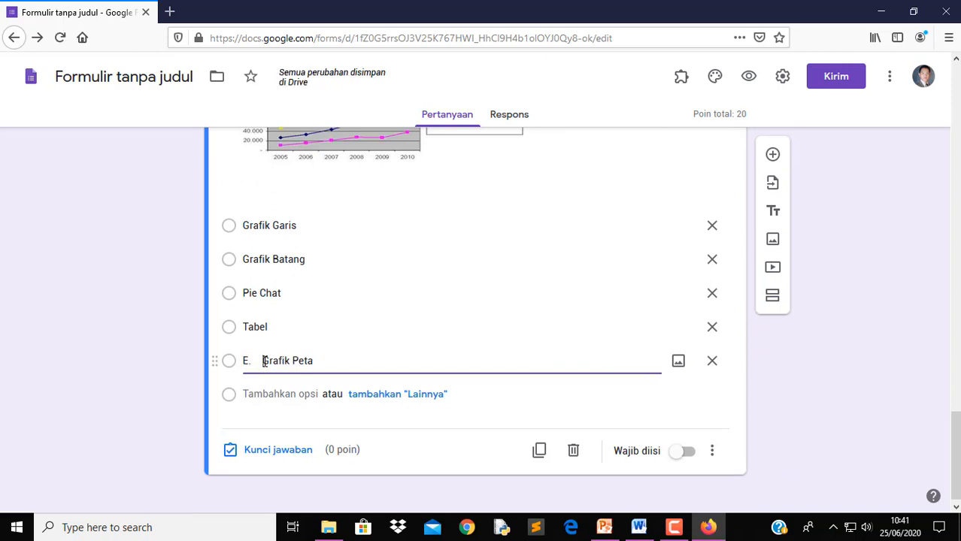
key(BackSpace)
key(BackSpace)
key(BackSpace)
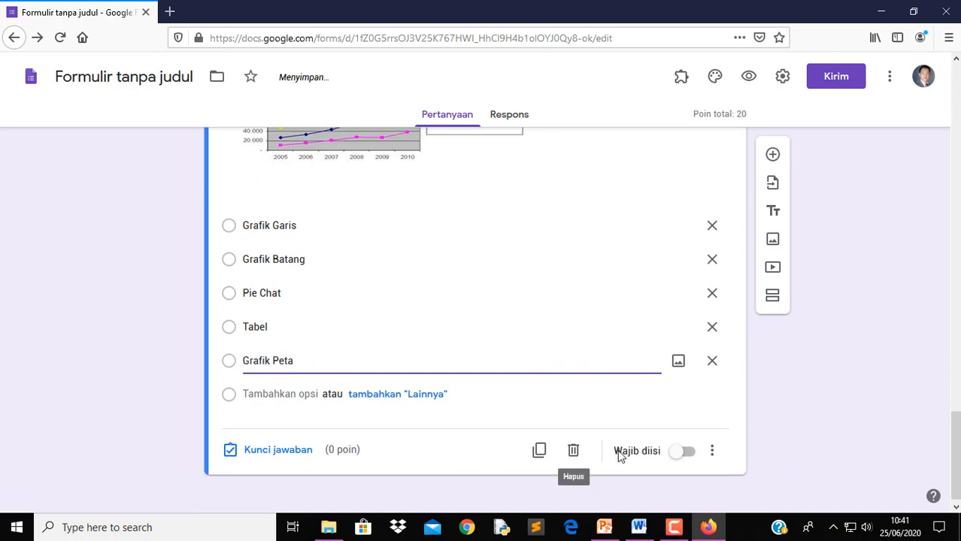
click(686, 453)
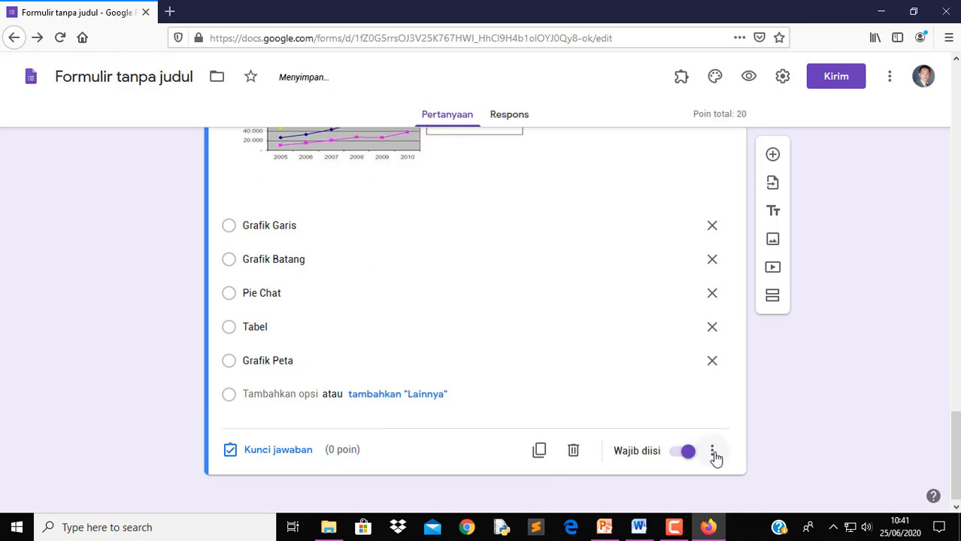
click(715, 453)
Shuffle the options, key Grafik Garis correct for 10 points, and add a new question
click(728, 468)
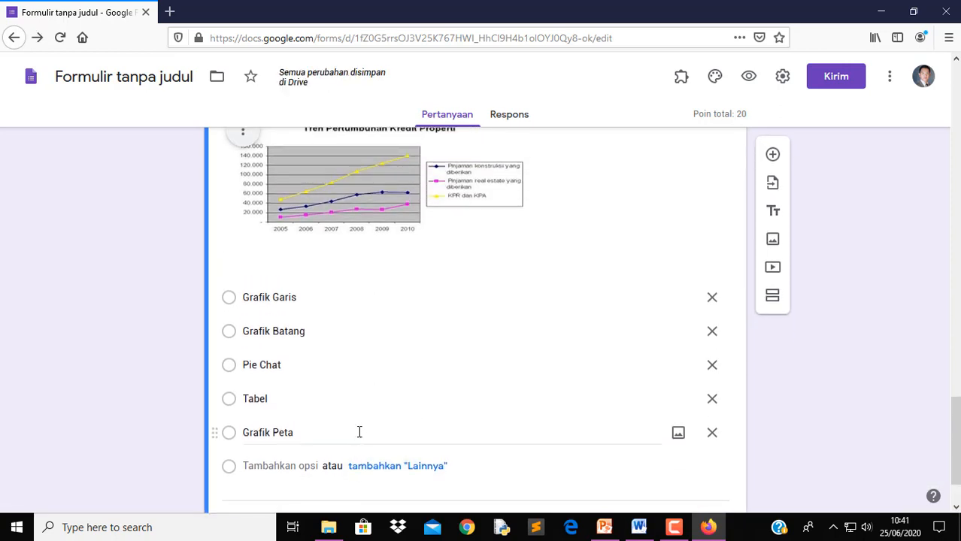
click(298, 456)
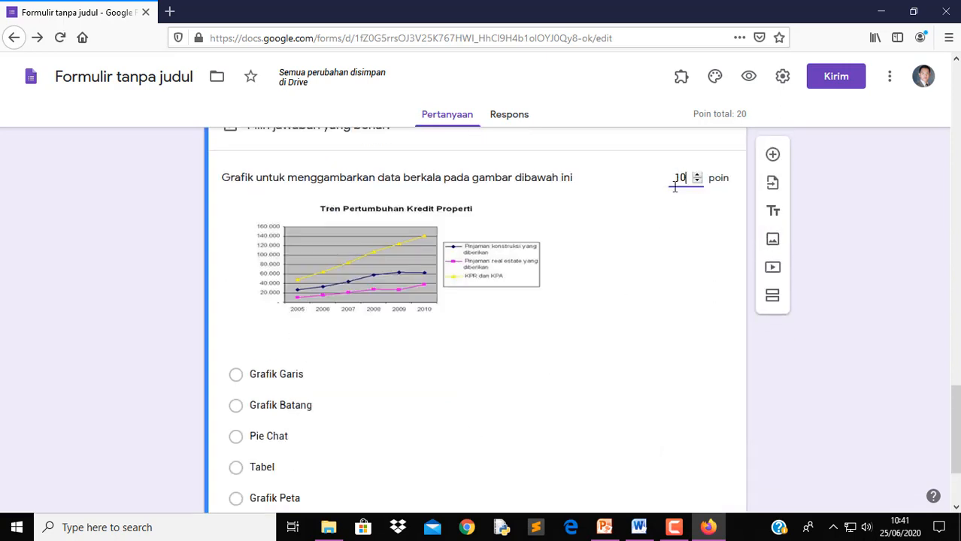
click(236, 376)
scroll(529, 388, down, 3)
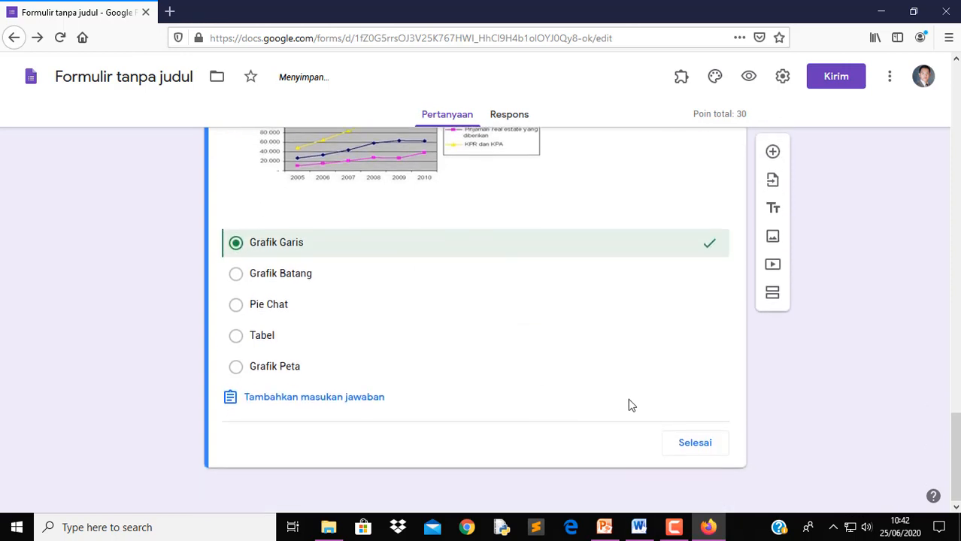
click(695, 444)
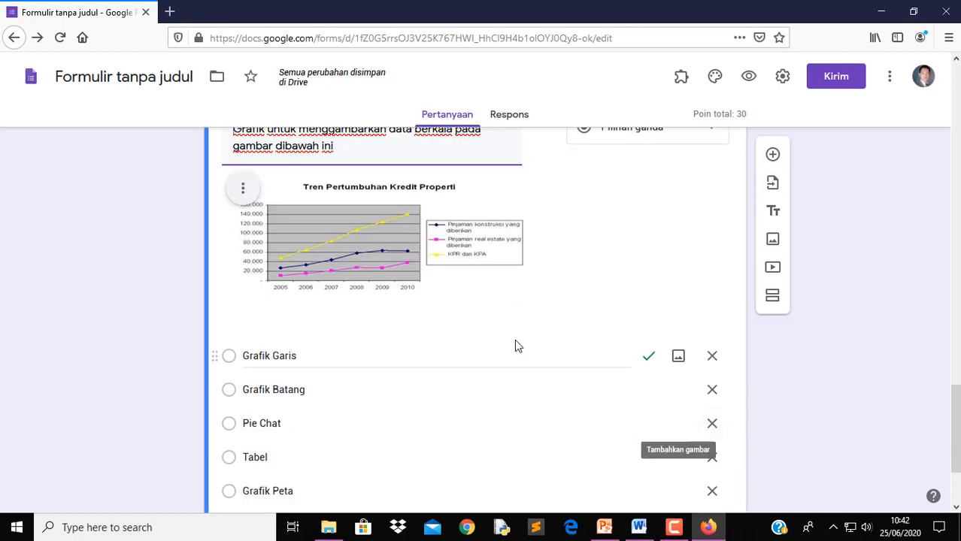
scroll(535, 290, down, 5)
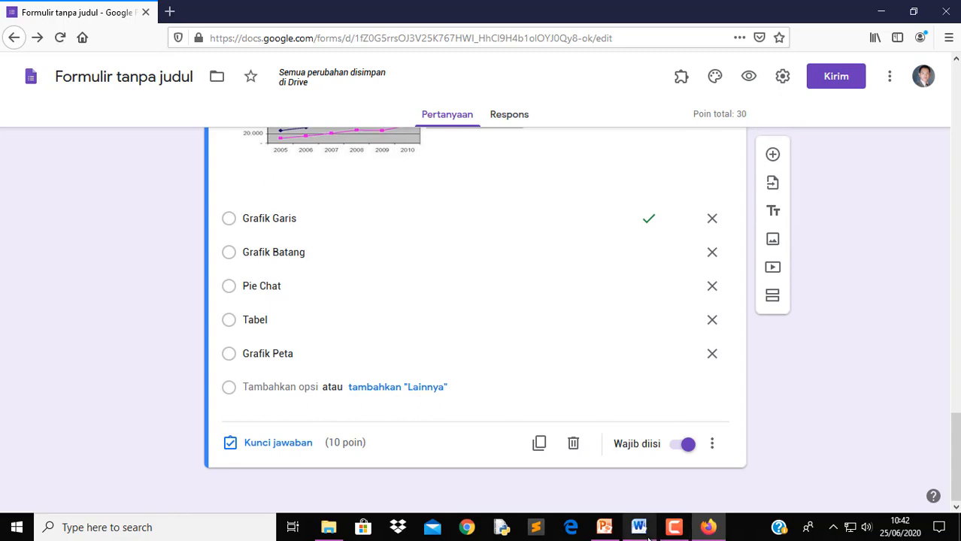
click(773, 155)
Paste question 4's text from Word into the new question and delete its '4.' number
click(638, 527)
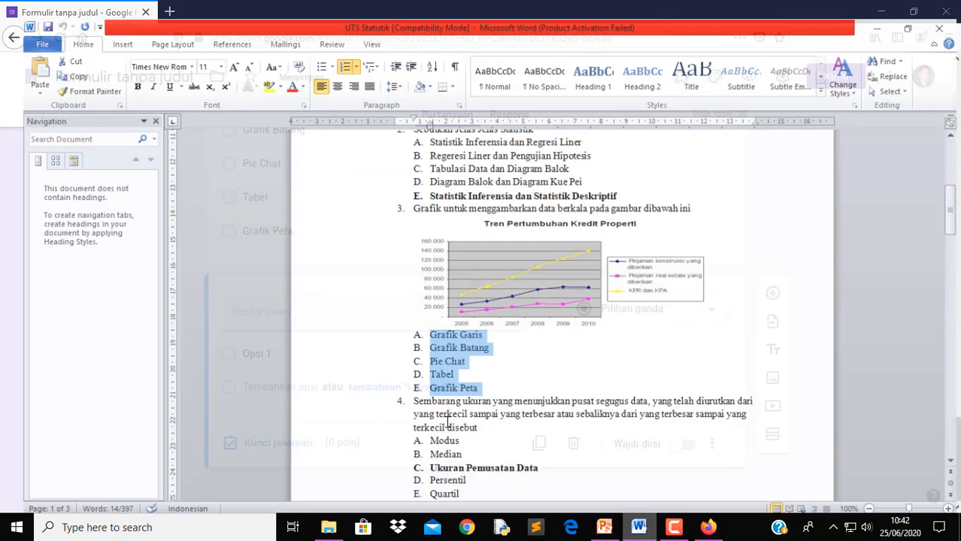
drag(404, 394, 464, 423)
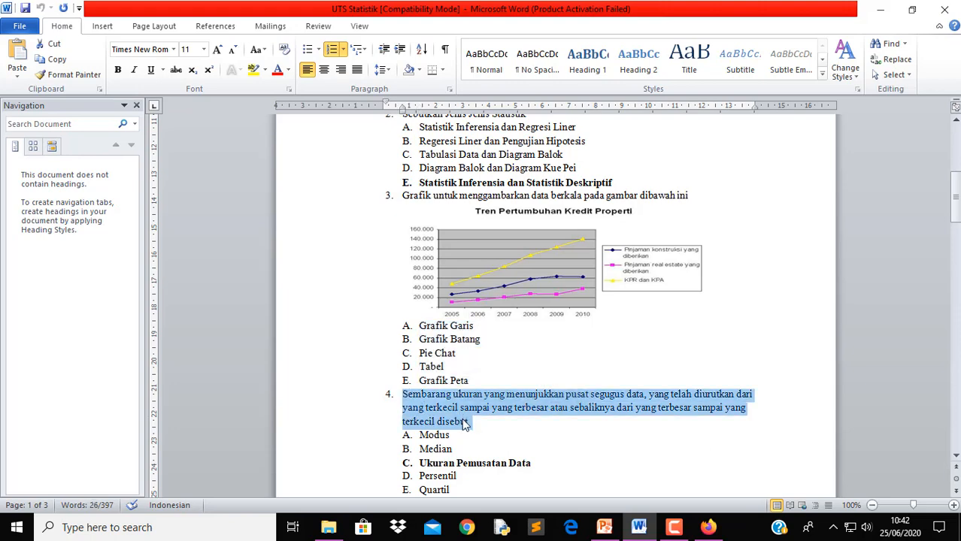
click(709, 527)
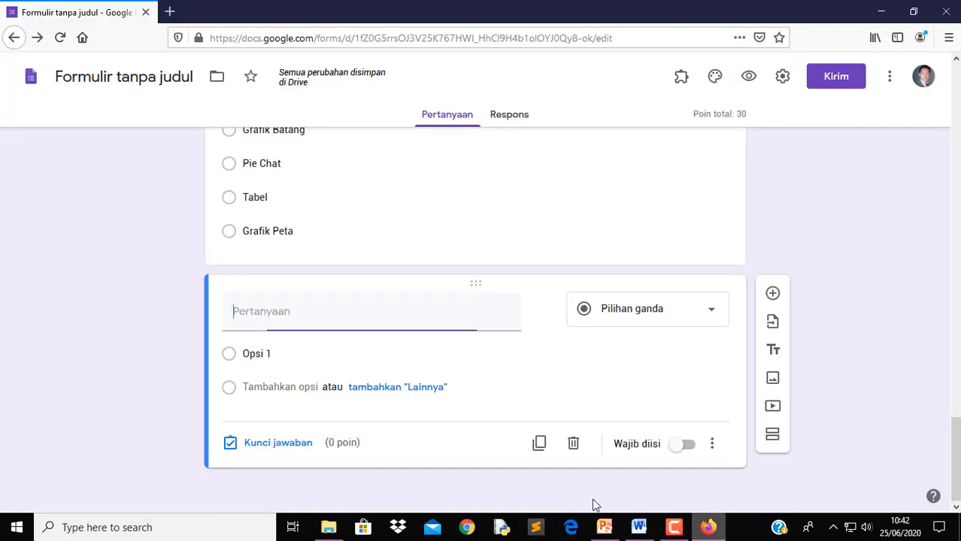
right_click(371, 319)
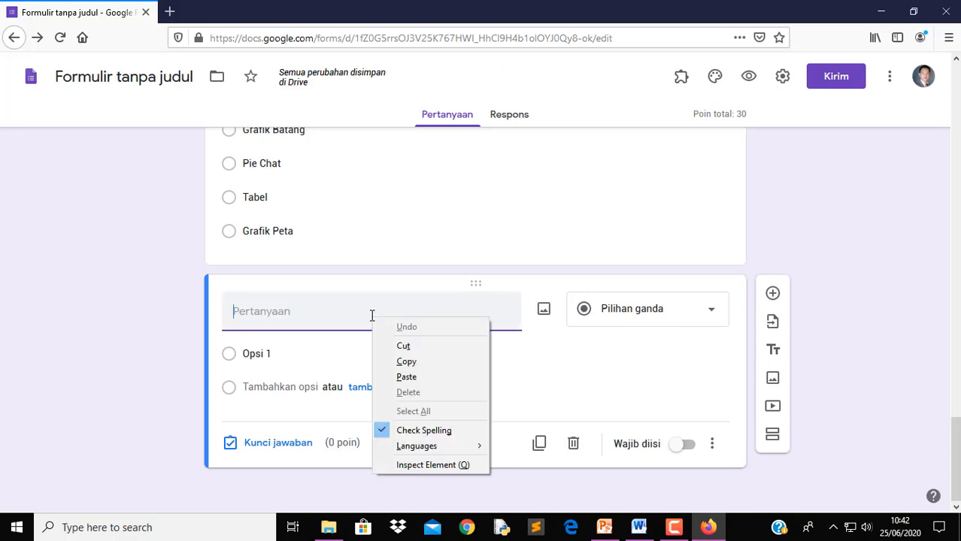
click(413, 382)
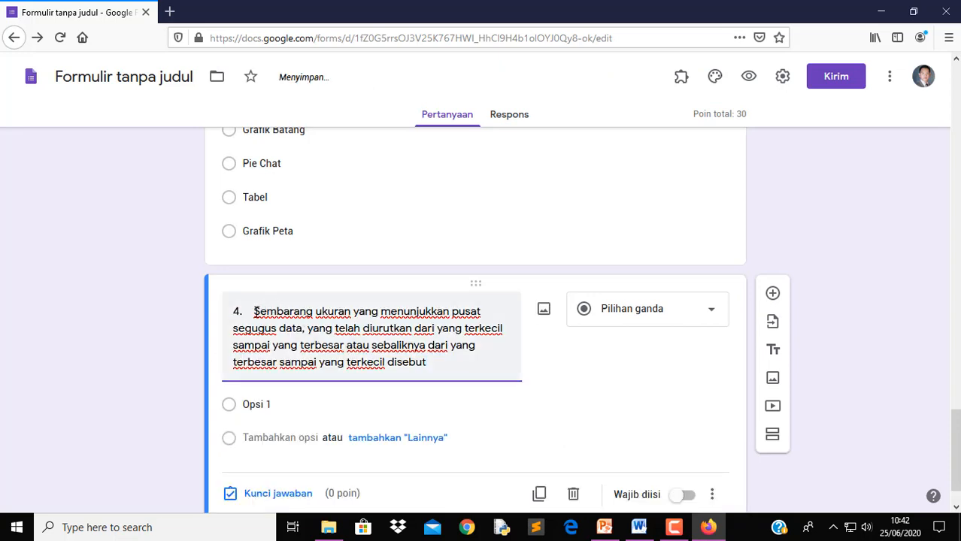
drag(216, 304, 253, 312)
key(BackSpace)
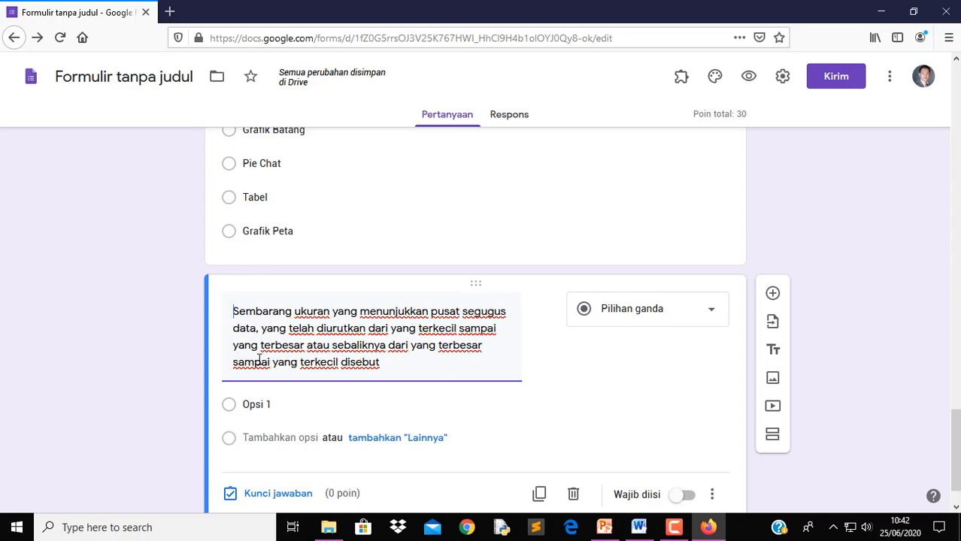
Paste the answer choices Modus through Quartil from Word as the question's options
click(638, 527)
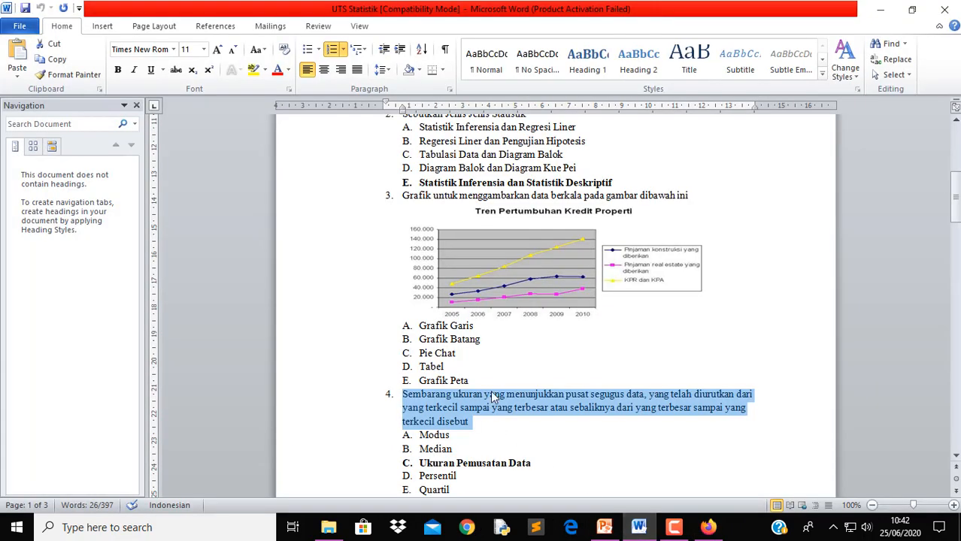
drag(405, 436, 470, 489)
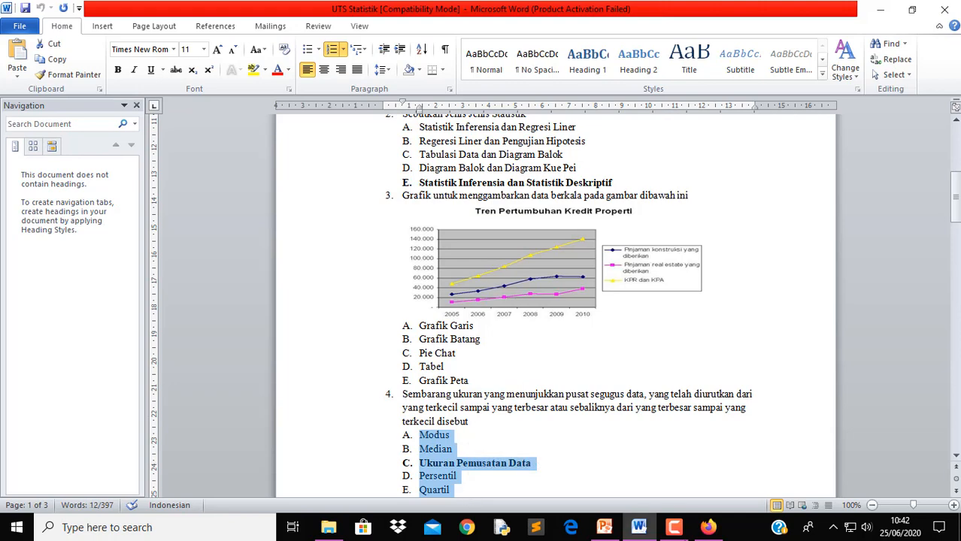
click(708, 527)
click(332, 405)
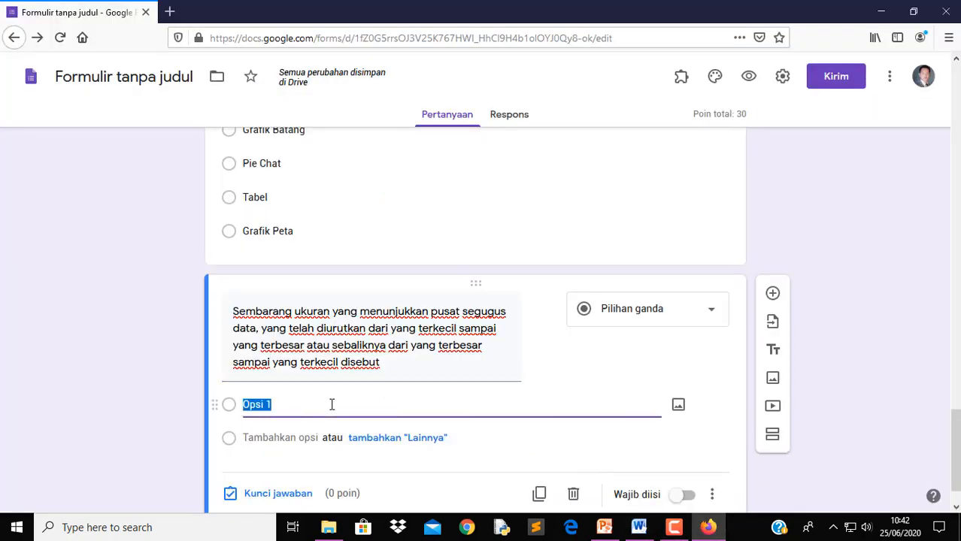
text(A.	Modus B.	Median C.	Ukuran Pemusatan Data D.	Persentil E.	Quartil)
Remove the letter prefixes before Modus, Median and Ukuran Pemusatan Data
click(264, 369)
click(264, 370)
key(BackSpace)
key(BackSpace)
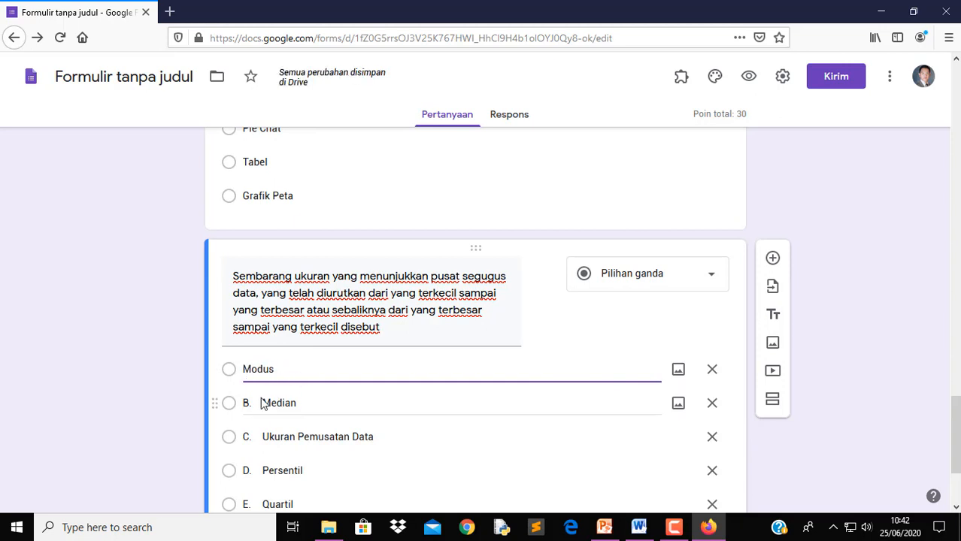
click(261, 403)
click(261, 403)
key(BackSpace)
key(BackSpace)
key(BackSpace)
click(262, 441)
click(263, 442)
key(BackSpace)
Remove the letter prefixes before Persentil and Quartil
key(BackSpace)
key(BackSpace)
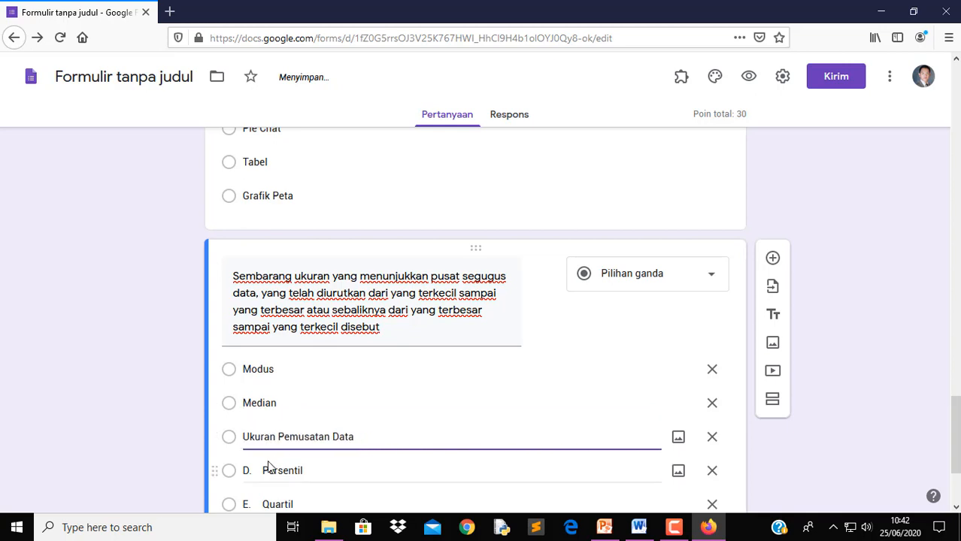
click(270, 470)
click(269, 471)
key(BackSpace)
key(BackSpace)
key(BackSpace)
click(262, 505)
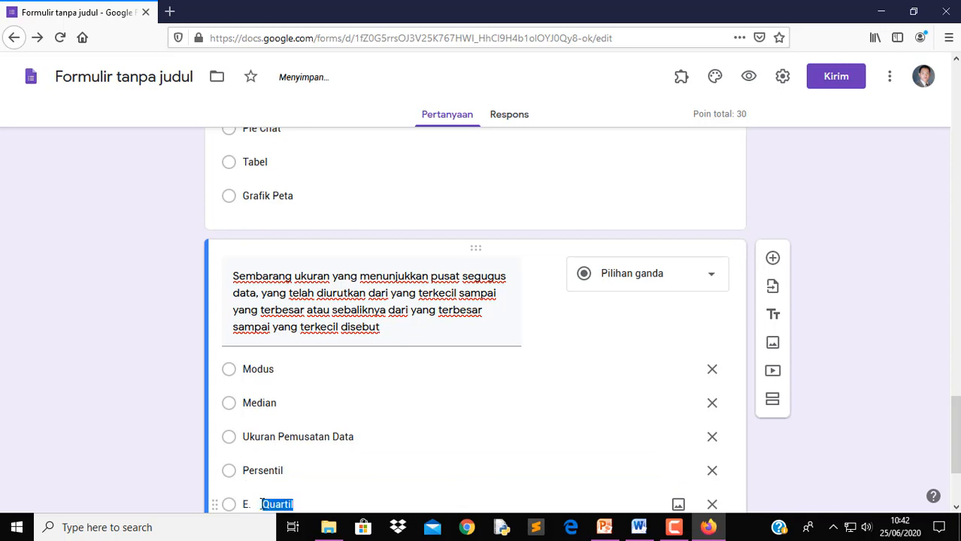
click(264, 504)
key(BackSpace)
key(BackSpace)
key(BackSpace)
Make question 4 required and shuffle its option order
mouse_move(649, 536)
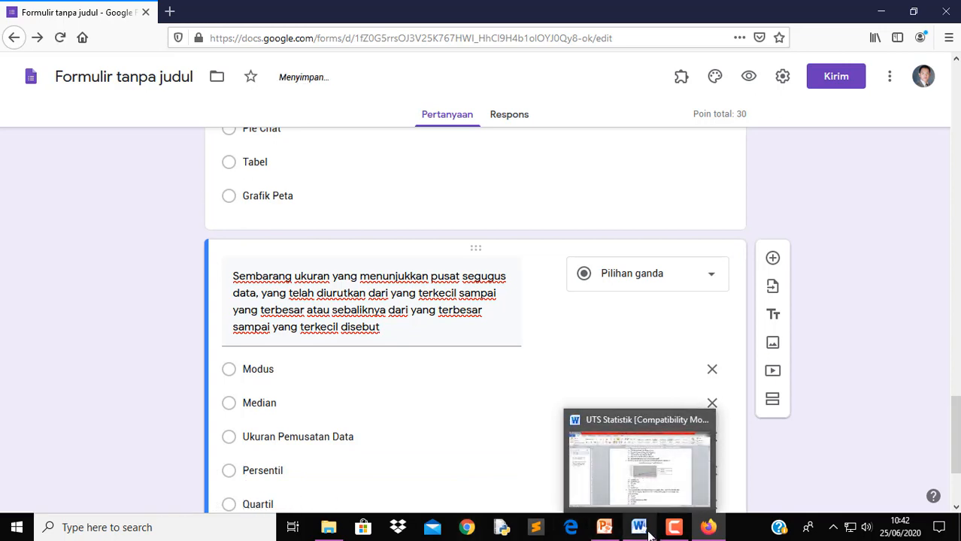
scroll(570, 363, down, 2)
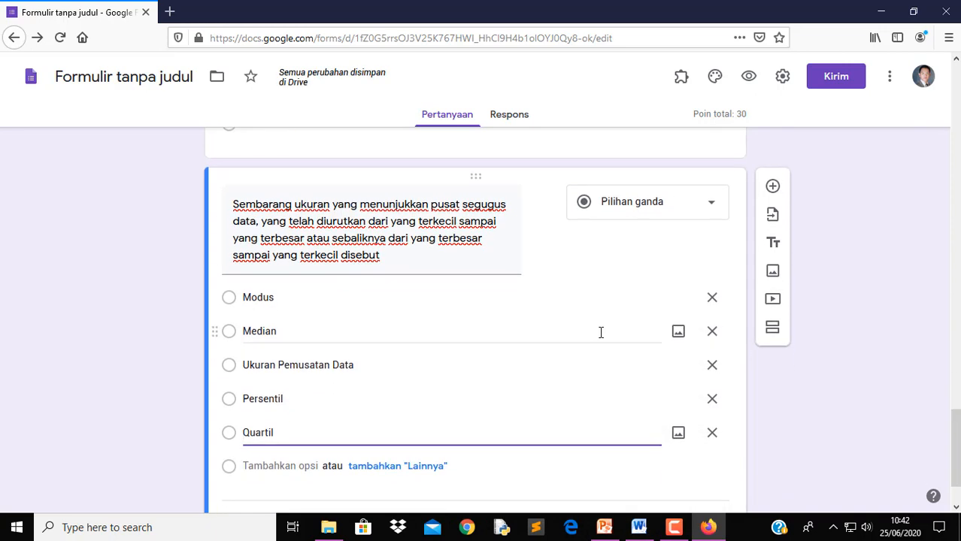
scroll(601, 333, down, 2)
click(688, 452)
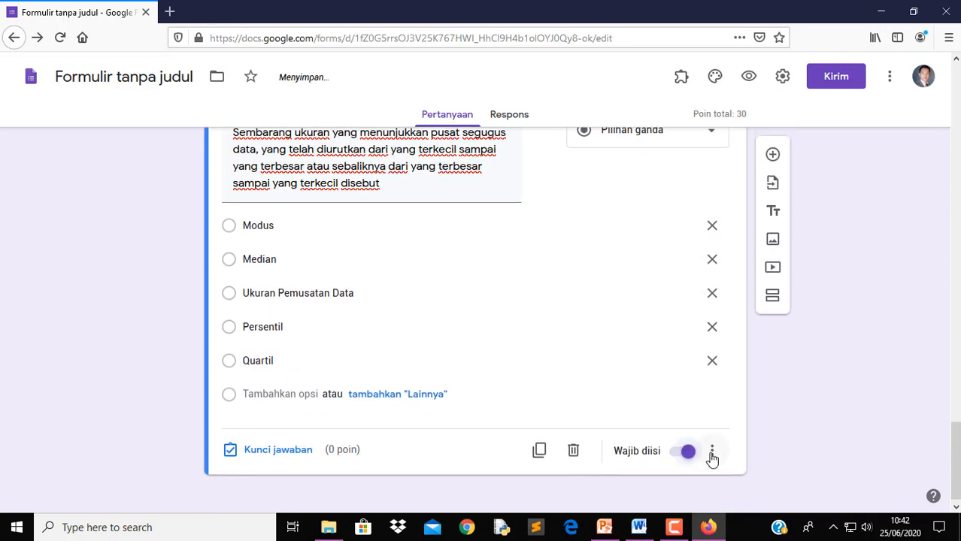
click(711, 451)
click(734, 468)
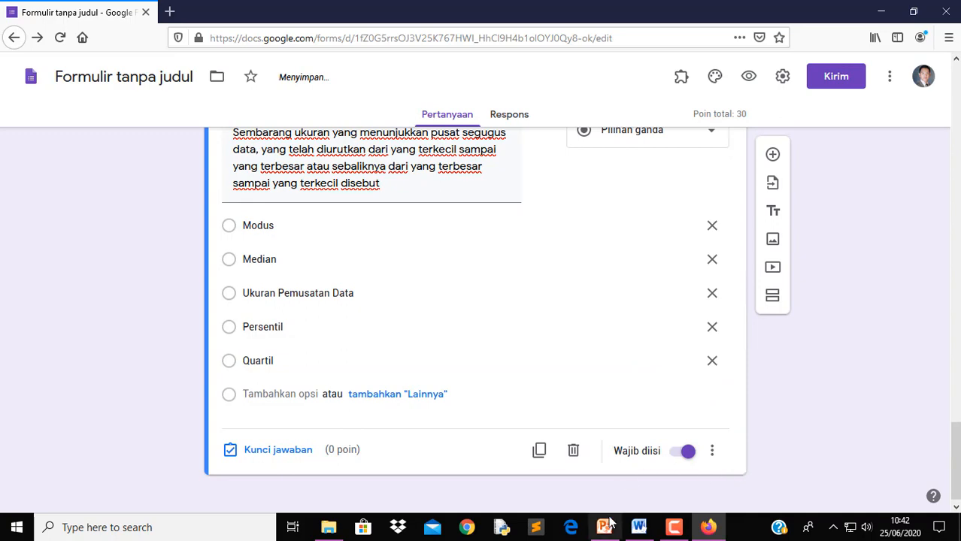
Key 'Ukuran Pemusatan Data' as question 4's correct answer, worth 10 points
click(639, 528)
click(708, 527)
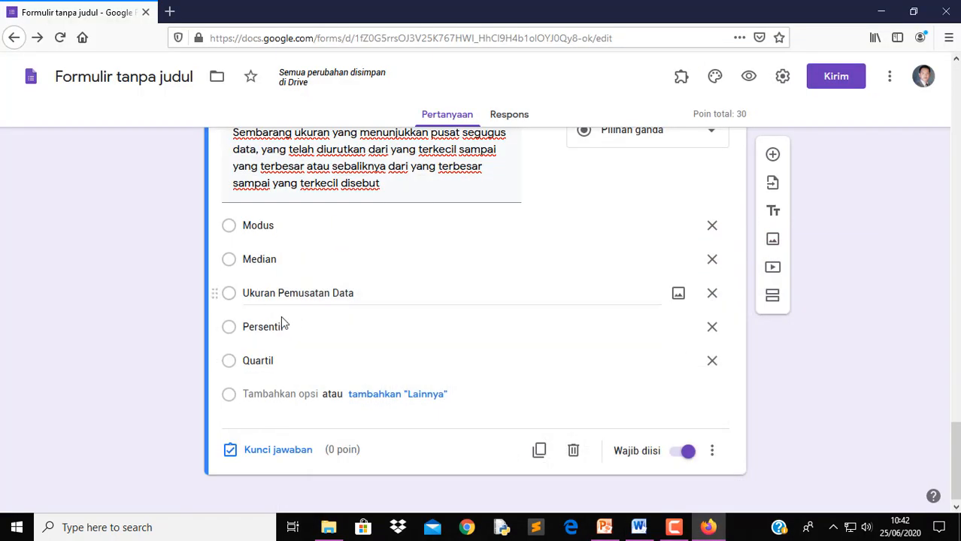
click(279, 450)
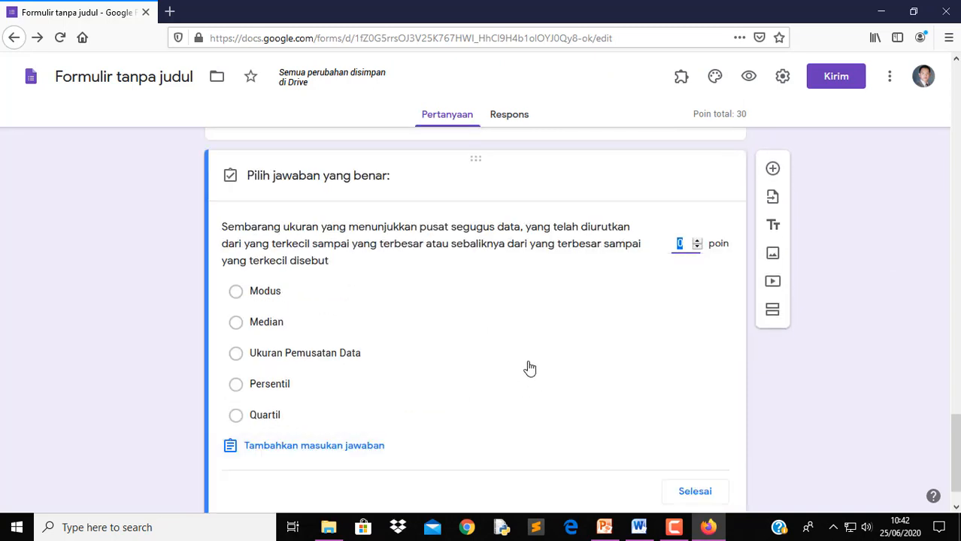
click(297, 363)
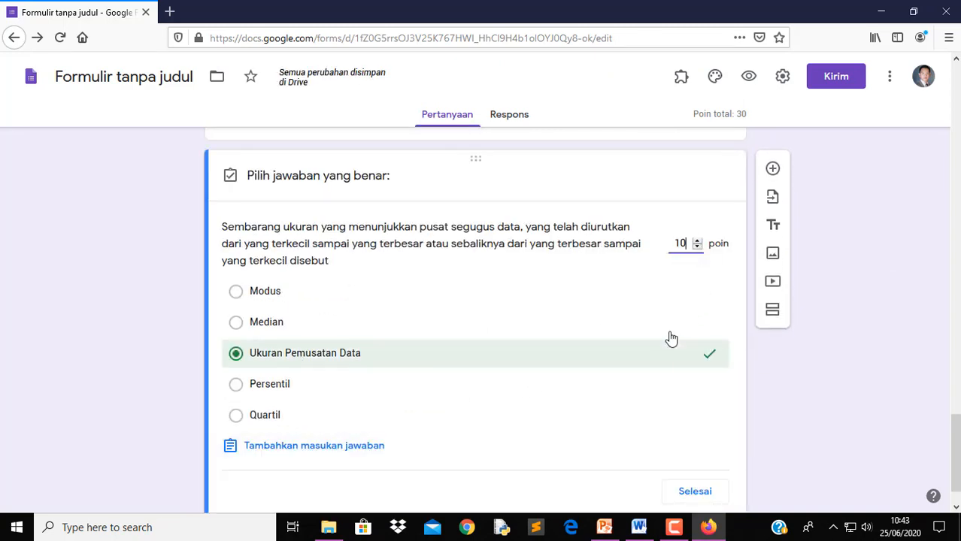
click(694, 493)
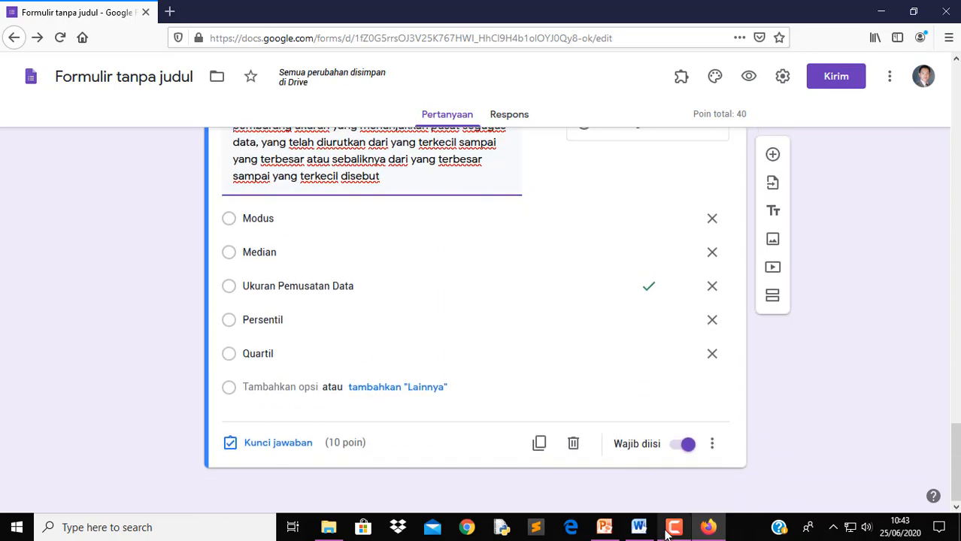
click(709, 528)
click(709, 528)
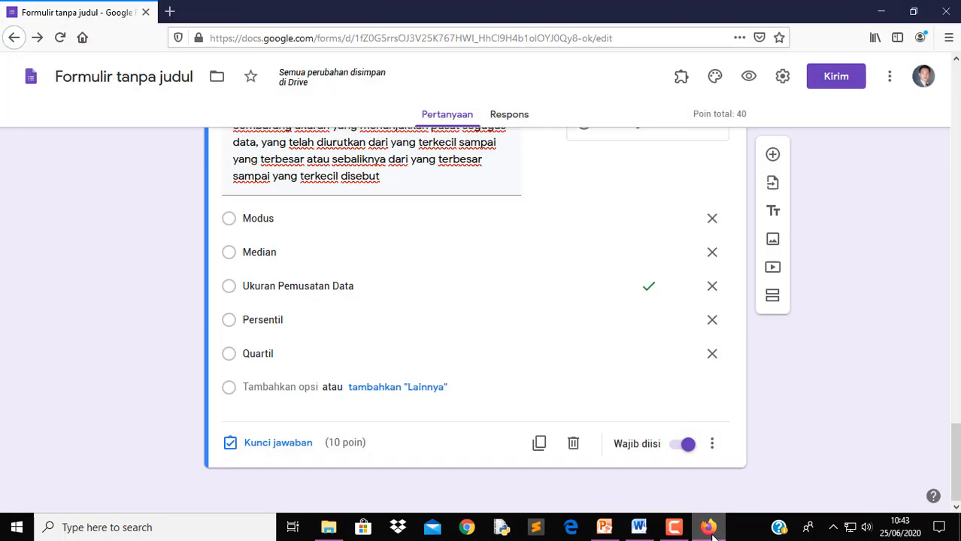
click(641, 529)
Add a new question with question 5's text 'Rumus dibawah ini untuk mencari' copied from Word
scroll(569, 440, down, 10)
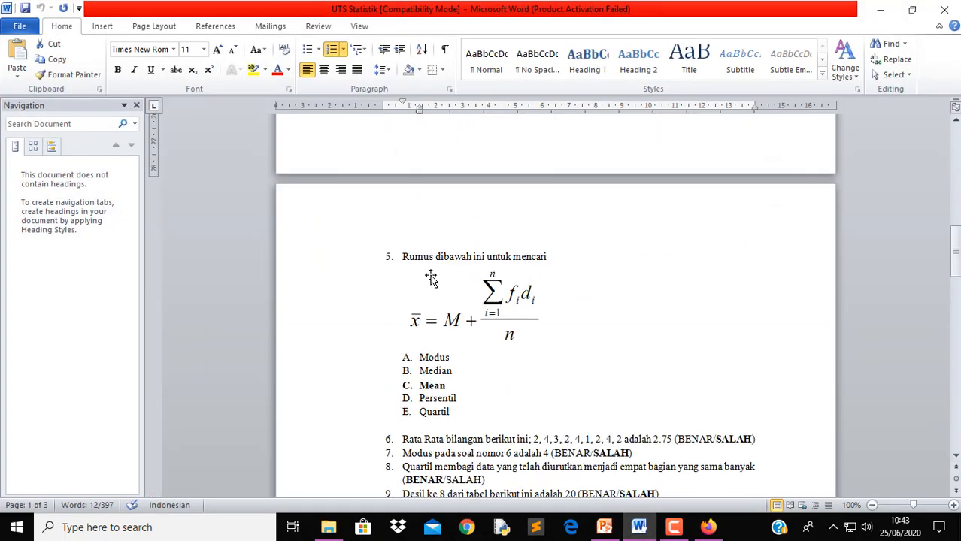
drag(404, 256, 535, 261)
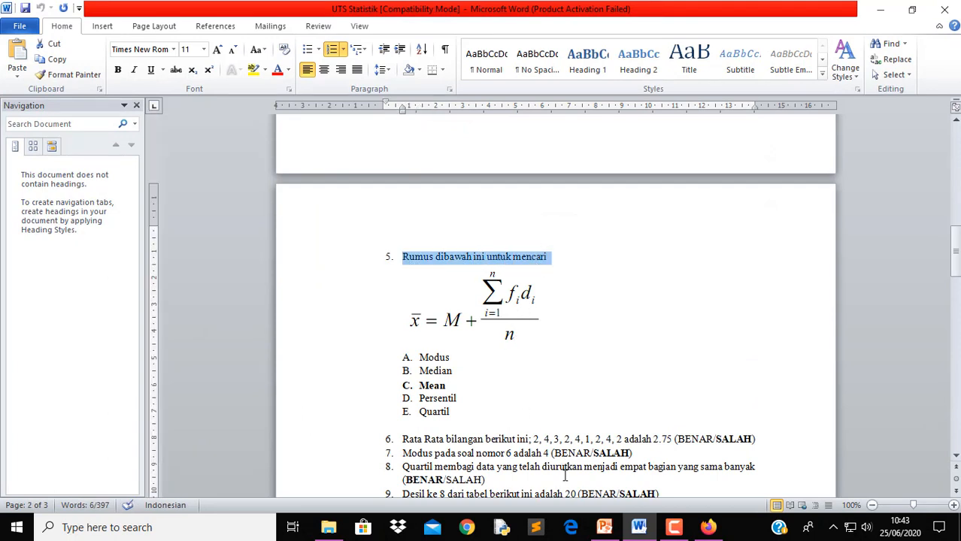
click(709, 527)
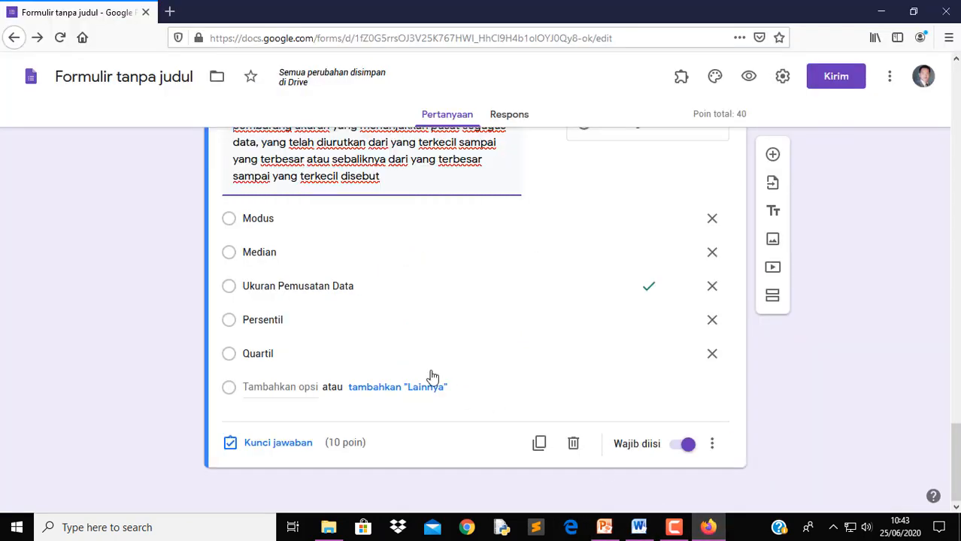
click(774, 156)
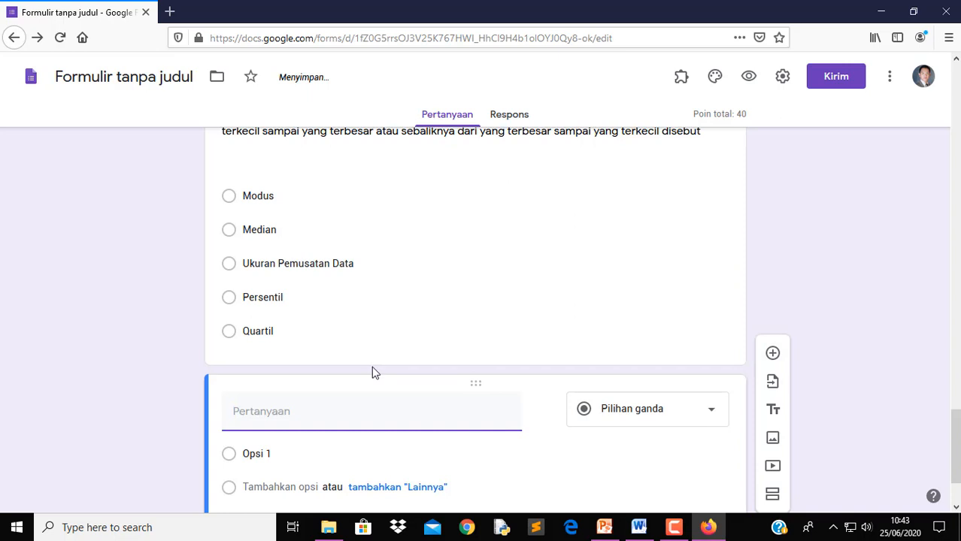
text(5.	Rumus dibawah ini untuk mencari)
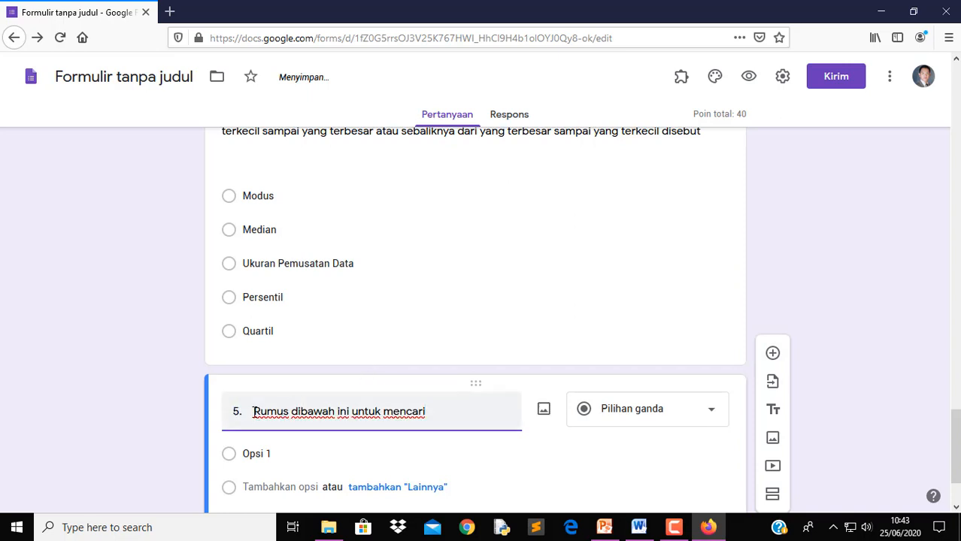
key(BackSpace)
key(BackSpace)
key(BackSpace)
Paste question 5's five answer choices from Word as the question's options
scroll(541, 452, down, 1)
click(639, 529)
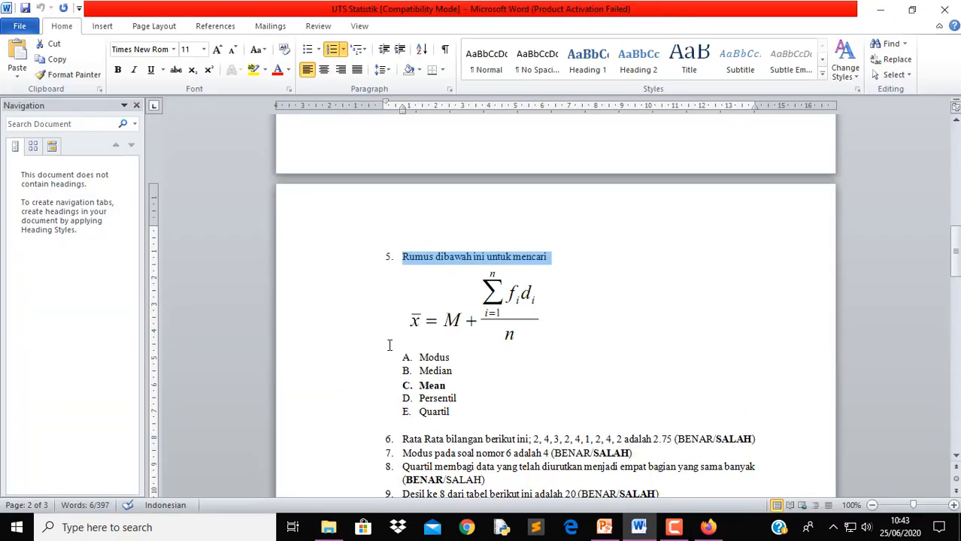
drag(406, 358, 468, 416)
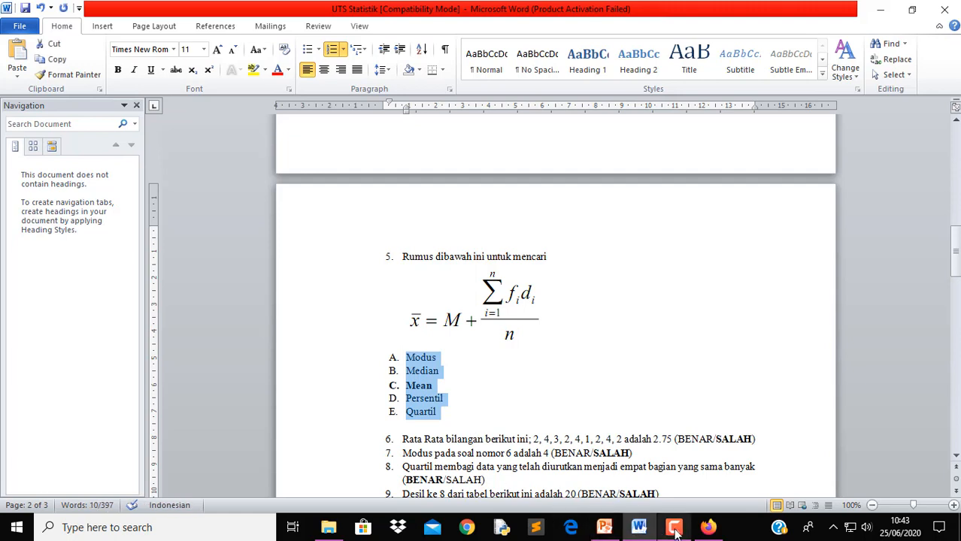
click(709, 527)
click(314, 354)
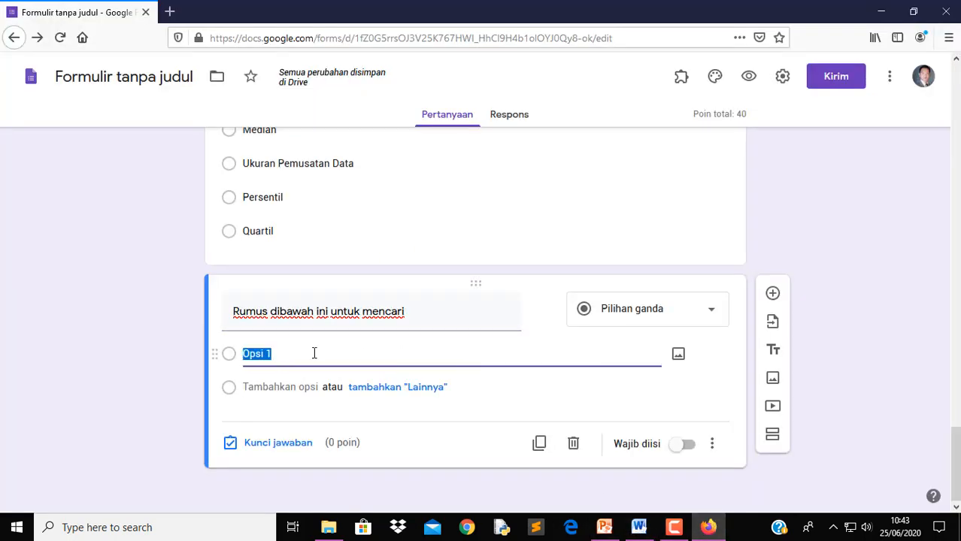
text(A. Modus B. Median C. Mean D. Persentil E. Quartil)
Strip the A.–E. prefixes so options read Modus, Median, Mean, Persentil, Quartil
click(261, 354)
click(262, 354)
key(BackSpace)
key(BackSpace)
key(BackSpace)
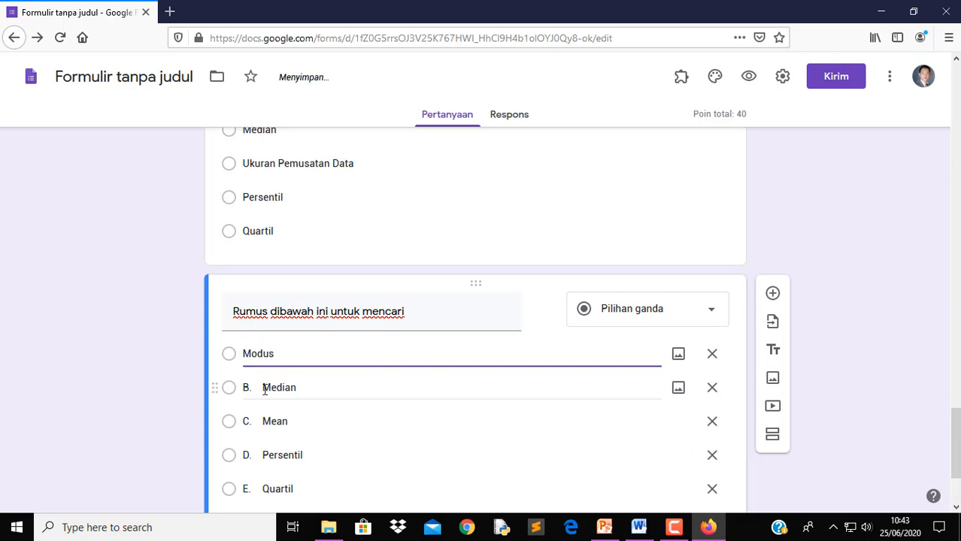
click(264, 389)
double_click(263, 388)
click(264, 389)
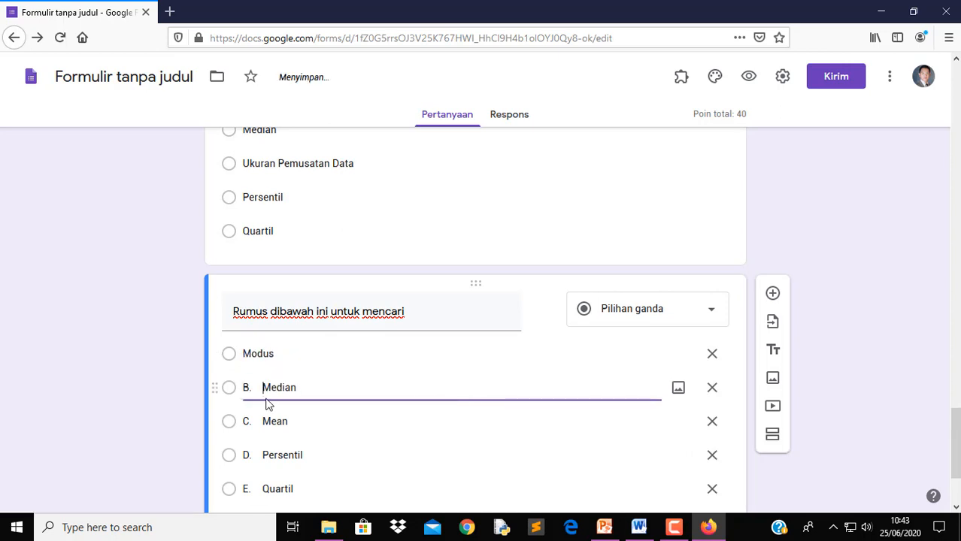
key(BackSpace)
key(BackSpace)
key(BackSpace)
click(263, 423)
double_click(264, 422)
click(264, 422)
key(BackSpace)
click(262, 456)
double_click(263, 456)
click(263, 456)
key(BackSpace)
key(BackSpace)
key(BackSpace)
click(263, 485)
double_click(262, 488)
click(264, 488)
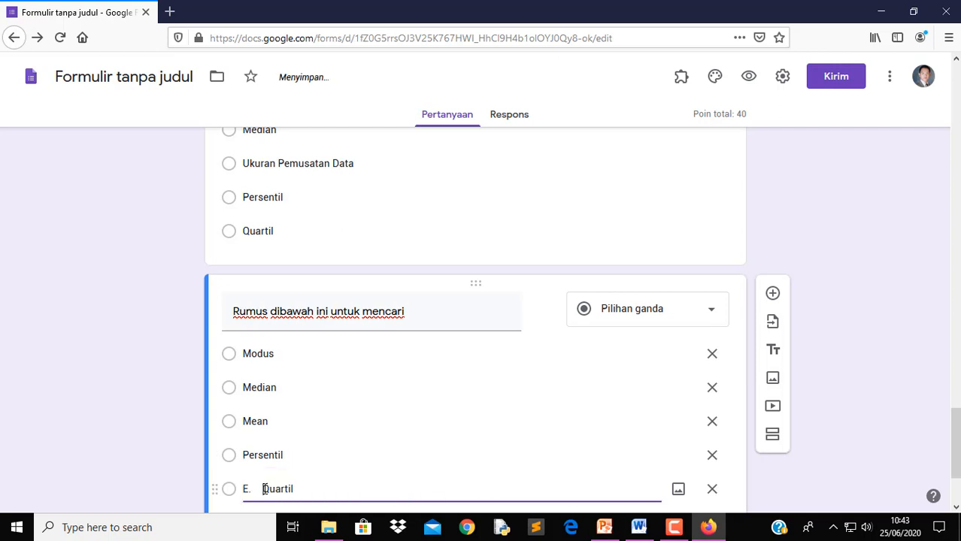
key(BackSpace)
key(BackSpace)
key(BackSpace)
Make the question required, then select the formula picture in the Word document
scroll(605, 448, down, 3)
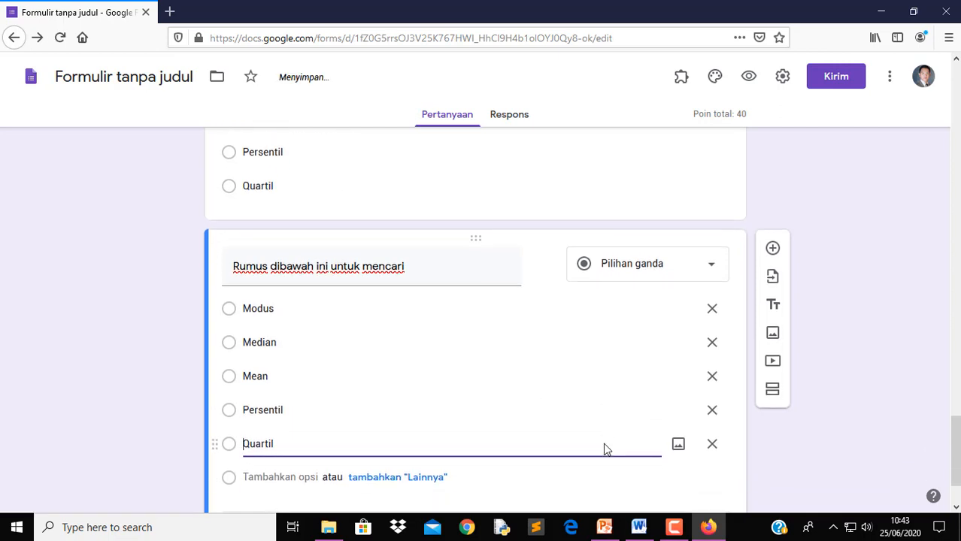
click(690, 454)
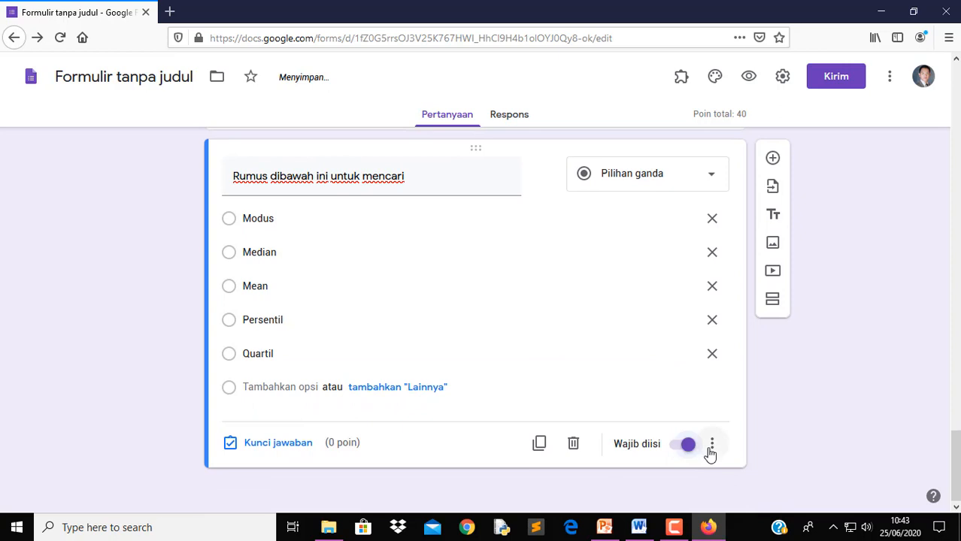
click(712, 451)
click(722, 467)
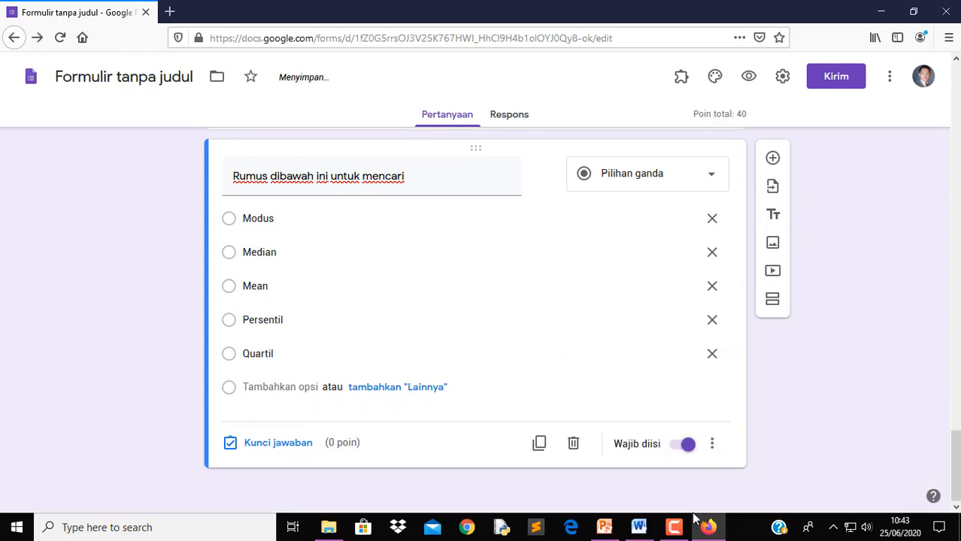
click(638, 527)
click(498, 314)
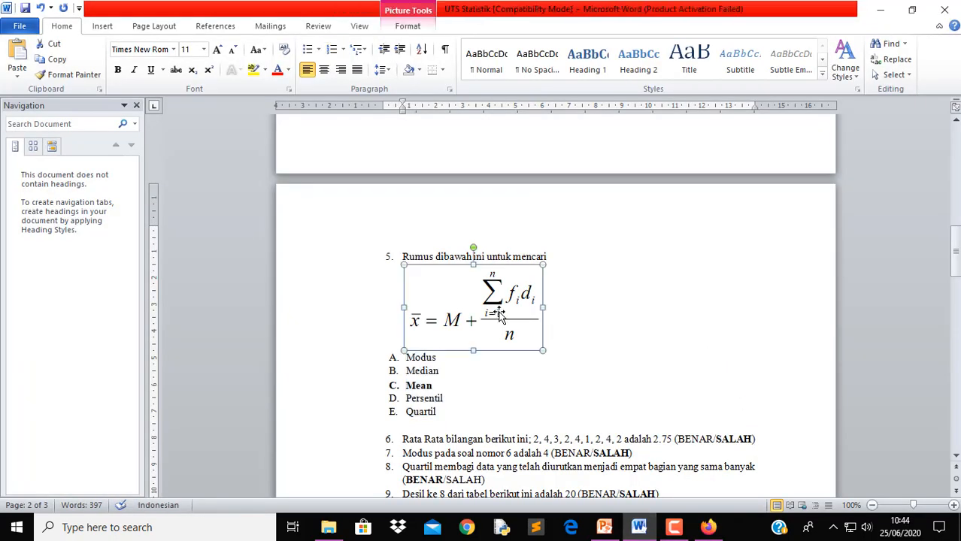
Copy the formula picture from Word and launch Paint
right_click(499, 314)
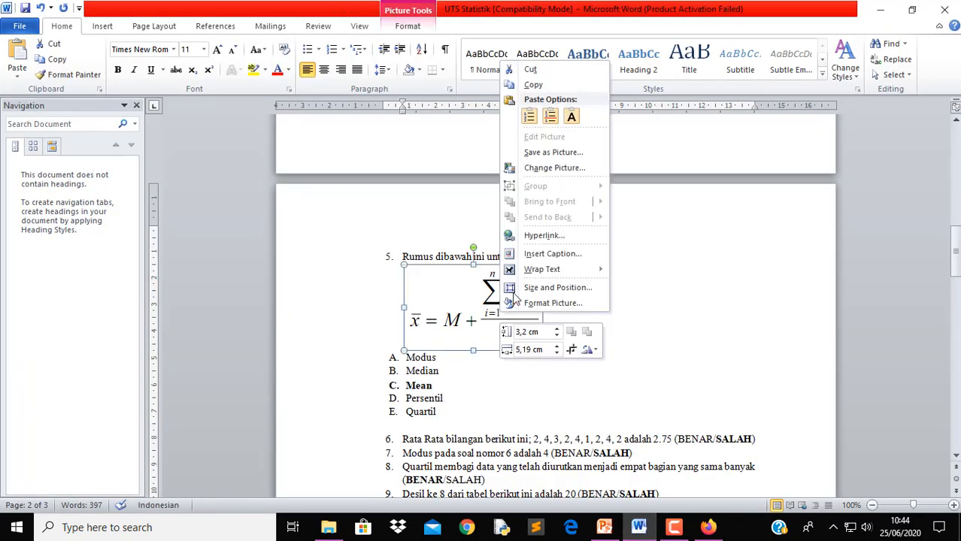
click(532, 85)
click(195, 528)
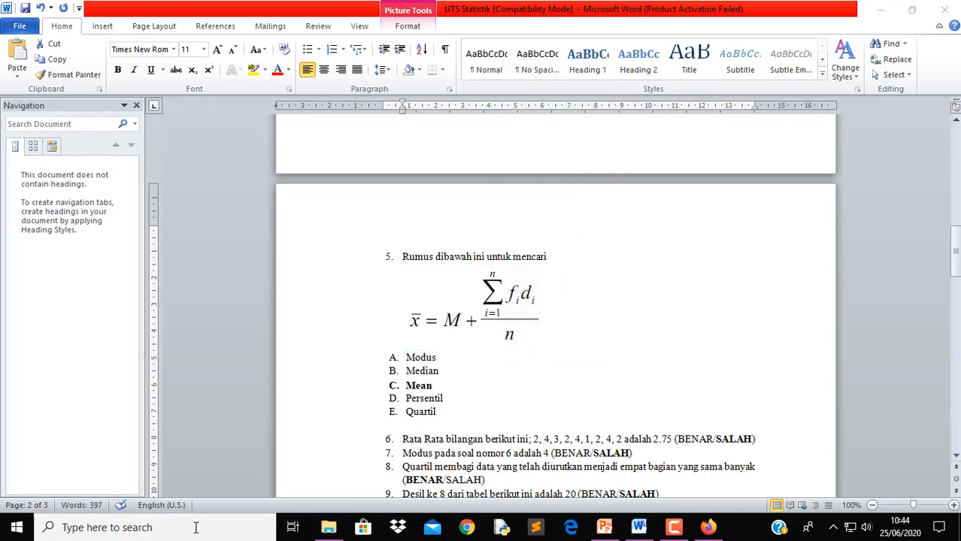
text(P)
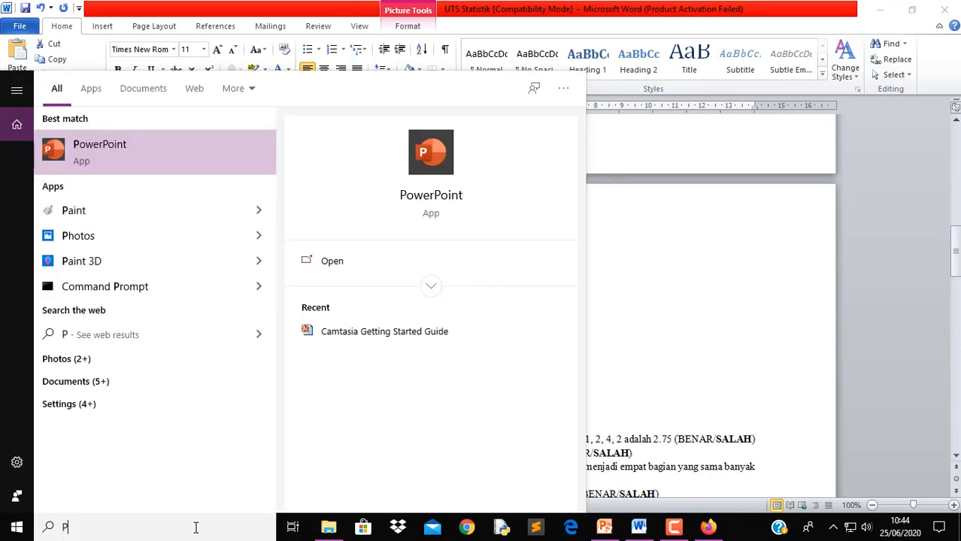
text(AIN)
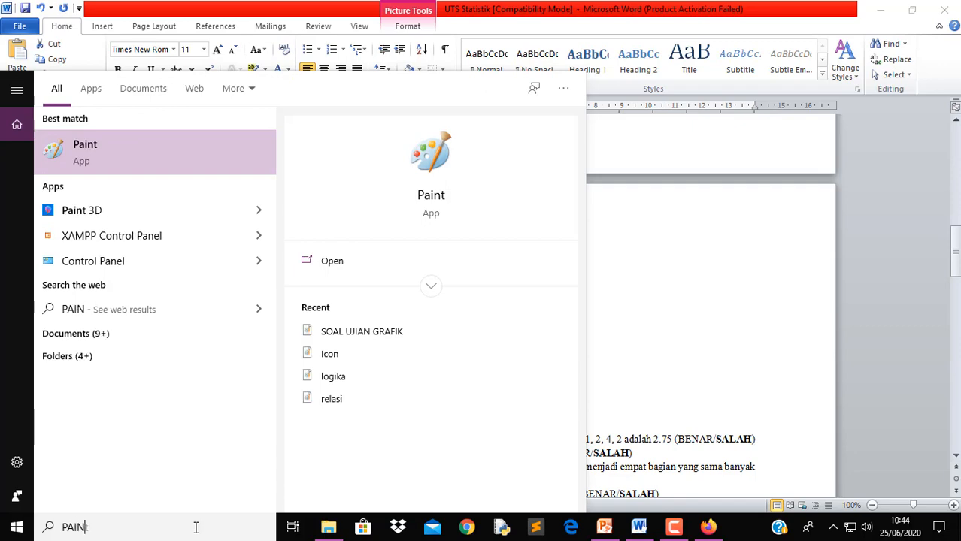
click(107, 158)
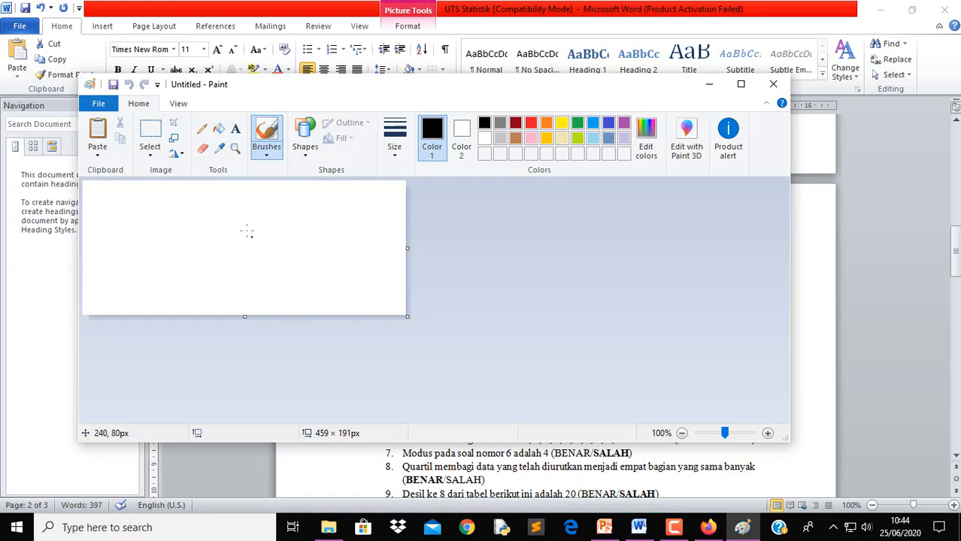
Paste the formula into Paint and trim the canvas to about 207 × 116 px
key(ctrl+v)
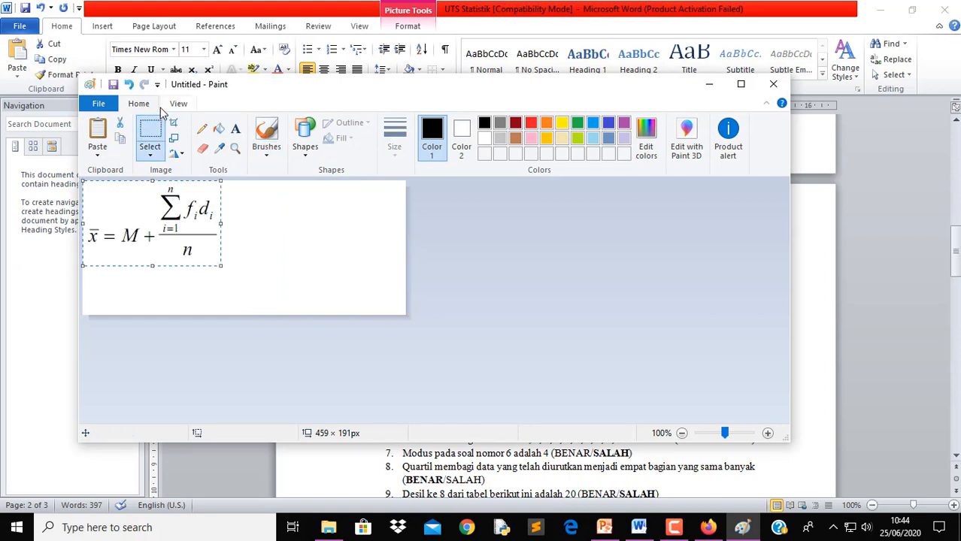
click(95, 106)
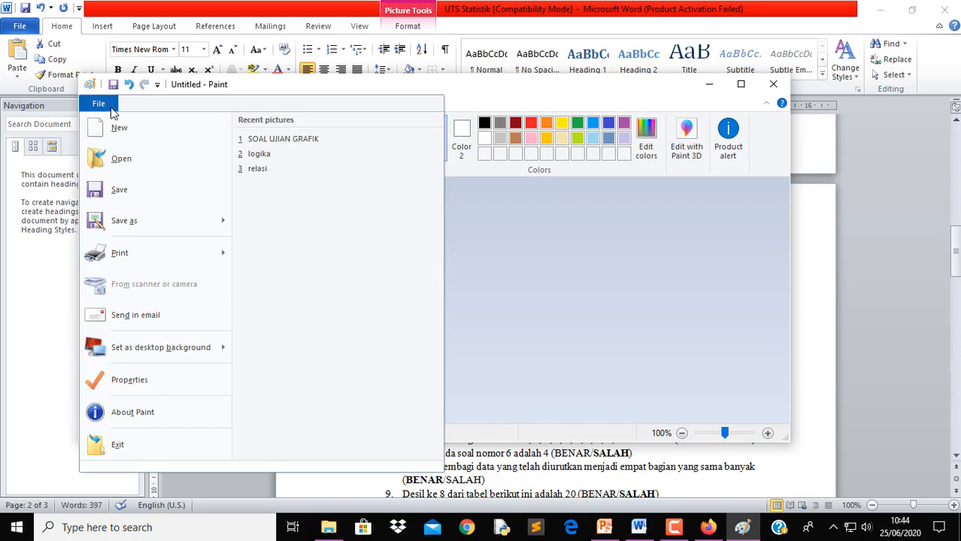
click(509, 318)
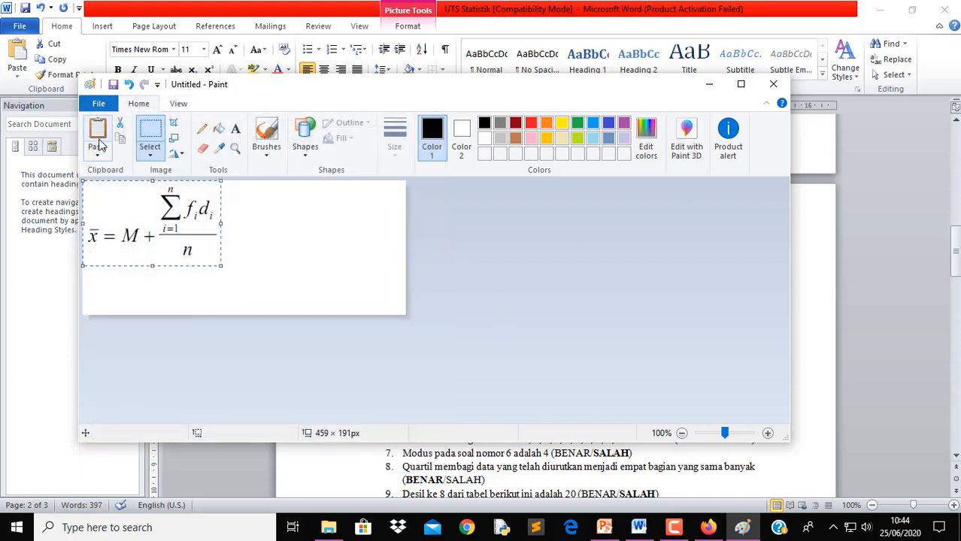
click(380, 282)
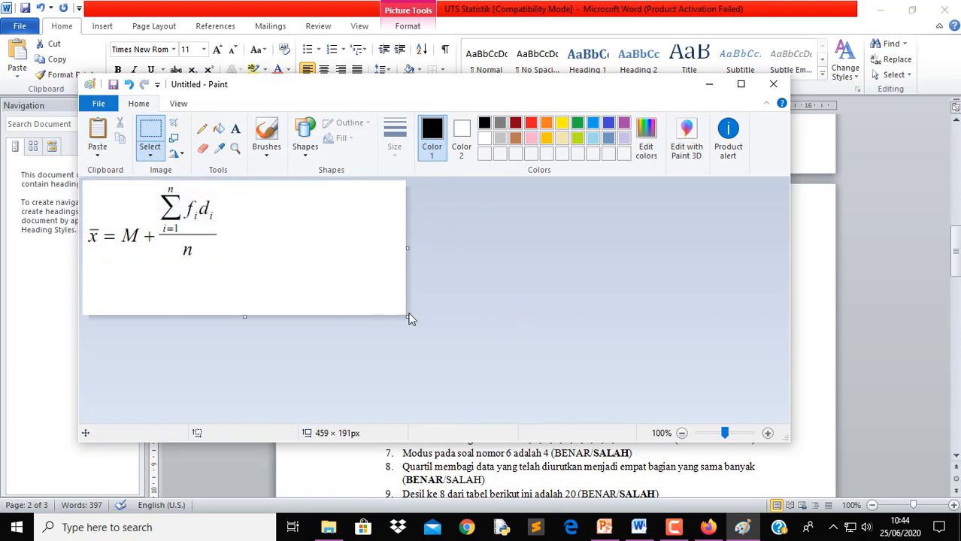
drag(407, 316, 227, 261)
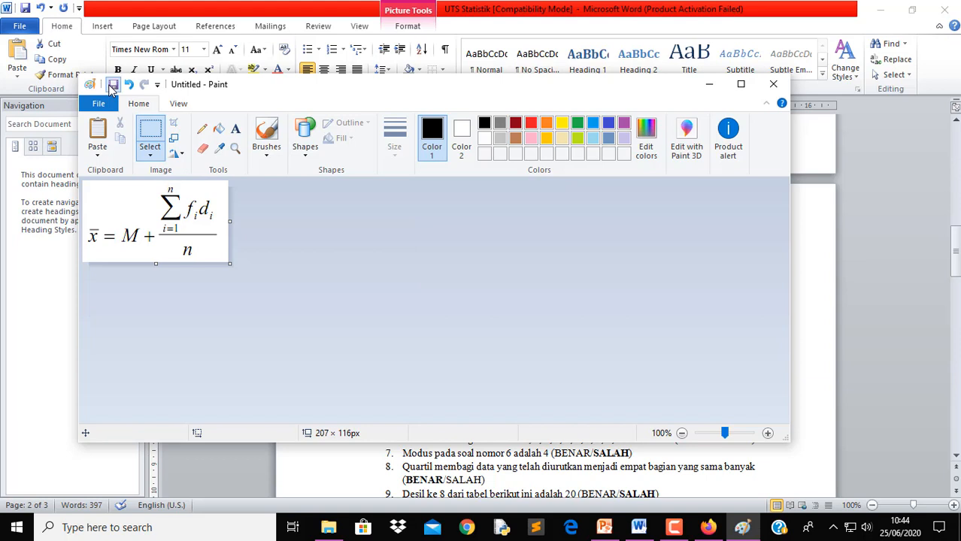
Save the formula image to the Desktop as 'SOAL UJIAN RUMUS' PNG and close Paint
click(112, 84)
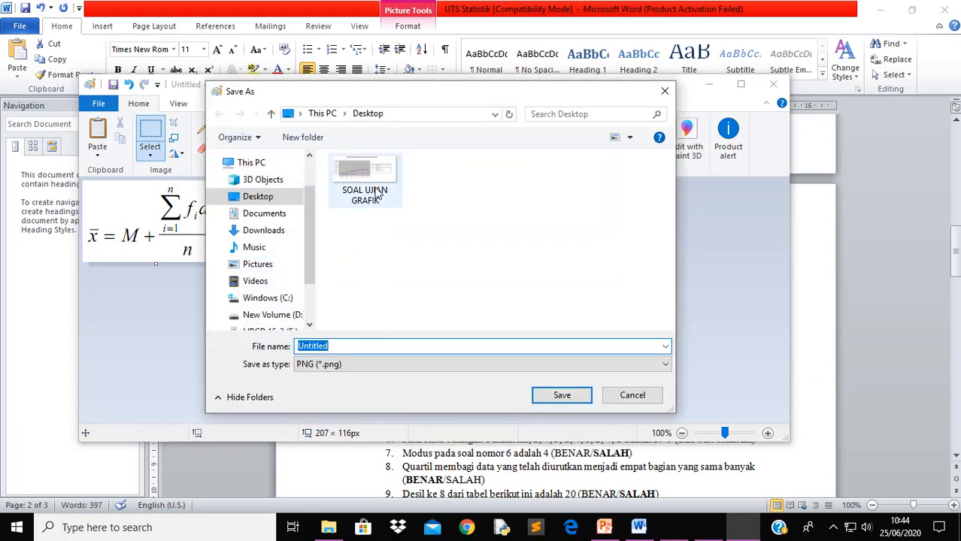
click(379, 196)
click(395, 345)
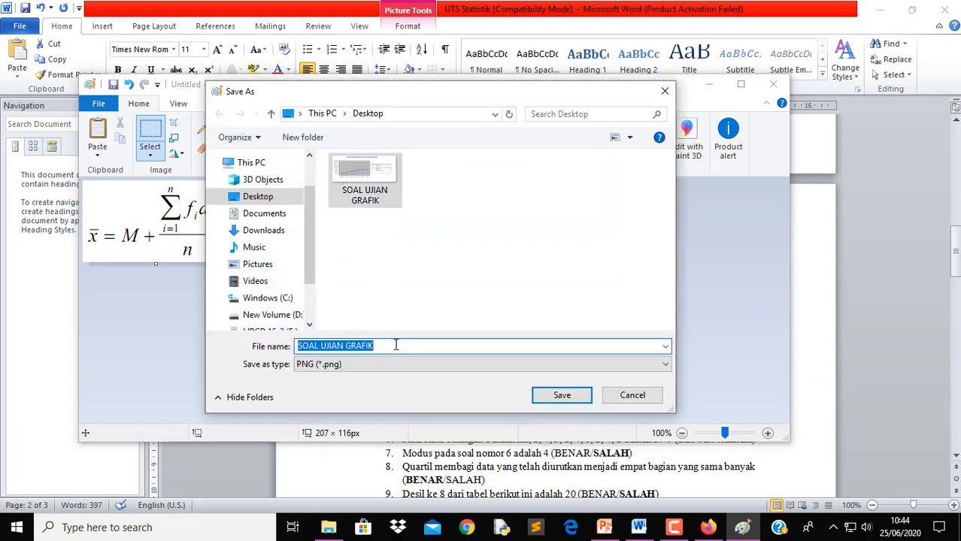
click(395, 345)
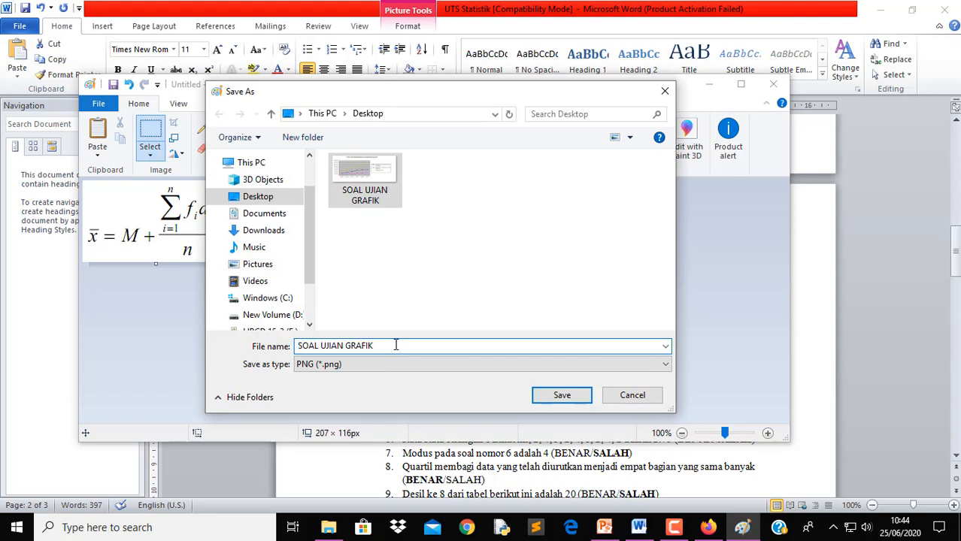
double_click(396, 345)
text(r)
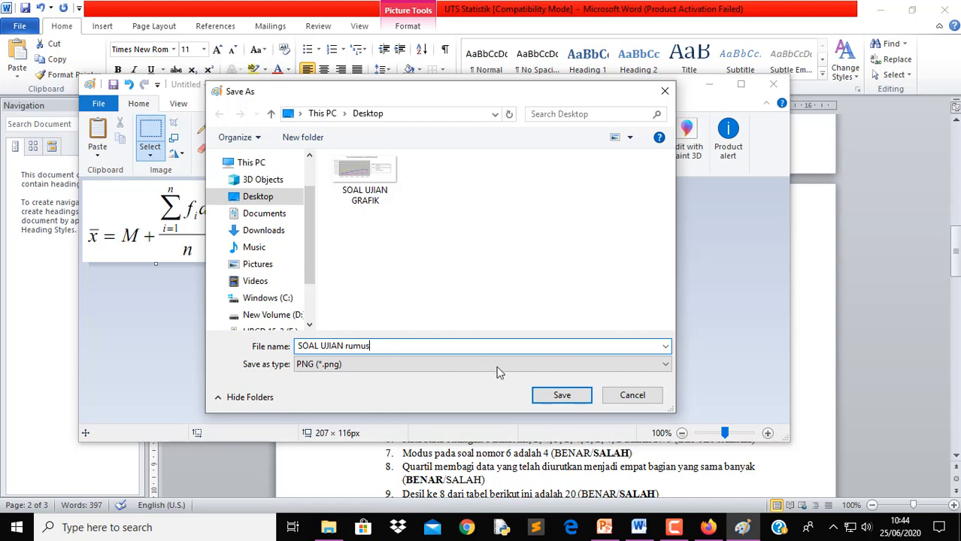
key(BackSpace)
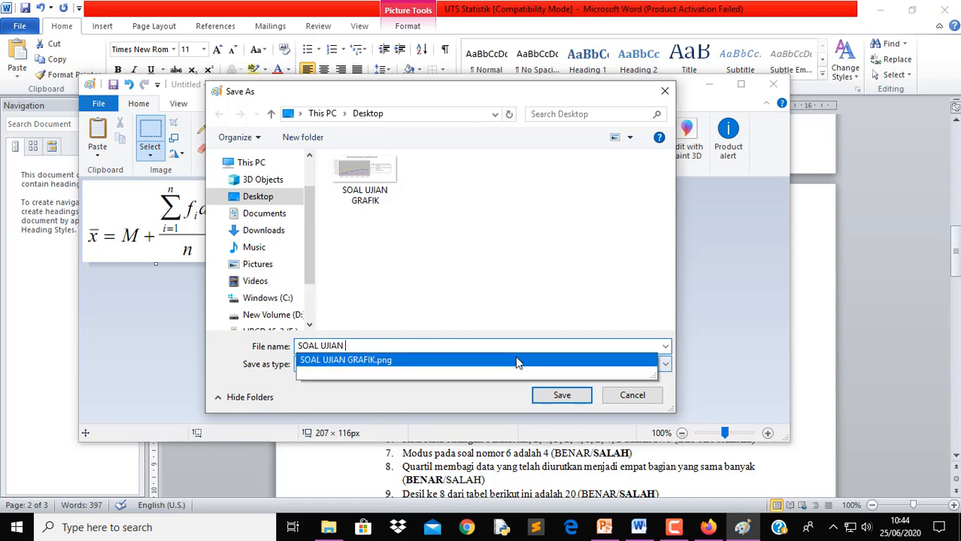
text(RUMUS)
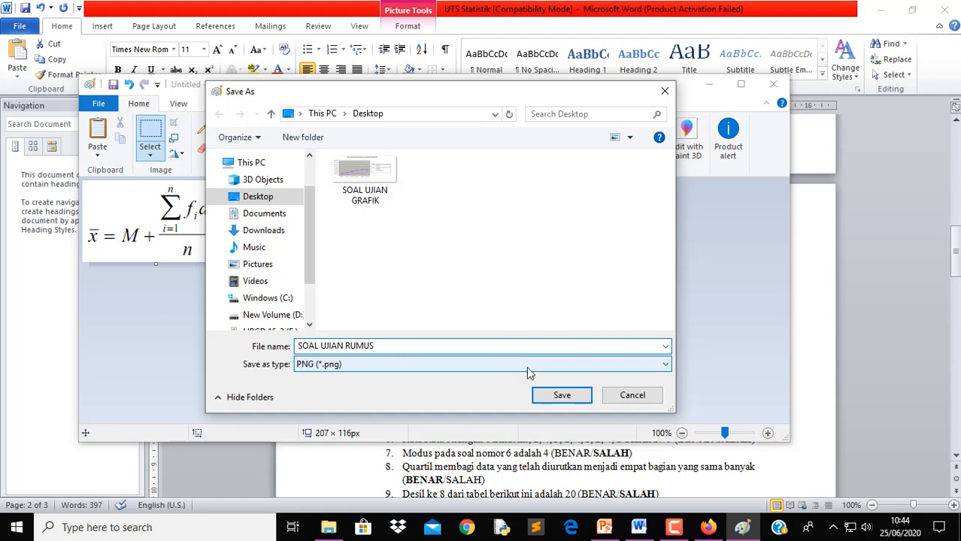
click(568, 395)
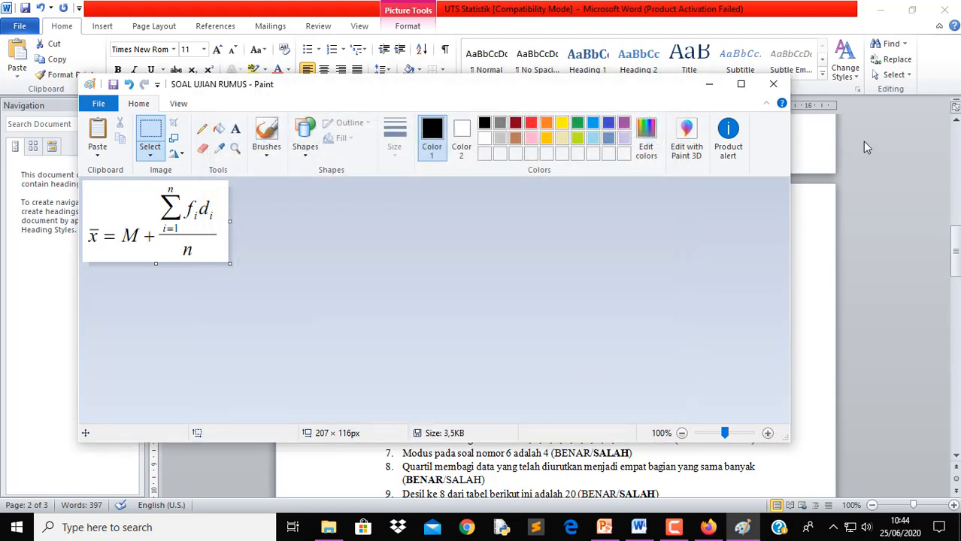
click(776, 85)
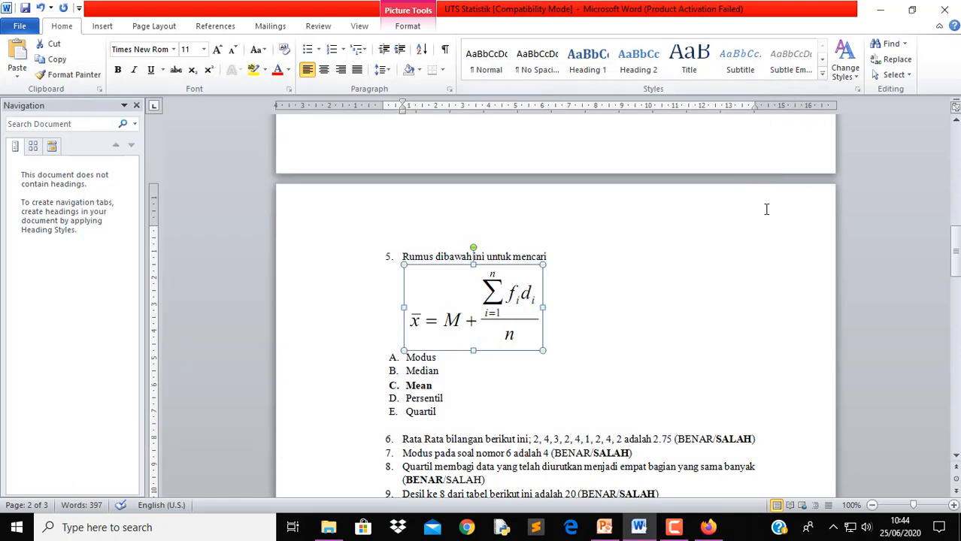
Upload the SOAL UJIAN RUMUS image from the Desktop to the 'Rumus dibawah ini untuk mencari' question
click(880, 9)
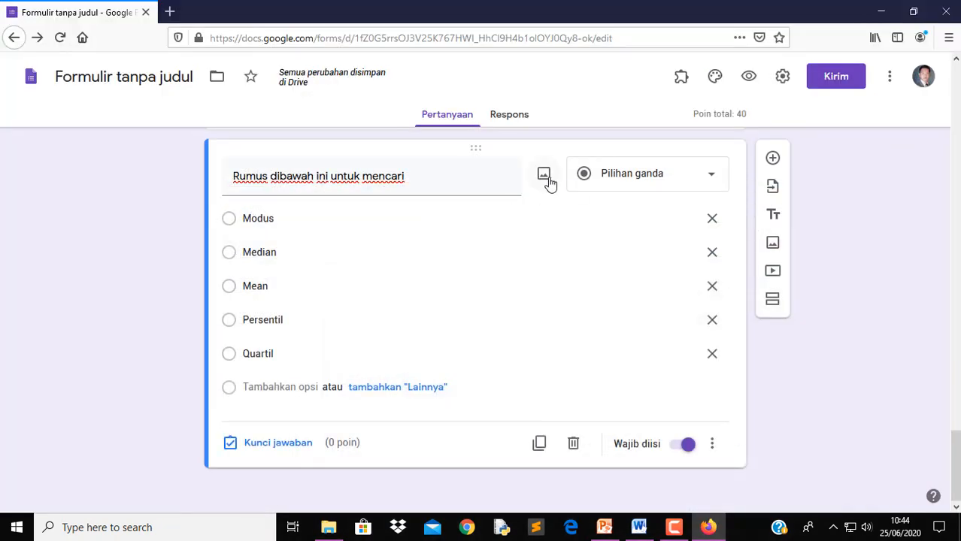
click(545, 182)
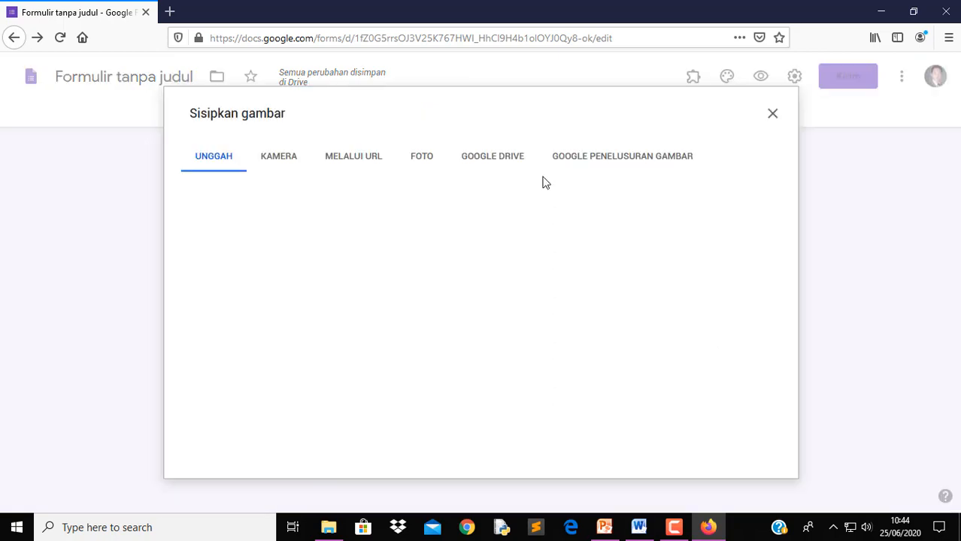
click(497, 373)
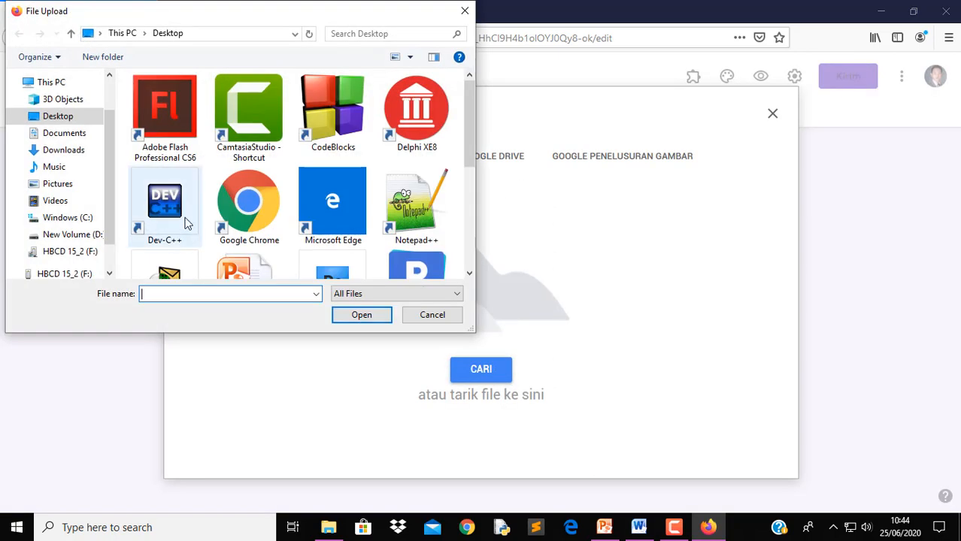
click(367, 249)
scroll(370, 249, down, 1)
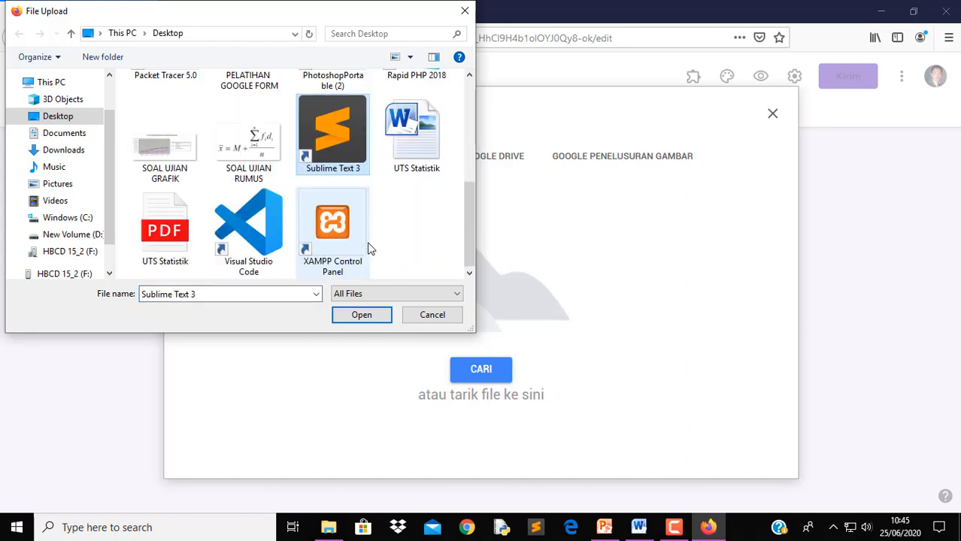
click(260, 174)
click(365, 318)
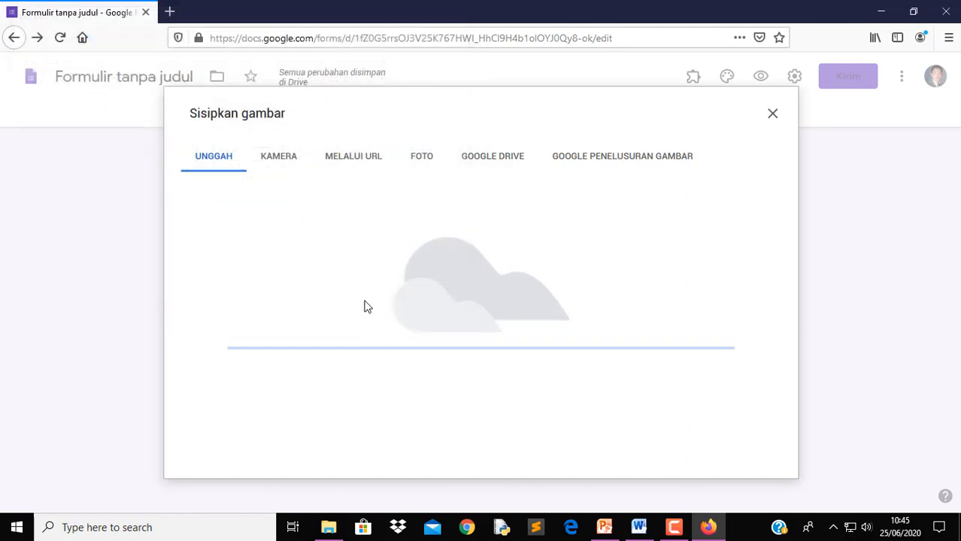
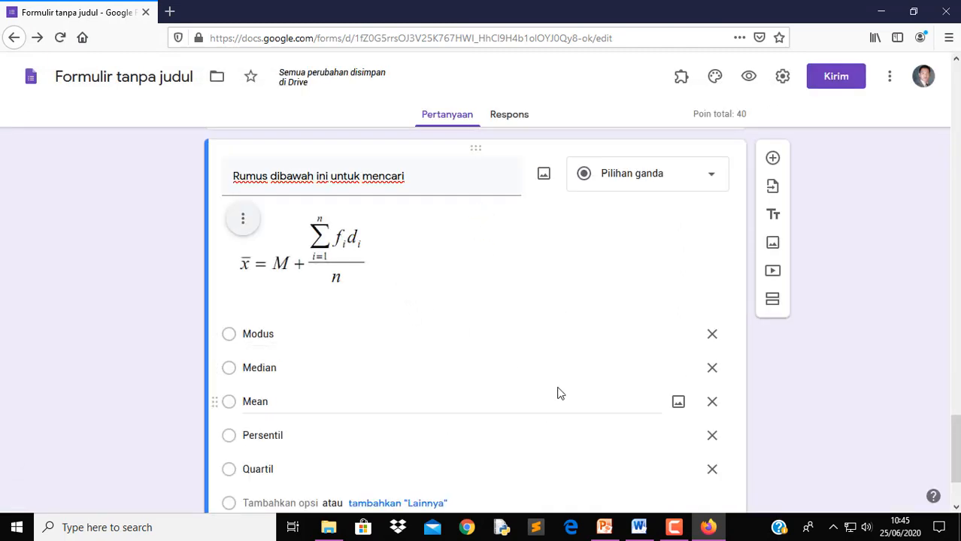
Key Mean as the correct answer to the formula question, worth 10 points
scroll(559, 387, down, 3)
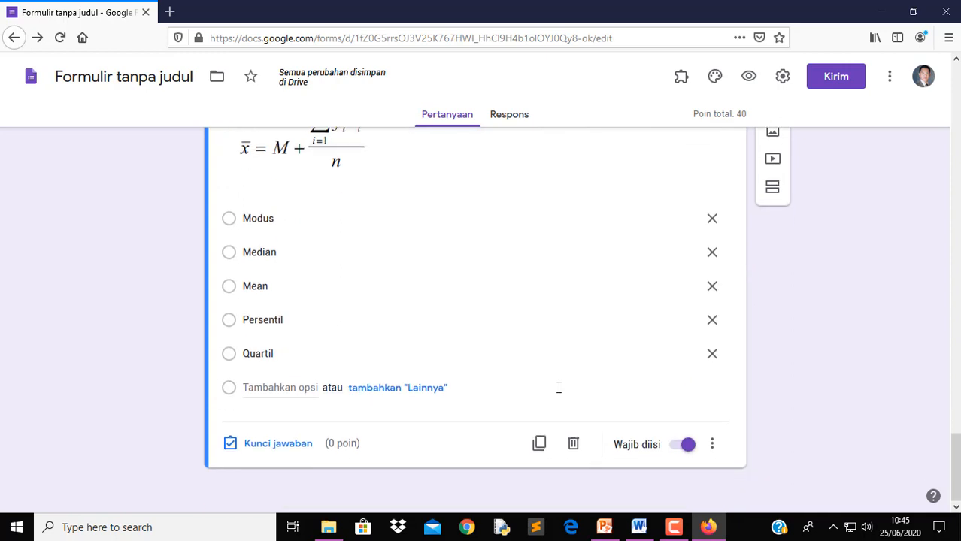
click(712, 448)
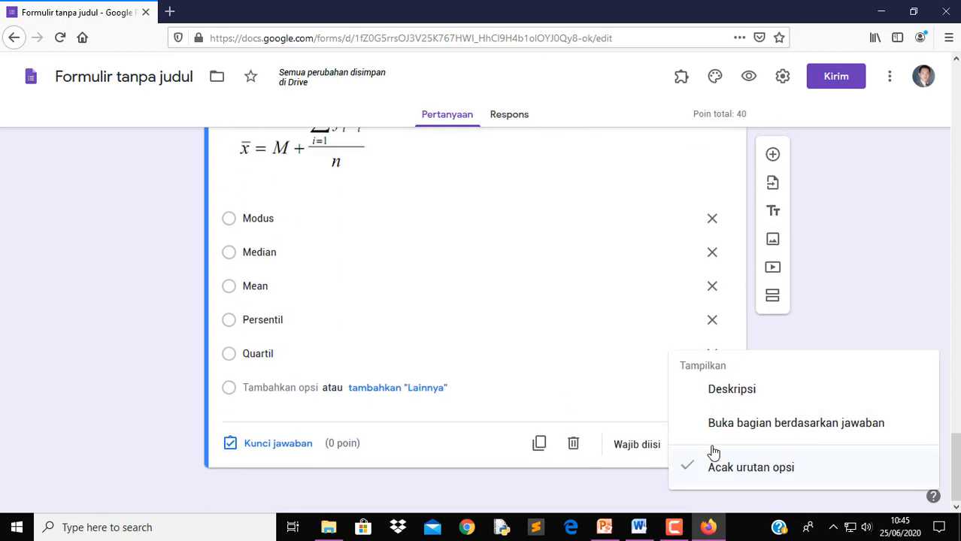
click(304, 448)
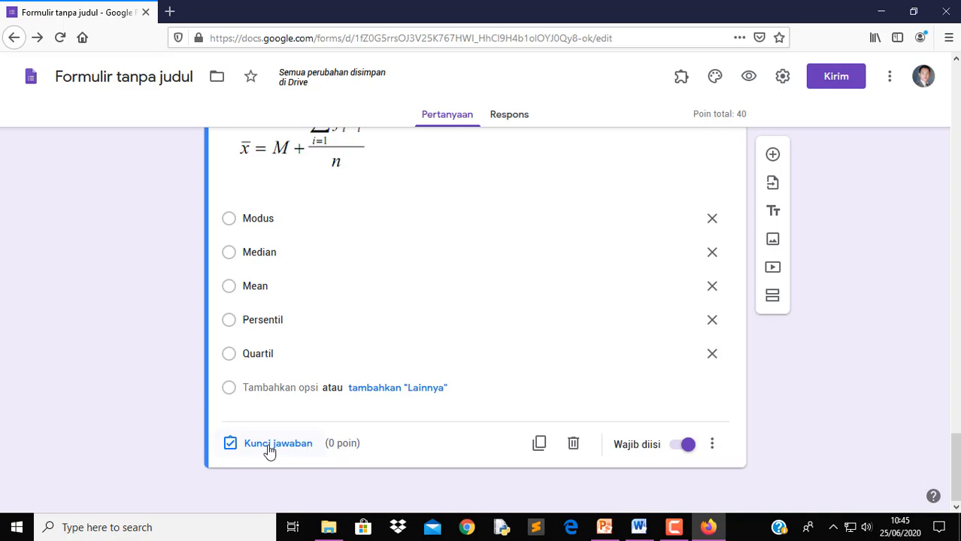
click(271, 447)
text(10)
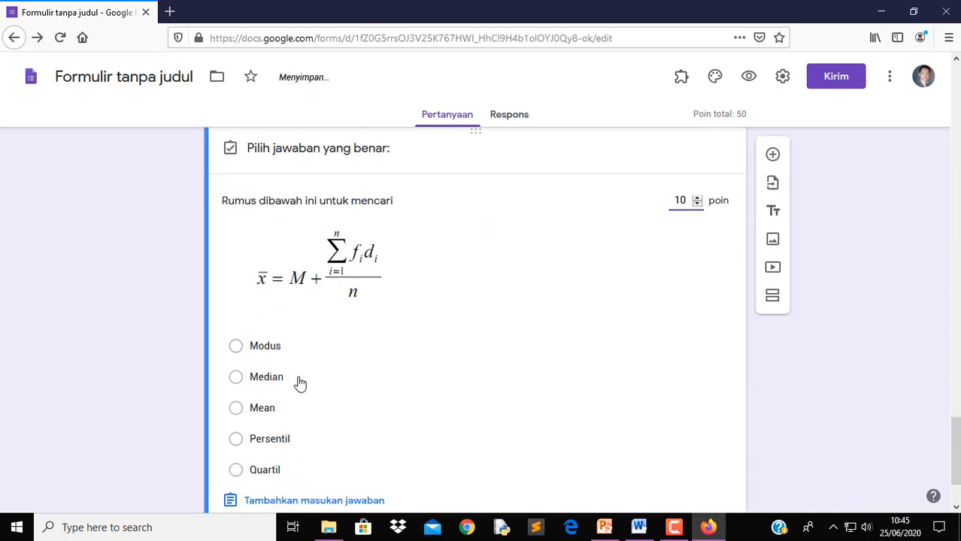
click(255, 414)
scroll(554, 404, down, 2)
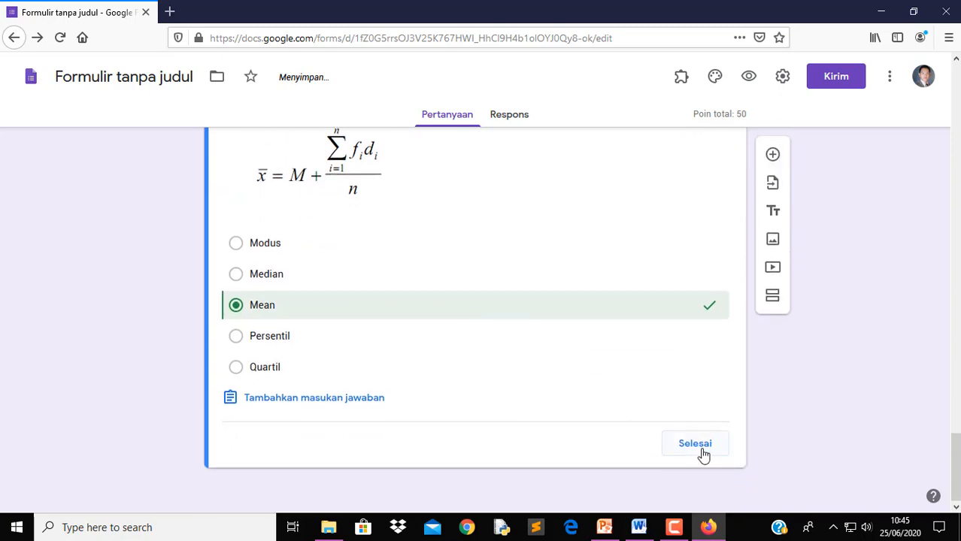
click(702, 454)
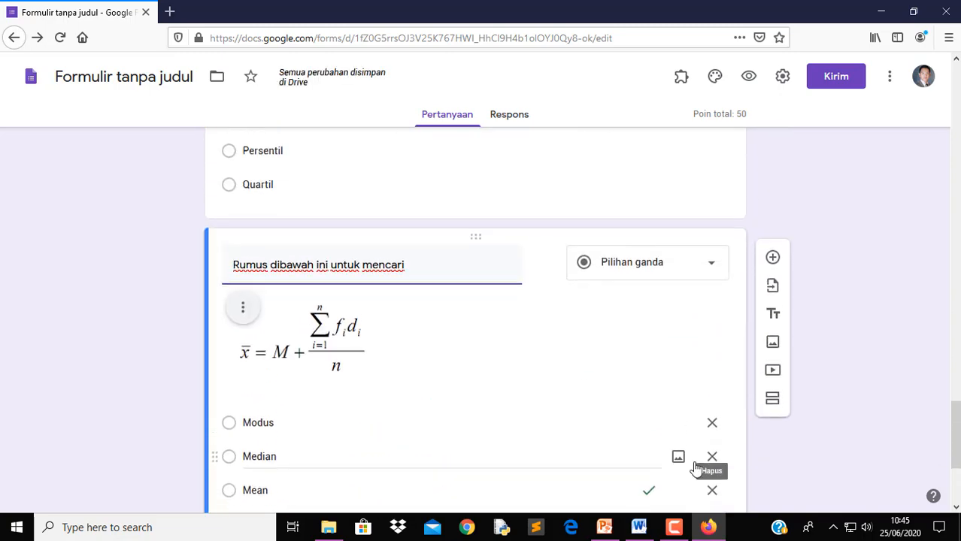
Check the Word questions document, then return to the form
click(638, 527)
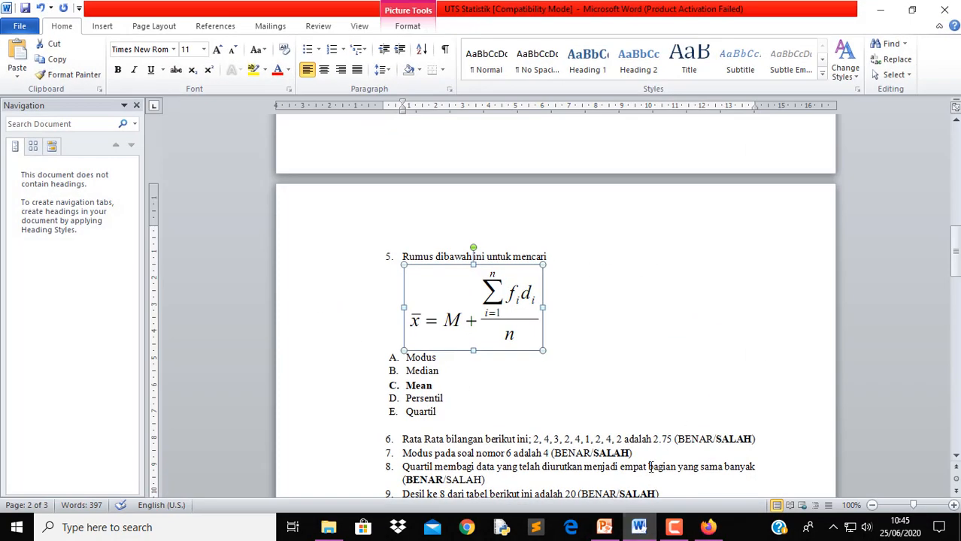
scroll(639, 463, down, 1)
click(641, 530)
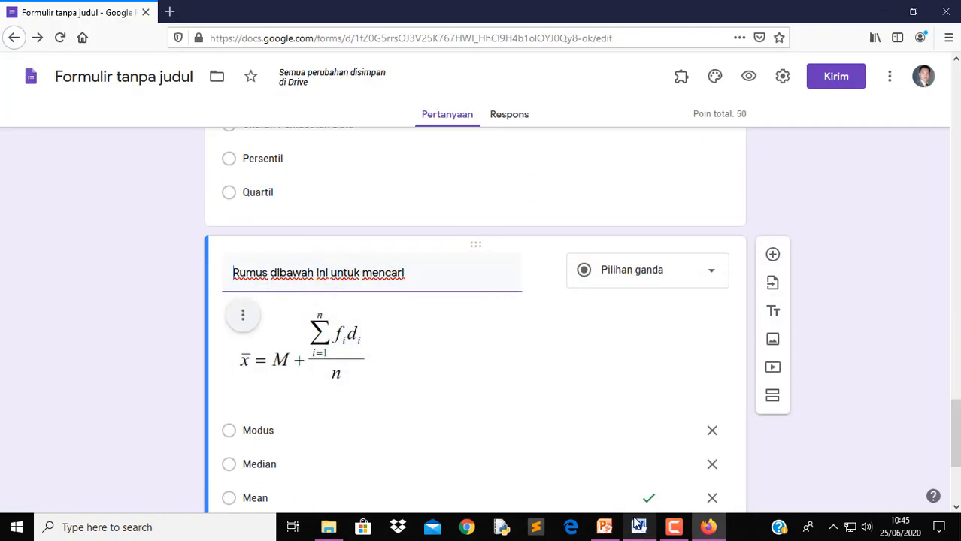
scroll(557, 372, down, 3)
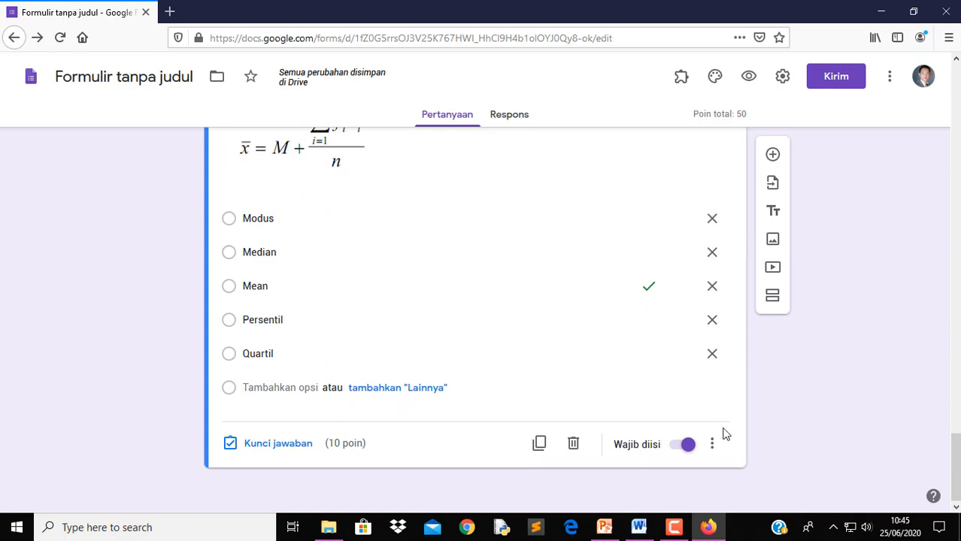
Add a new section titled 'BENAR SALAH'
click(772, 300)
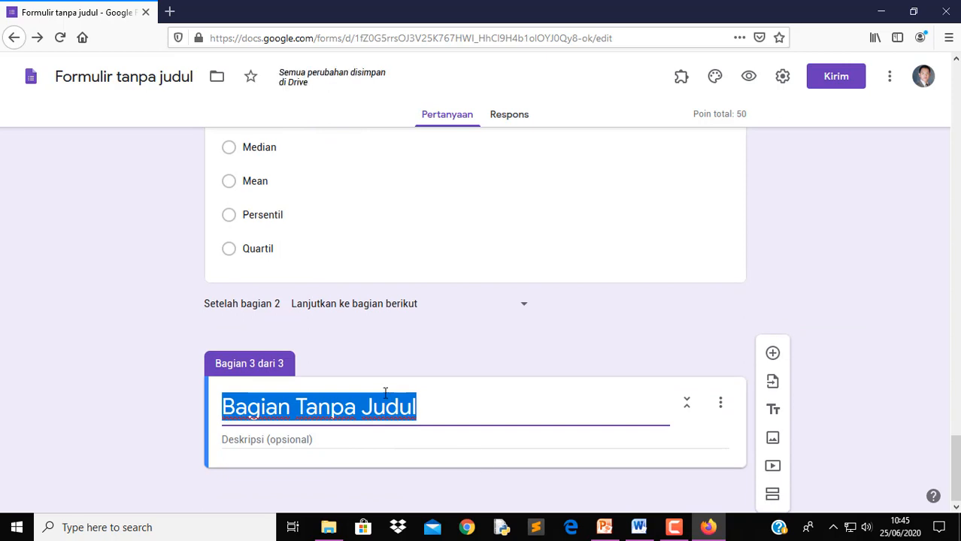
text(b)
key(BackSpace)
text(BENA)
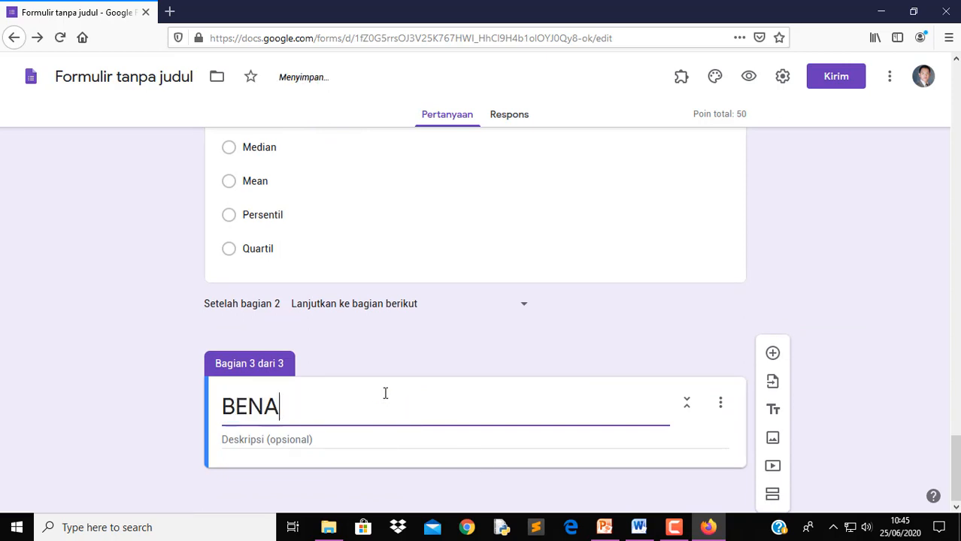
text(R SALAH)
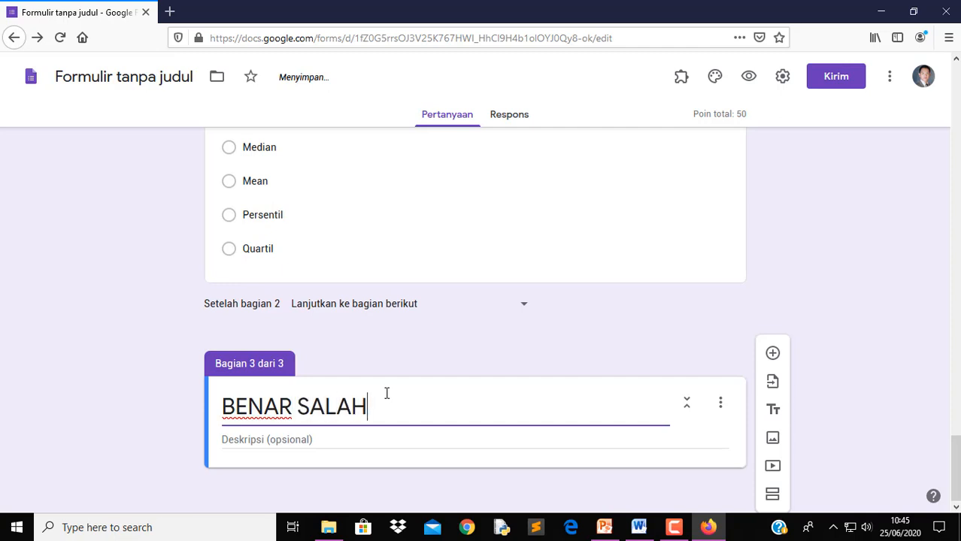
click(461, 430)
Describe the section as 'Pilihlah Penyataan ini Benar atau Salah' and add a blank question
click(264, 436)
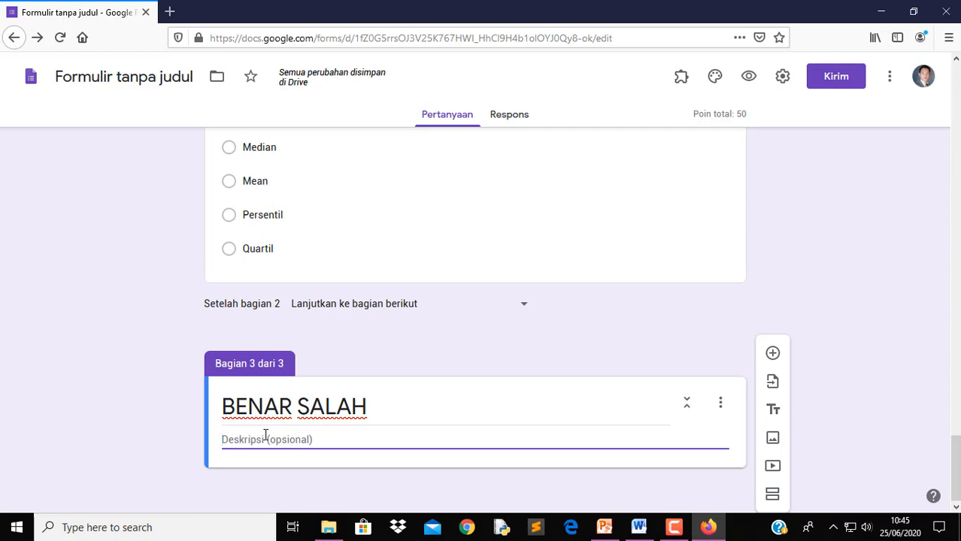
text(Pilihlah )
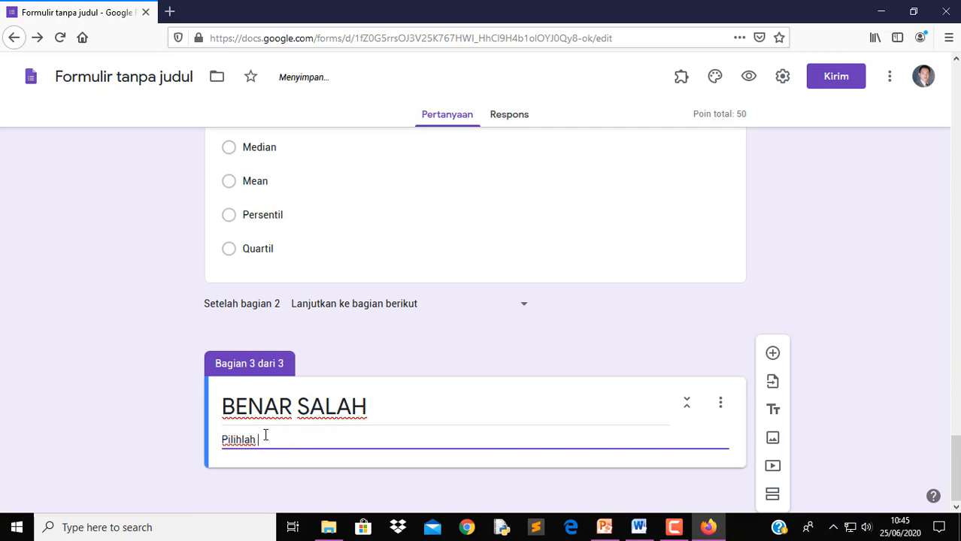
text(Penyataan)
text(ini Benar atau Salah)
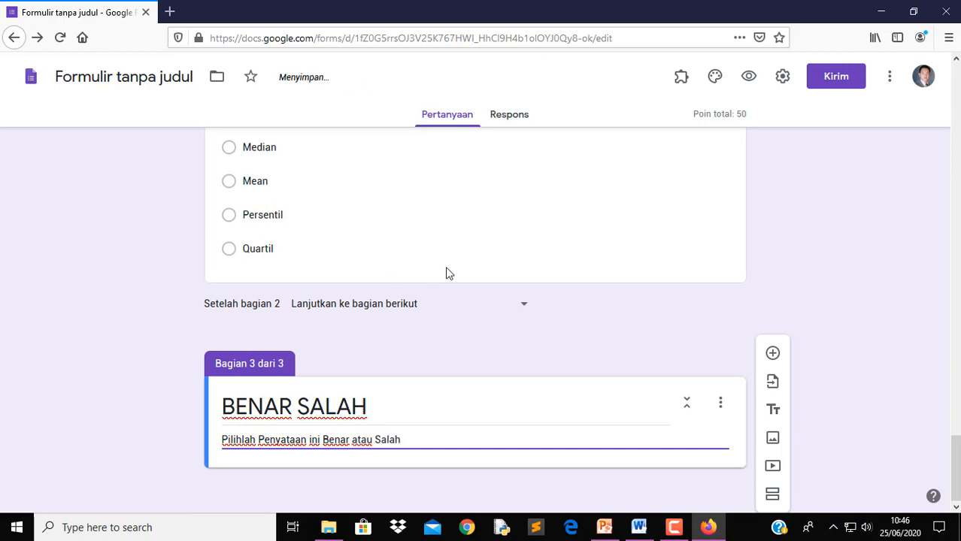
click(774, 355)
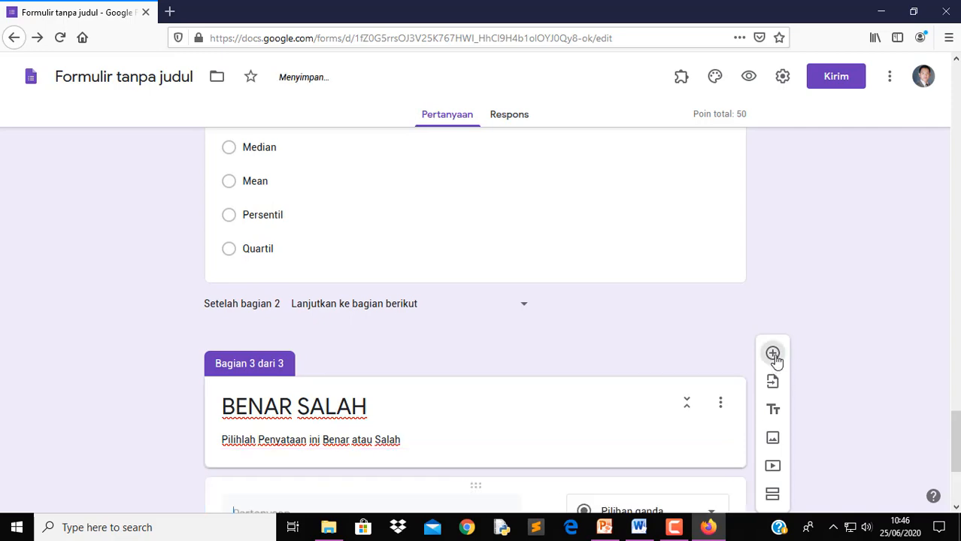
Use Word's question 6 (2, 4, 3, 2, 4, 1, 2, 4, 2 averages 2.75) as the question text, without '6.'
click(638, 527)
drag(401, 337, 671, 338)
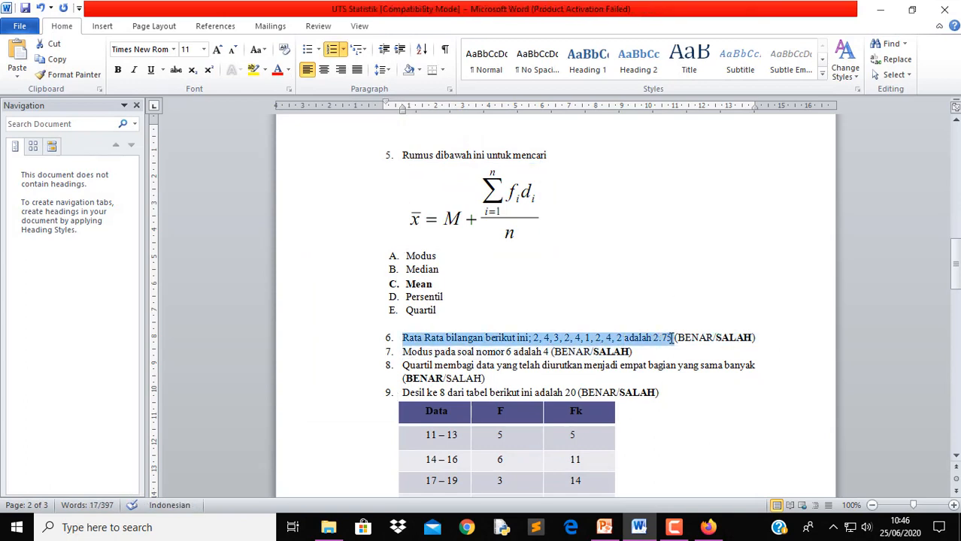
click(708, 527)
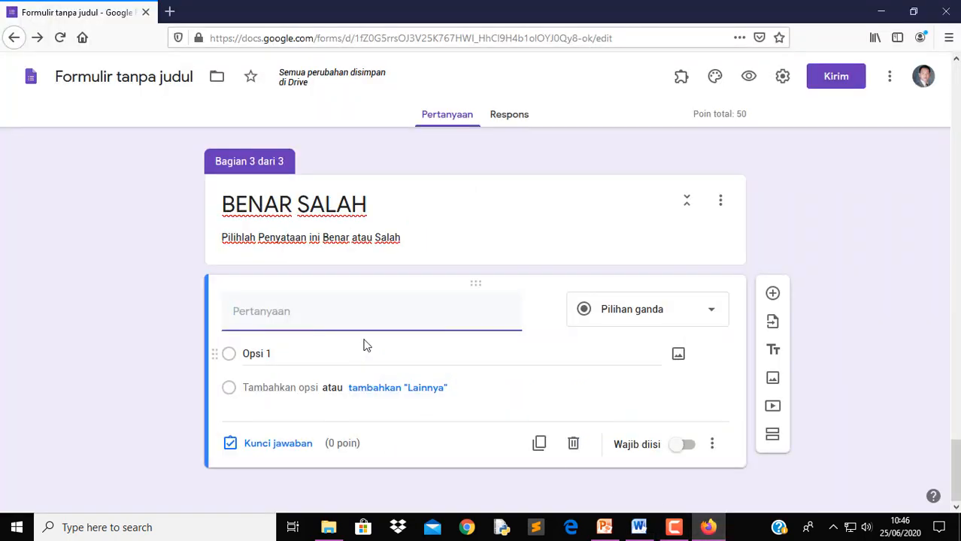
text(6.	Rata Rata bilangan berikut ini; 2, 4, 3, 2, 4, 1, 2, 4, 2 adalah 2.75)
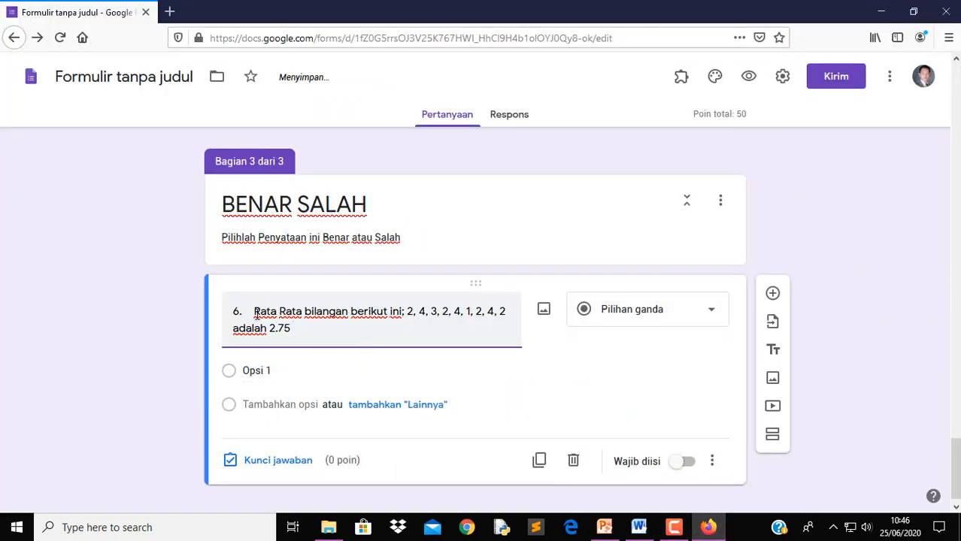
click(254, 313)
key(BackSpace)
key(BackSpace)
key(BackSpace)
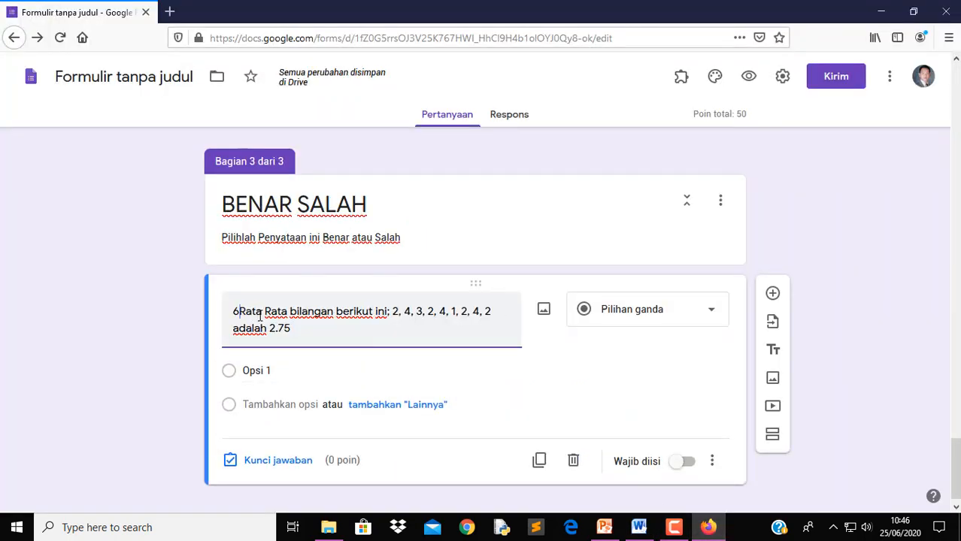
Make it a checkbox question
click(659, 324)
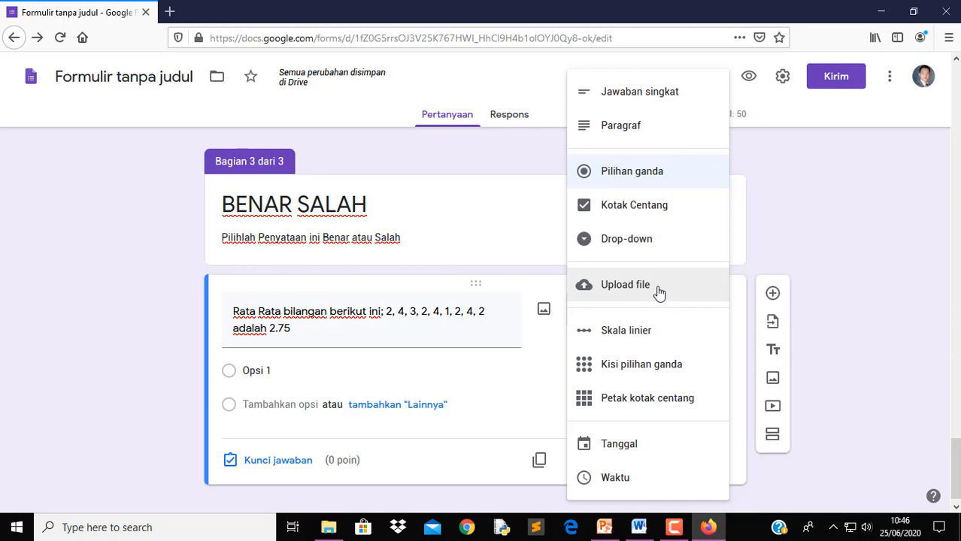
click(638, 213)
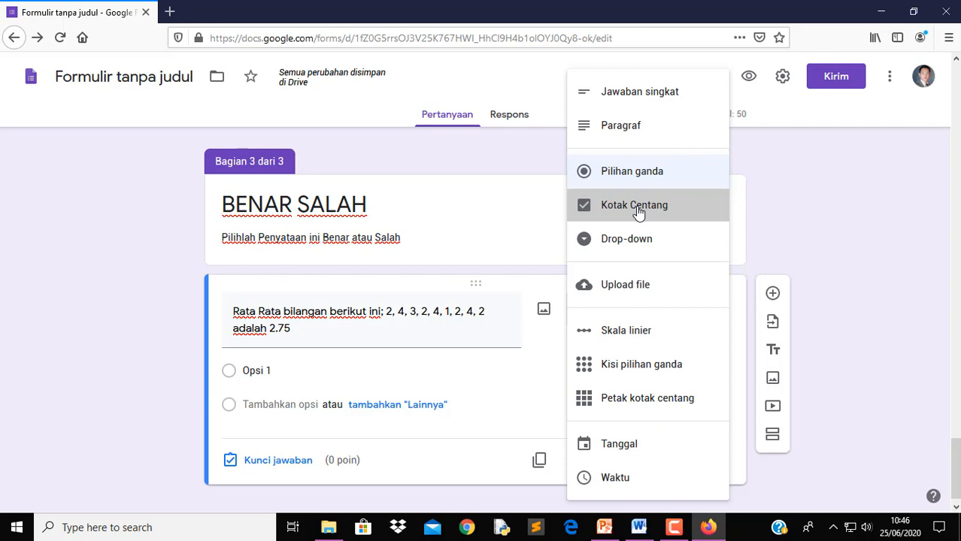
click(272, 372)
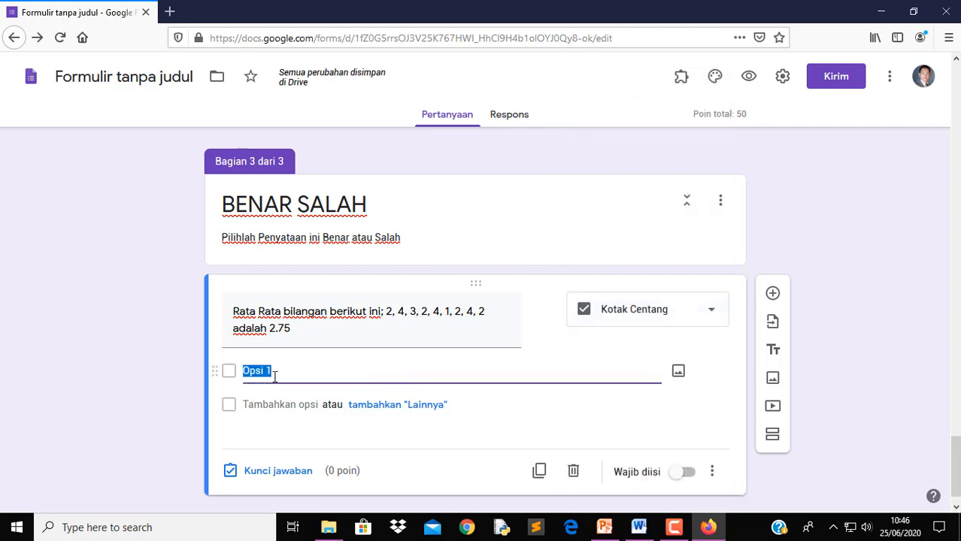
Give the question BENAR and SALAH options and make it required
text(b)
key(BackSpace)
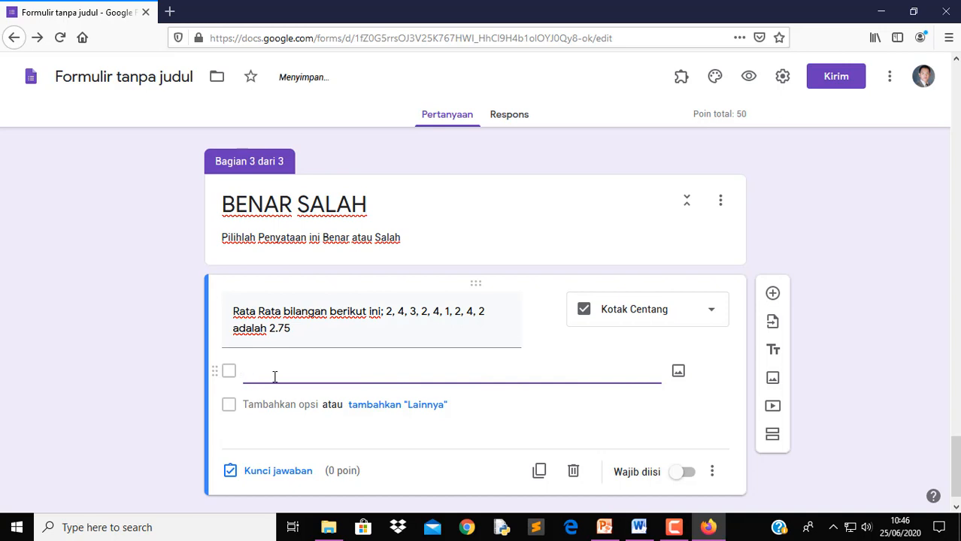
text(BENAR)
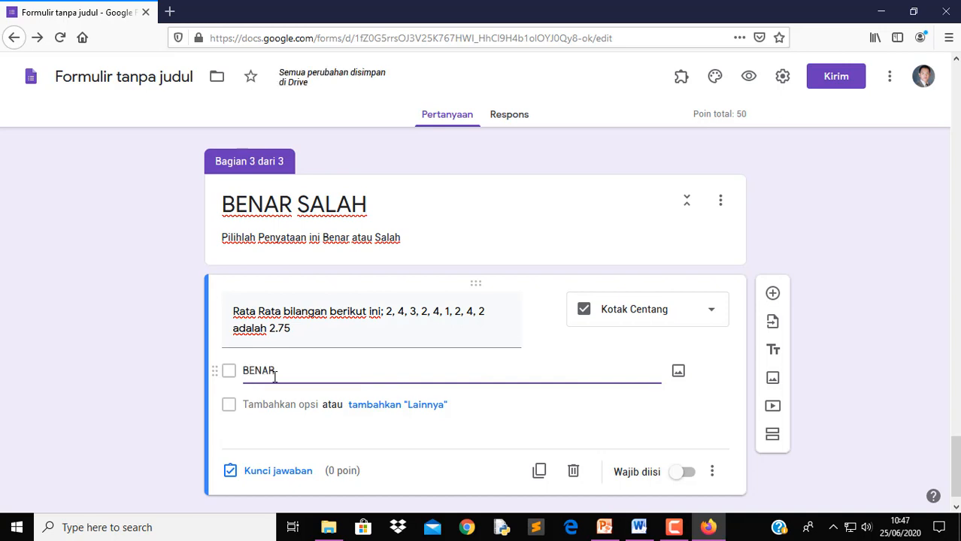
key(Tab)
key(Tab)
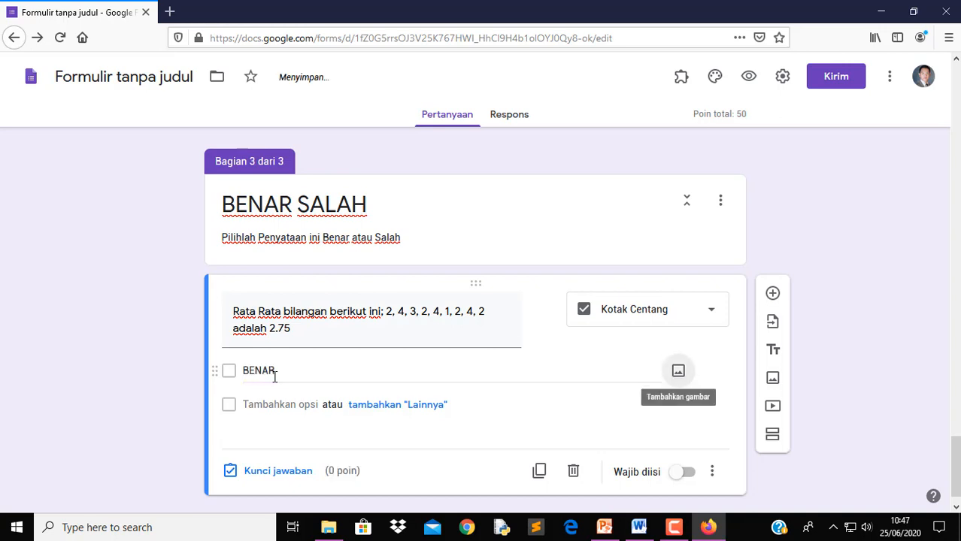
text(SALAH)
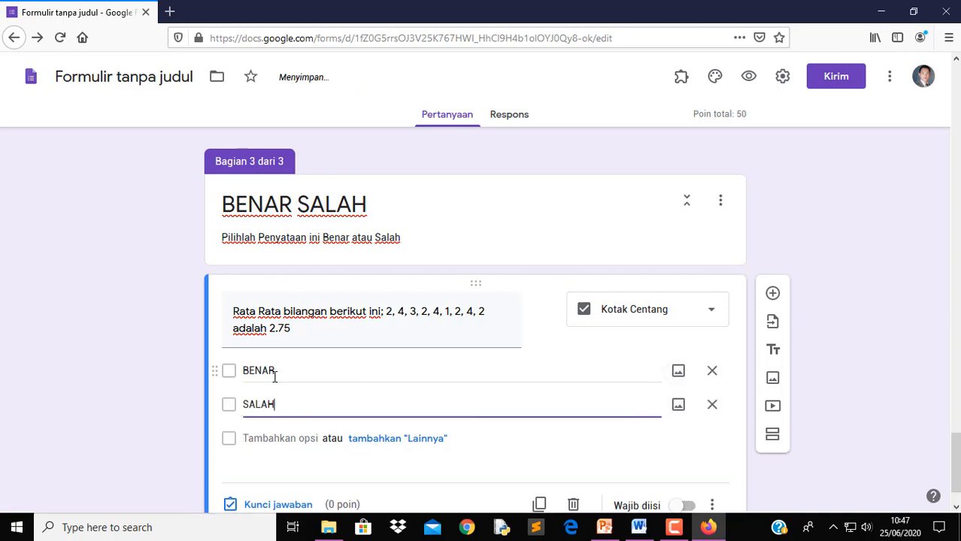
click(715, 481)
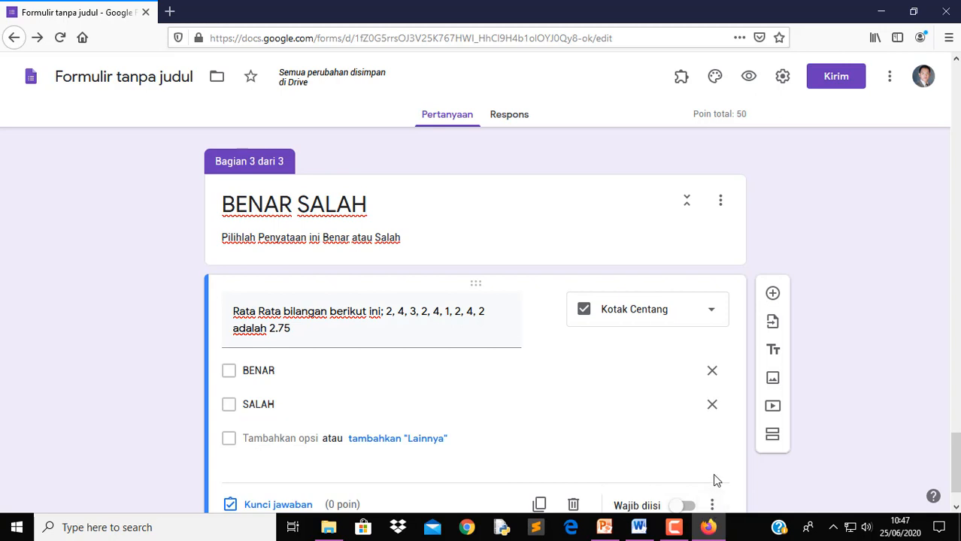
click(693, 508)
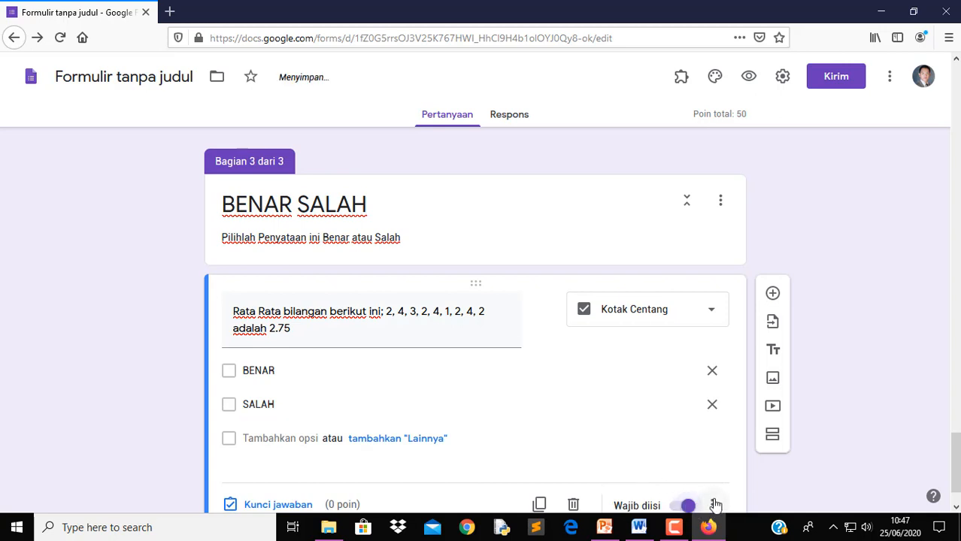
Key SALAH as the correct answer, worth 10 points
click(717, 443)
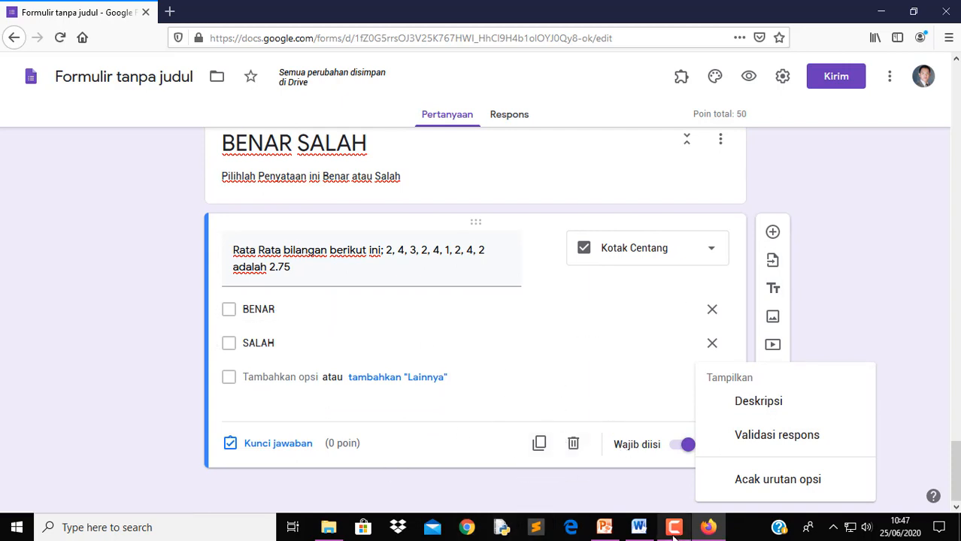
click(642, 535)
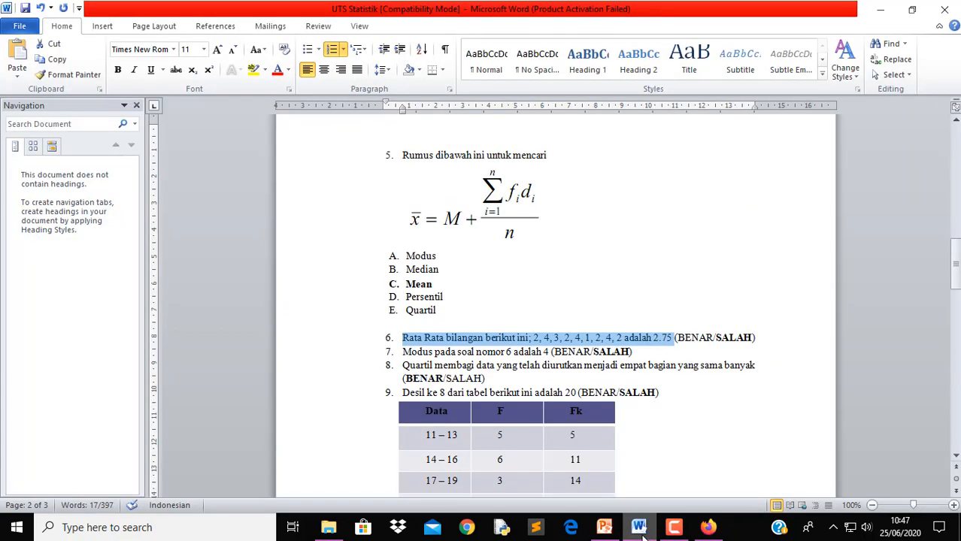
click(641, 536)
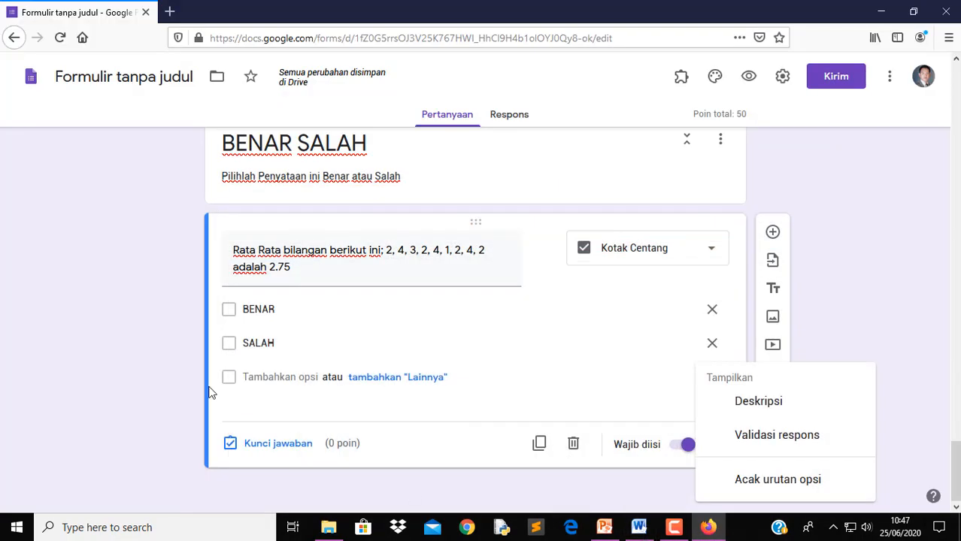
click(275, 450)
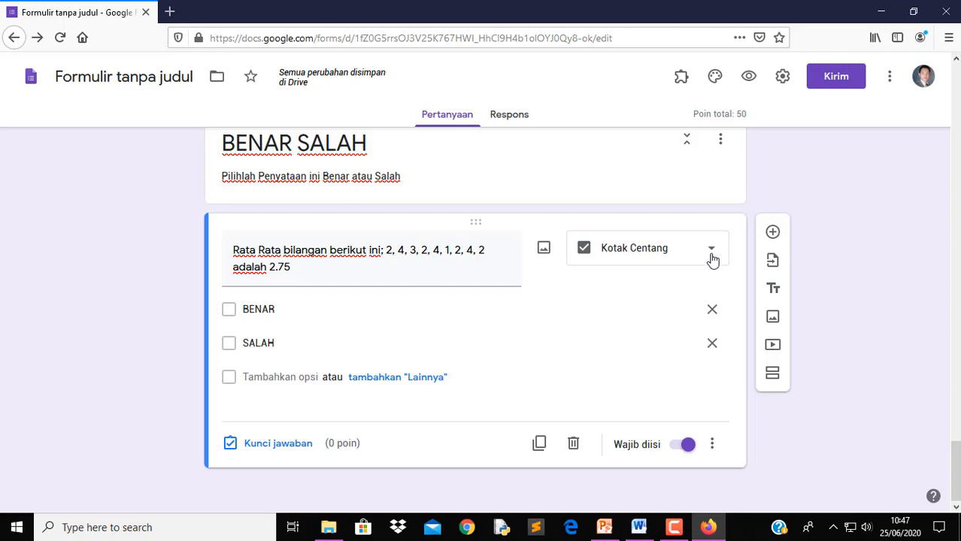
click(272, 445)
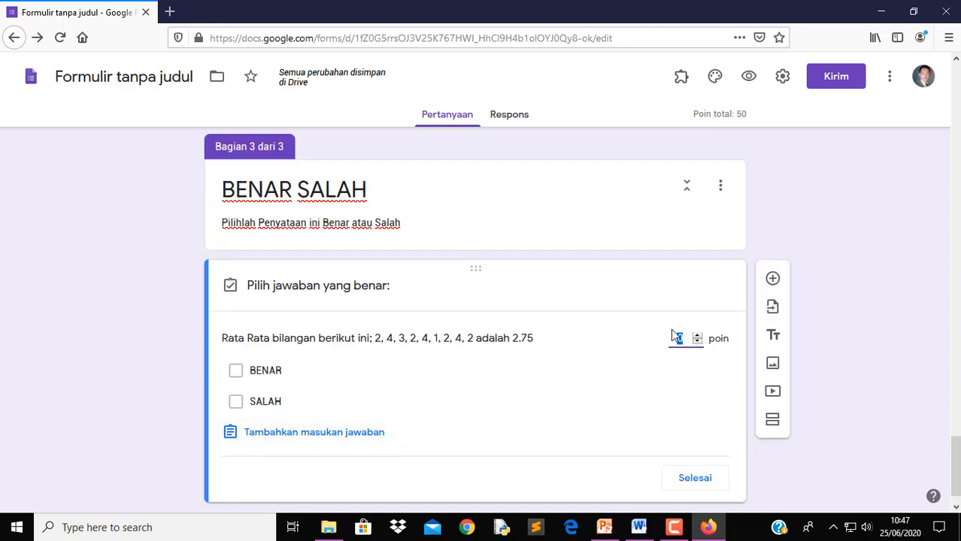
text(10)
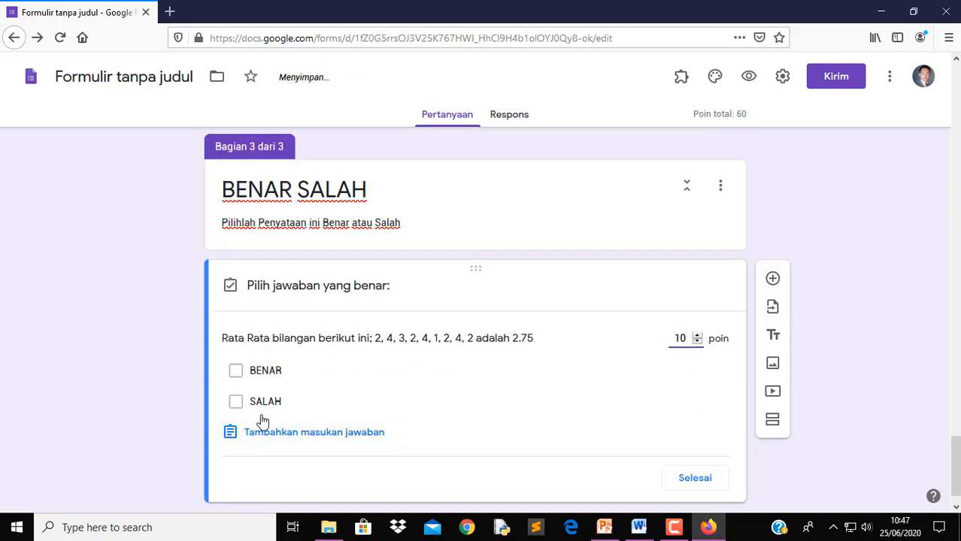
click(236, 402)
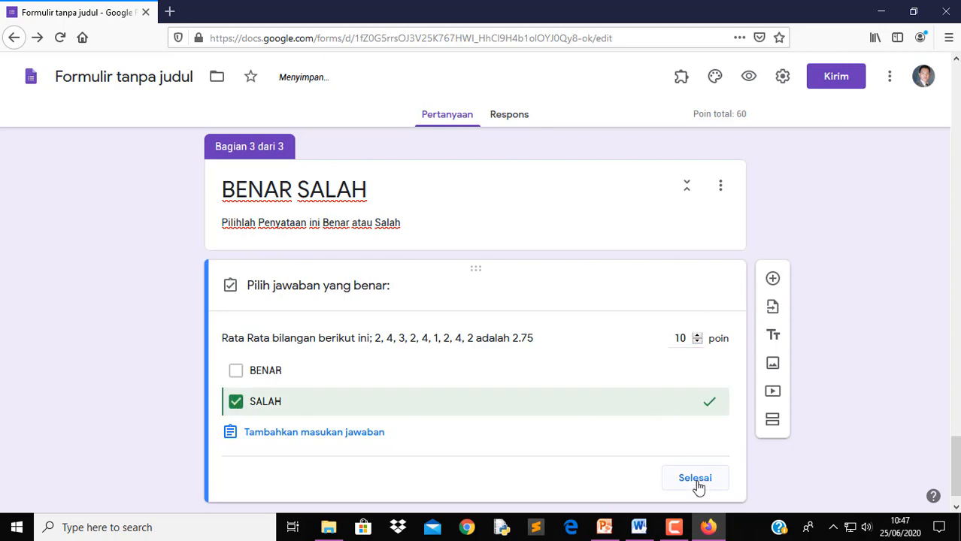
click(695, 480)
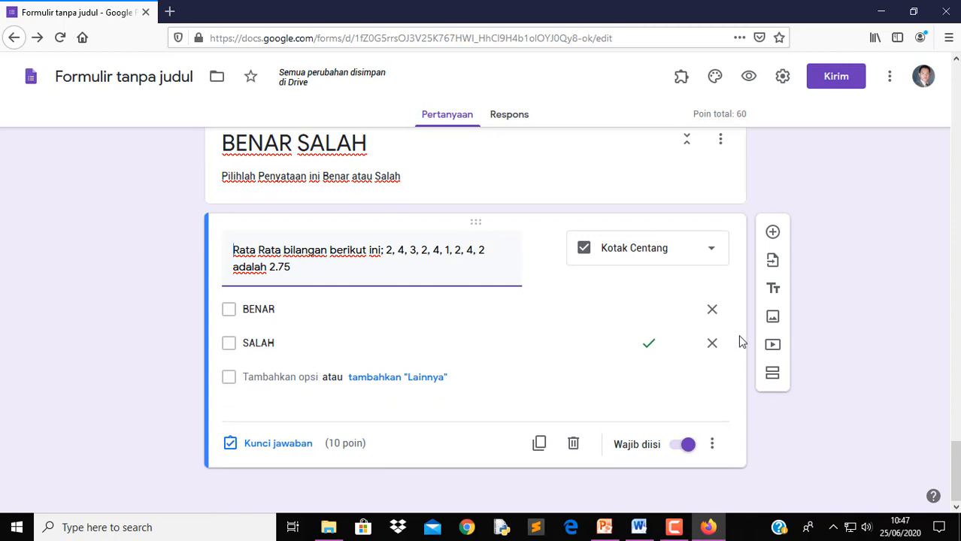
Add a question with Word's item 7, 'Modus pada soal nomor 6 adalah 4', without '7.'
click(770, 238)
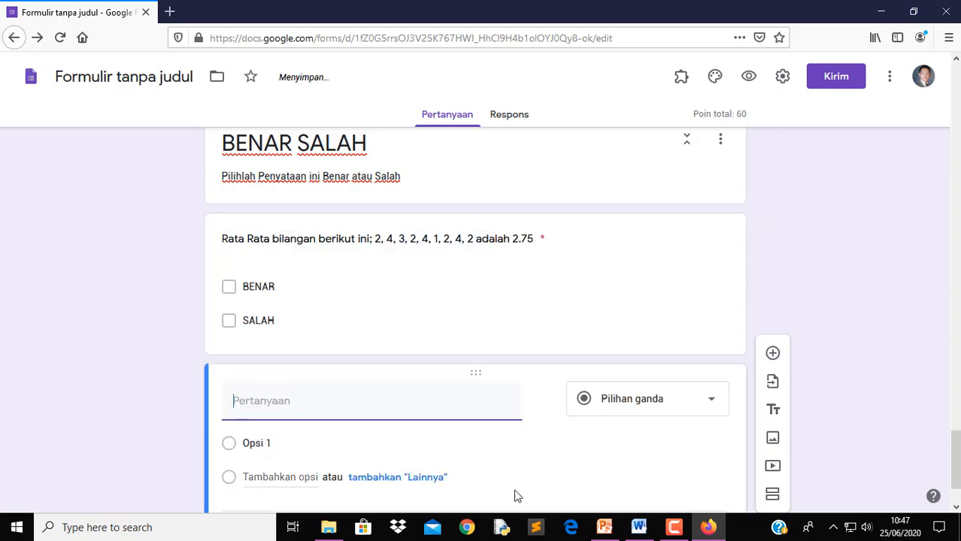
click(638, 527)
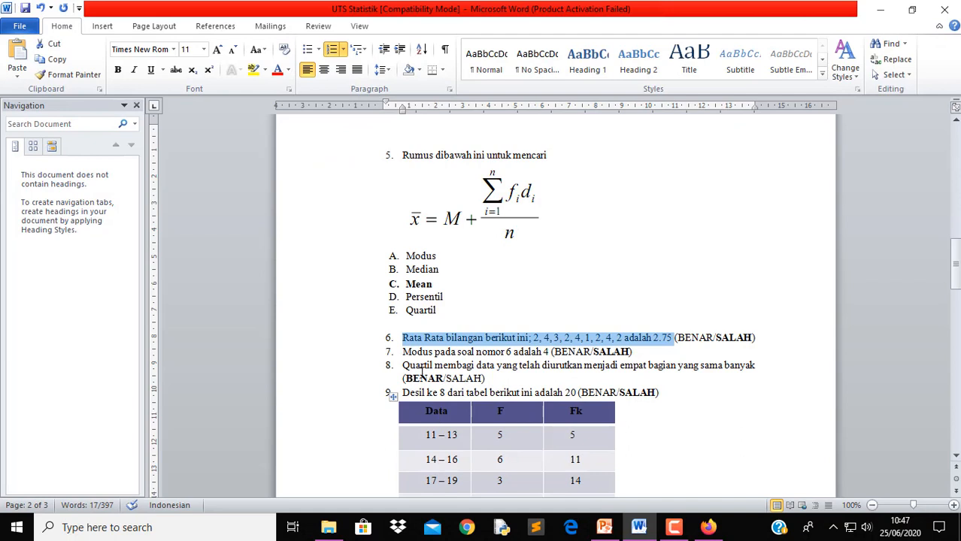
drag(404, 352, 550, 352)
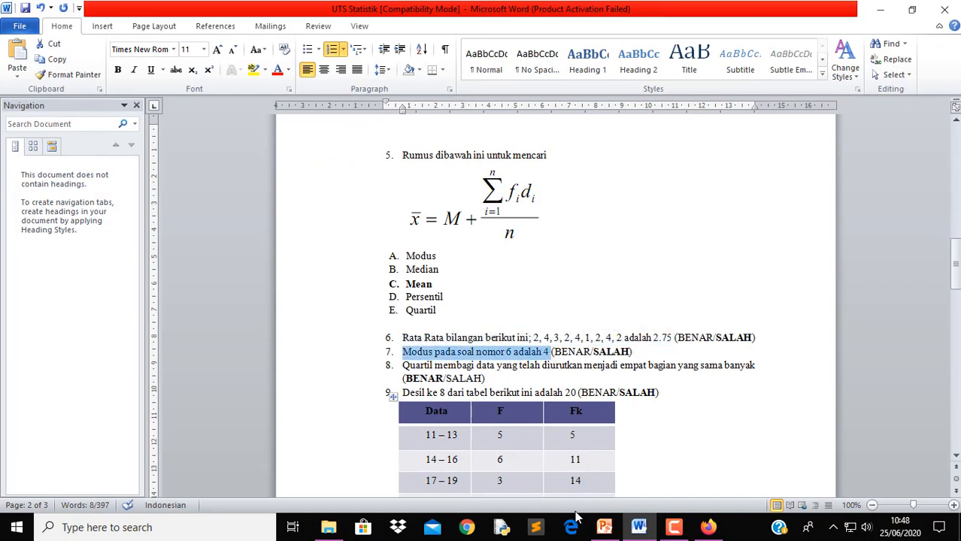
click(708, 529)
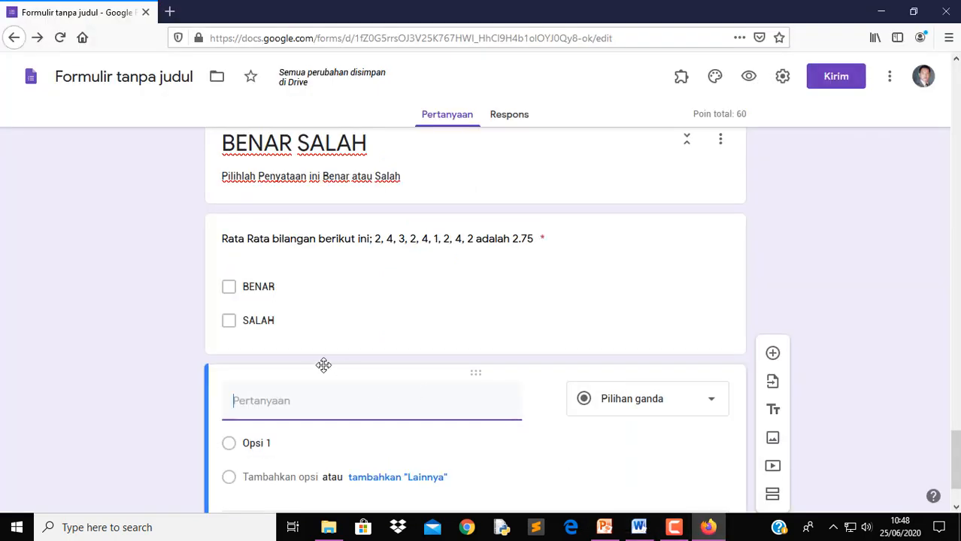
text(7.	Modus pada soal nomor 6 adalah 4)
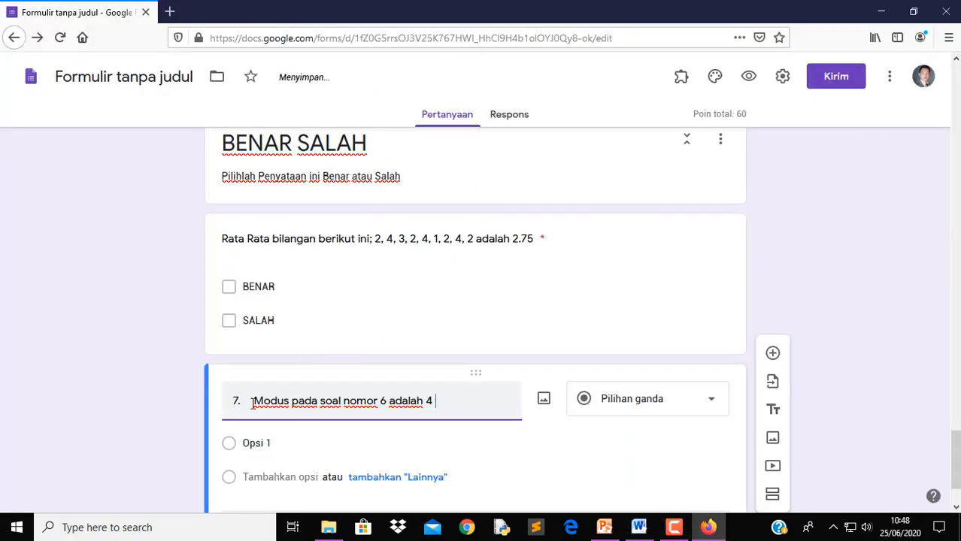
drag(253, 401, 209, 385)
key(BackSpace)
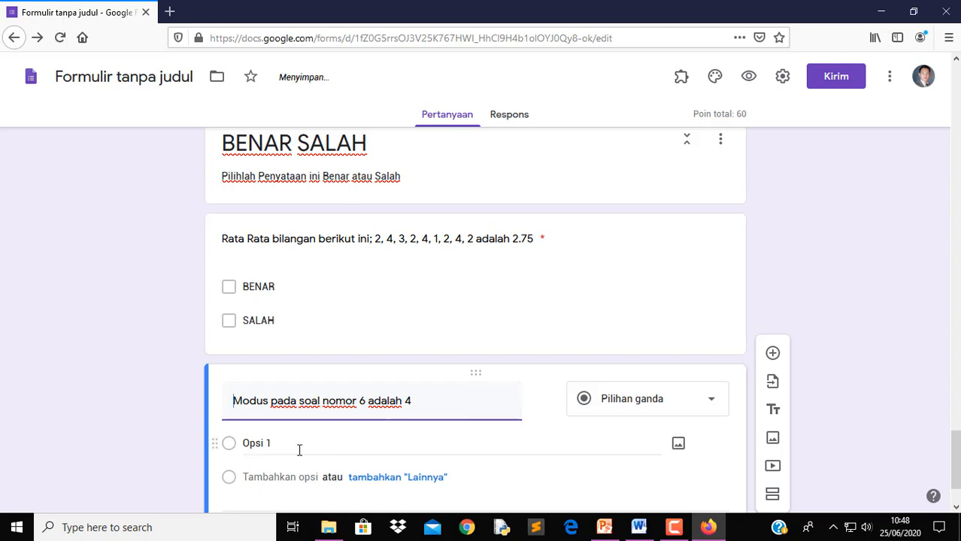
Make it a required checkbox question with BENAR and SALAH options
click(676, 412)
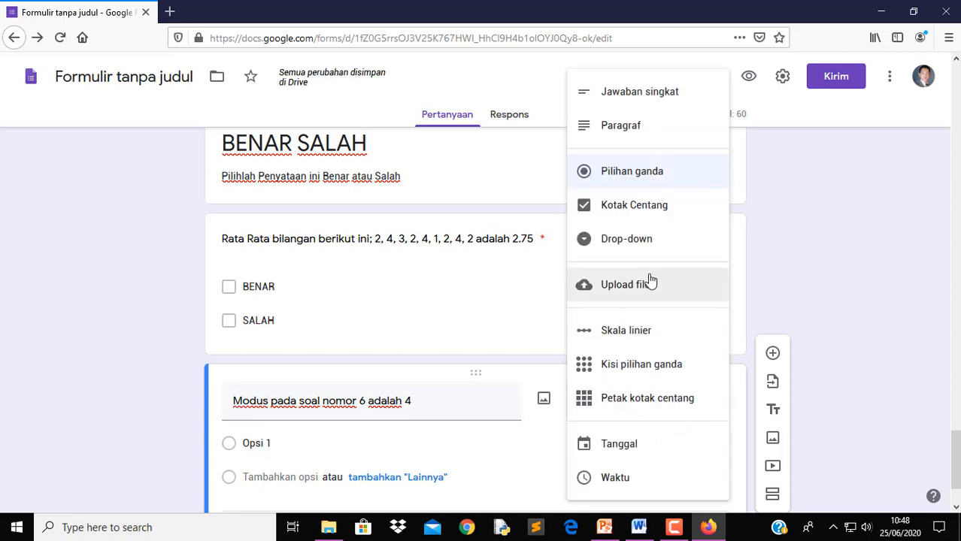
click(649, 216)
click(307, 446)
text(BENAR)
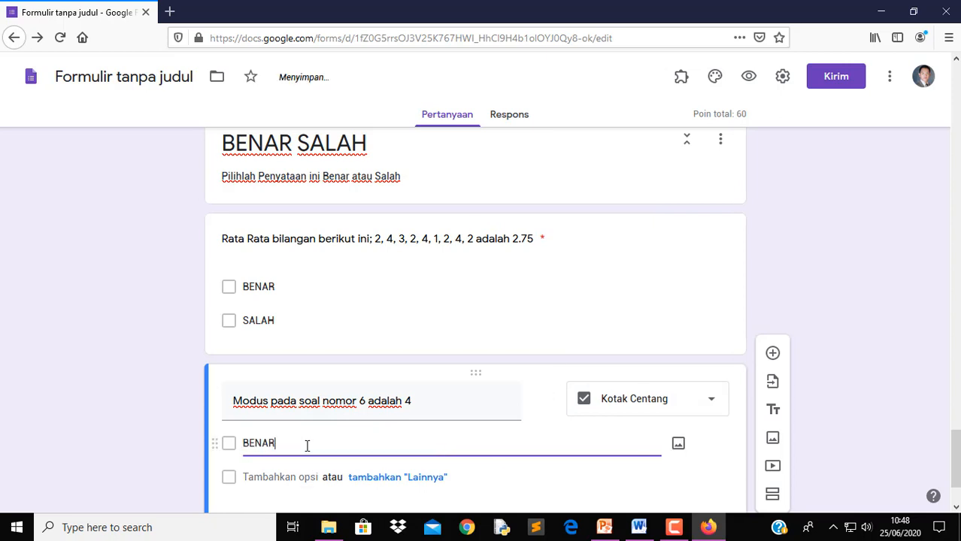
key(Return)
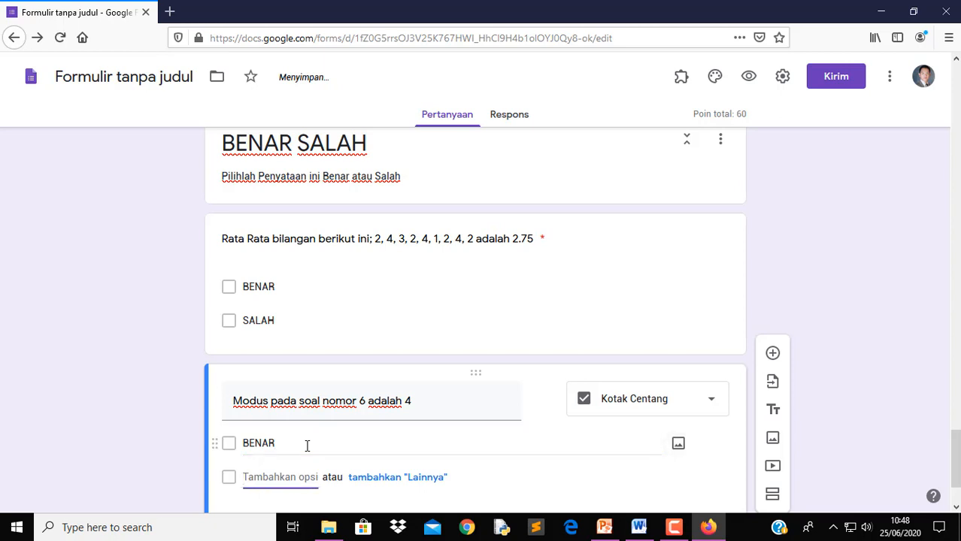
text(SALAH)
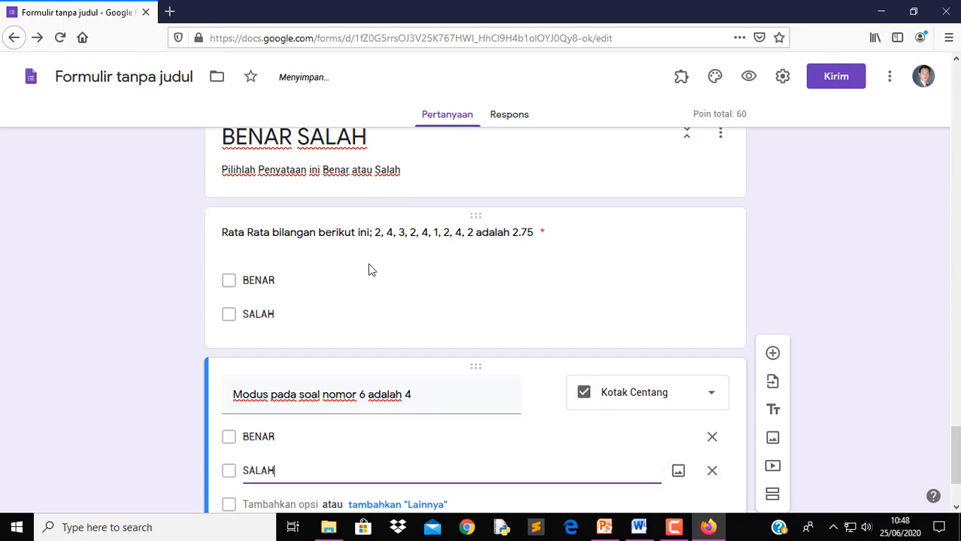
scroll(572, 432, down, 1)
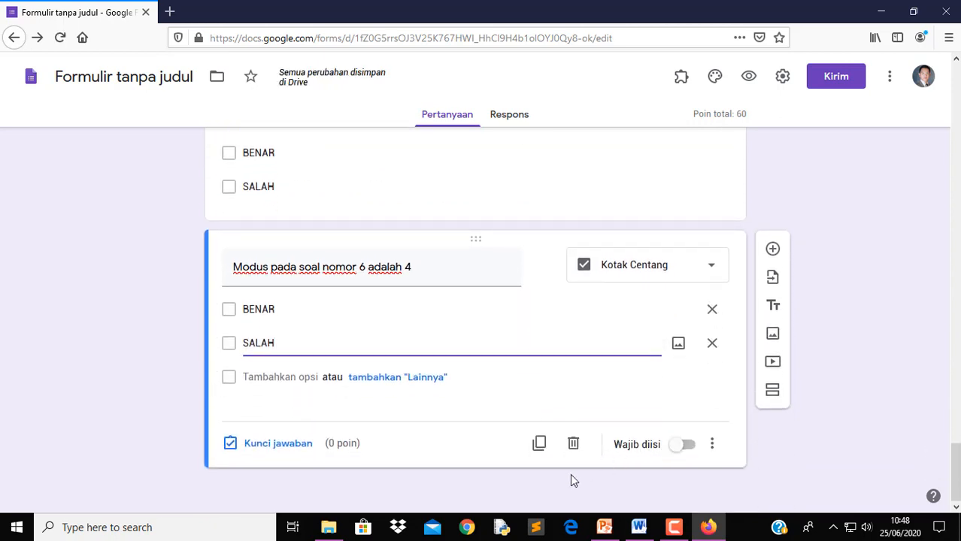
click(686, 446)
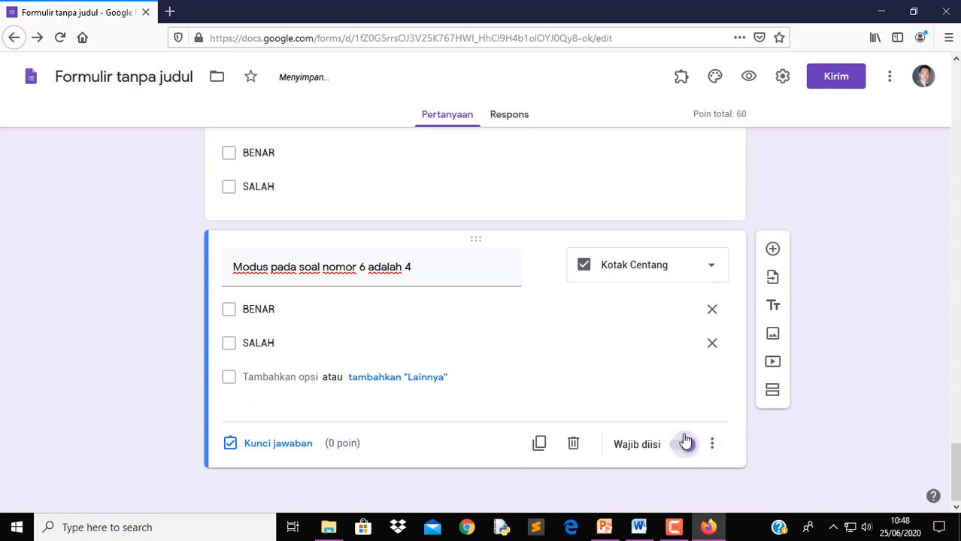
Key SALAH as the correct answer, worth 10 points
click(638, 528)
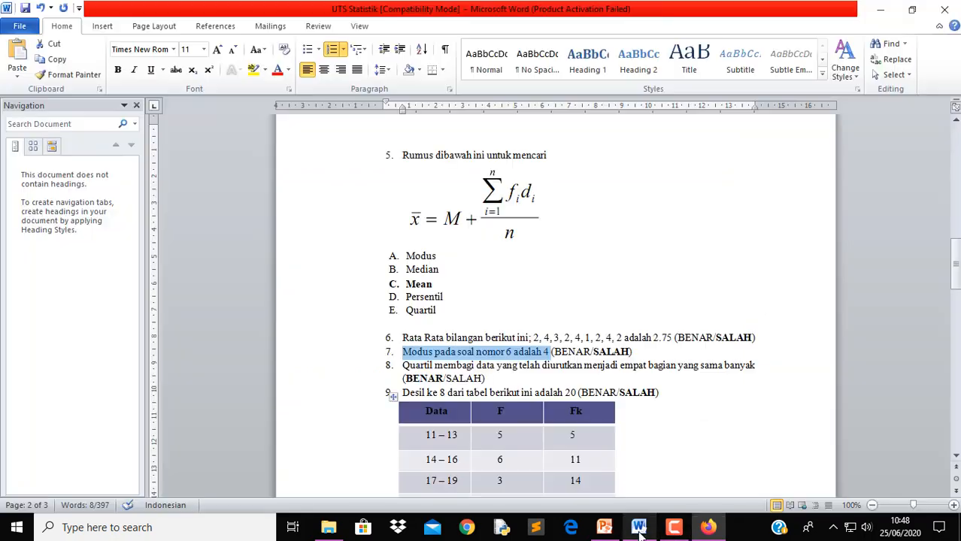
click(639, 528)
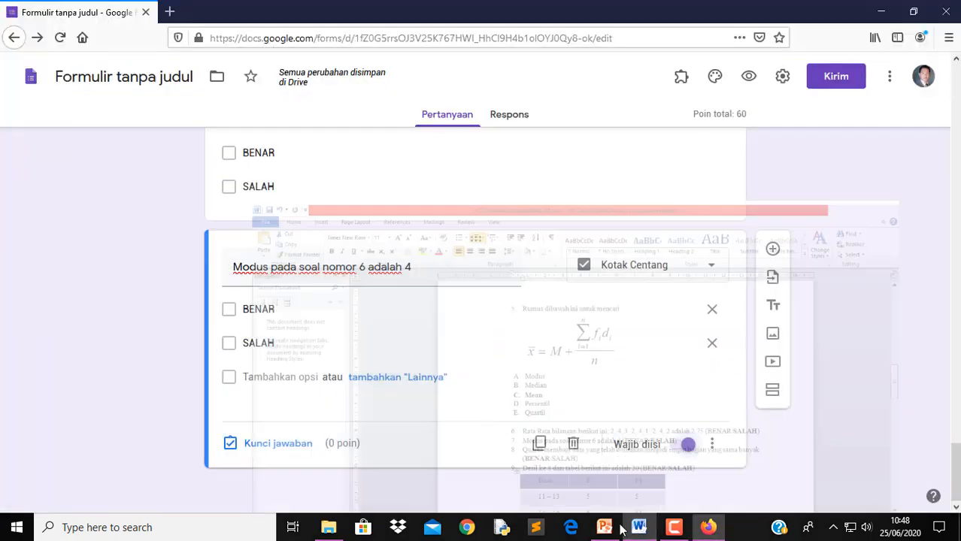
click(271, 444)
click(259, 402)
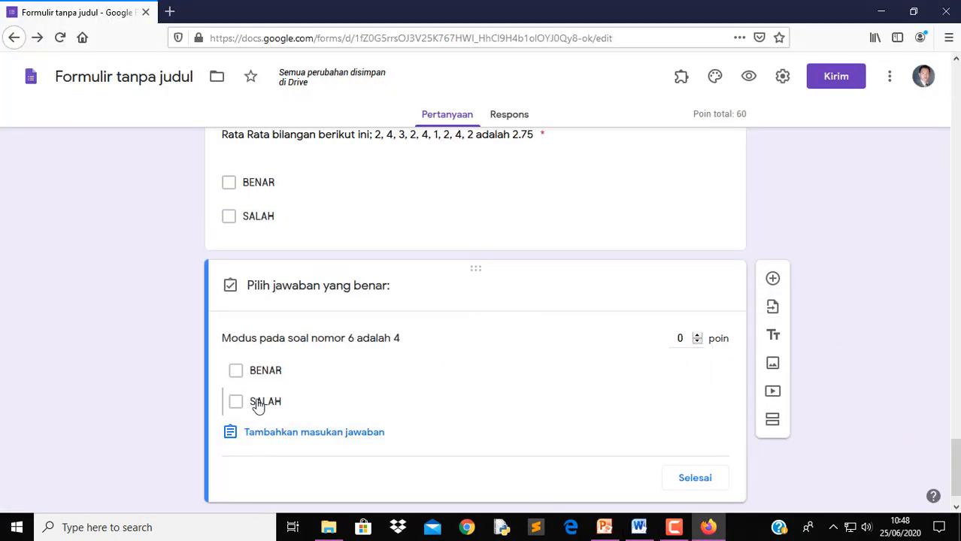
click(698, 340)
click(698, 340)
click(698, 340)
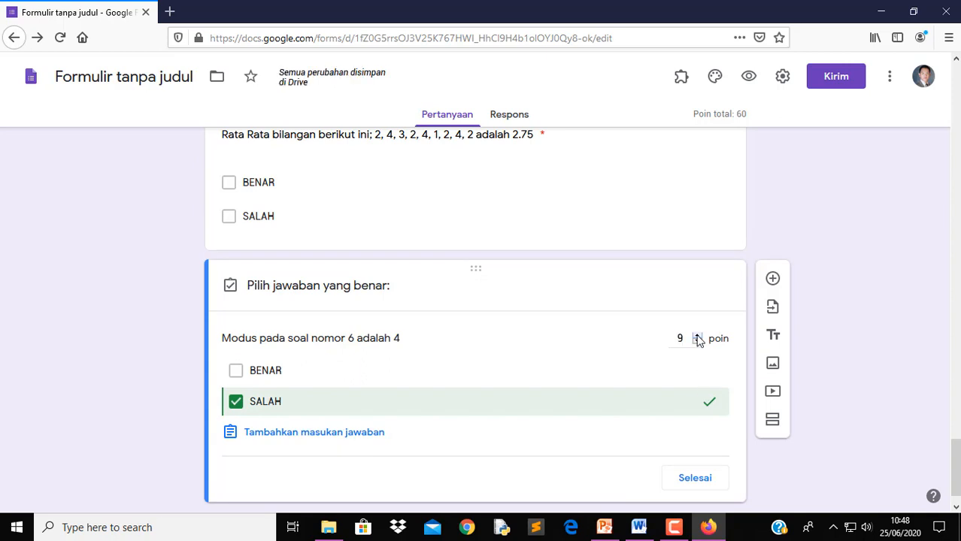
click(711, 480)
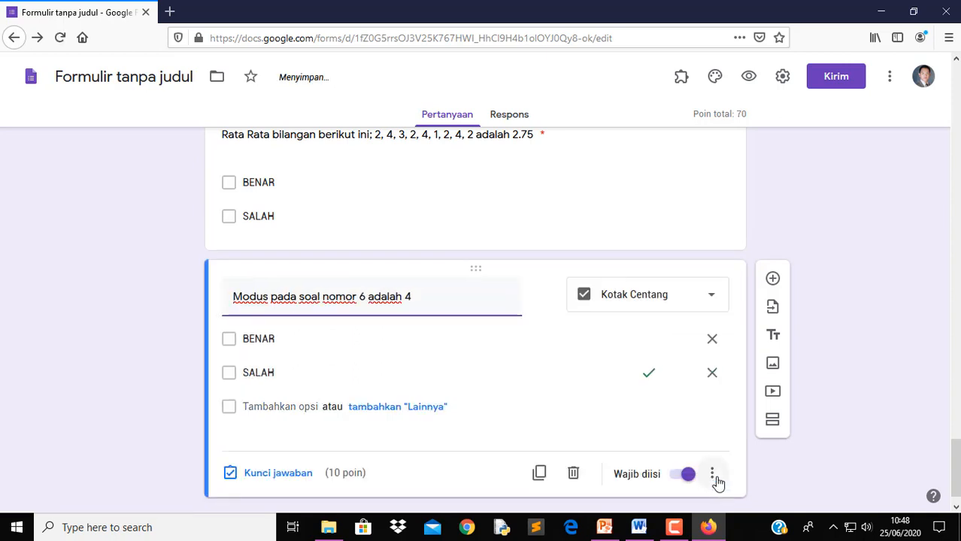
Add a question with Word's item 8 about quartiles dividing sorted data into four parts, without '8.'
click(640, 528)
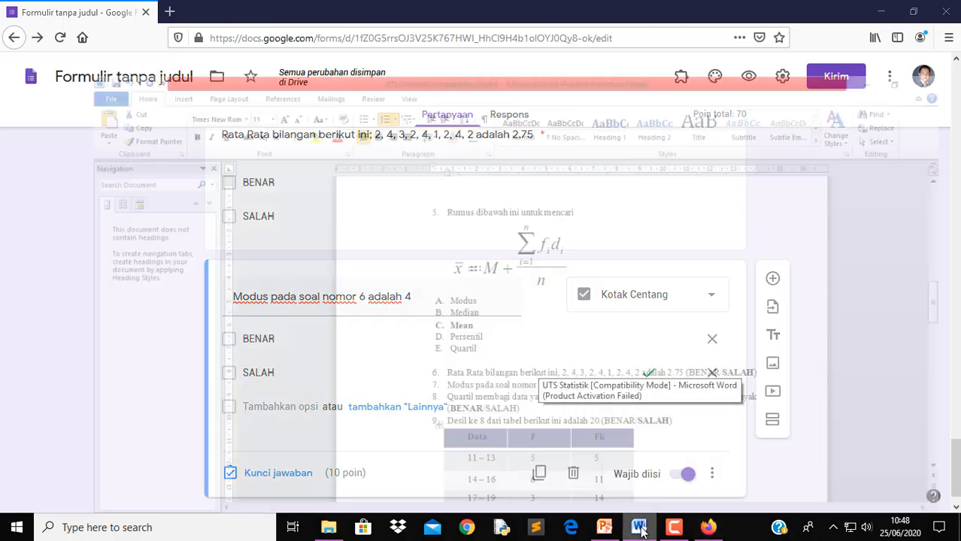
drag(404, 368, 745, 370)
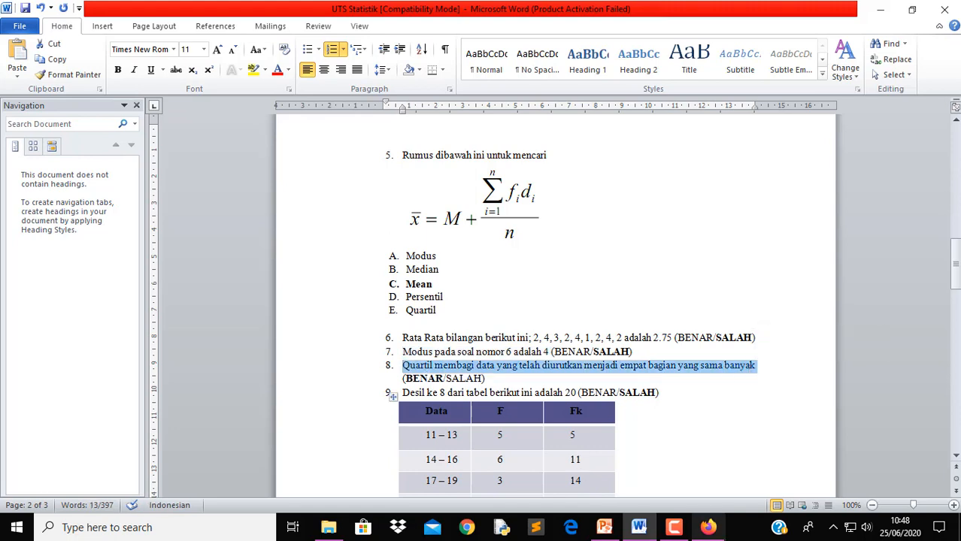
click(709, 528)
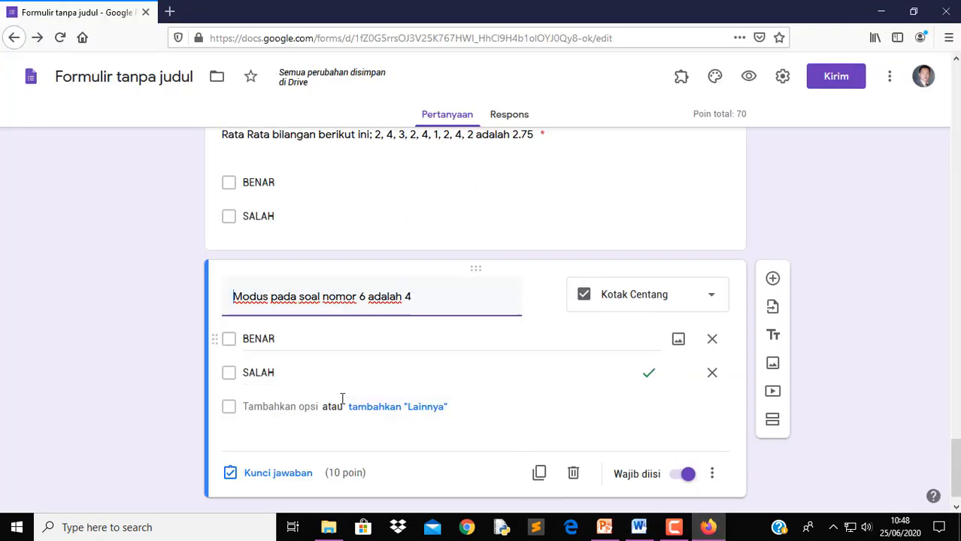
scroll(905, 363, down, 1)
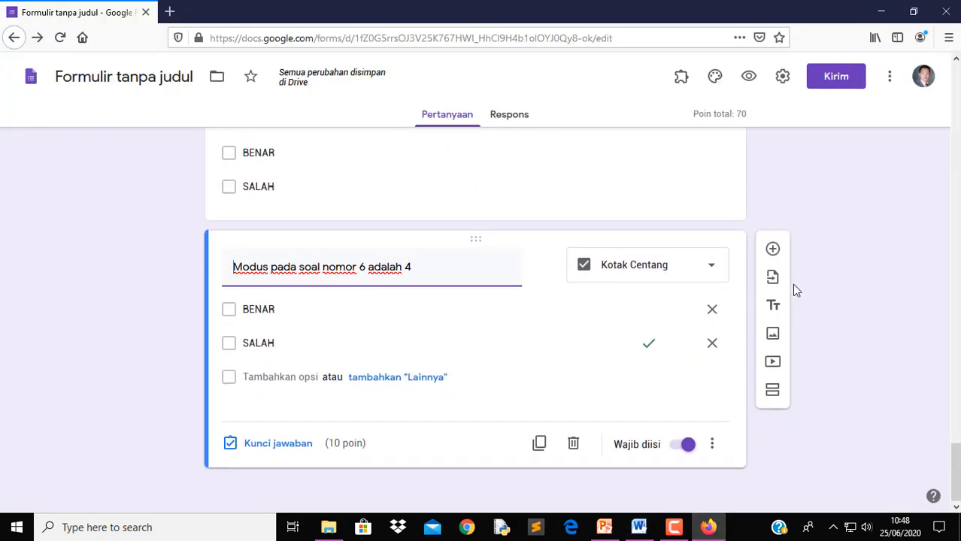
click(773, 250)
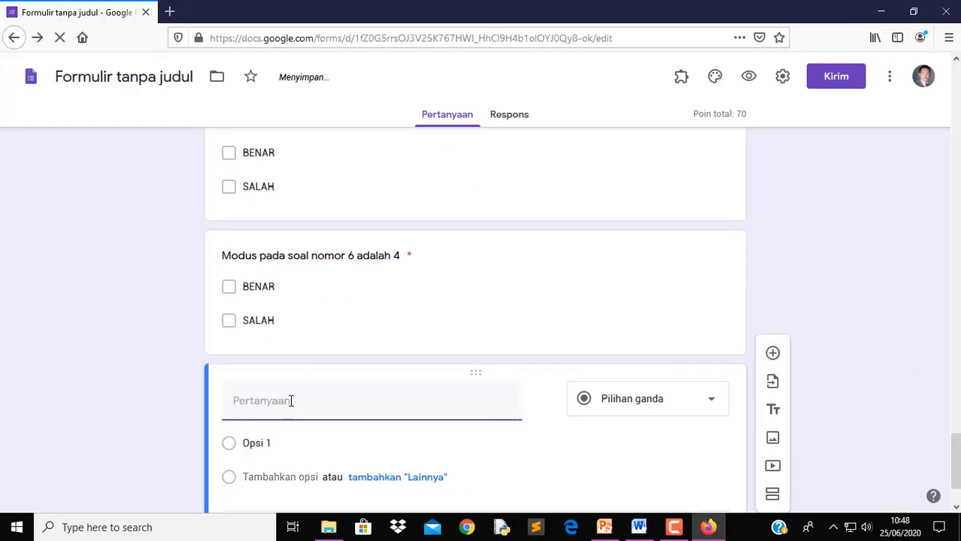
text(8.	Quartil membagi data yang telah diurutkan menjadi empat bagian yang sama banyak)
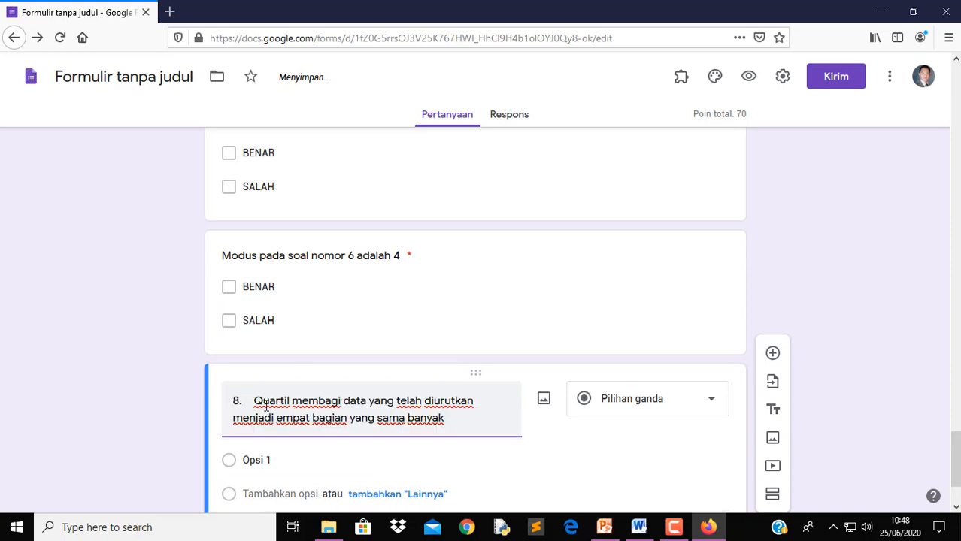
key(shift+Home)
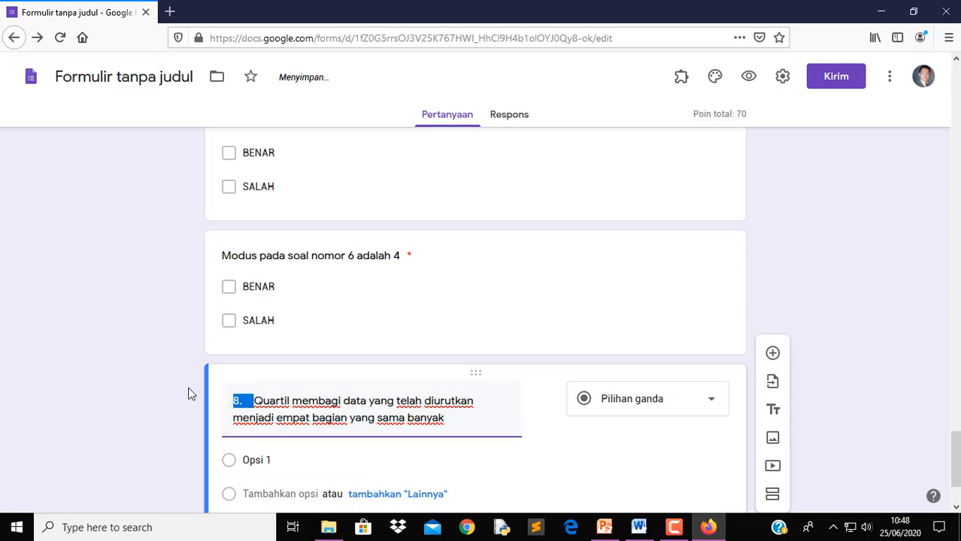
key(BackSpace)
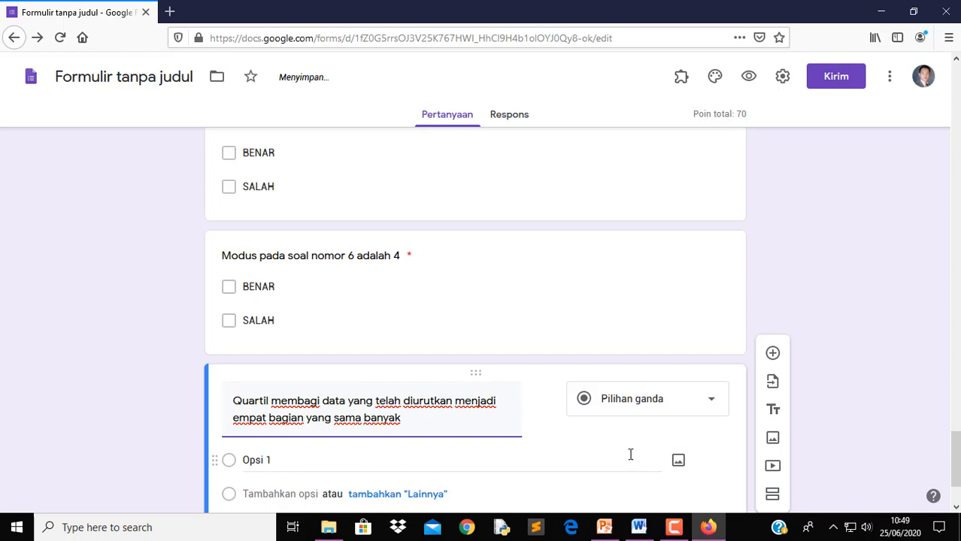
Make it a required checkbox question with BENAR and SALAH options
click(704, 408)
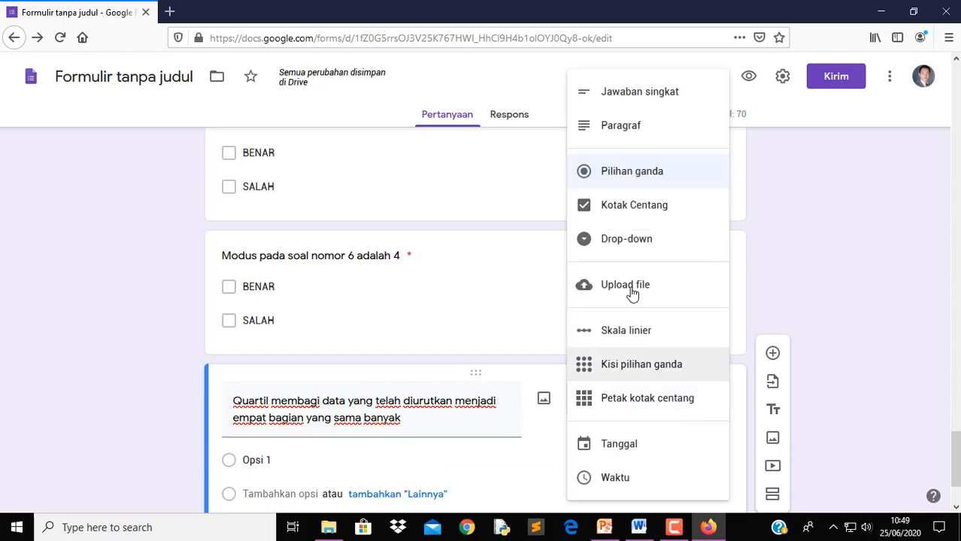
click(636, 211)
click(322, 458)
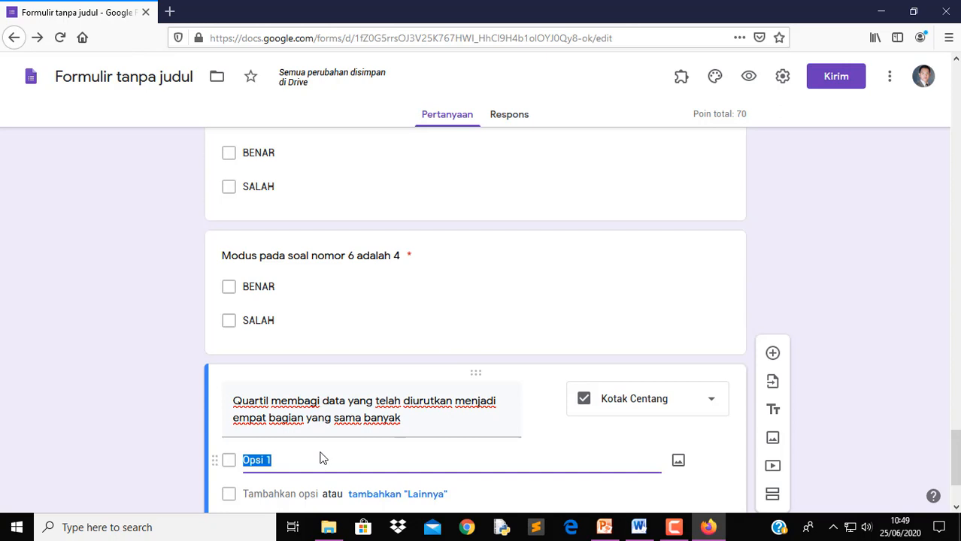
text(BENAR)
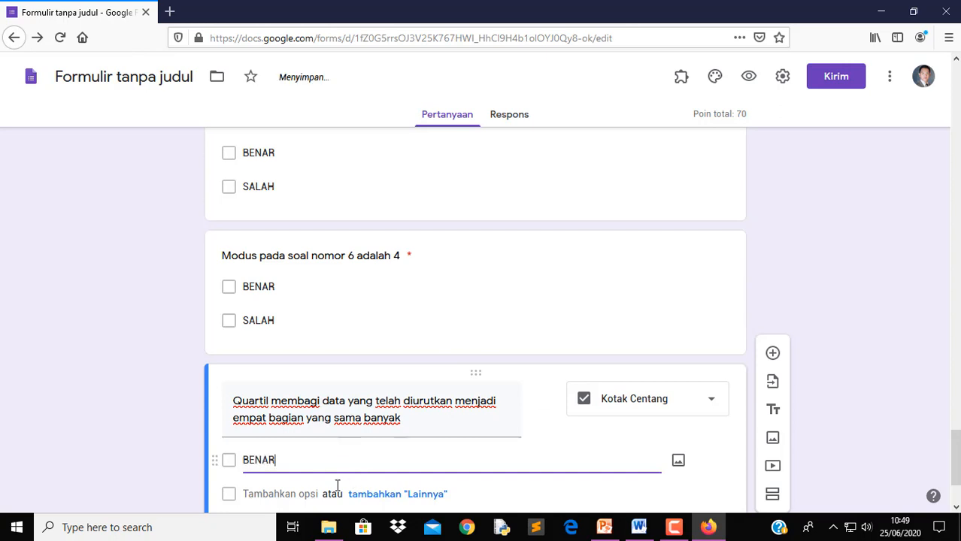
scroll(301, 467, down, 2)
click(256, 424)
text(SAL)
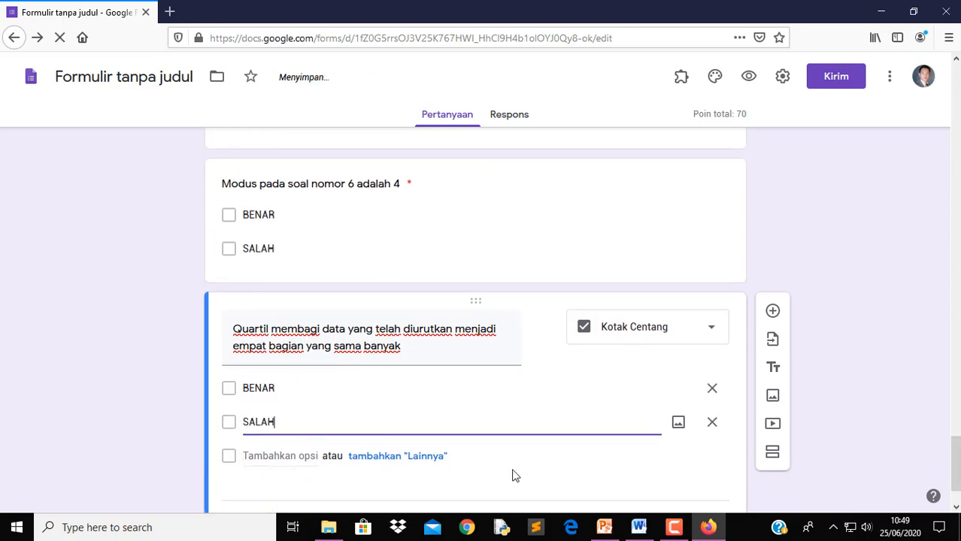
text(AH)
scroll(508, 475, down, 2)
click(684, 444)
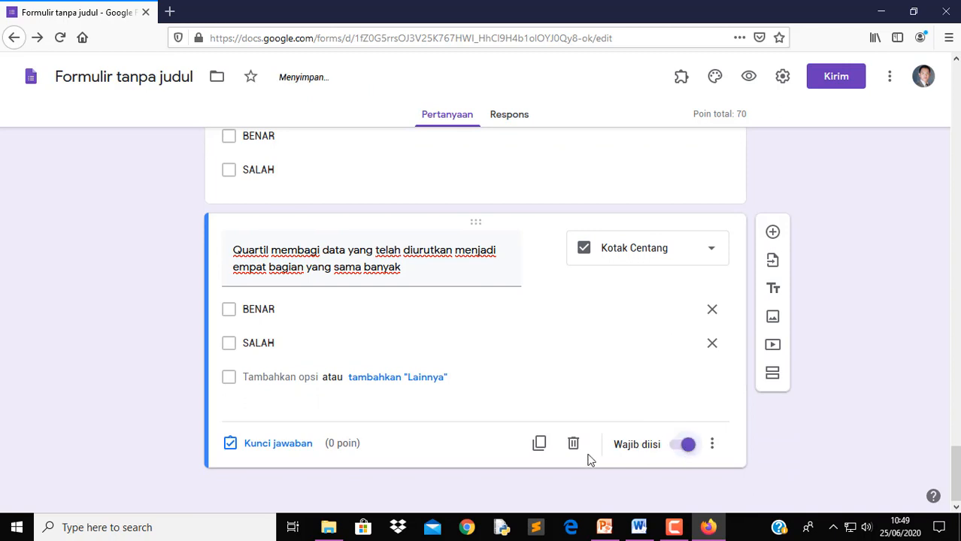
Key BENAR as the correct answer, worth 10 points
click(288, 450)
click(682, 345)
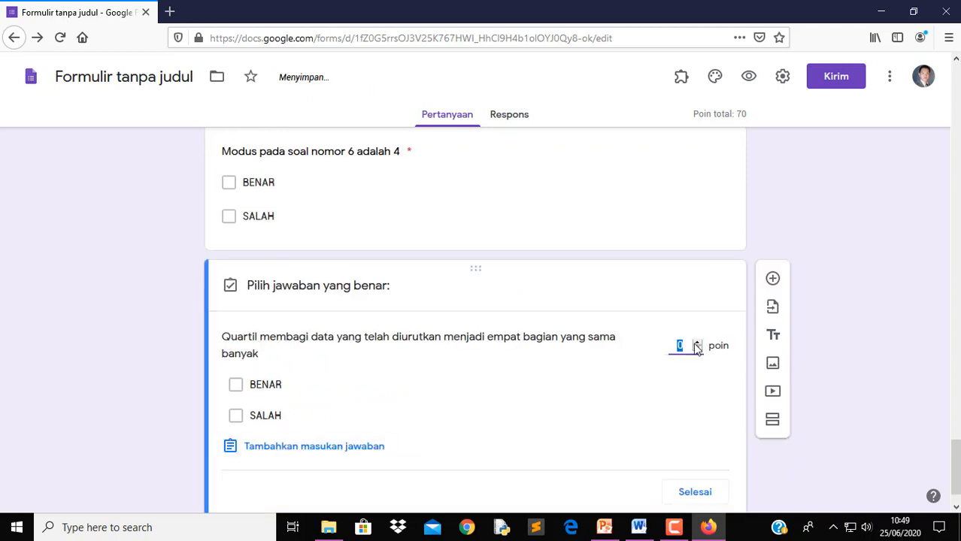
text(10)
click(236, 385)
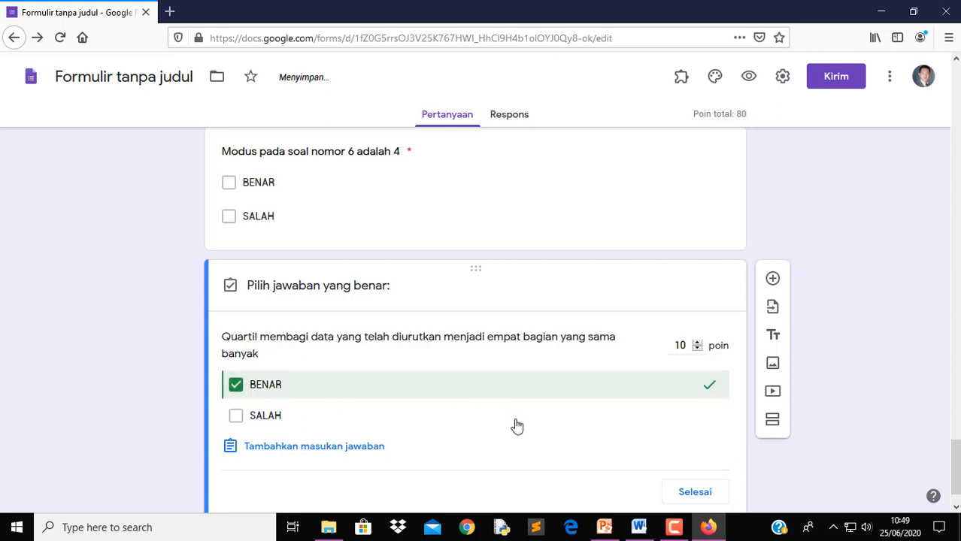
click(690, 492)
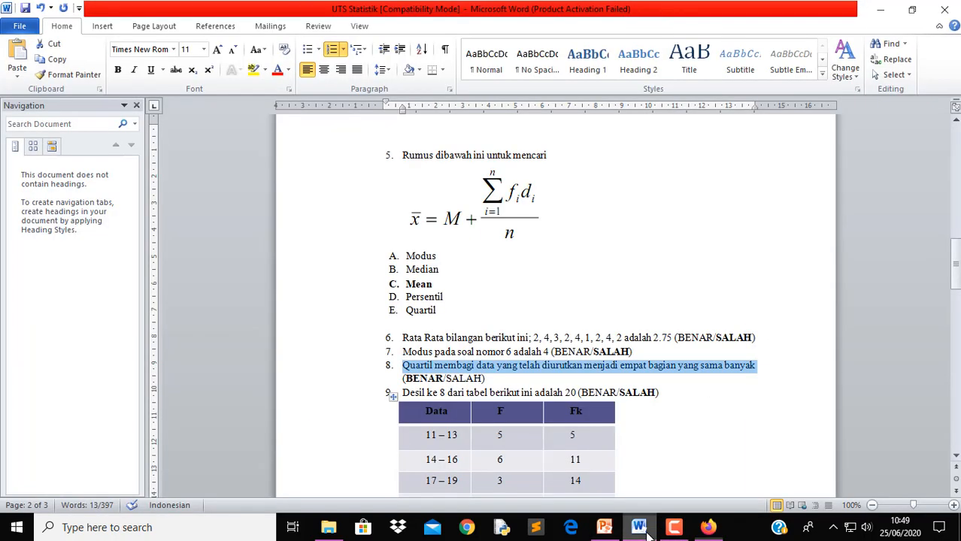
Add a question with Word's item 9, 'Desil ke 8 dari tabel berikut ini adalah 20', without '9.'
click(639, 527)
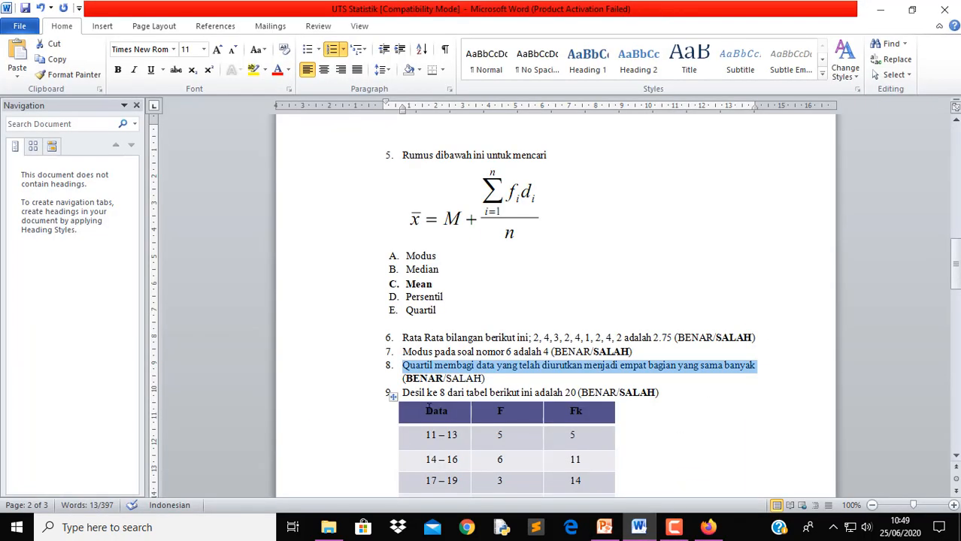
drag(404, 393, 584, 394)
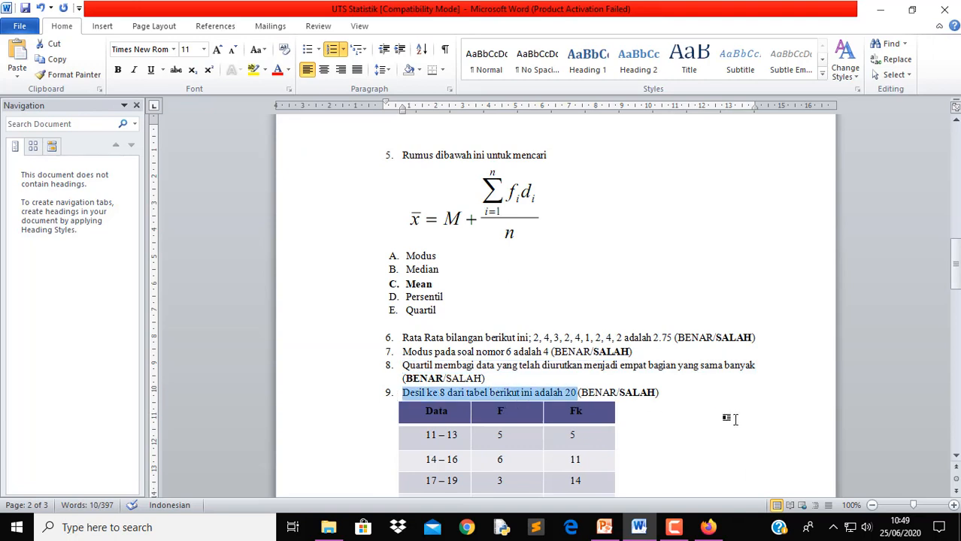
scroll(729, 416, down, 4)
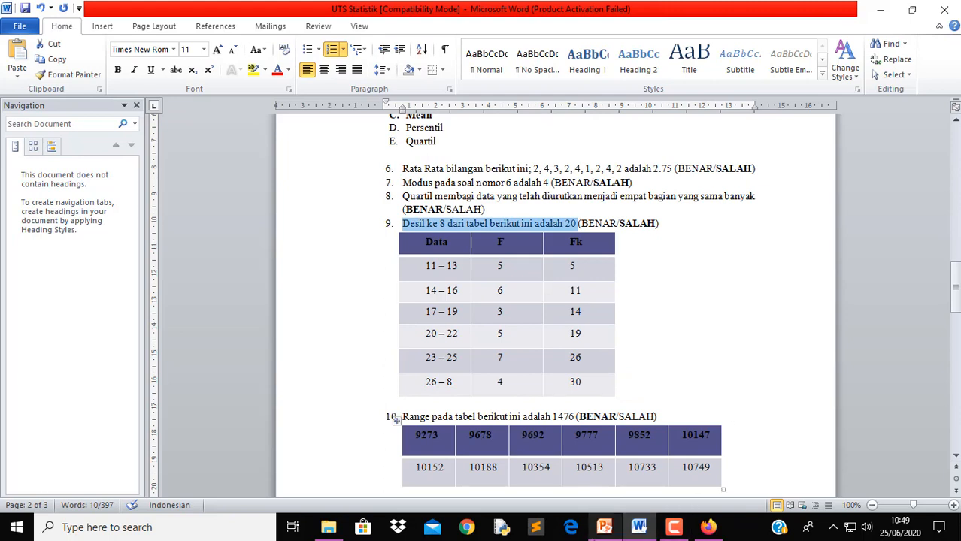
click(708, 531)
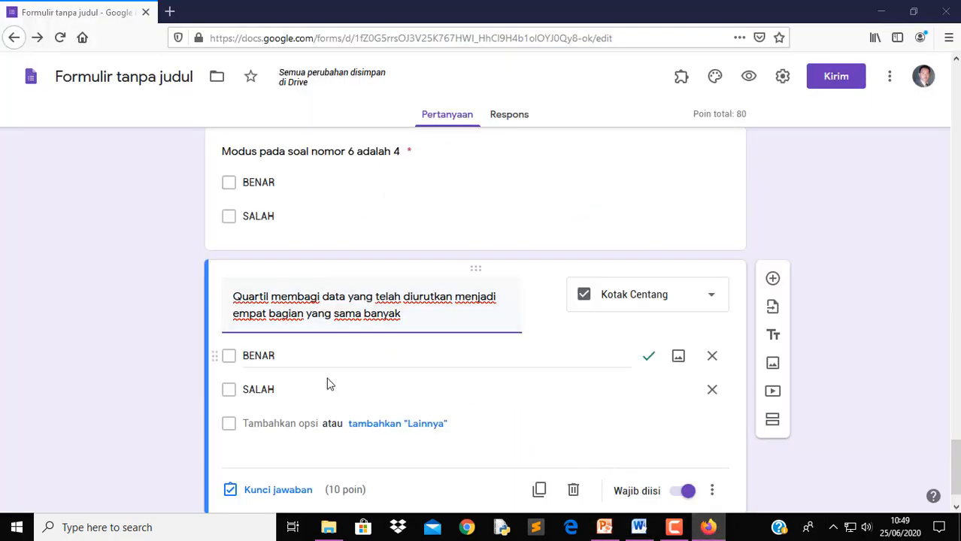
scroll(429, 369, down, 1)
click(772, 232)
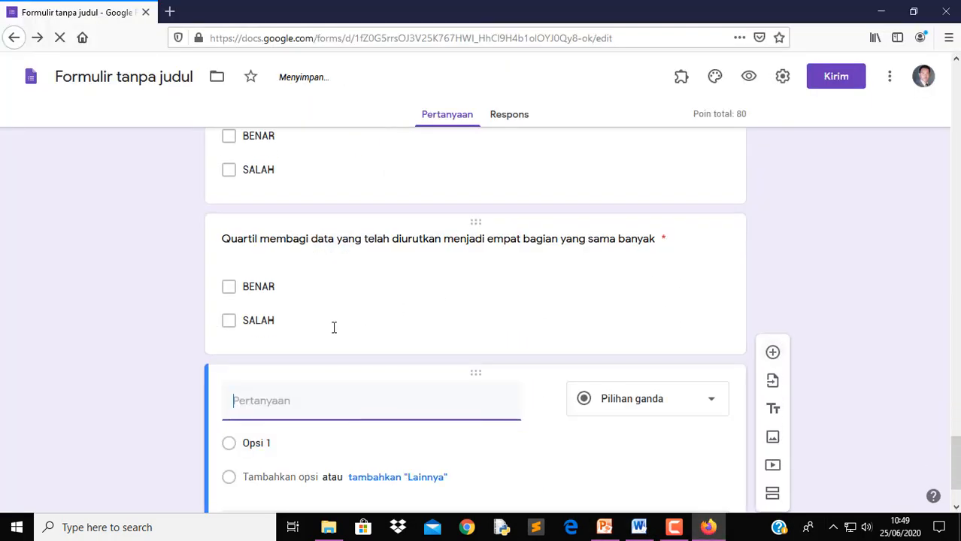
text(9. Desil ke 8 dari tabel berikut ini adalah 20)
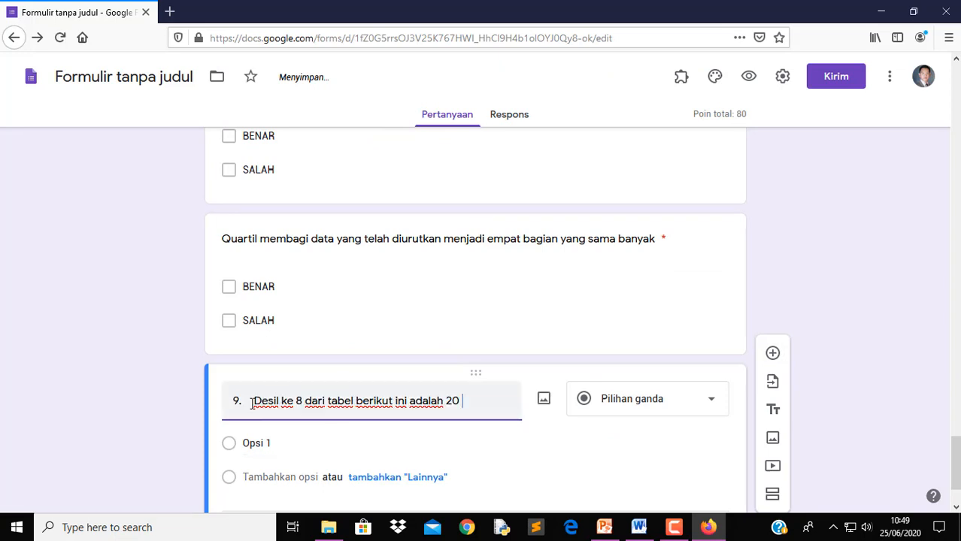
key(BackSpace)
key(BackSpace)
key(BackSpace)
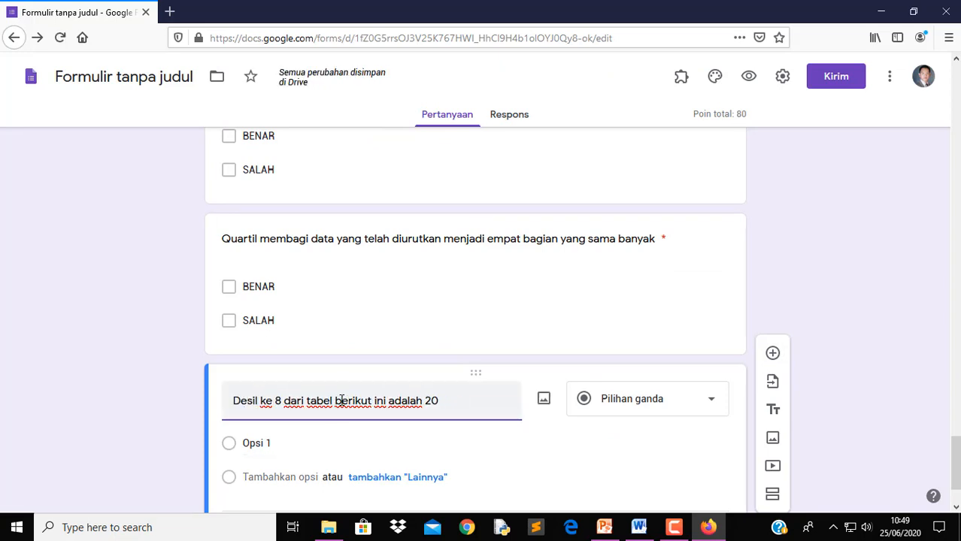
Make it a checkbox question with BENAR and SALAH options
click(678, 408)
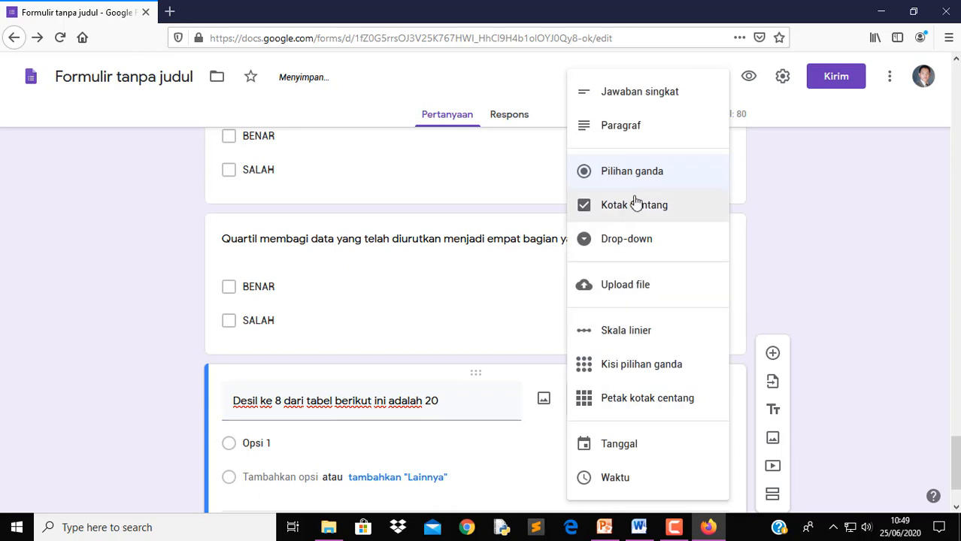
click(634, 210)
click(278, 443)
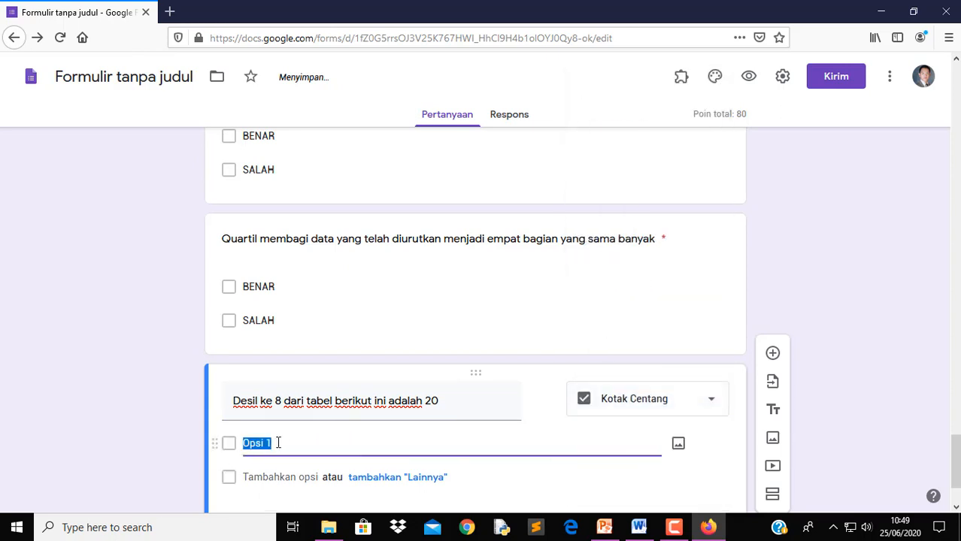
text(BENAR)
click(262, 477)
text(SALAH)
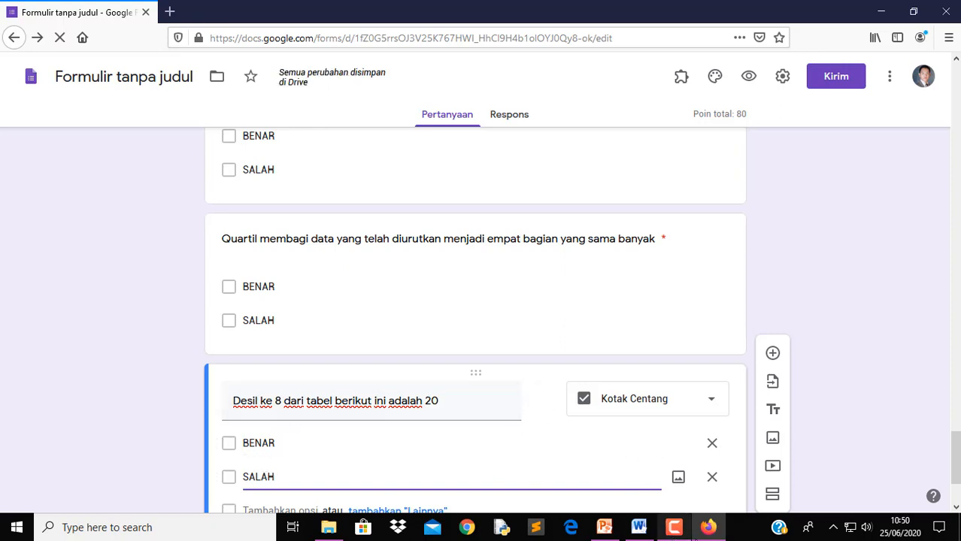
click(639, 528)
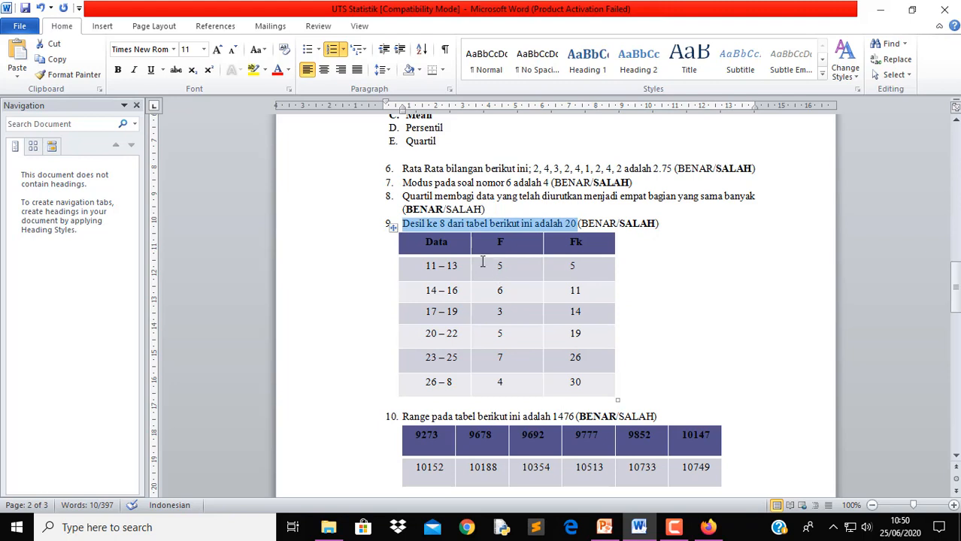
click(391, 228)
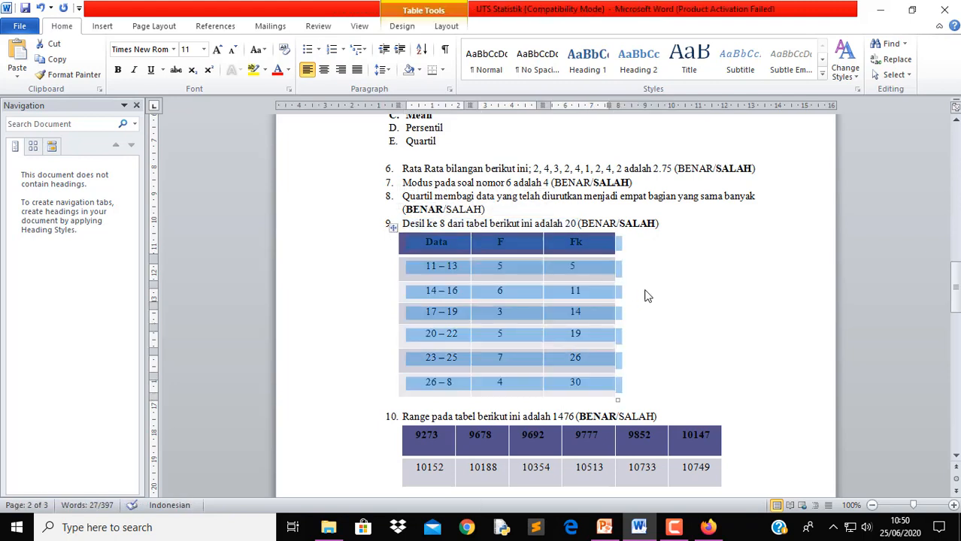
click(579, 274)
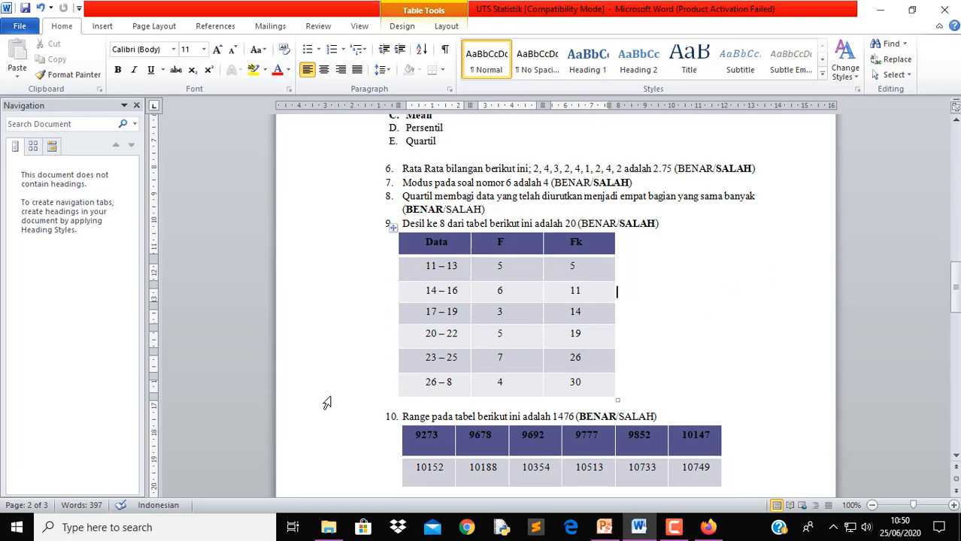
Paste the Word screenshot into Paint and crop the canvas to the frequency table
click(164, 528)
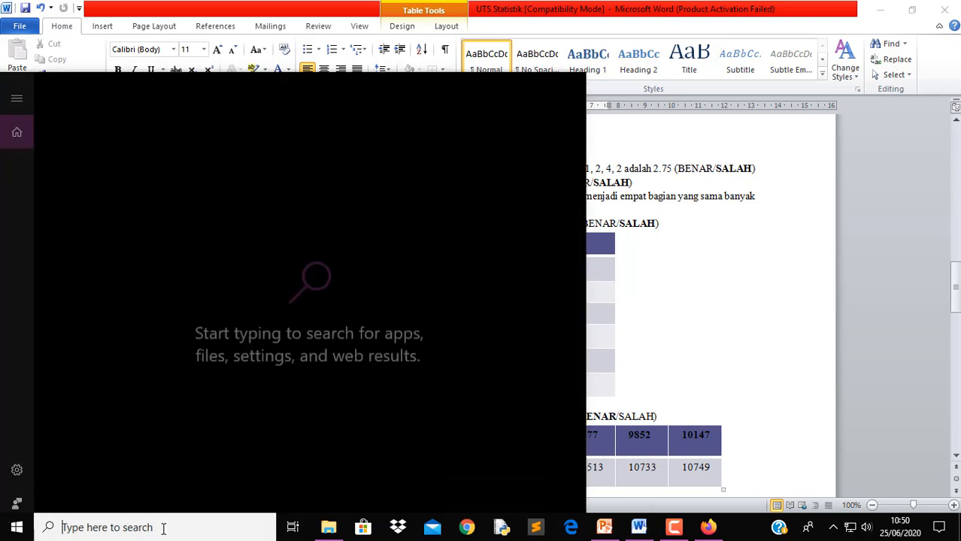
text(PAI)
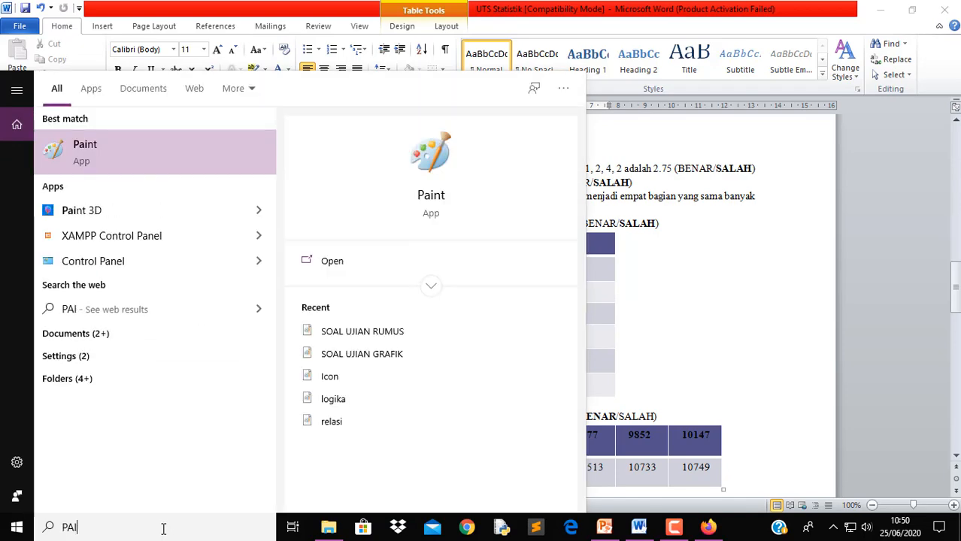
click(130, 151)
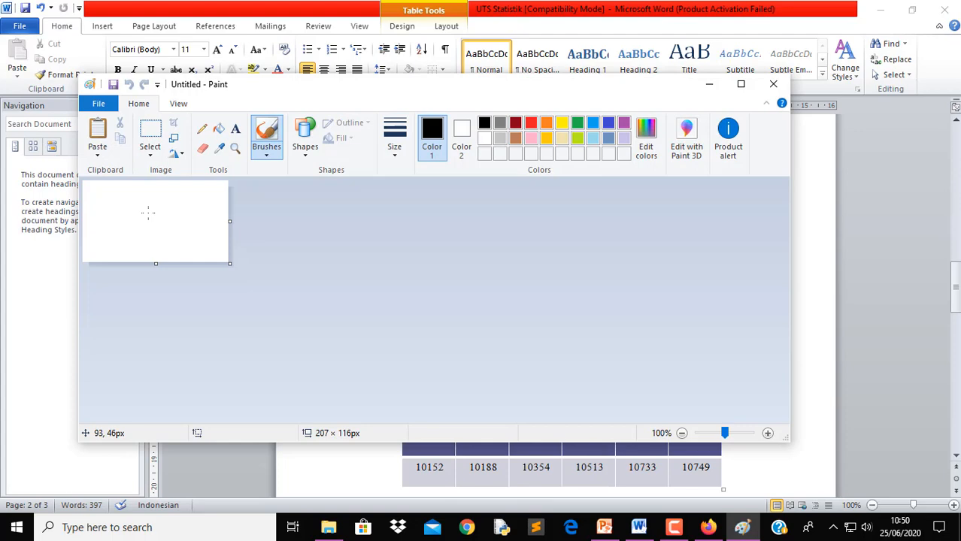
click(97, 131)
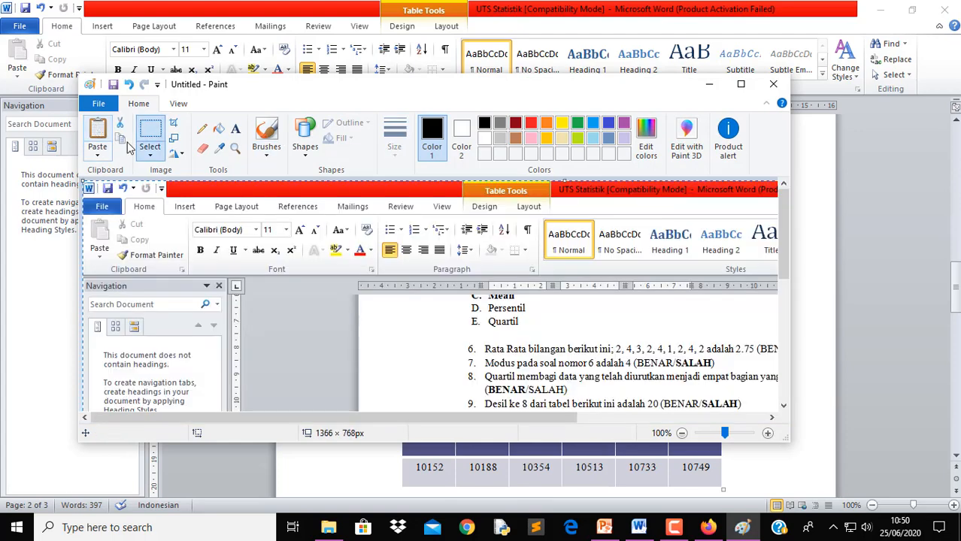
mouse_move(558, 343)
mouse_down()
mouse_move(331, 248)
mouse_move(357, 240)
mouse_move(272, 219)
mouse_up()
scroll(746, 344, down, 5)
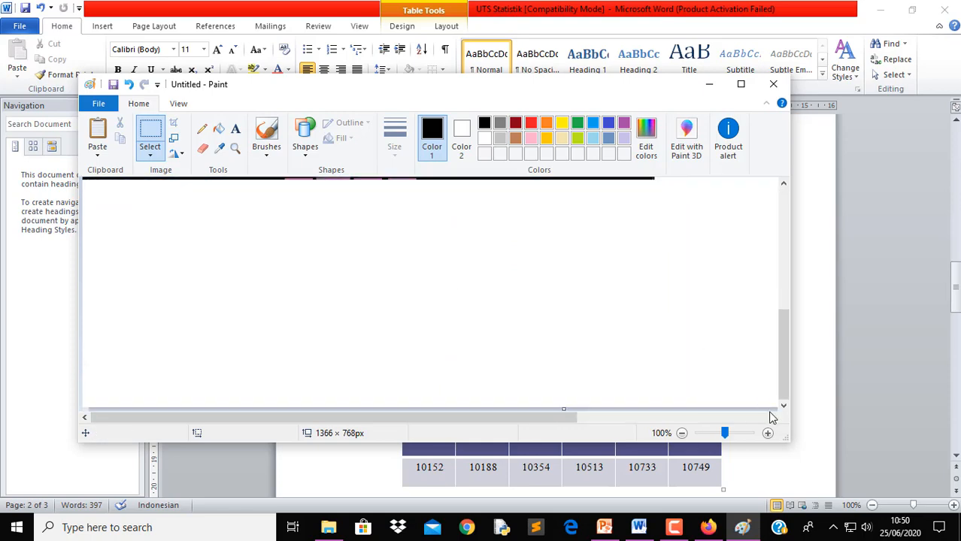
scroll(746, 379, right, 5)
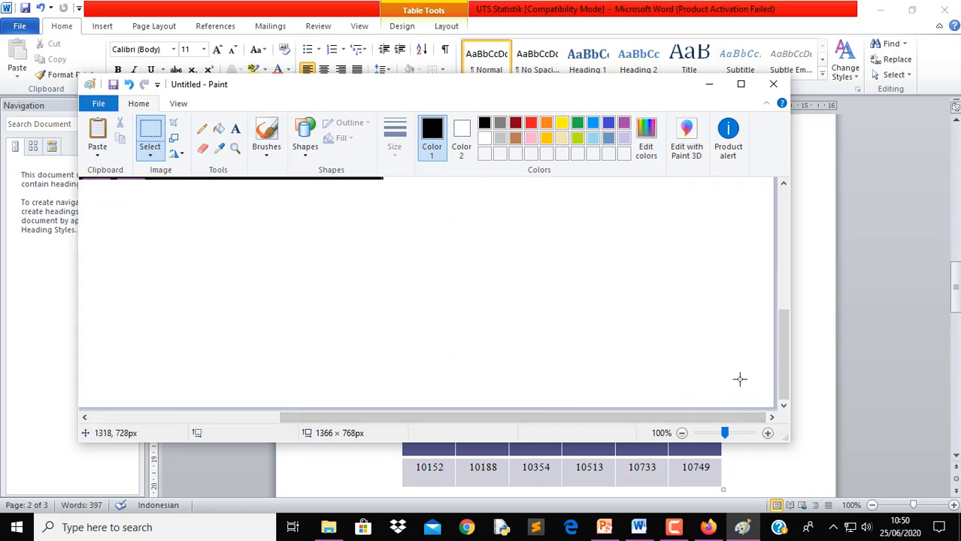
drag(779, 407, 377, 188)
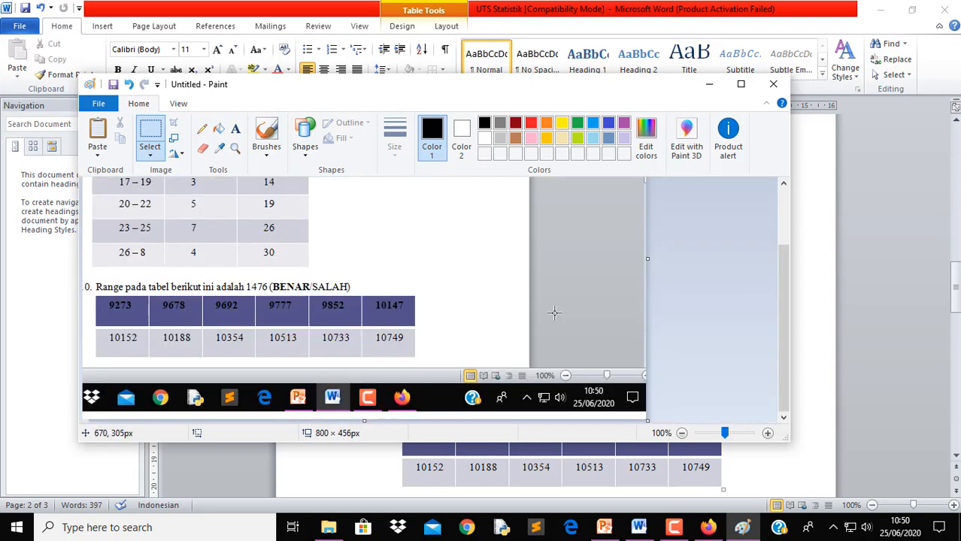
mouse_move(645, 421)
mouse_down()
mouse_move(403, 299)
mouse_move(313, 272)
mouse_up()
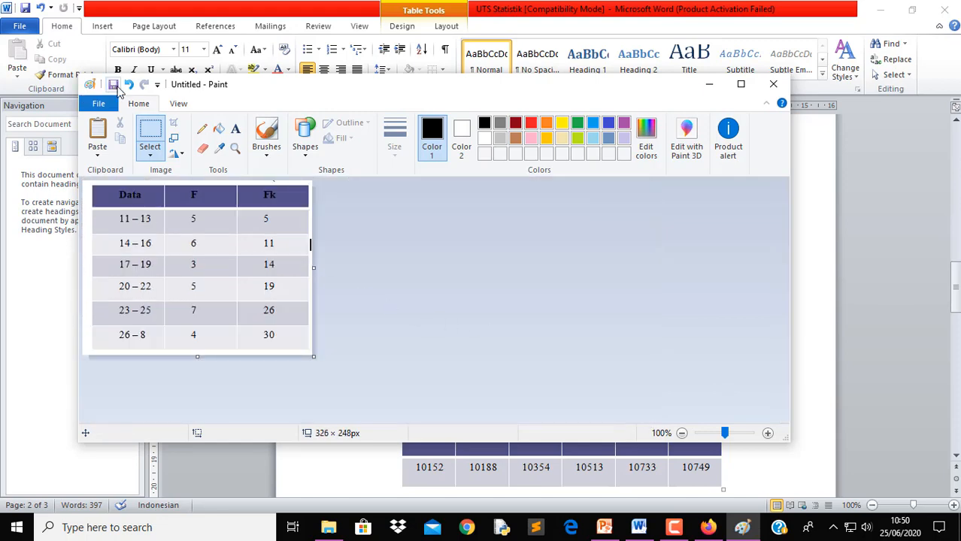
Save the table image to the Desktop as 'SOAL UJIAN TABEL 1' PNG
key(ctrl+s)
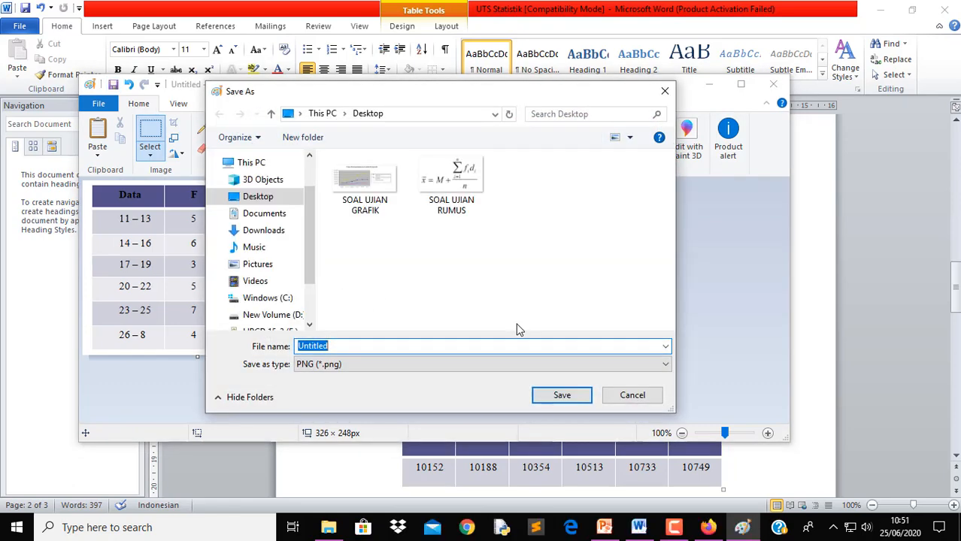
click(376, 210)
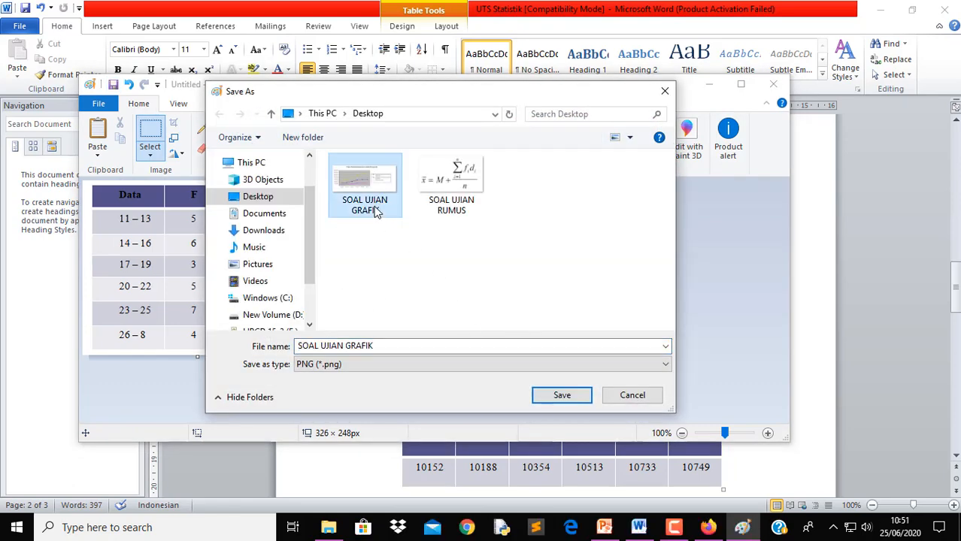
click(409, 346)
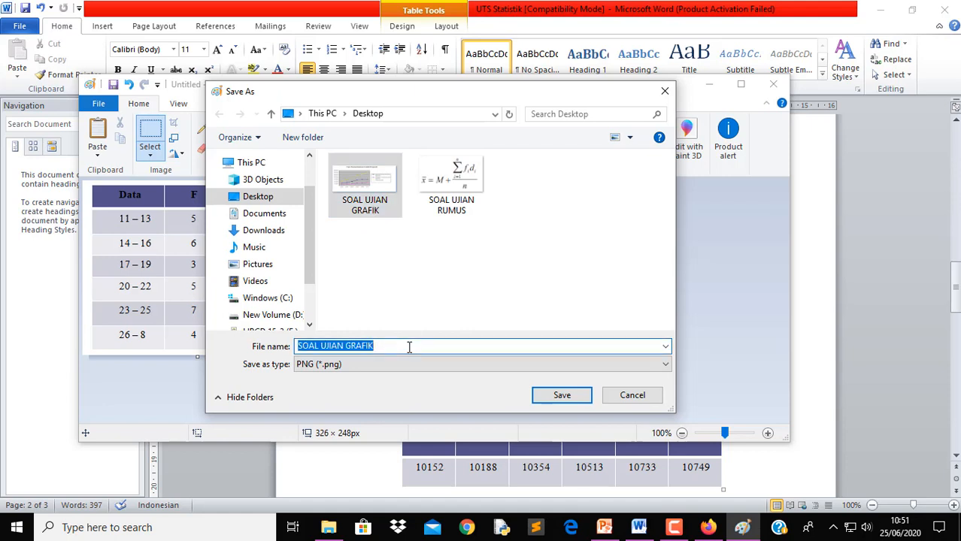
click(409, 347)
double_click(409, 347)
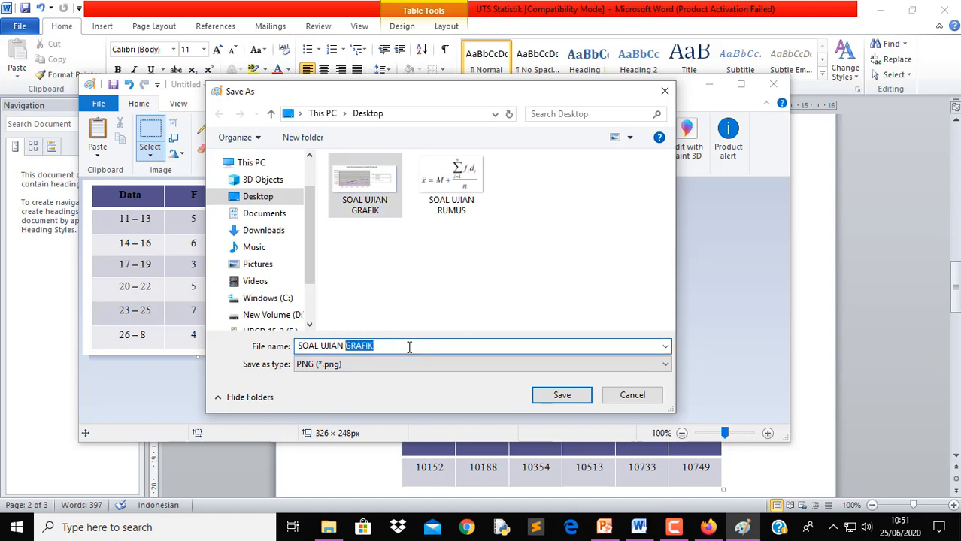
text(TABEL 1)
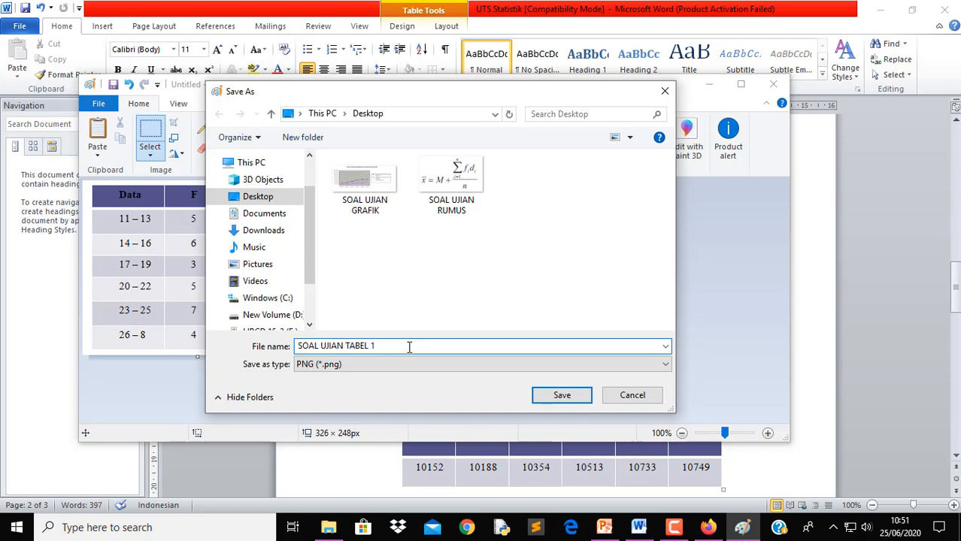
click(559, 397)
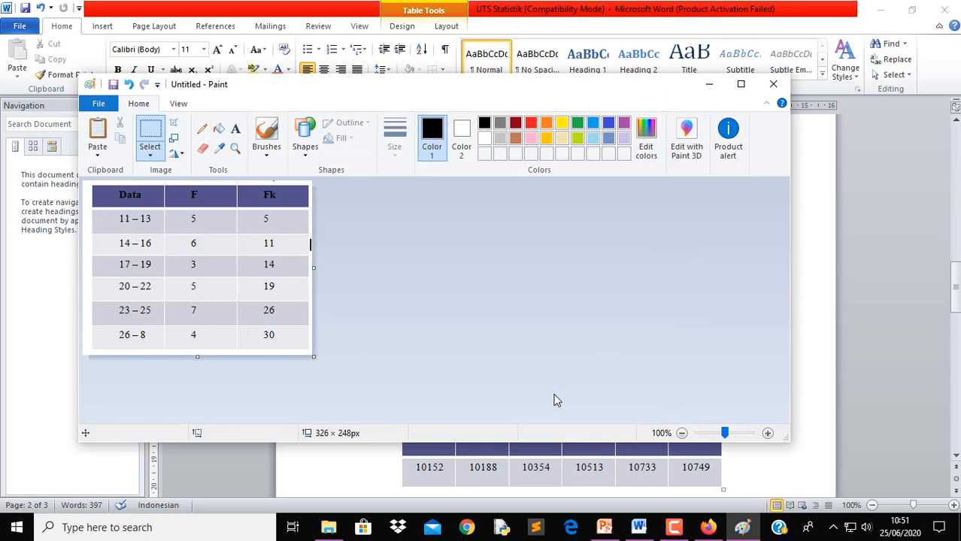
Close Paint and upload SOAL UJIAN TABEL 1 as the decile question's image
click(775, 85)
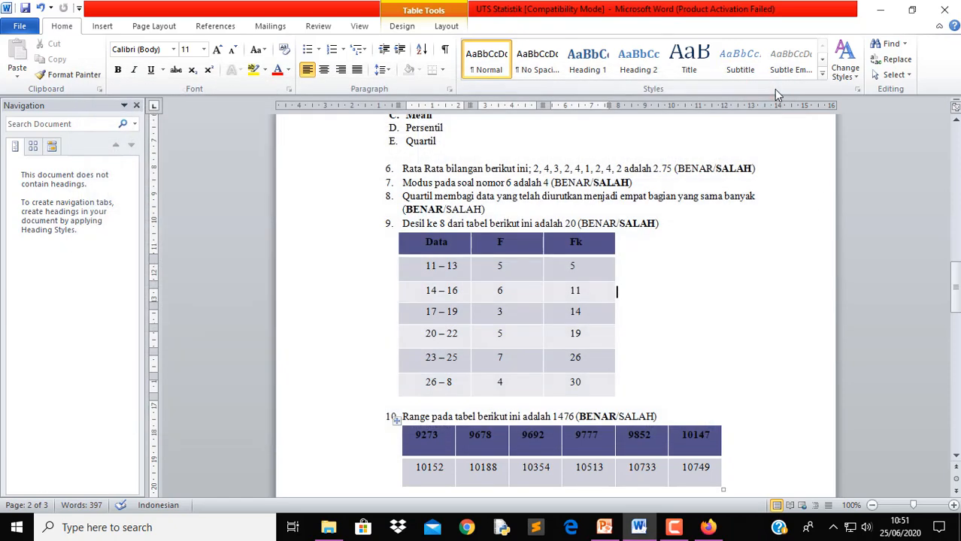
click(709, 527)
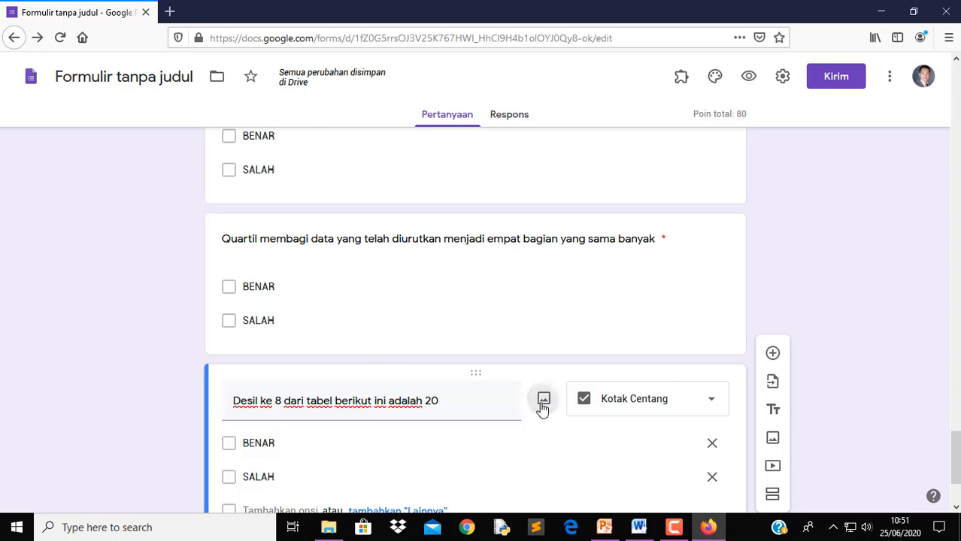
click(541, 404)
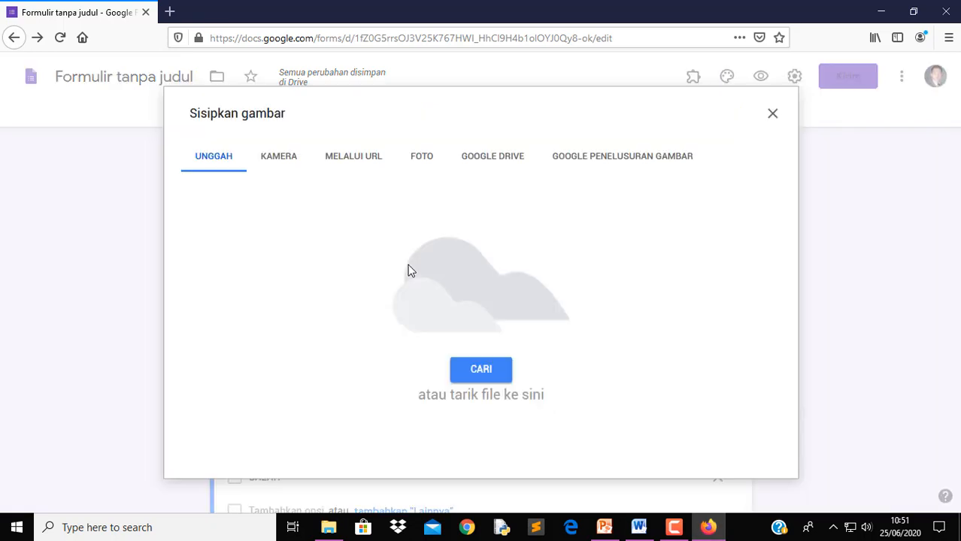
click(484, 373)
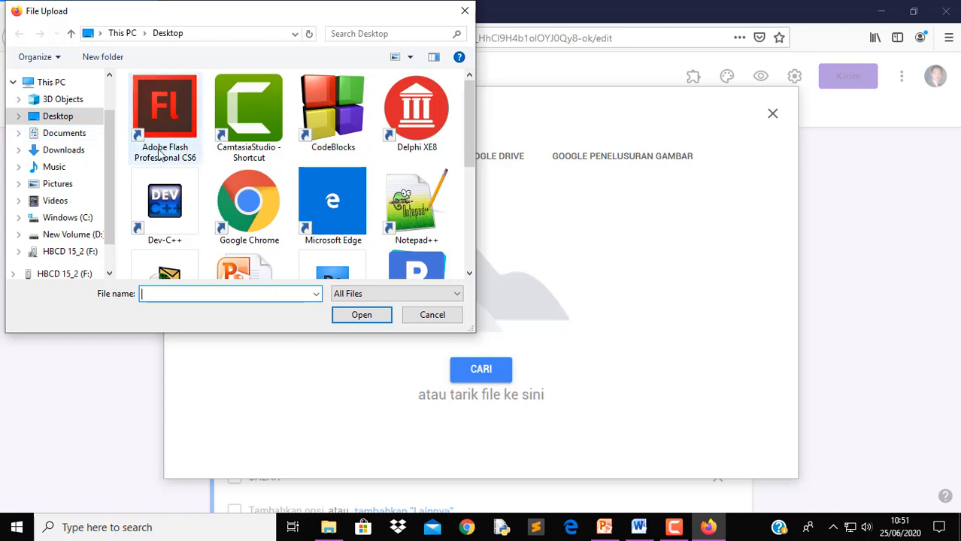
click(417, 205)
scroll(421, 218, down, 3)
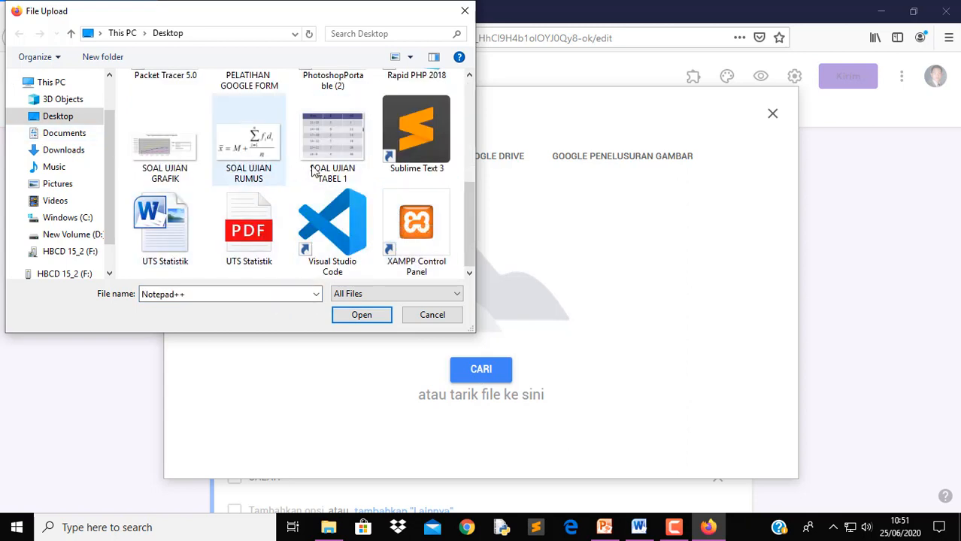
click(340, 167)
click(367, 322)
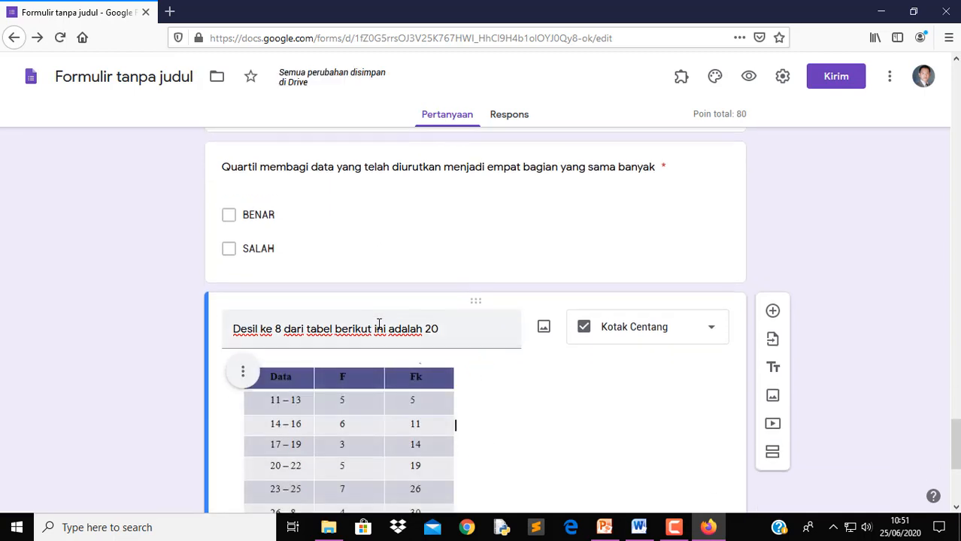
scroll(379, 325, down, 3)
Key SALAH as the 10-point correct answer for the decile question
scroll(405, 335, up, 2)
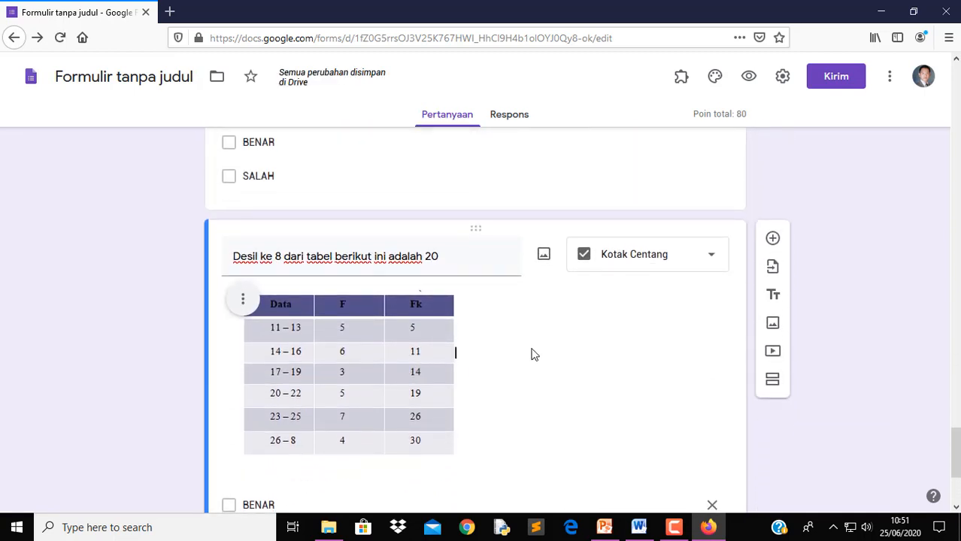
scroll(532, 354, down, 3)
scroll(531, 354, up, 1)
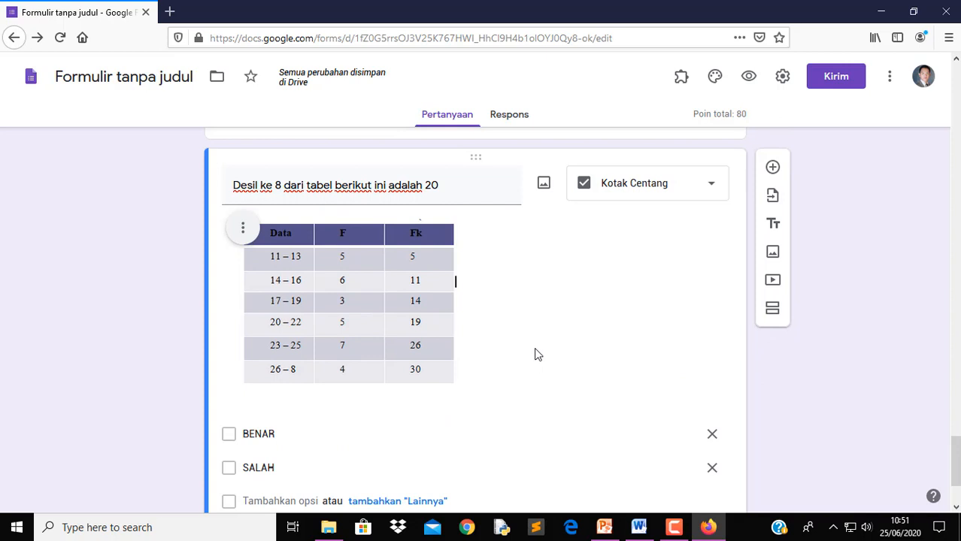
click(639, 528)
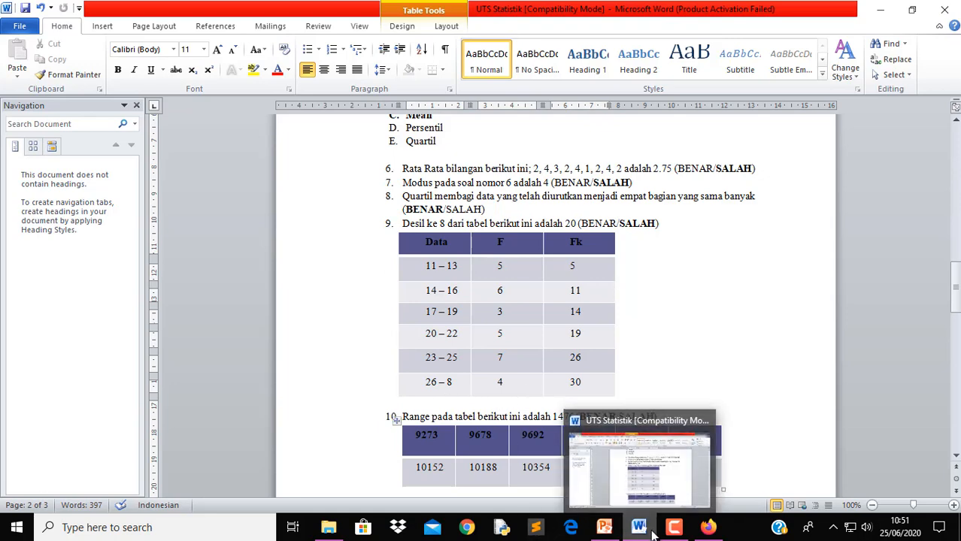
click(708, 528)
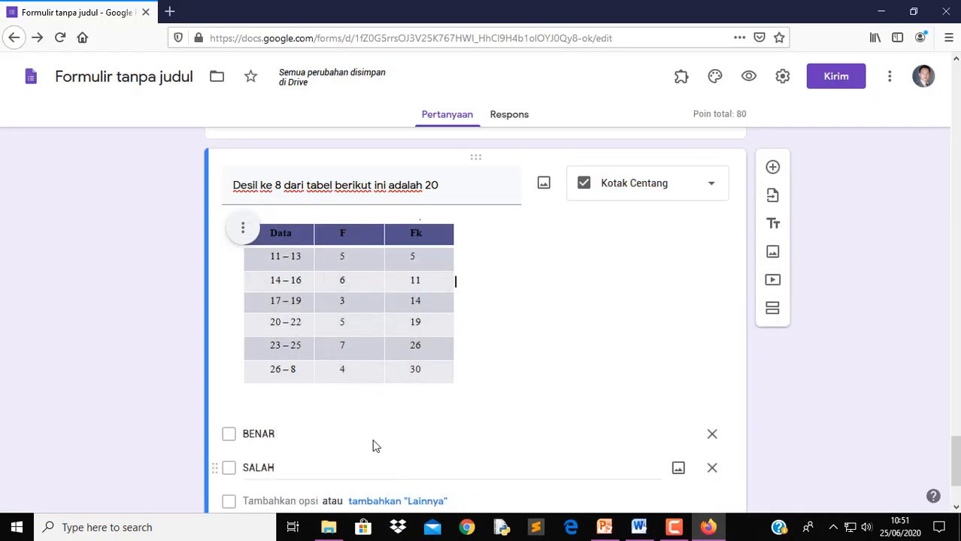
click(242, 470)
scroll(468, 440, down, 3)
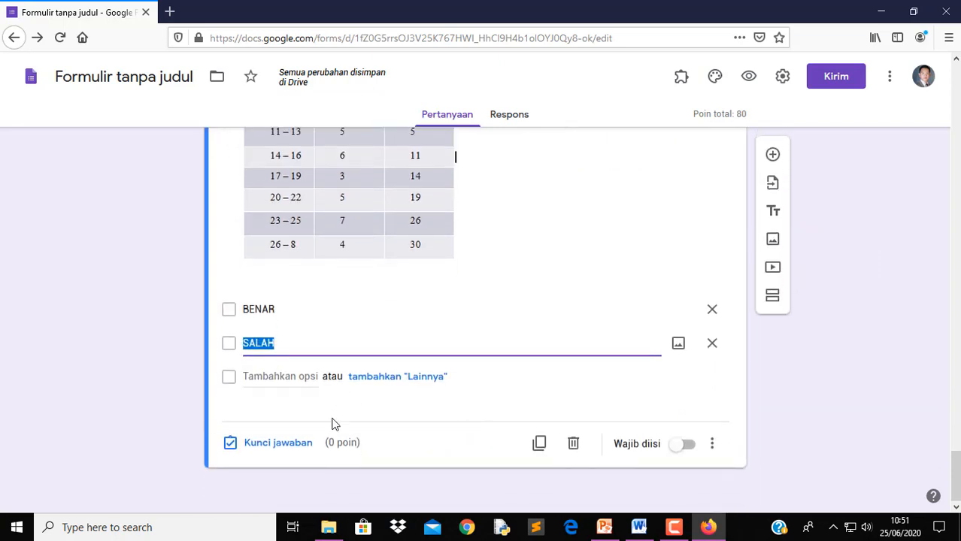
click(285, 446)
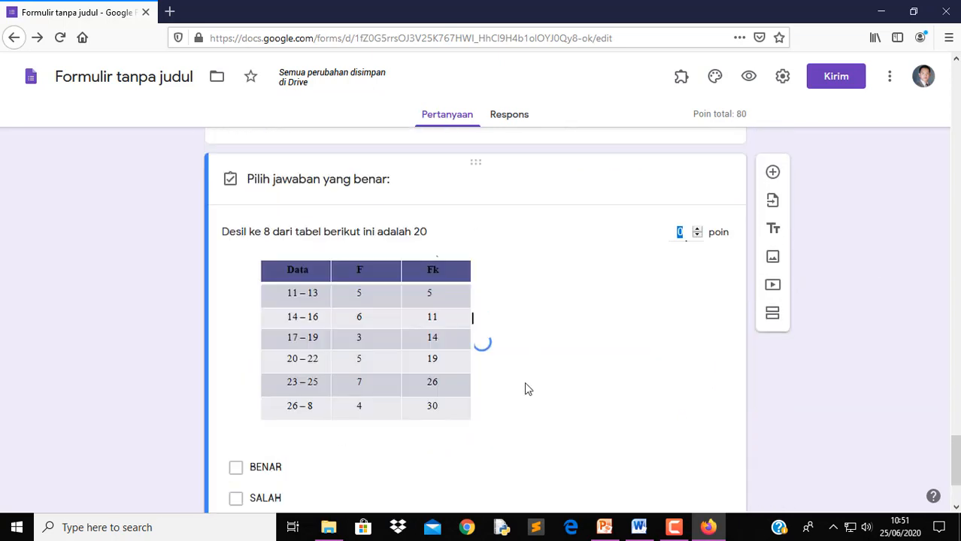
click(268, 499)
scroll(585, 467, down, 3)
click(678, 440)
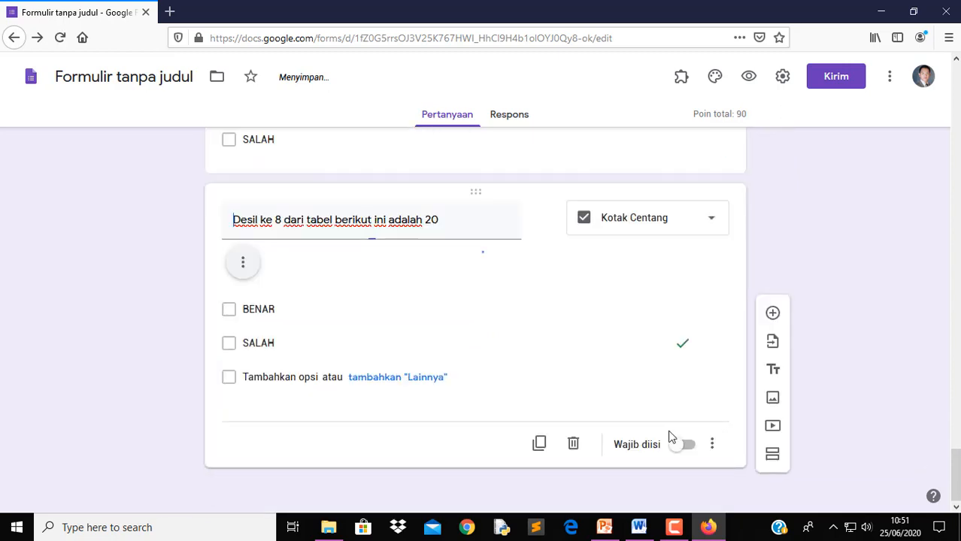
Make the decile question required and add a blank question below it
scroll(672, 434, down, 2)
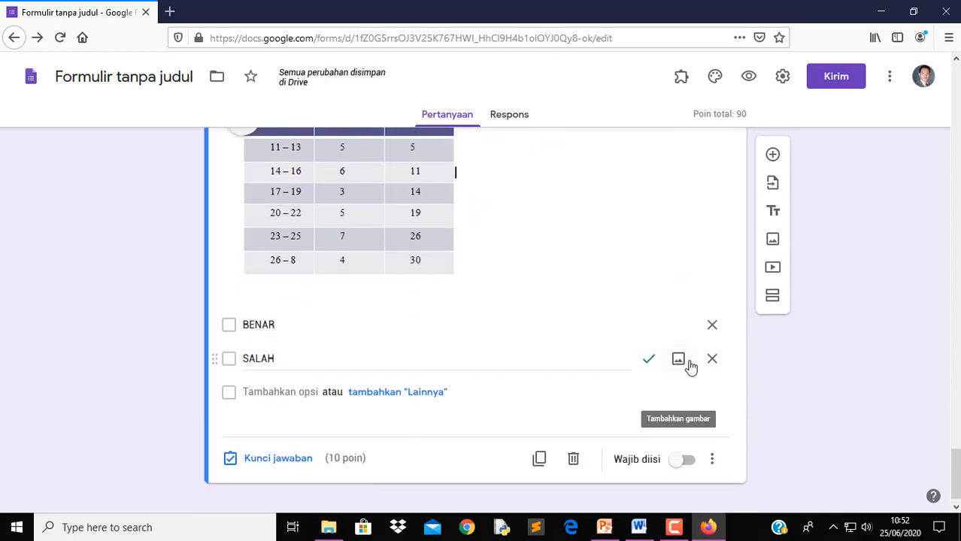
click(689, 460)
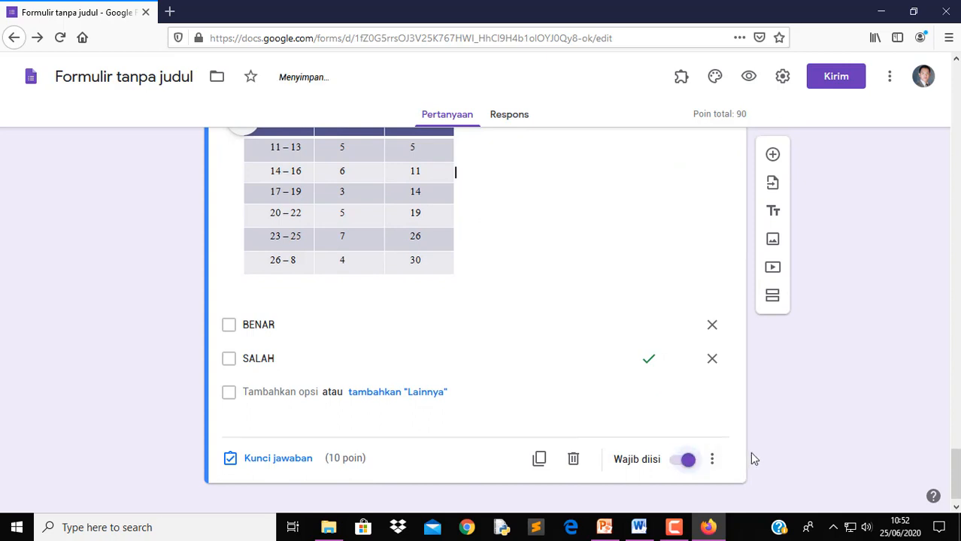
click(773, 156)
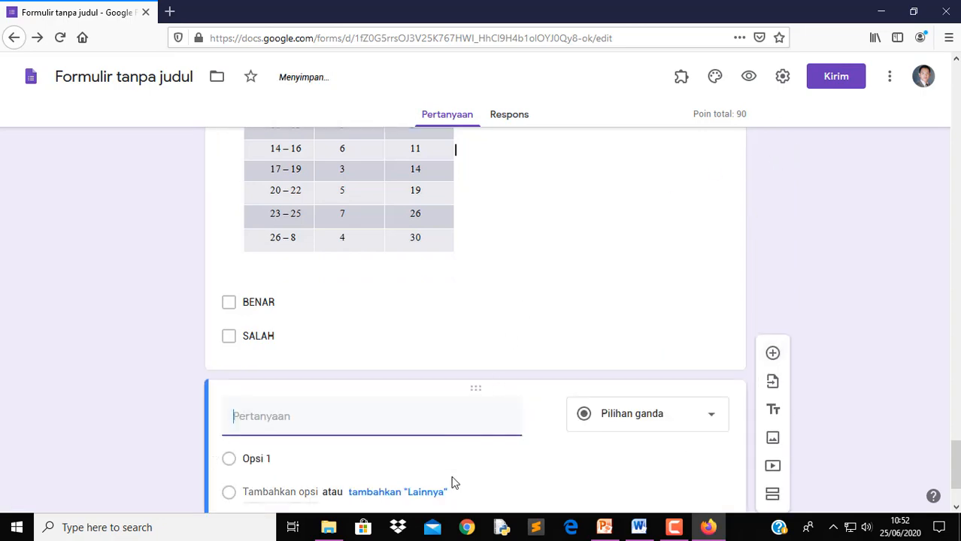
Copy item 10 from Word as the title 'Range pada tabel berikut ini adalah 1476', dropping '10.'
click(639, 534)
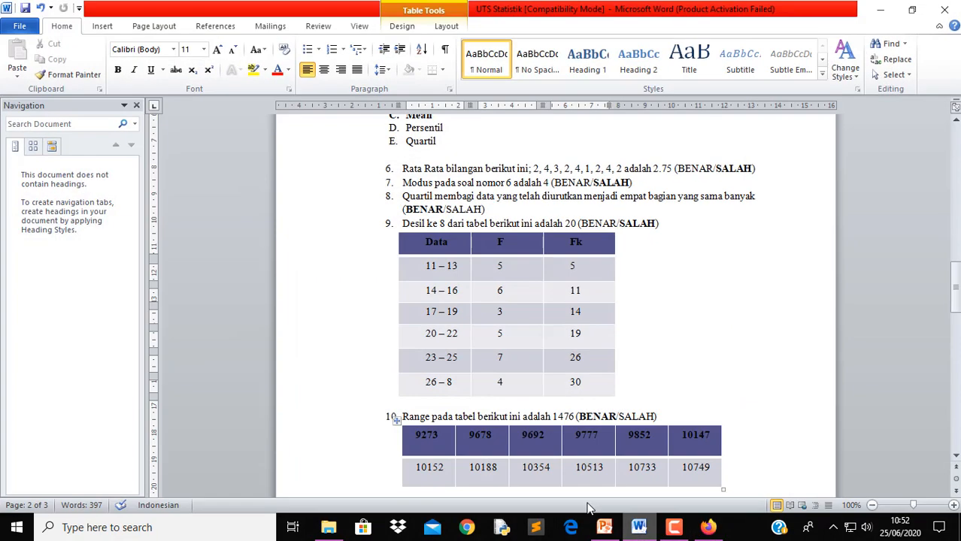
drag(401, 417, 624, 413)
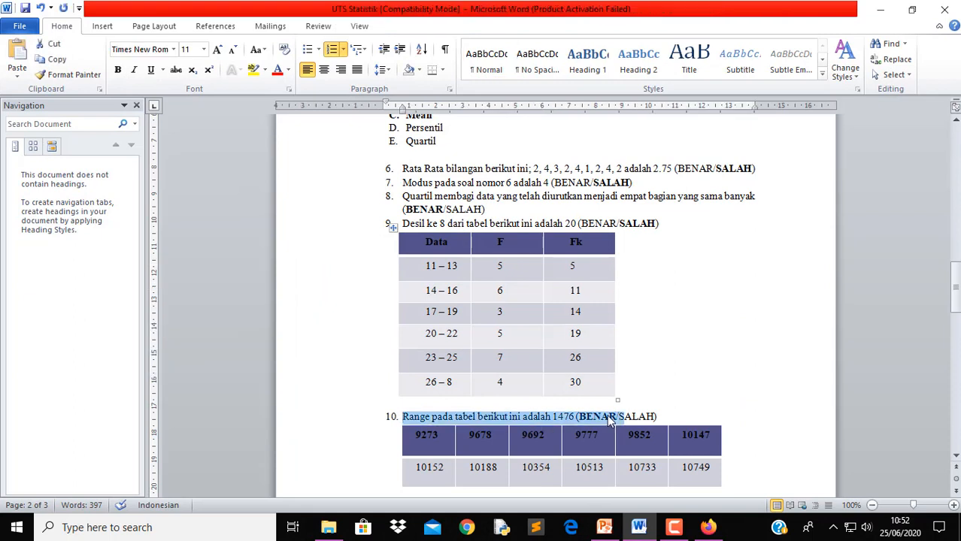
click(575, 417)
drag(403, 418, 575, 418)
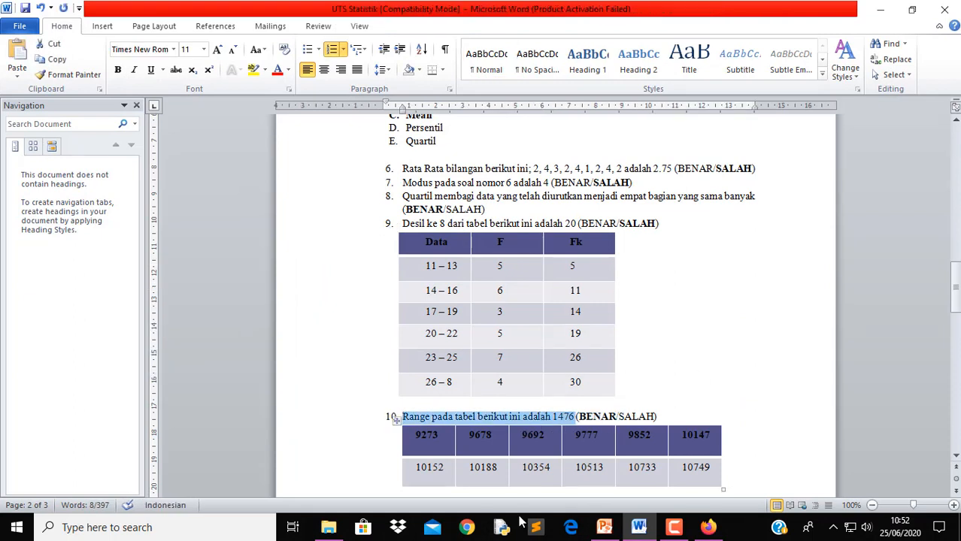
click(708, 527)
text(10.	Range pada tabel berikut ini adalah 1476)
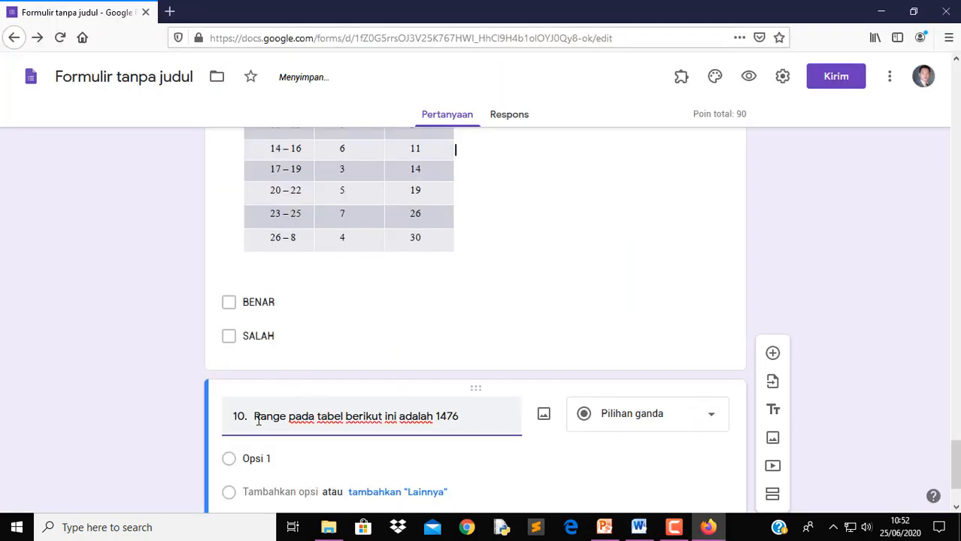
drag(254, 416, 193, 407)
key(BackSpace)
Give it options BENAR and SALAH, make it a Kotak Centang question, and mark it required
click(315, 460)
text(BENAR)
key(Tab)
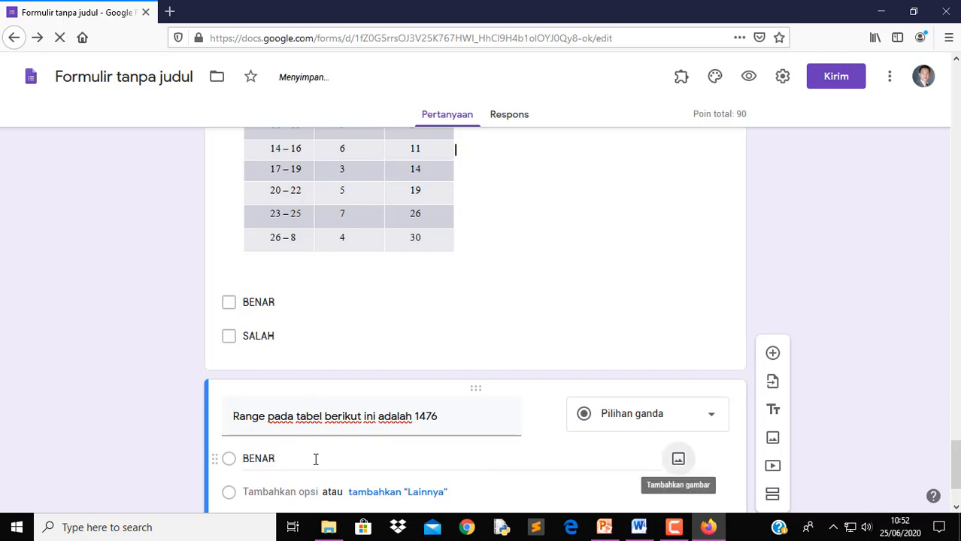
click(301, 492)
text(SA)
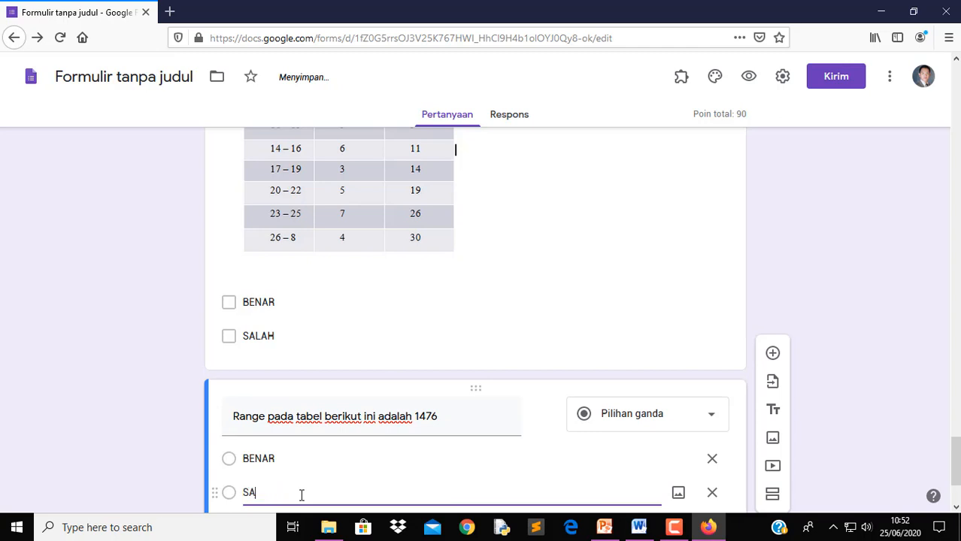
text(LAH)
click(653, 424)
click(656, 217)
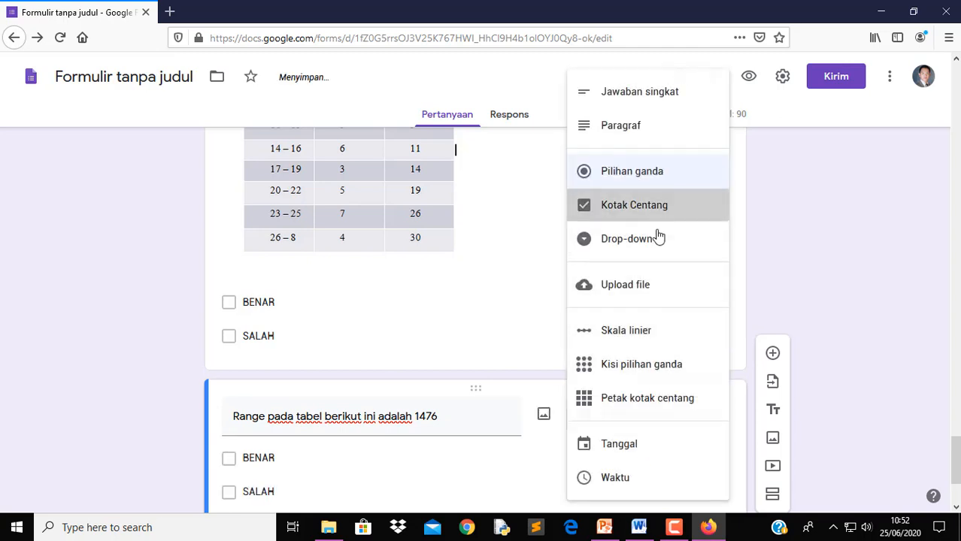
click(681, 443)
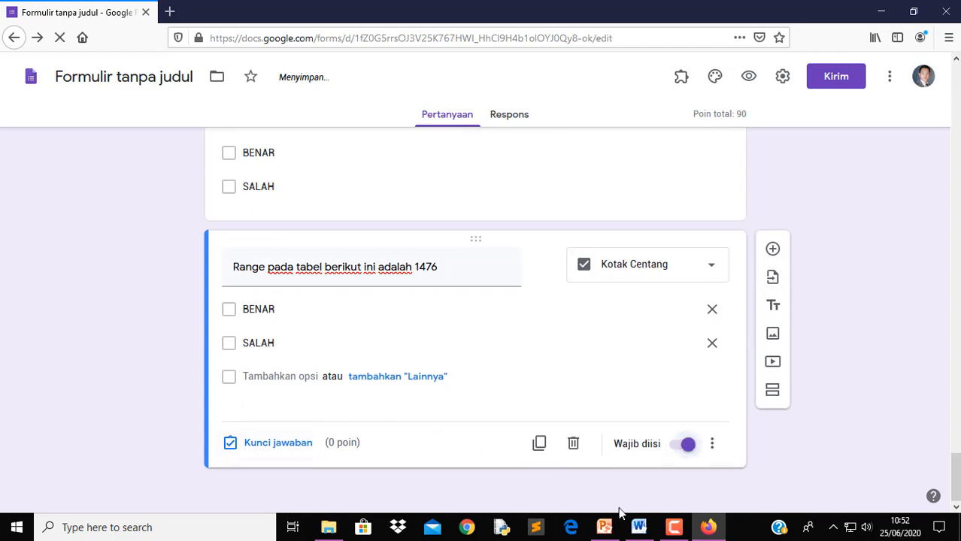
click(639, 527)
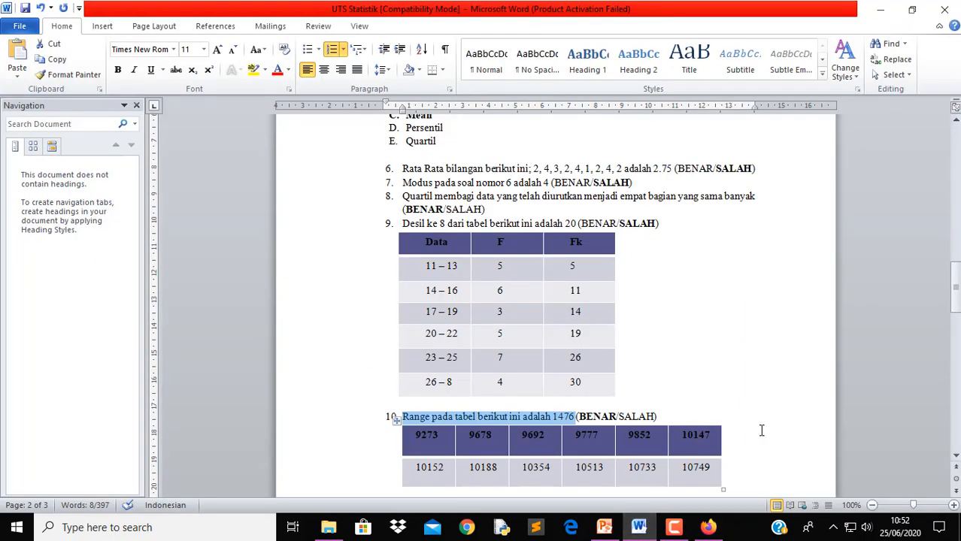
scroll(775, 421, down, 3)
Launch Paint and paste the screenshot, moving the number table to the canvas top-left
click(789, 376)
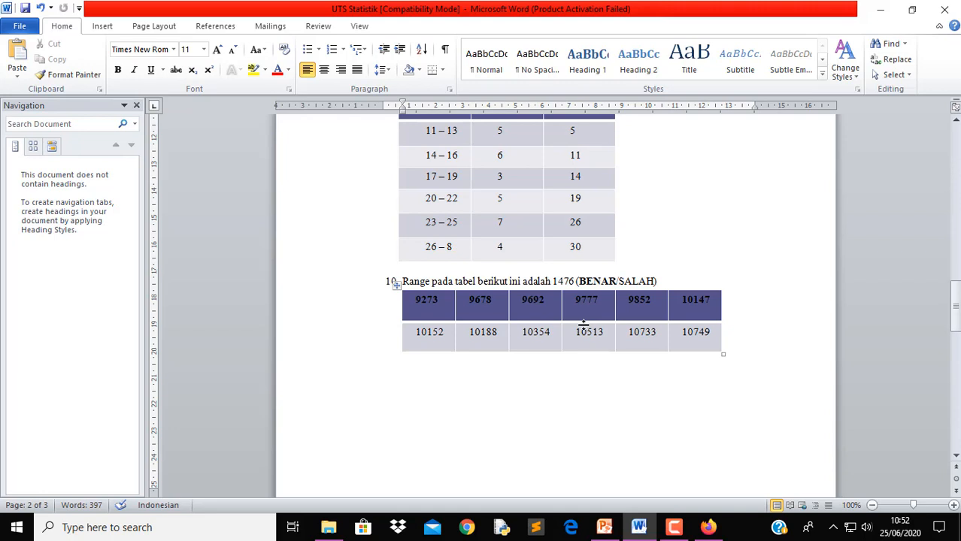
click(189, 529)
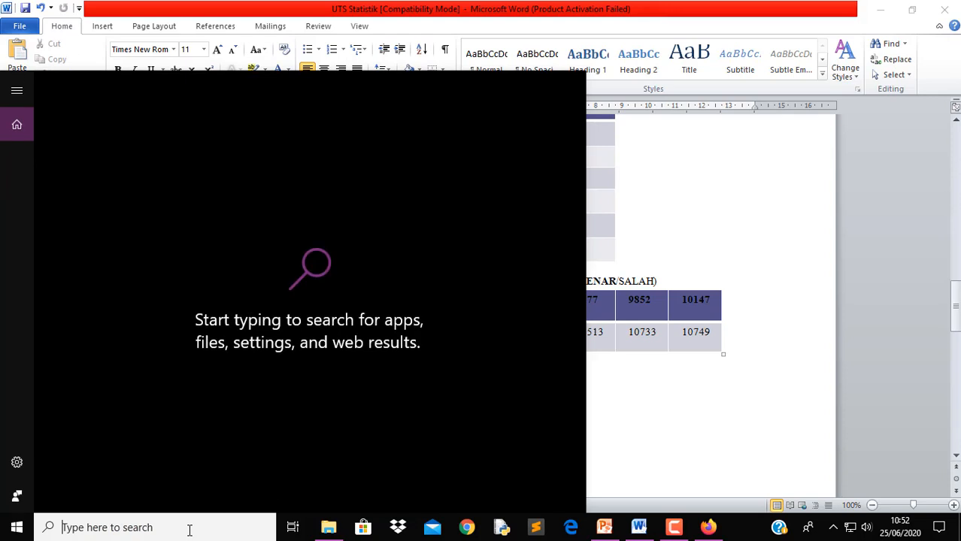
text(PAIN)
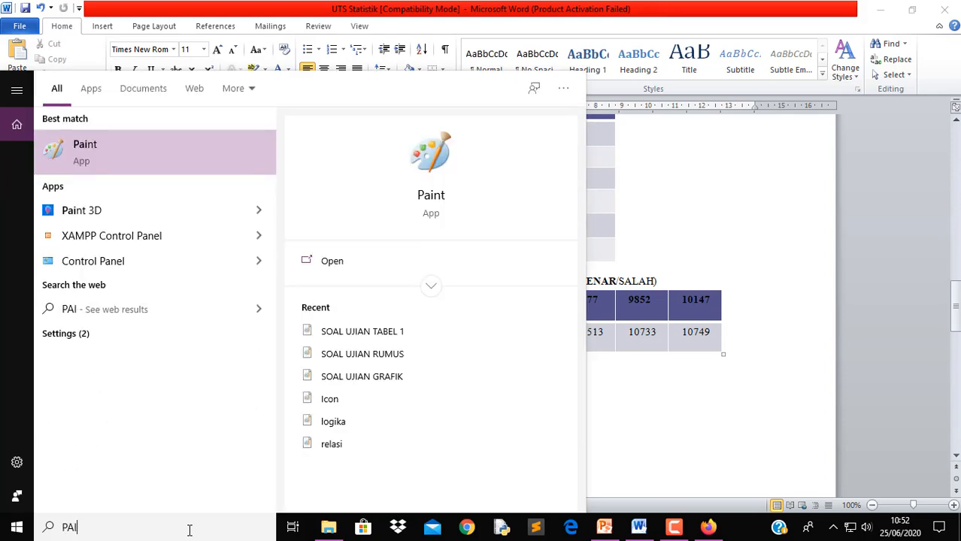
click(179, 145)
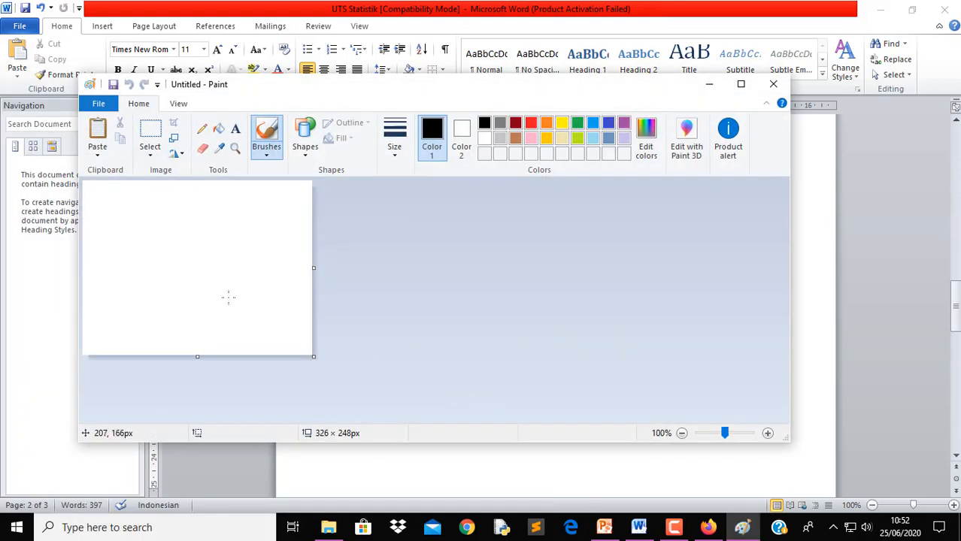
key(ctrl+v)
mouse_move(579, 362)
mouse_down()
mouse_move(267, 267)
mouse_move(192, 137)
mouse_up()
mouse_move(320, 341)
mouse_down()
mouse_move(300, 294)
mouse_move(319, 285)
mouse_move(313, 279)
mouse_up()
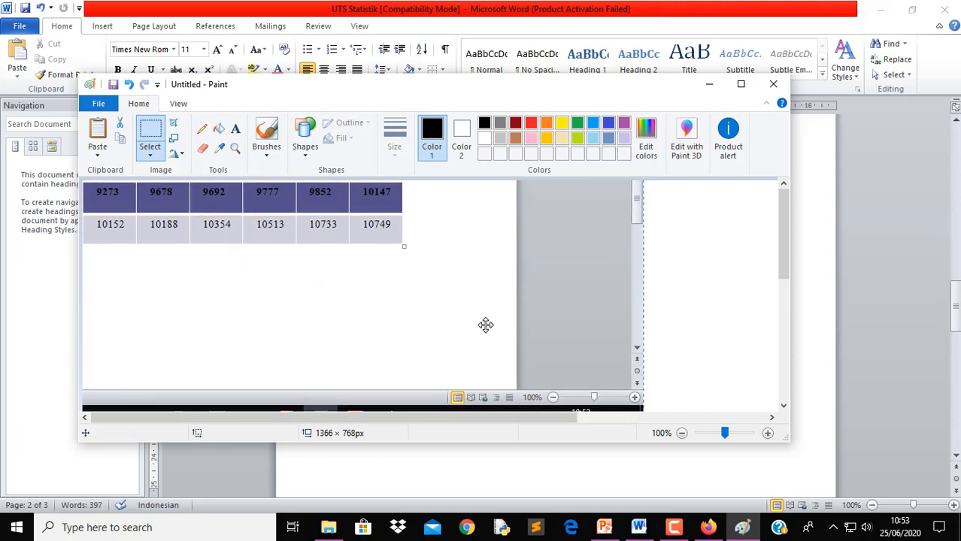
Shrink the canvas from 996×465 to 668×206 px, then tightly around the number table
scroll(766, 388, down, 5)
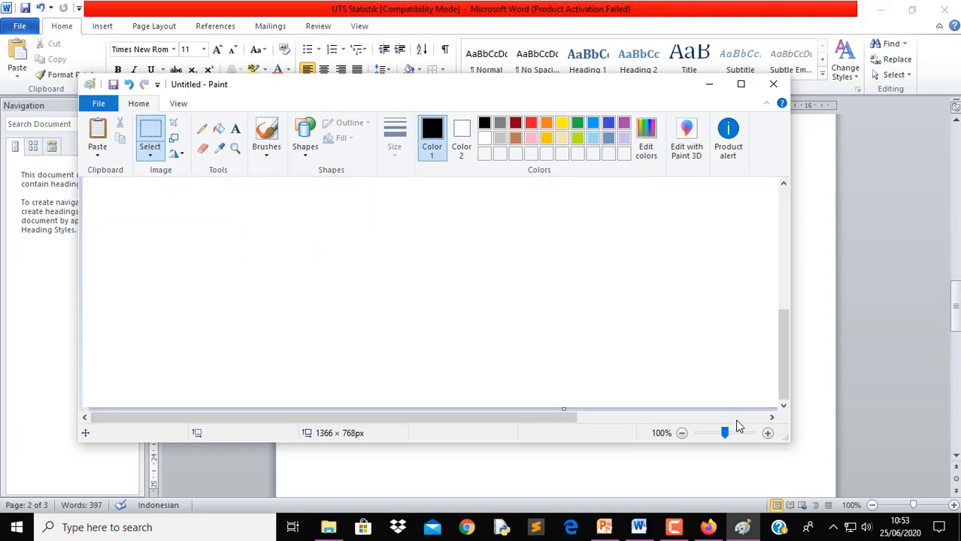
click(740, 418)
drag(774, 407, 511, 184)
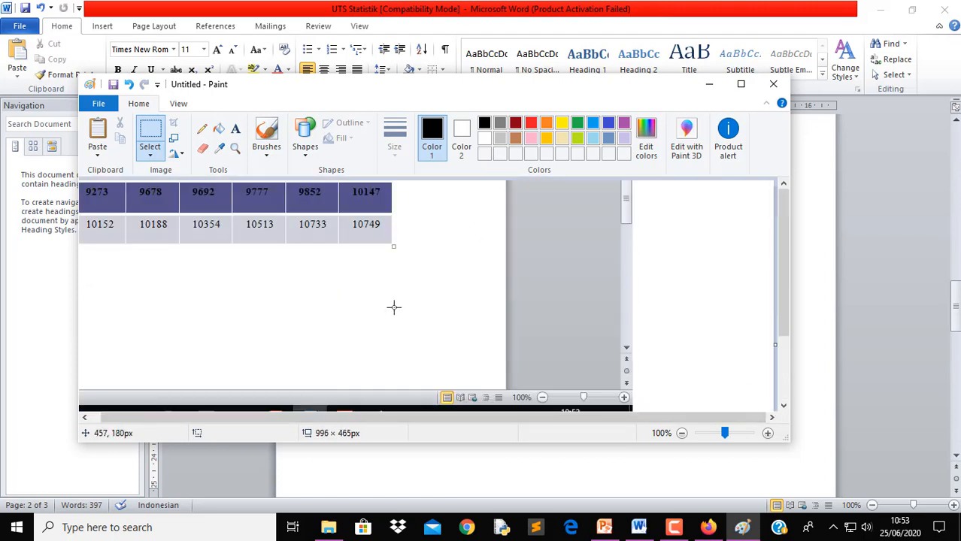
scroll(639, 381, down, 3)
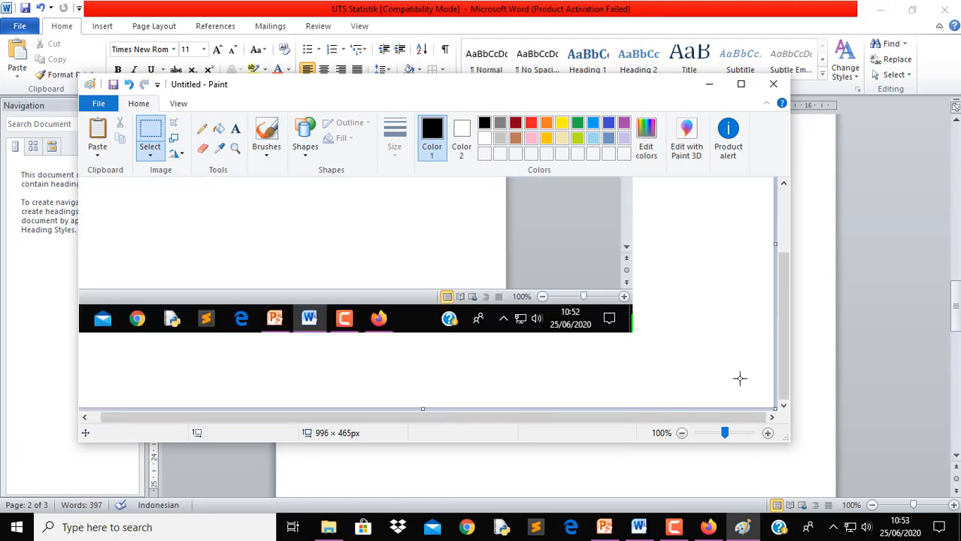
mouse_move(775, 407)
mouse_down()
mouse_move(562, 261)
mouse_move(553, 225)
mouse_up()
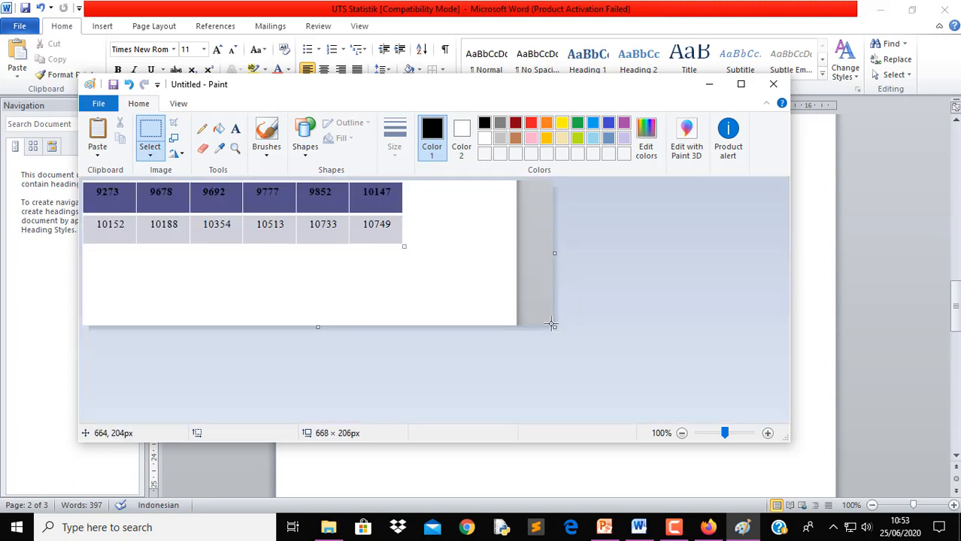
mouse_move(555, 328)
mouse_down()
mouse_move(463, 302)
mouse_move(404, 248)
mouse_up()
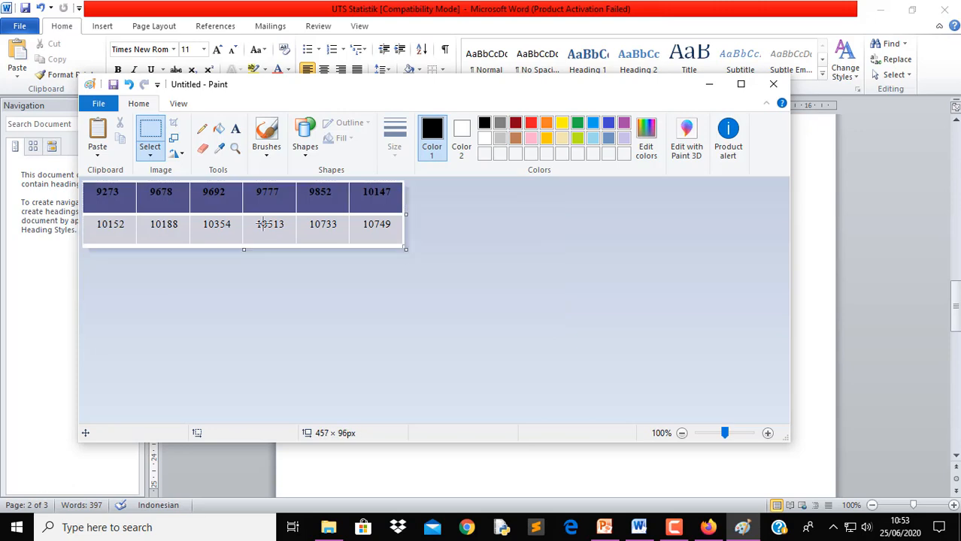
Save the image to the Desktop as PNG 'SOAL UJIAN TABEL 2', then close Paint
click(113, 85)
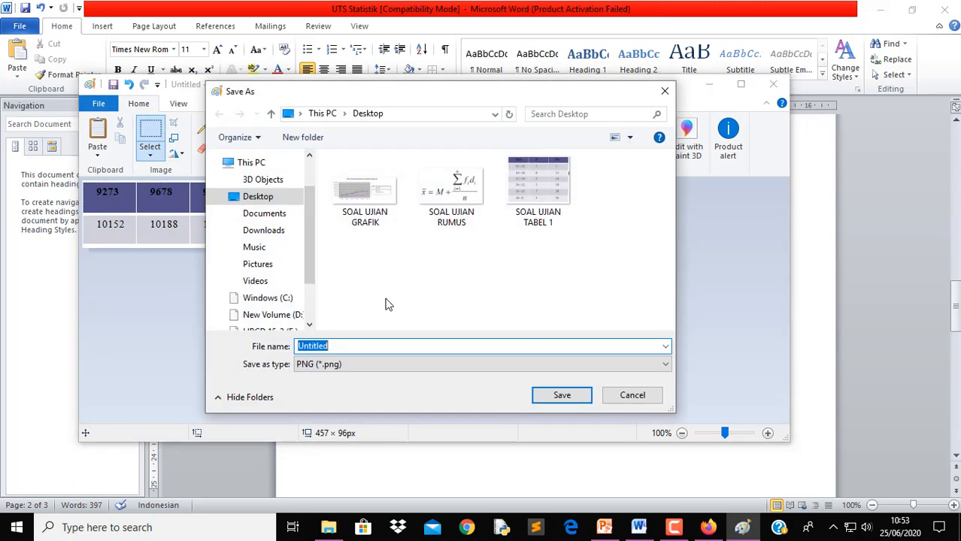
click(539, 223)
click(423, 344)
double_click(424, 345)
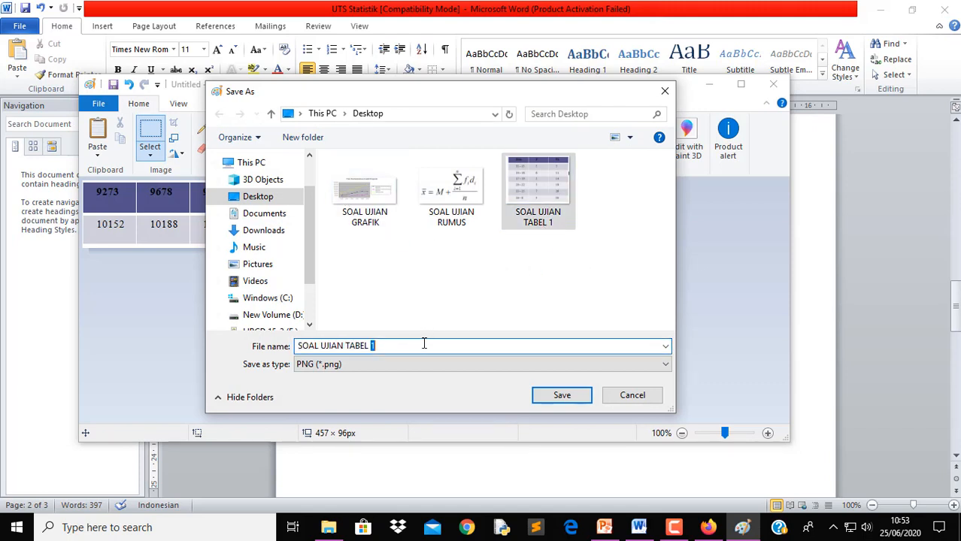
text(2)
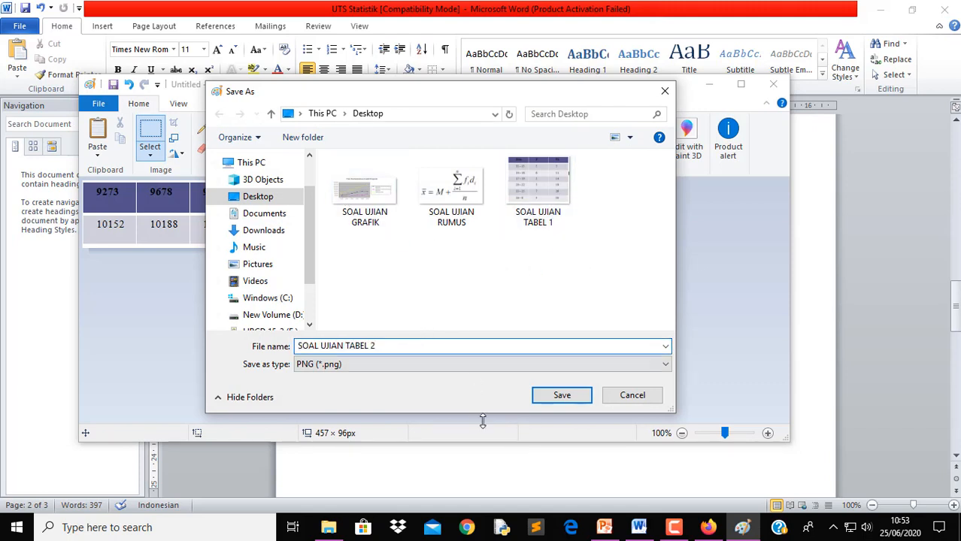
click(559, 397)
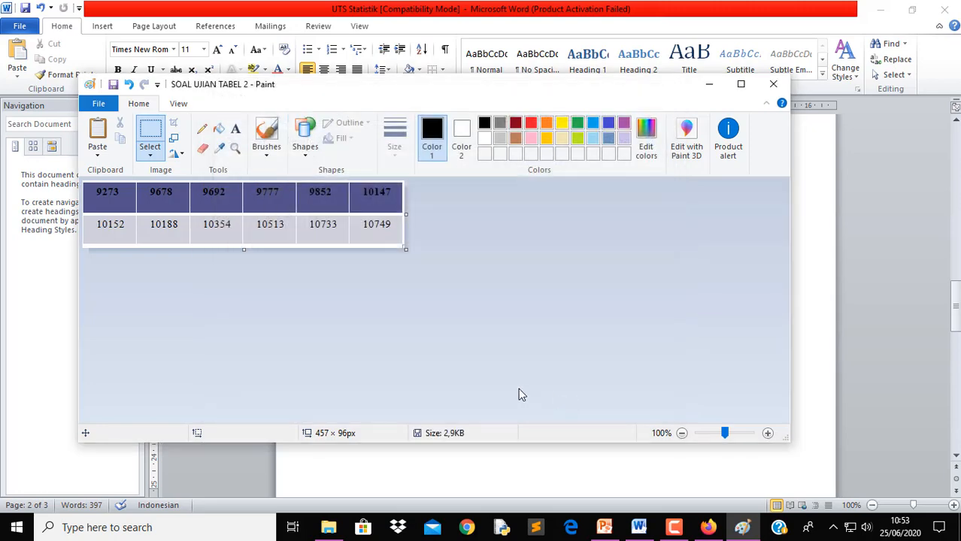
click(774, 87)
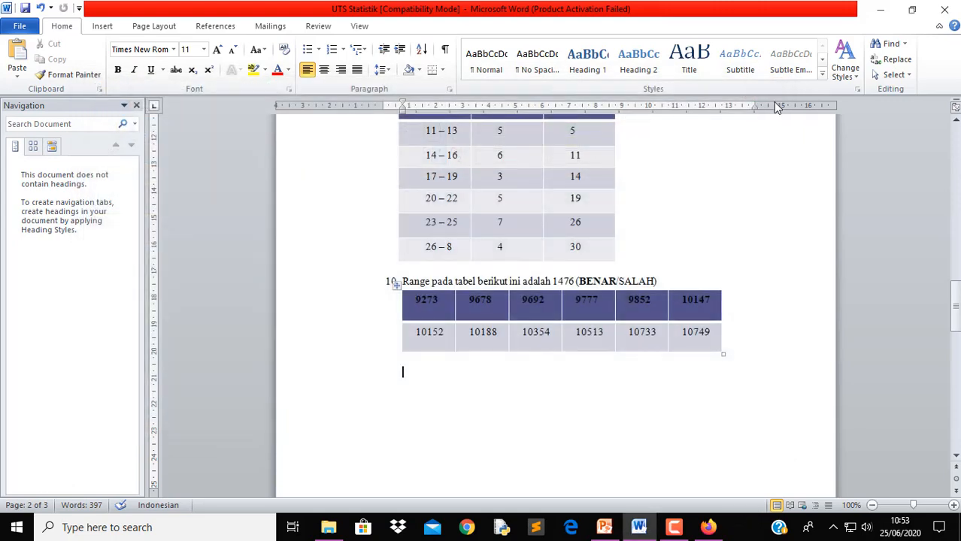
click(882, 12)
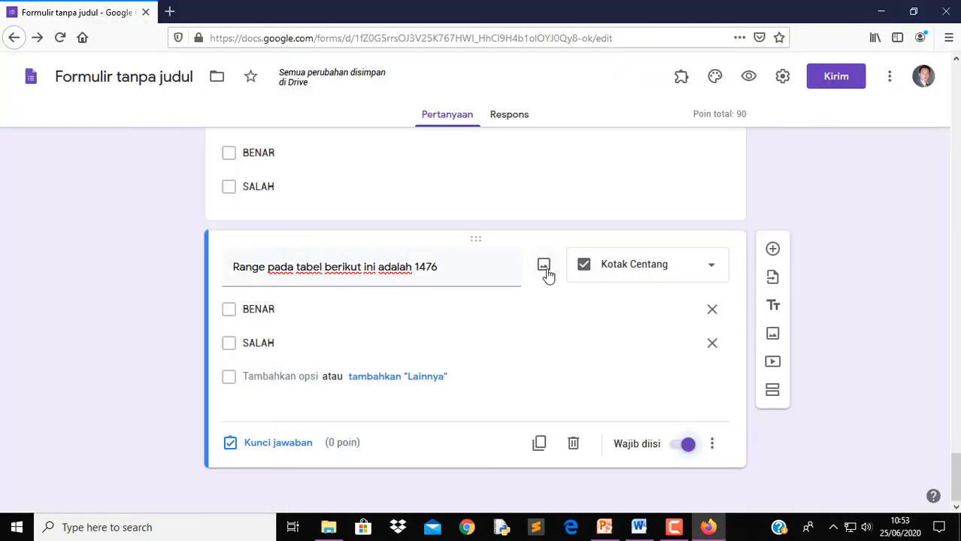
Upload the SOAL UJIAN TABEL 2 image into question 10
click(545, 268)
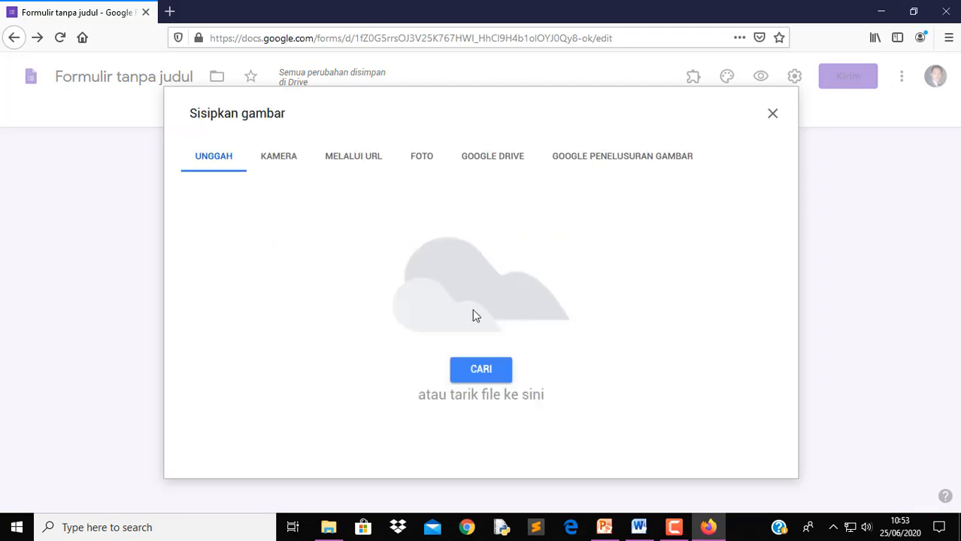
click(481, 370)
click(417, 203)
scroll(388, 217, down, 5)
scroll(388, 216, up, 3)
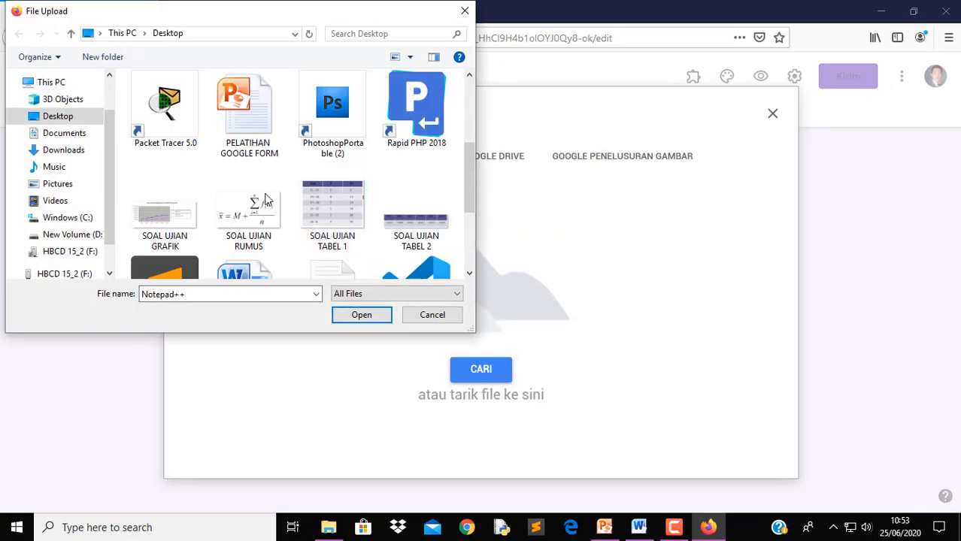
click(404, 229)
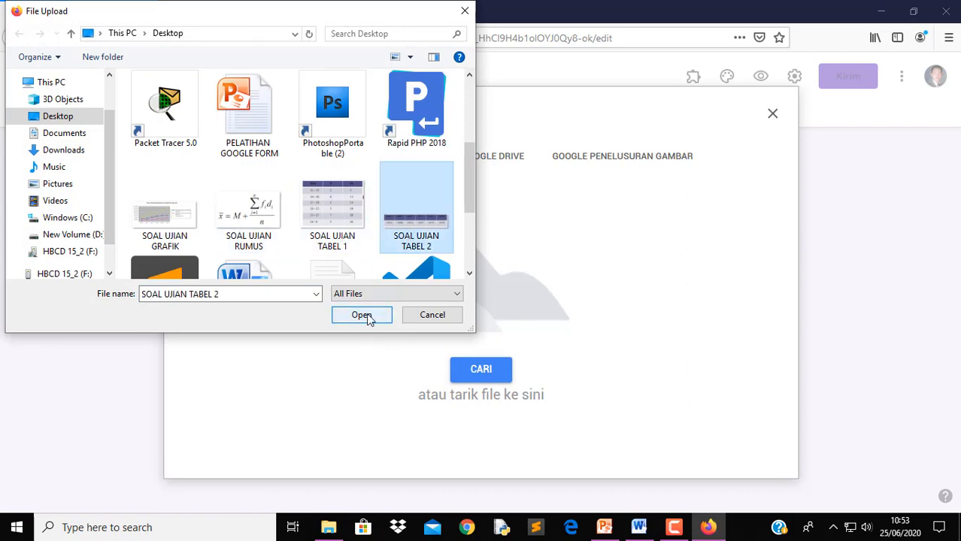
click(362, 315)
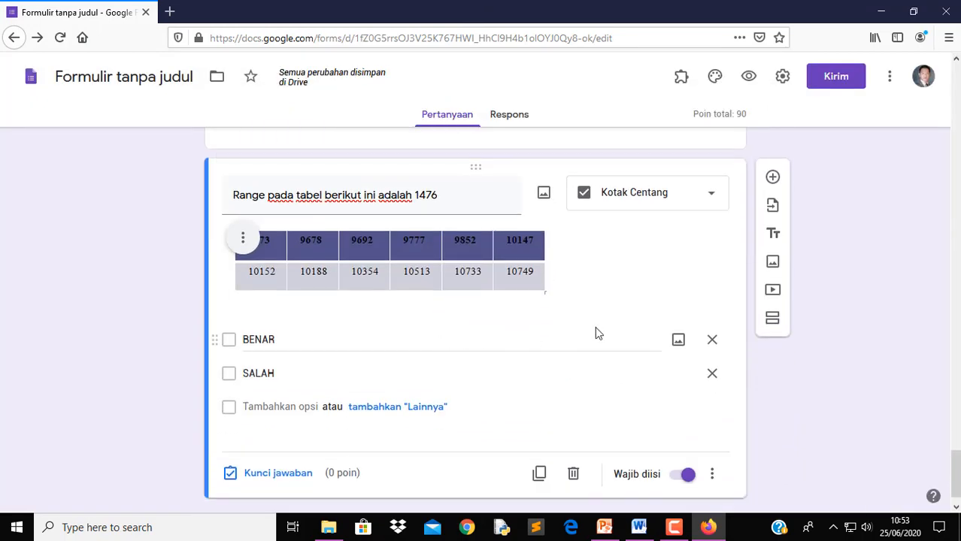
Key BENAR as the correct answer for the range question and finish the answer key
click(278, 473)
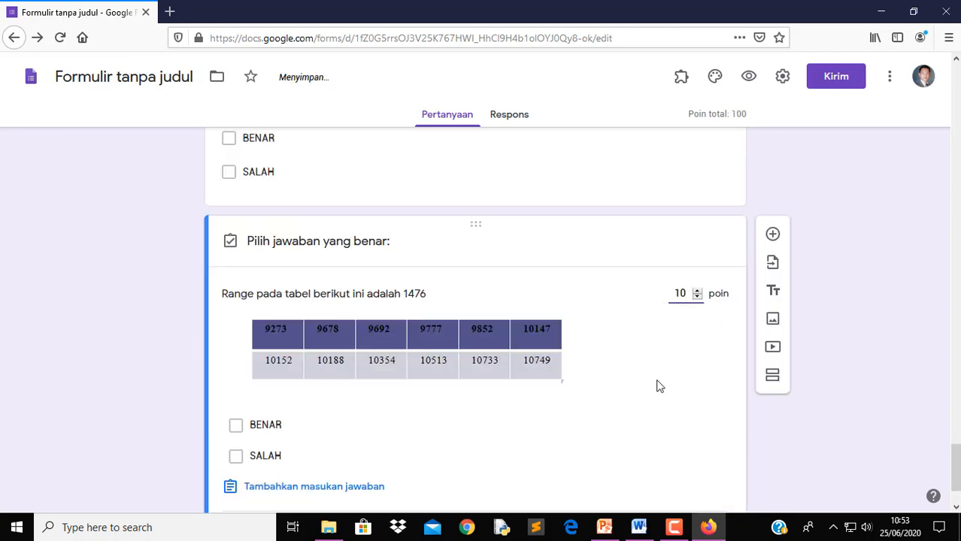
click(639, 528)
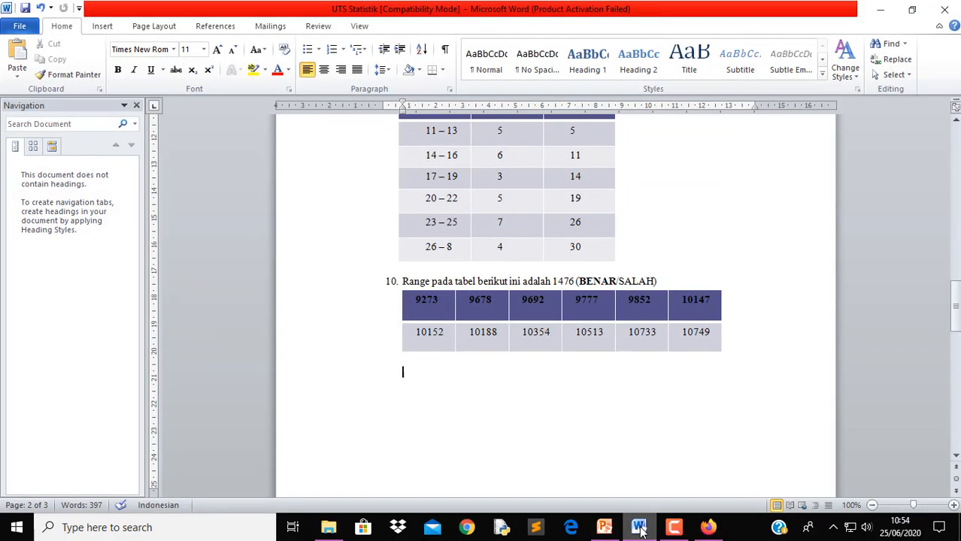
click(639, 528)
click(237, 425)
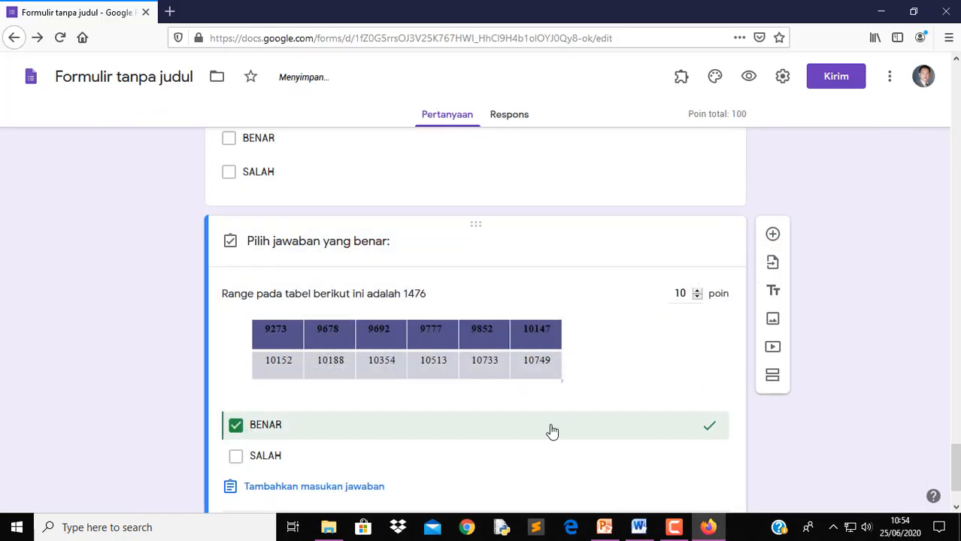
scroll(545, 432, down, 2)
click(696, 444)
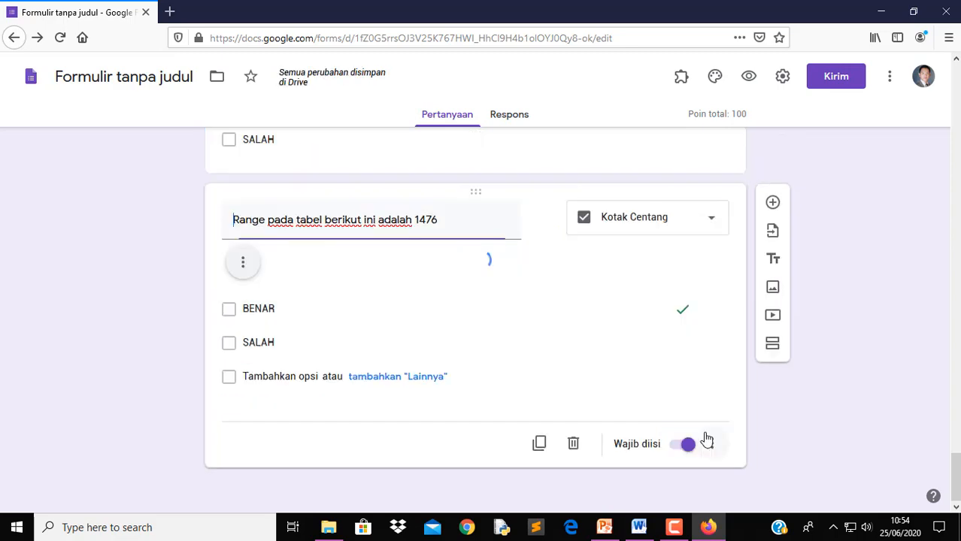
Scroll up to the Bagian 2 PILIHAN GANDA header and place the cursor in its description
scroll(613, 403, up, 3)
scroll(613, 404, up, 15)
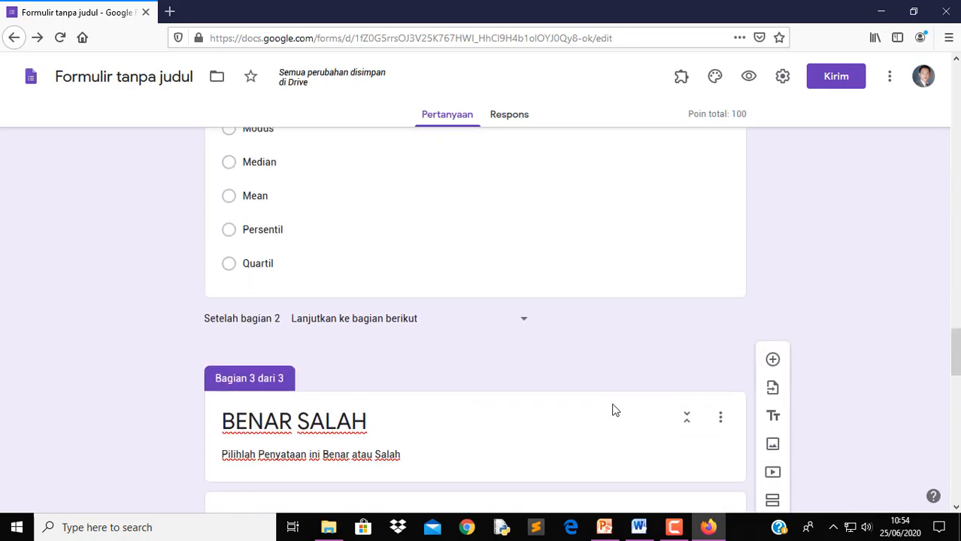
scroll(613, 408, up, 10)
scroll(614, 404, up, 12)
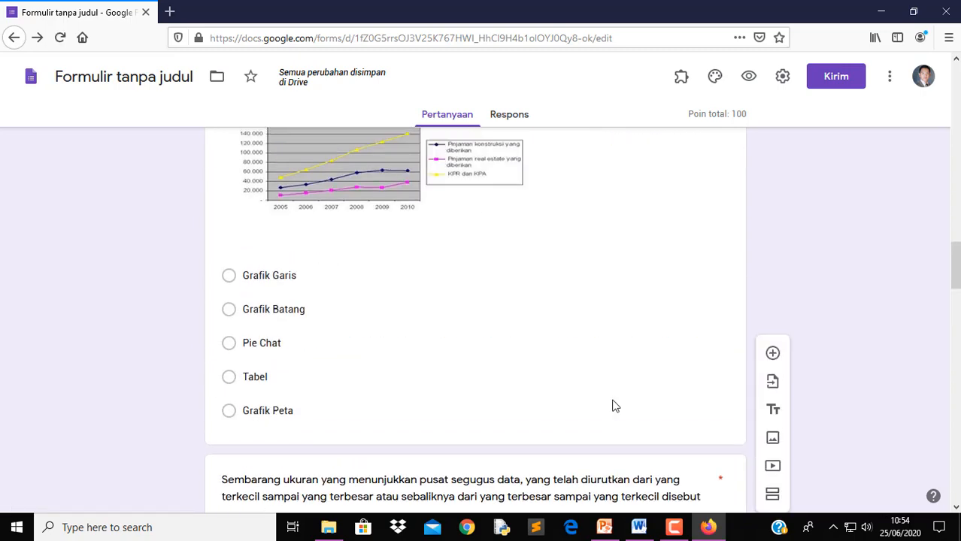
scroll(613, 406, up, 3)
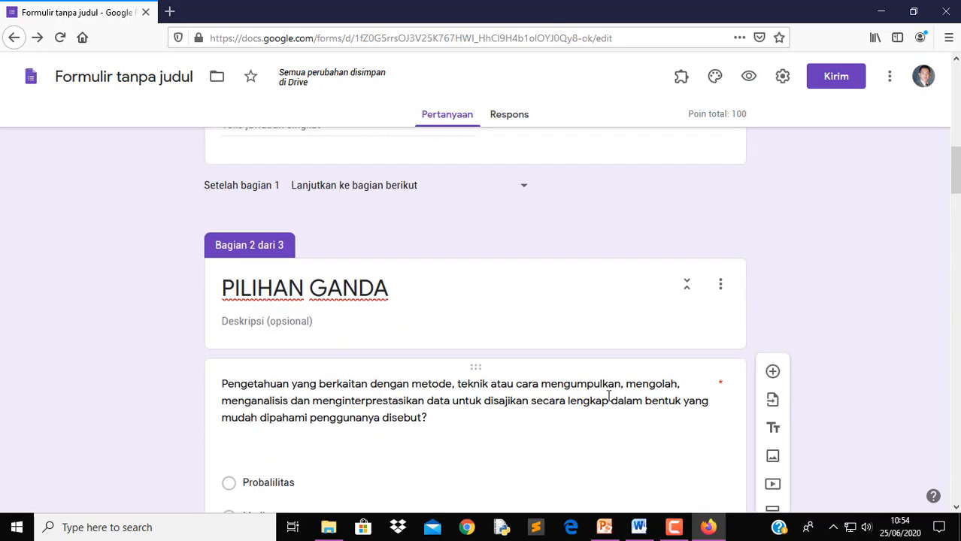
scroll(315, 327, down, 20)
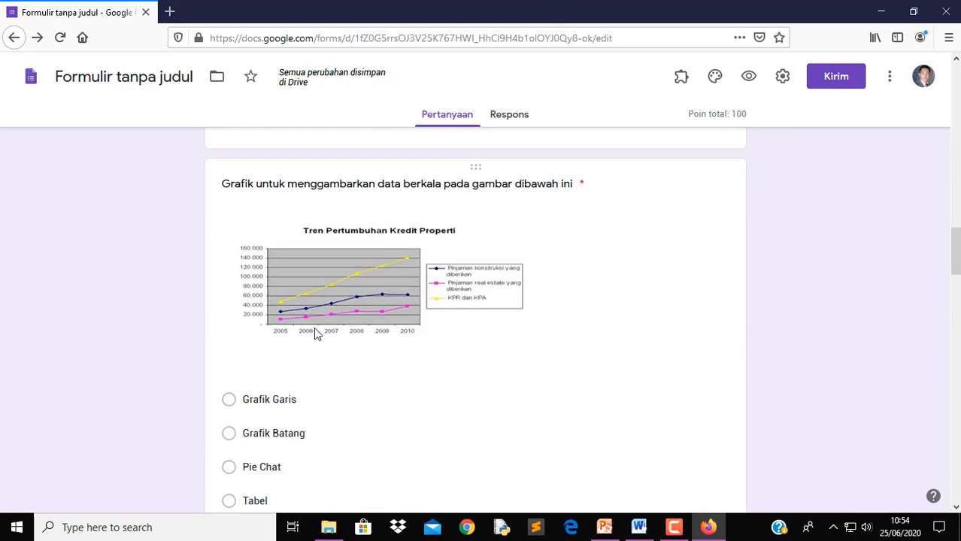
scroll(315, 329, down, 15)
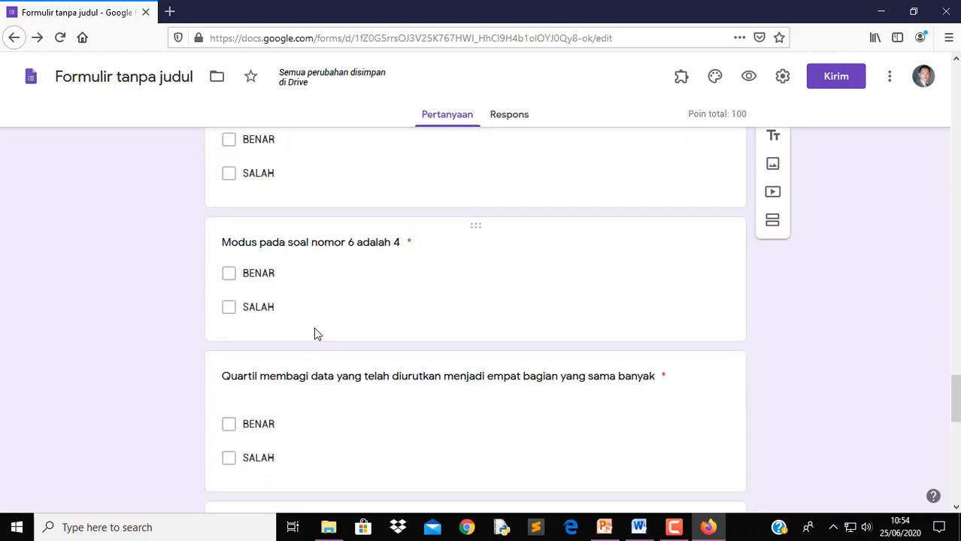
scroll(315, 334, down, 5)
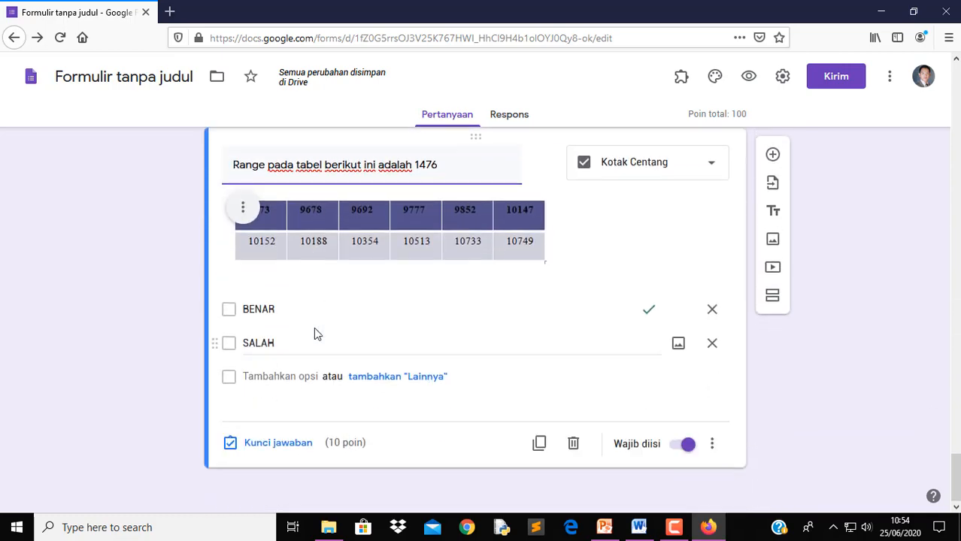
scroll(316, 334, up, 10)
scroll(315, 332, up, 4)
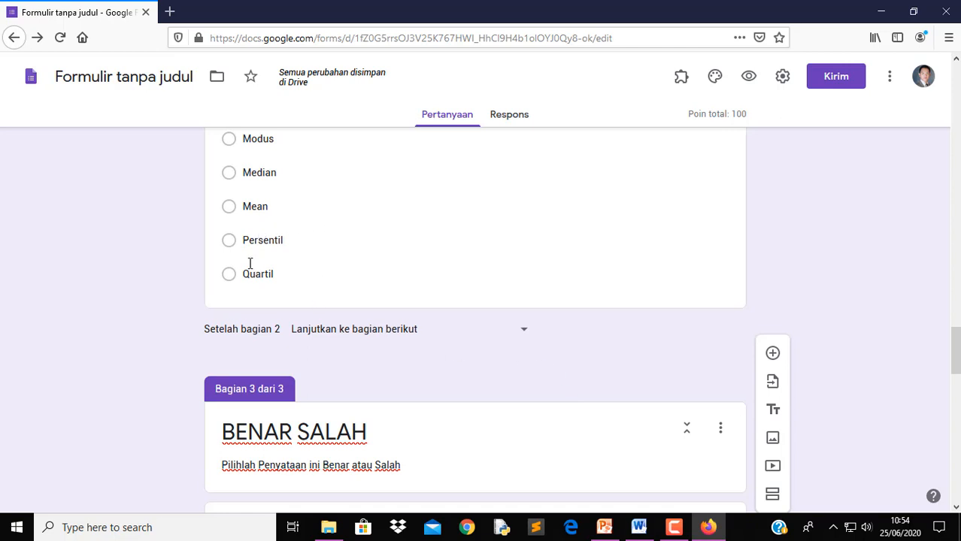
scroll(569, 398, up, 10)
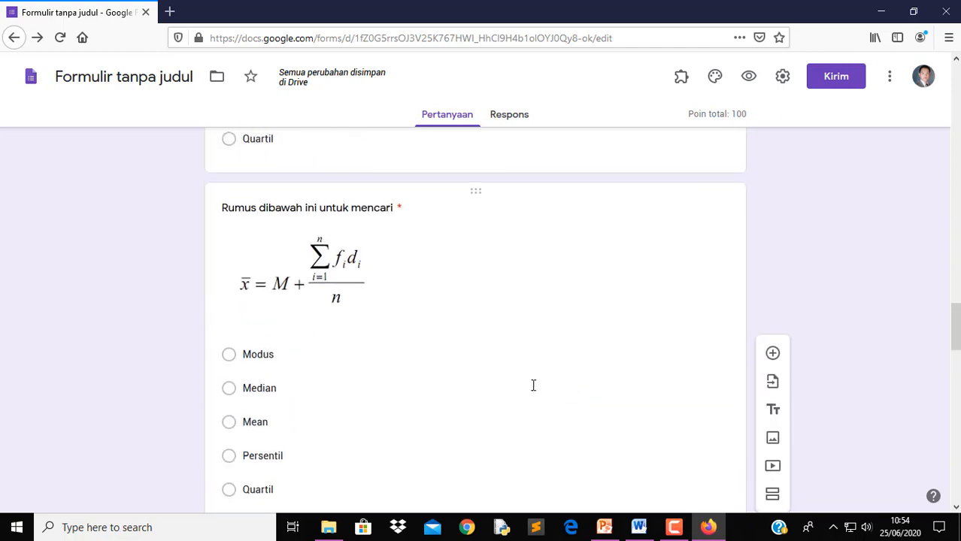
scroll(296, 354, up, 5)
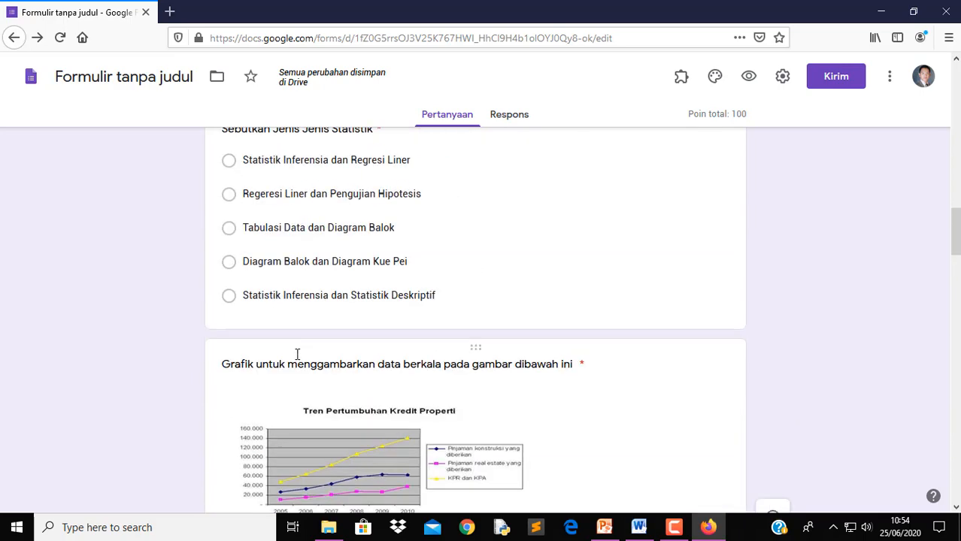
scroll(640, 392, up, 8)
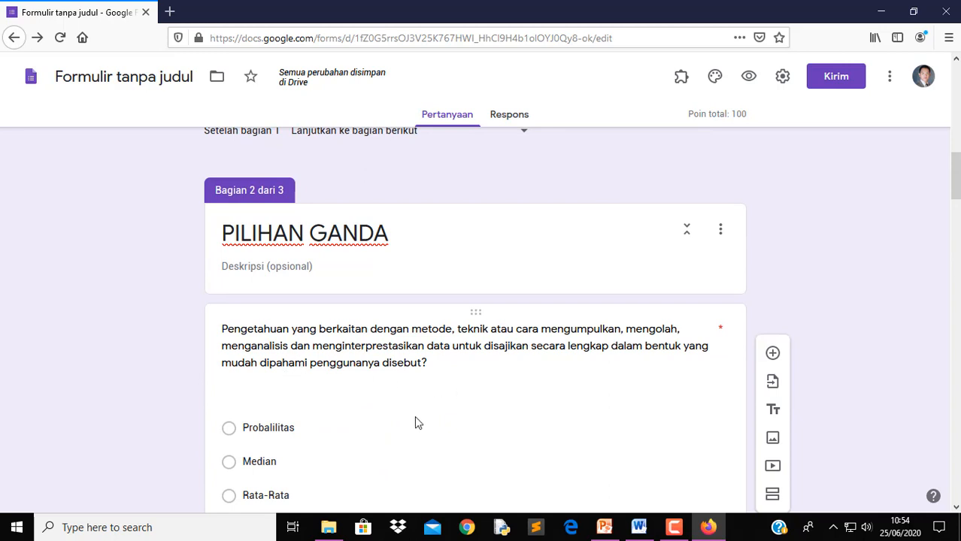
click(305, 270)
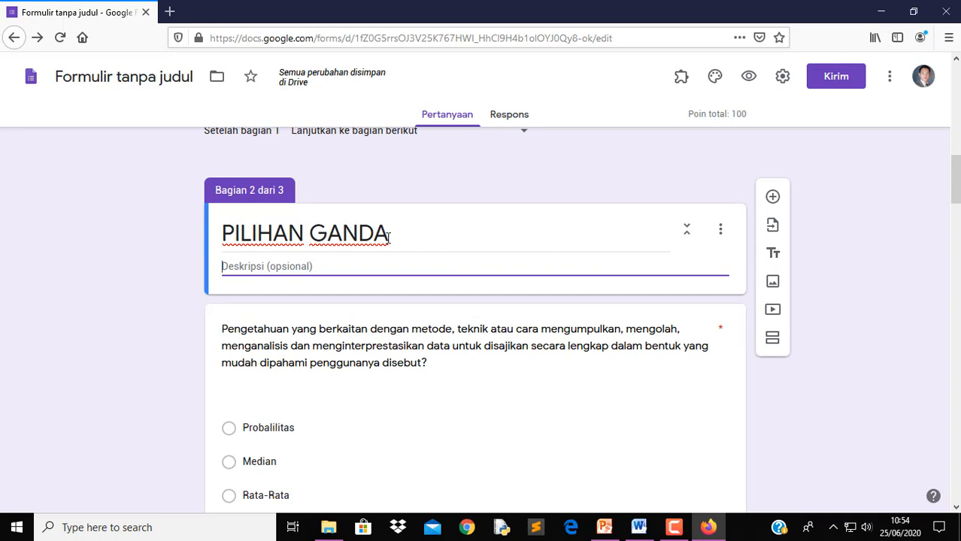
Type 'Pilihlah jawaban yang paling benar' as the PILIHAN GANDA description, correcting typos
text(pl)
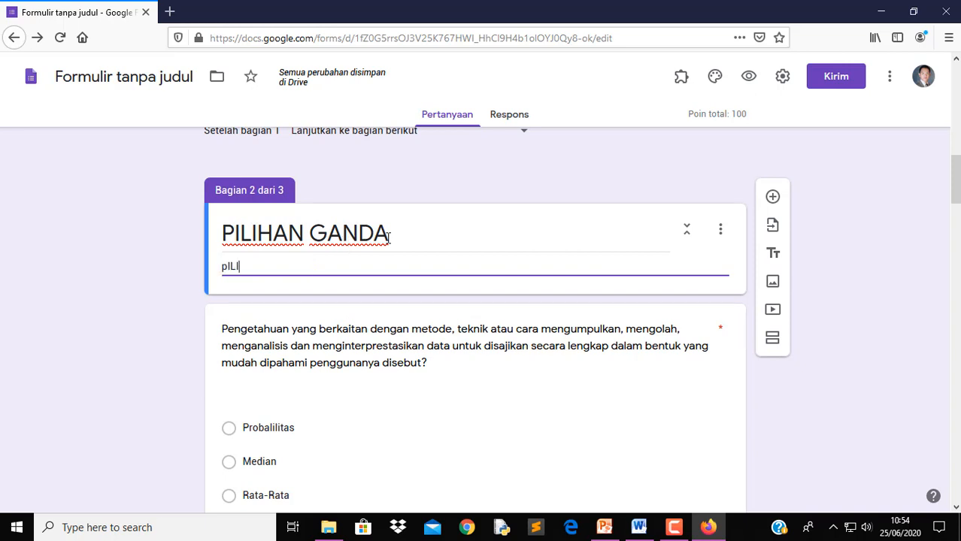
key(BackSpace)
key(BackSpace)
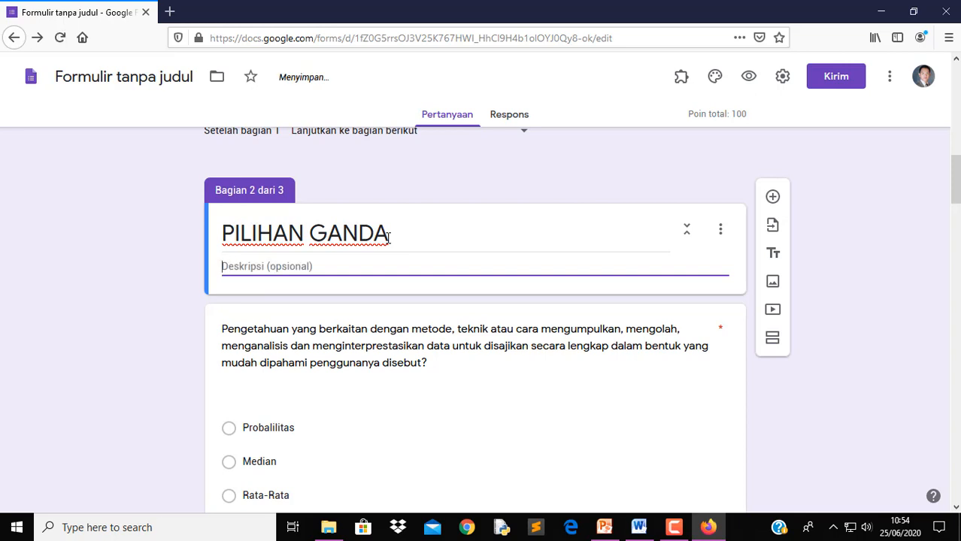
text(Pilih)
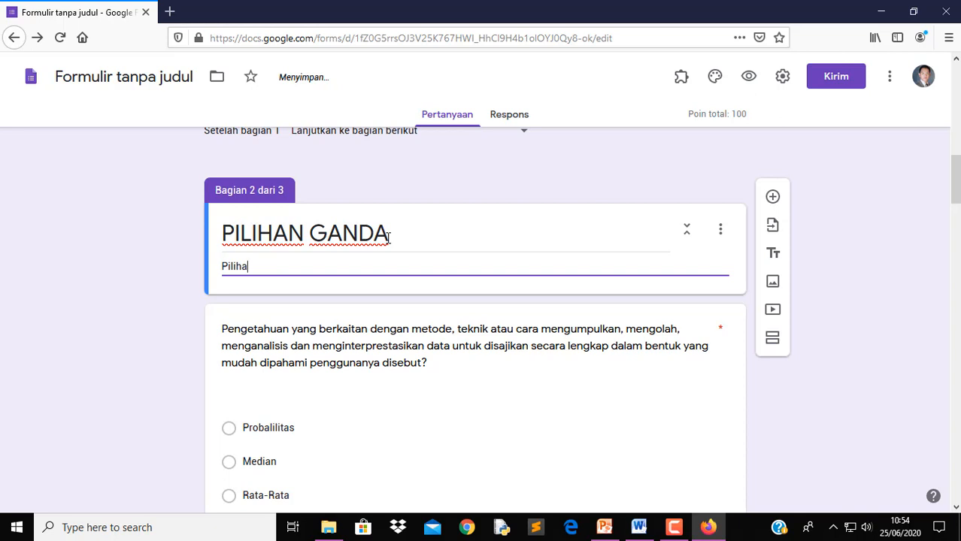
key(BackSpace)
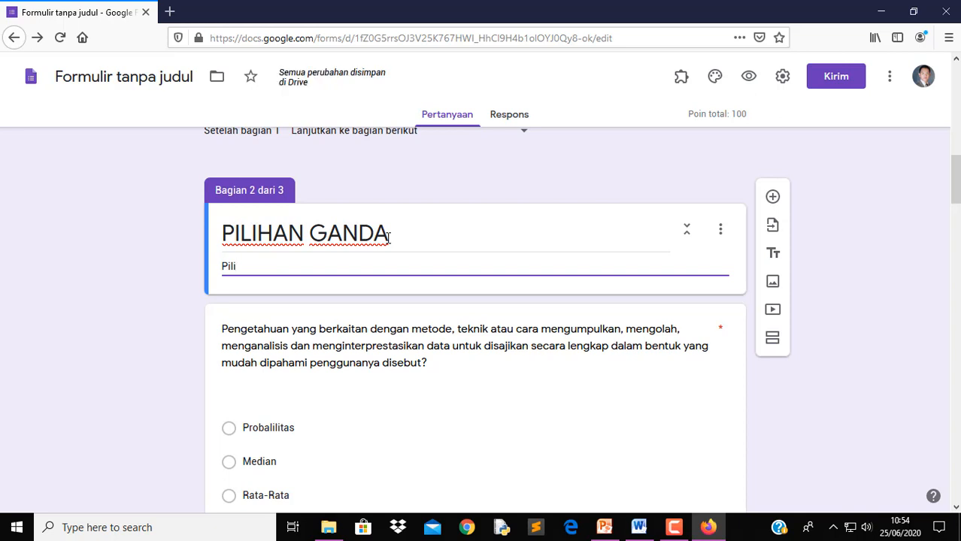
text(ihlah jaw)
text(a)
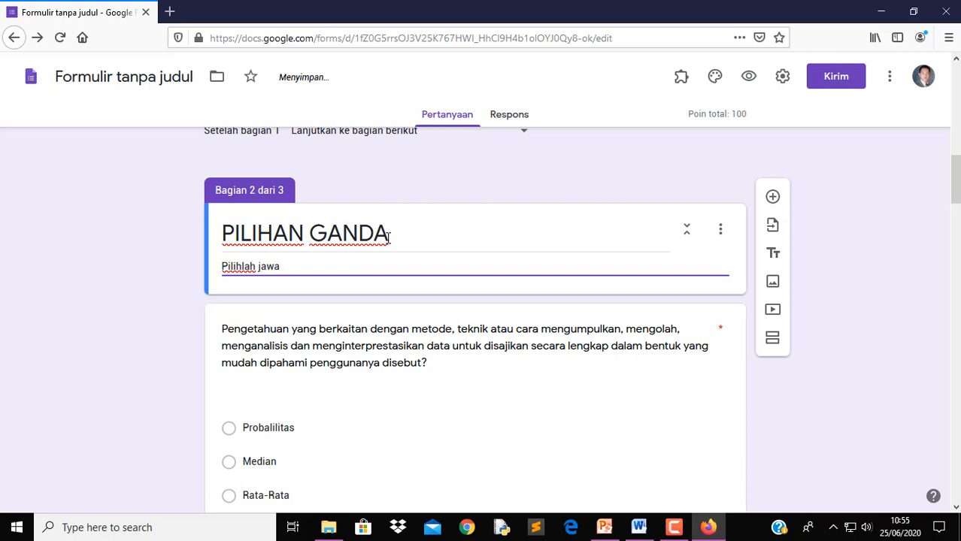
text(ban yang paling benas)
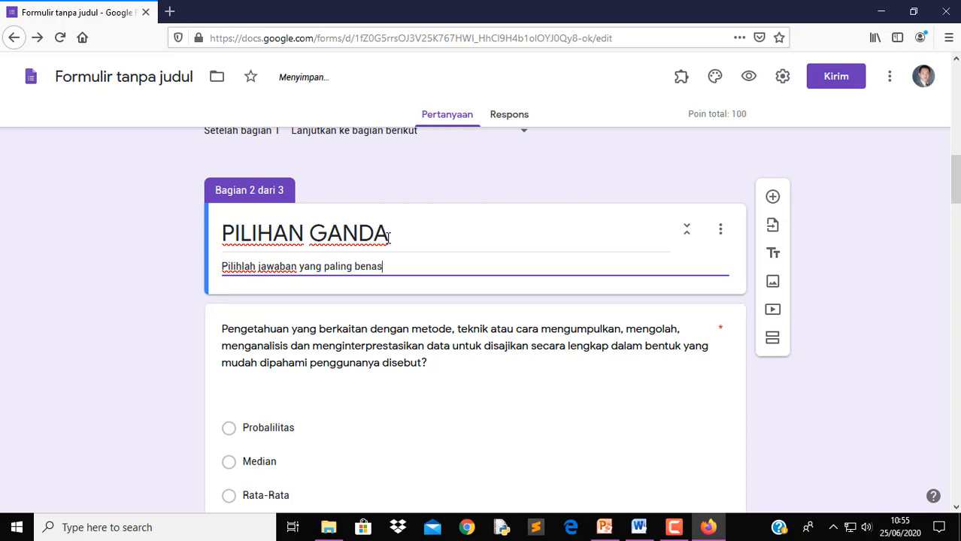
key(BackSpace)
text(r)
scroll(537, 339, down, 15)
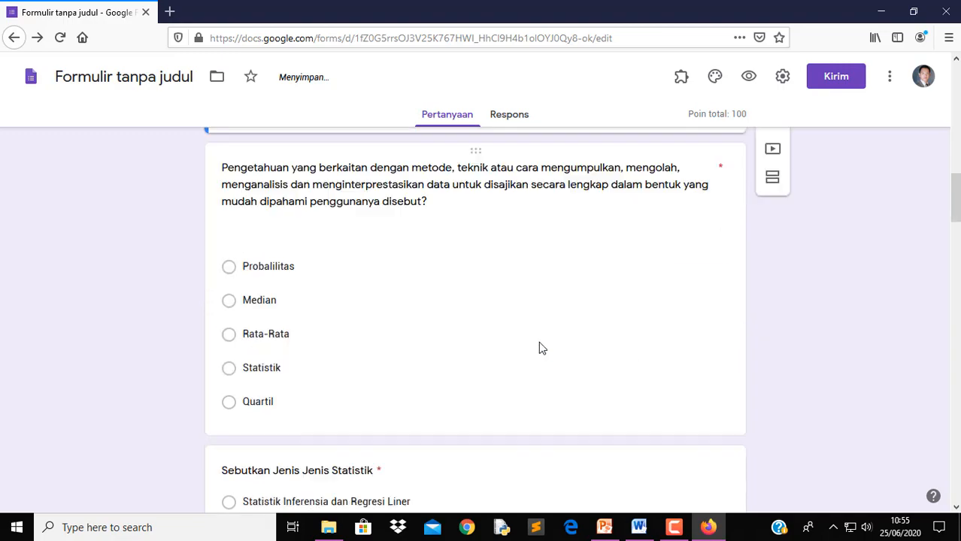
scroll(631, 373, down, 10)
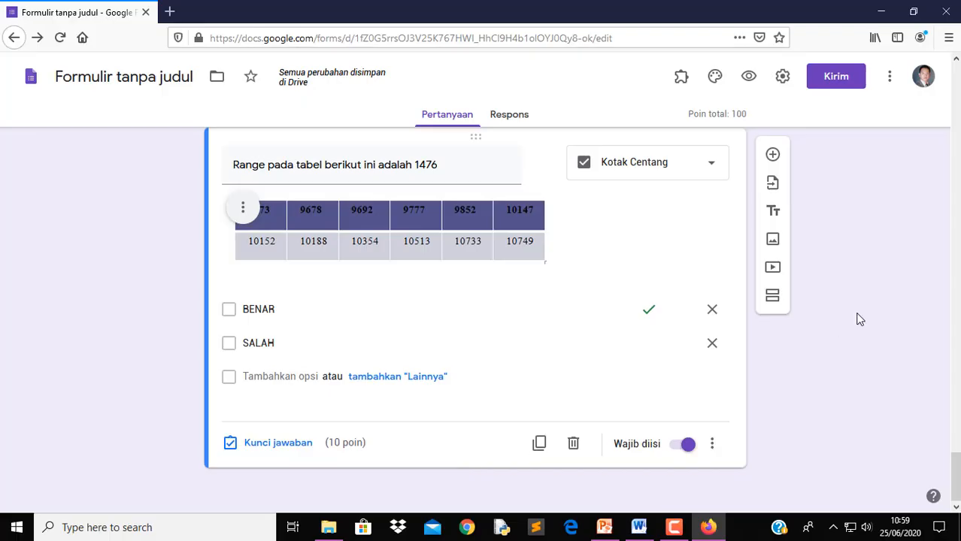
Add a section after the BENAR SALAH questions titled 'Soal Esai' and go to its description
click(775, 298)
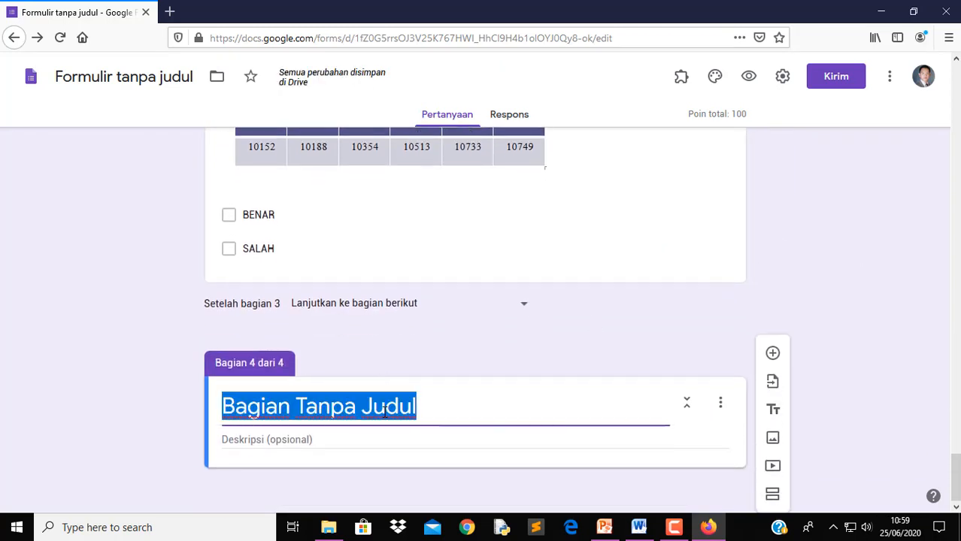
text(So)
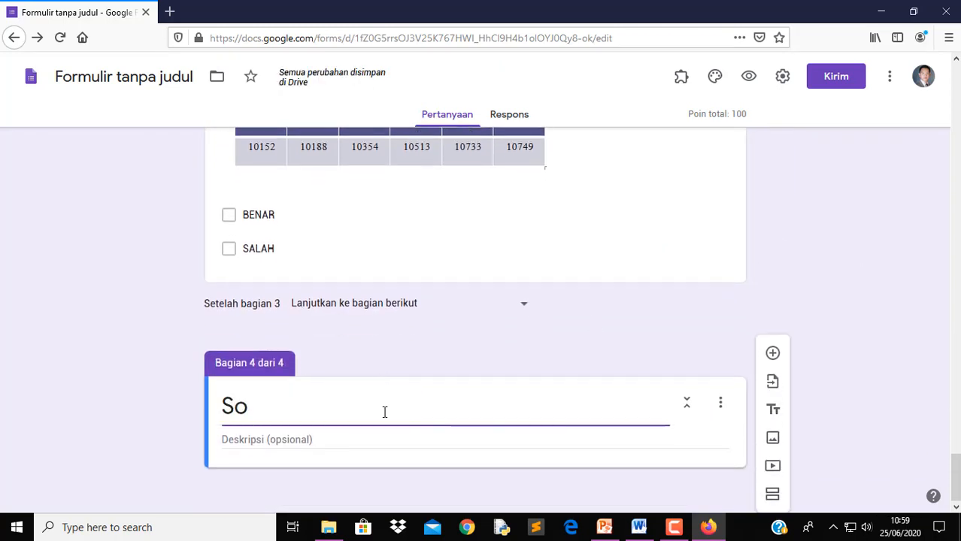
text(al E)
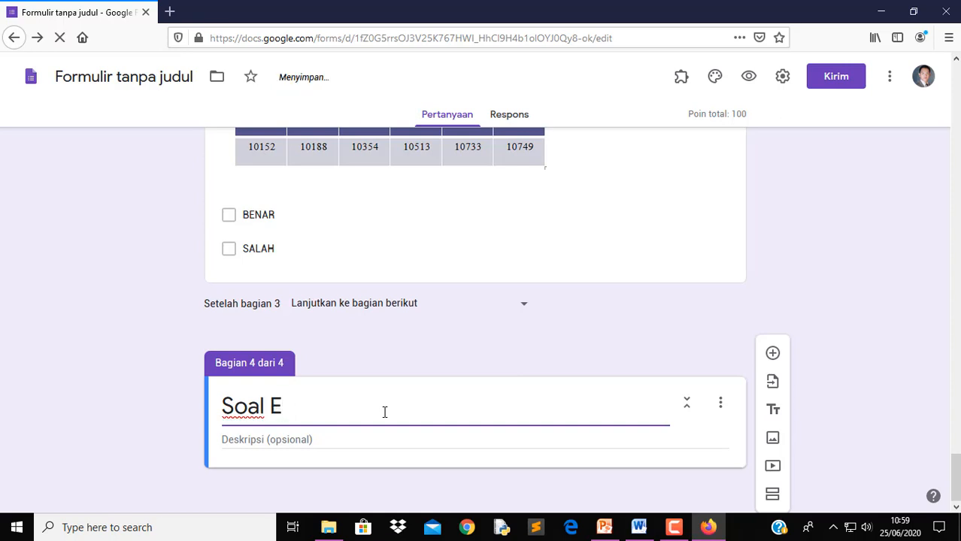
text(sai)
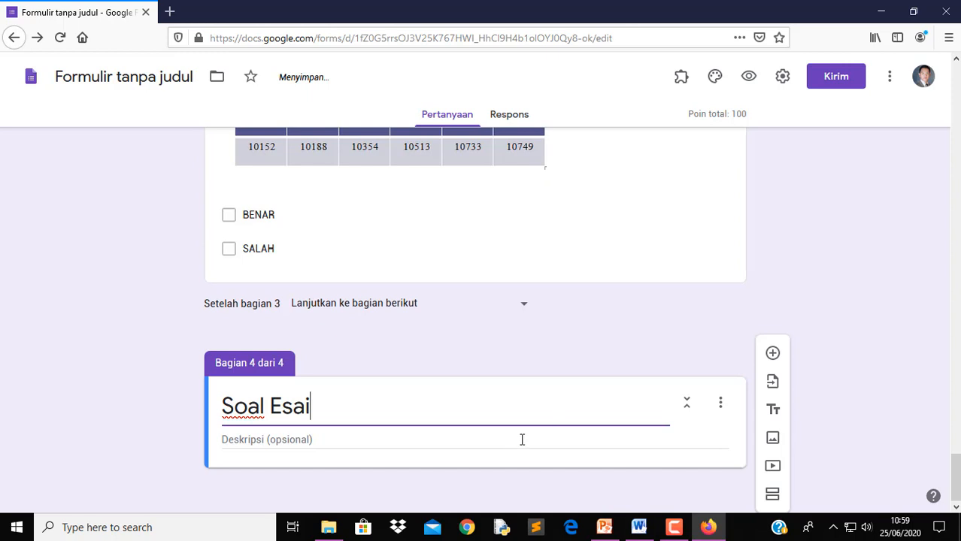
click(486, 440)
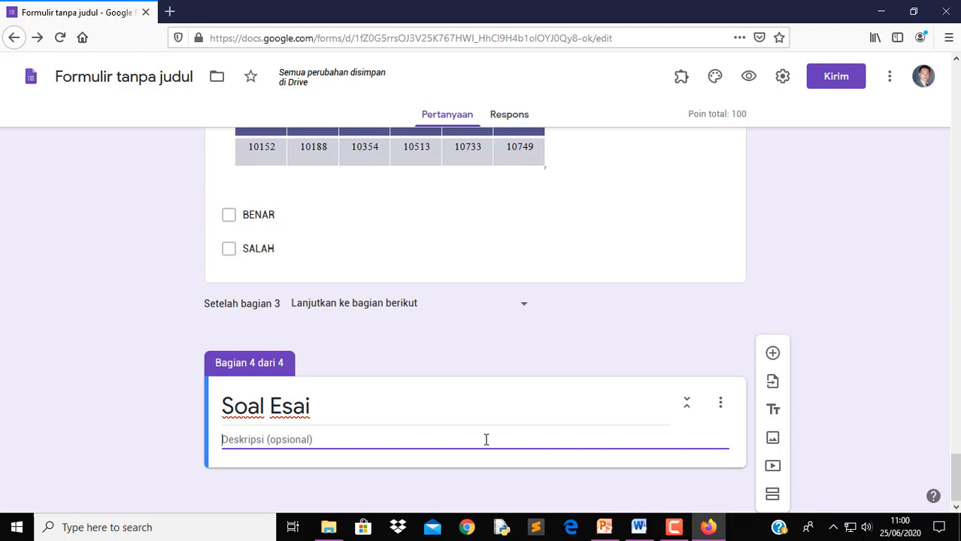
Enter the description 'Kerjakan Soal ini pada kertas selembar Double polio lalu di foto/scan…'
text(Kerjakan Soal ini pada ker)
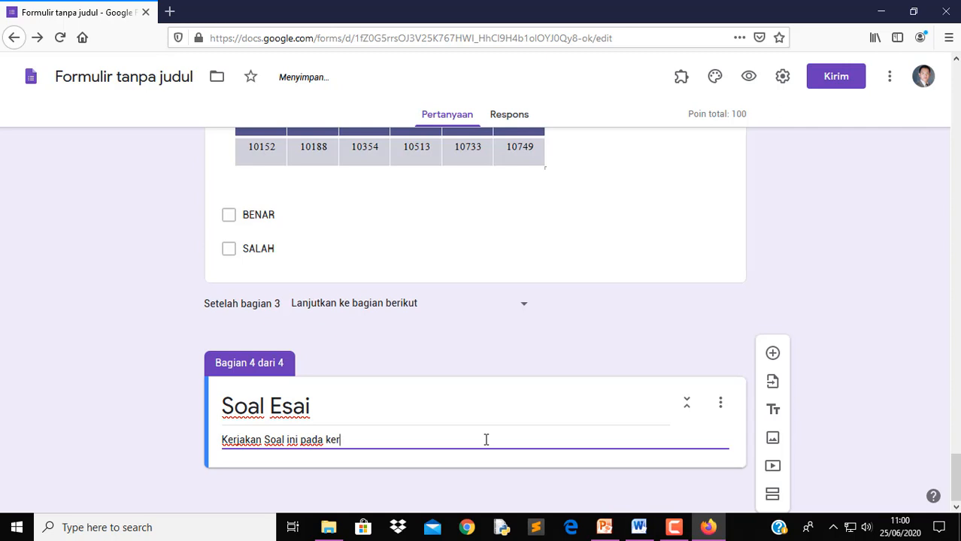
text(tas selembar Do)
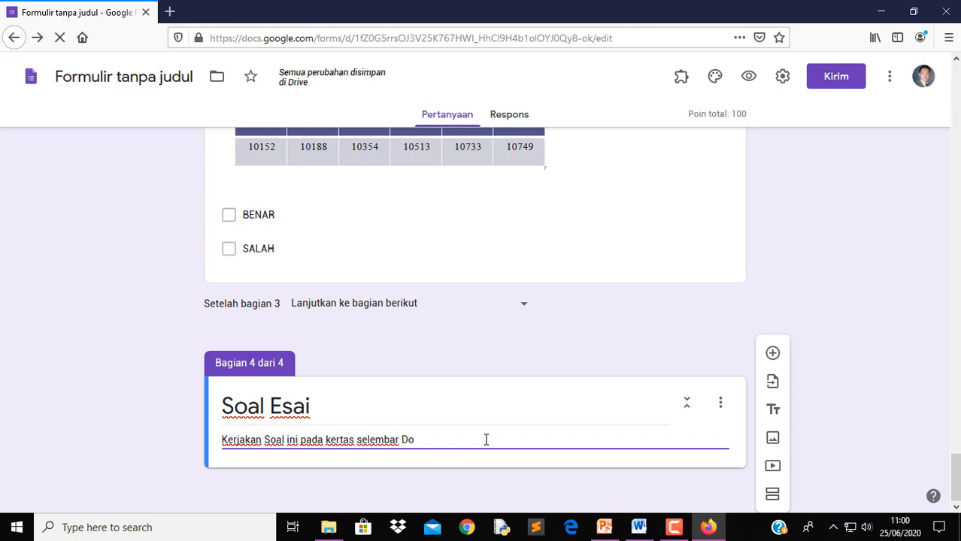
text(uble poli)
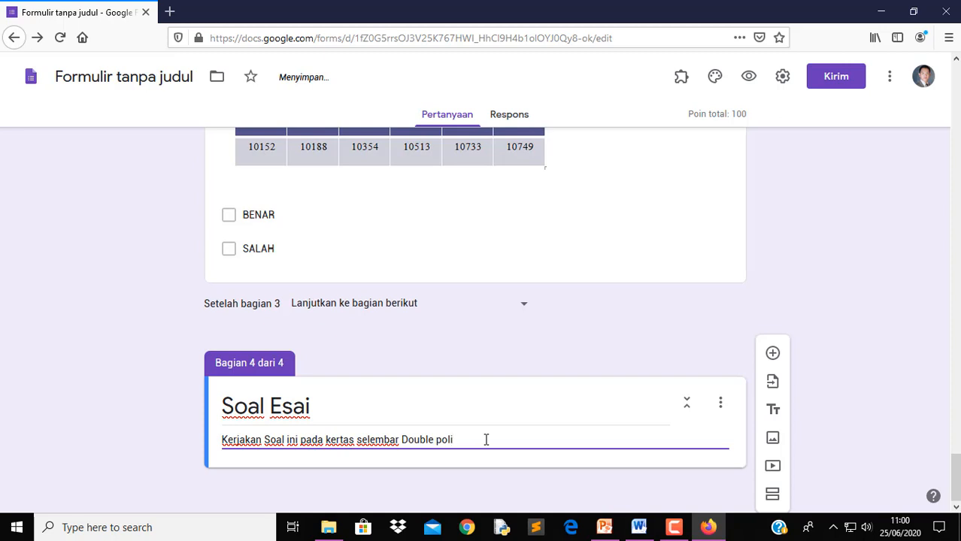
text(o lalu di foto/scan kemudian)
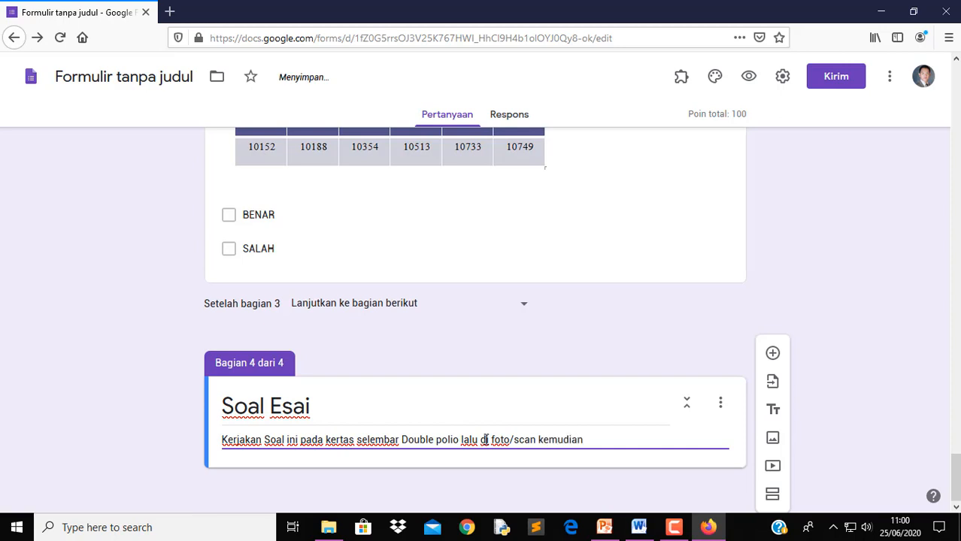
text( di upload pada)
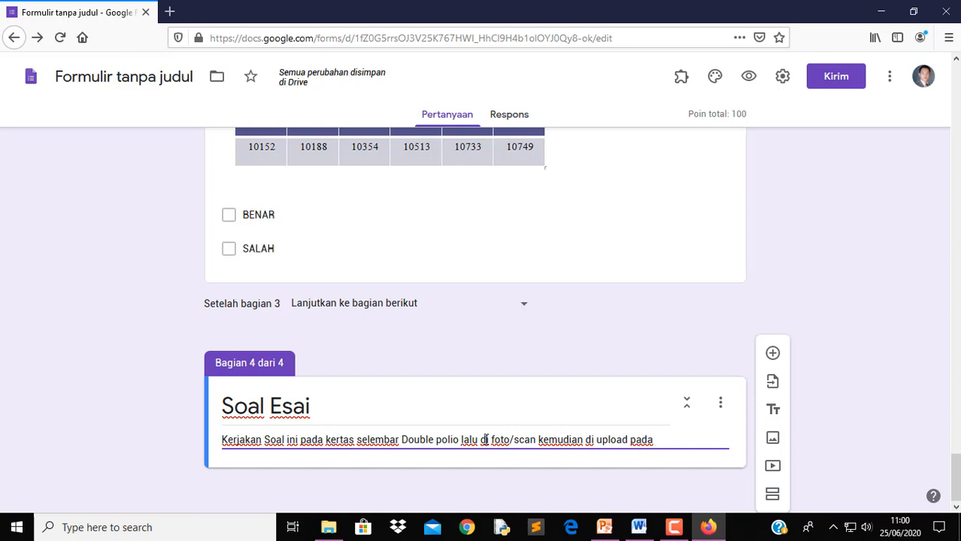
text( form)
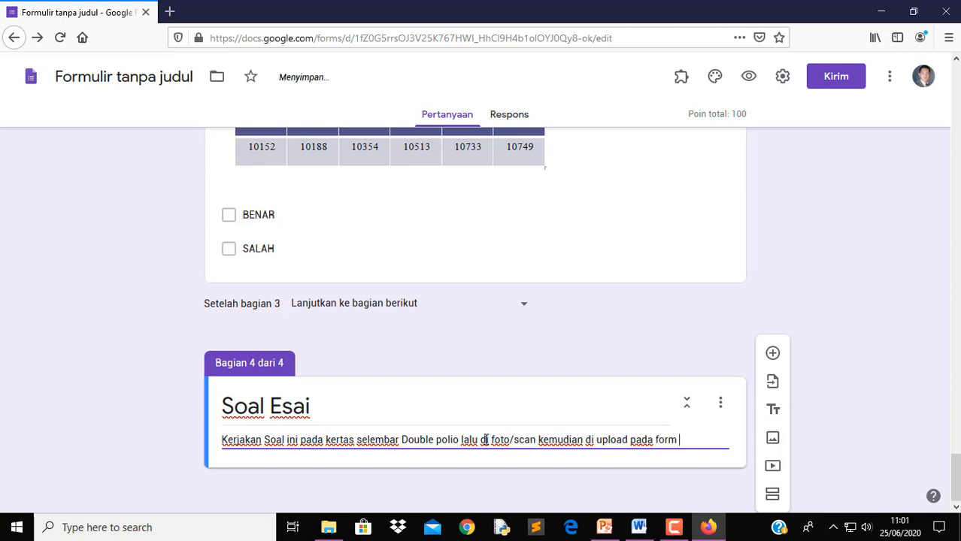
text( upload di soal ini)
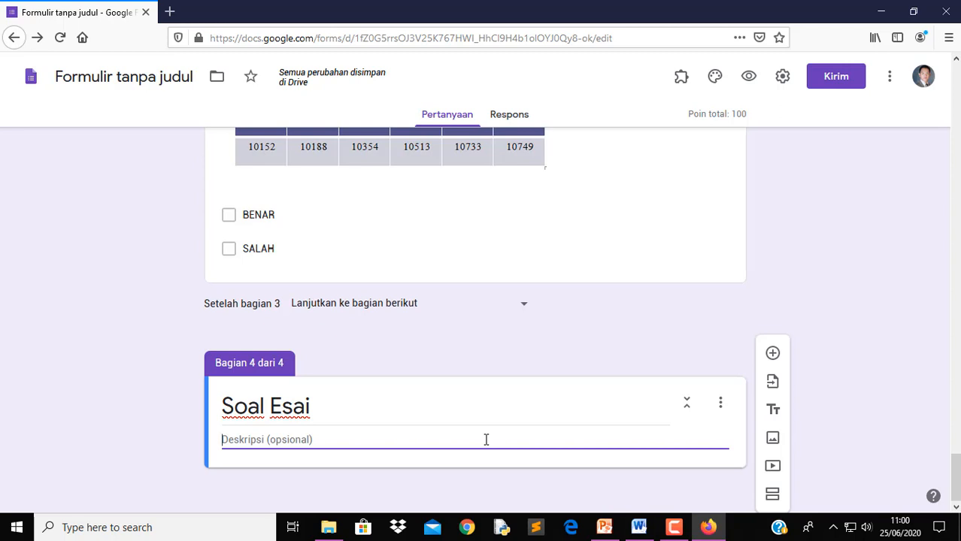
text(Kerjakan Soal ini pada ker)
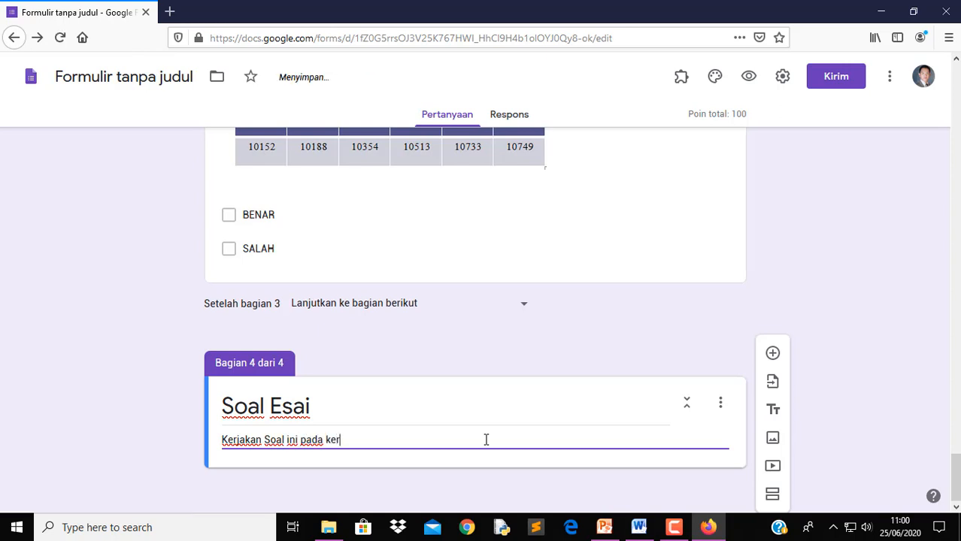
text(tas selemba)
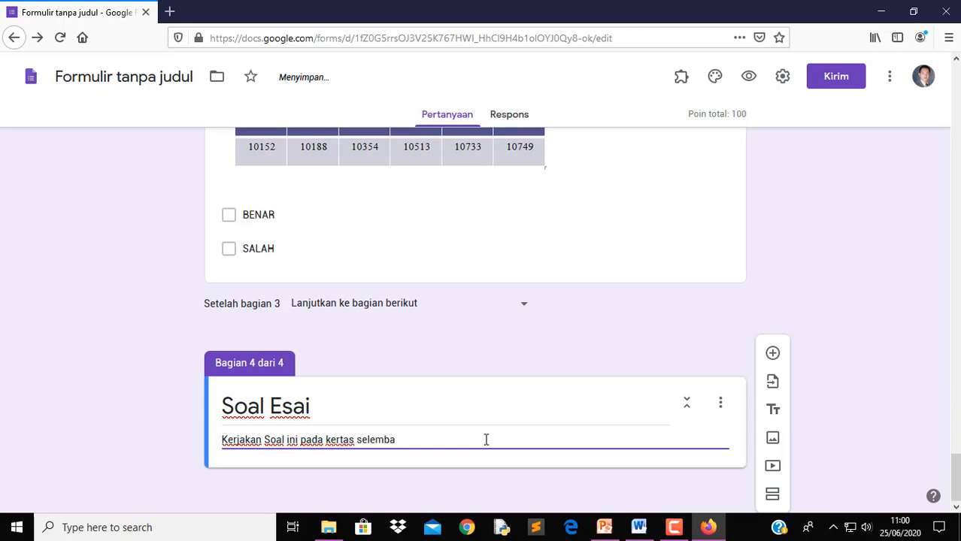
text(r Double poli)
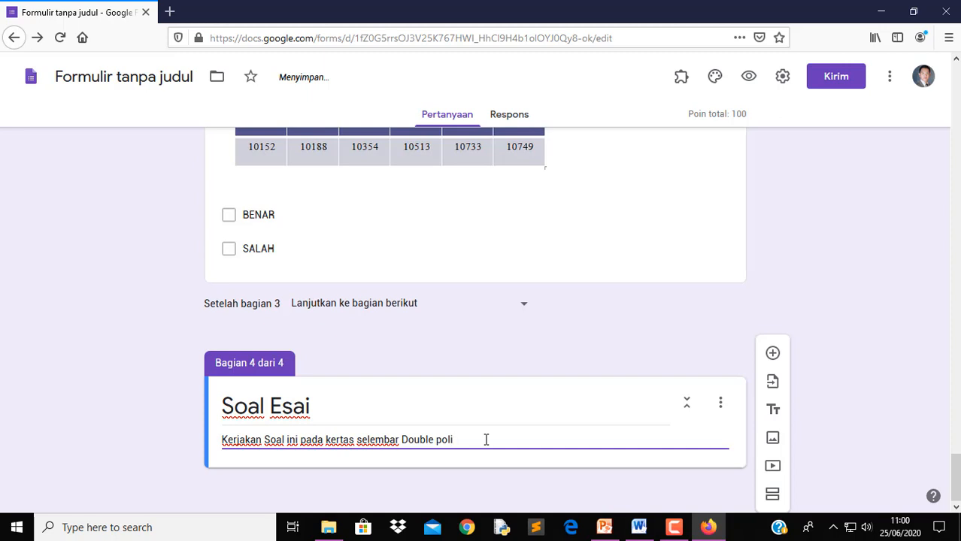
text(o lalu di foto/scan)
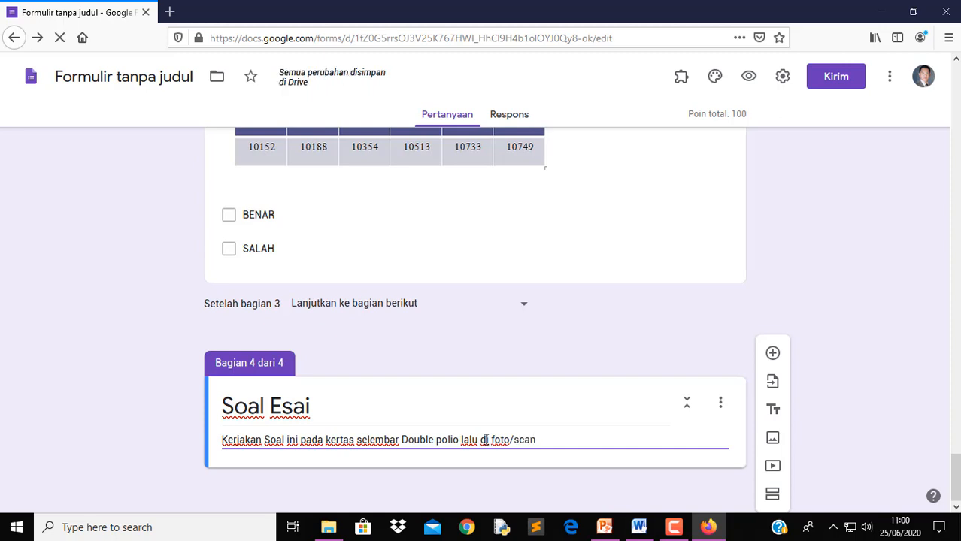
text( kemudian)
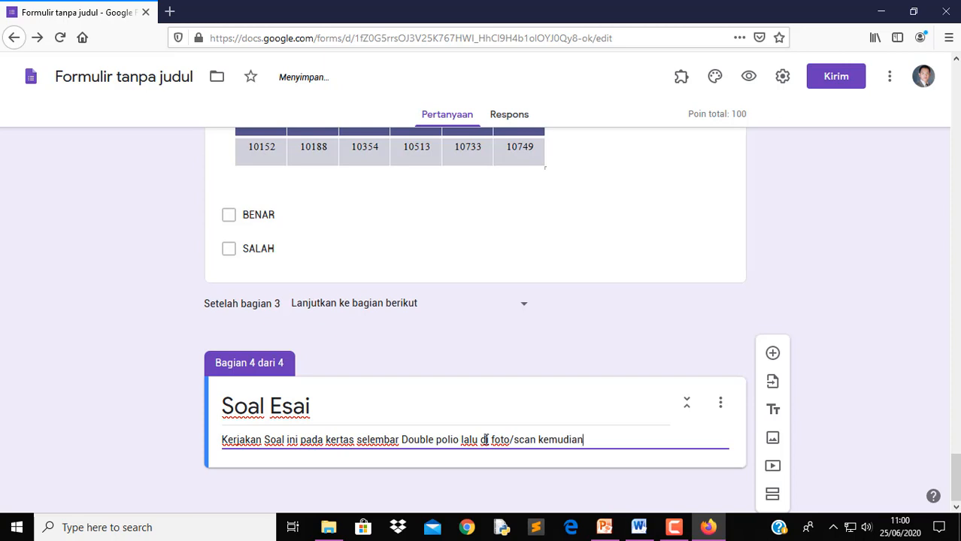
text( di upload pada)
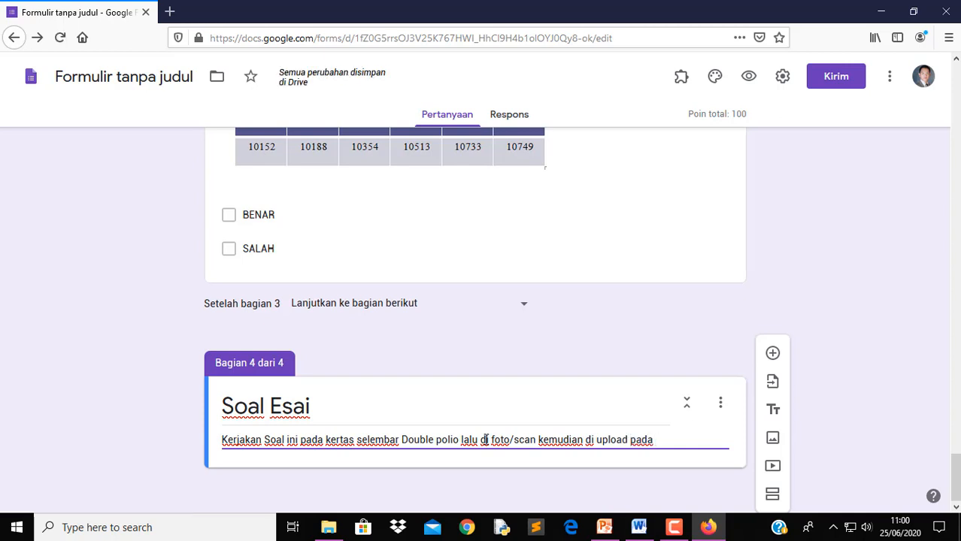
text( form )
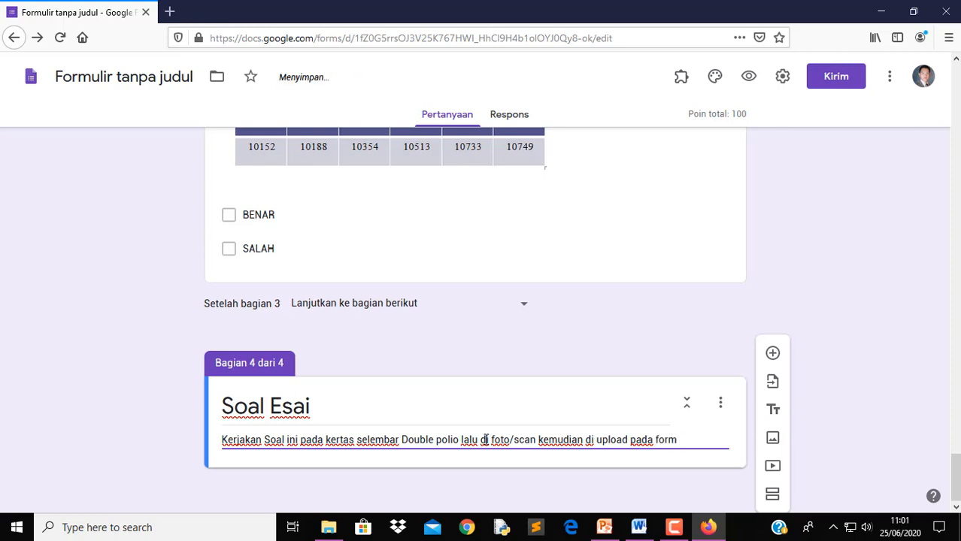
text(upload di soal ini)
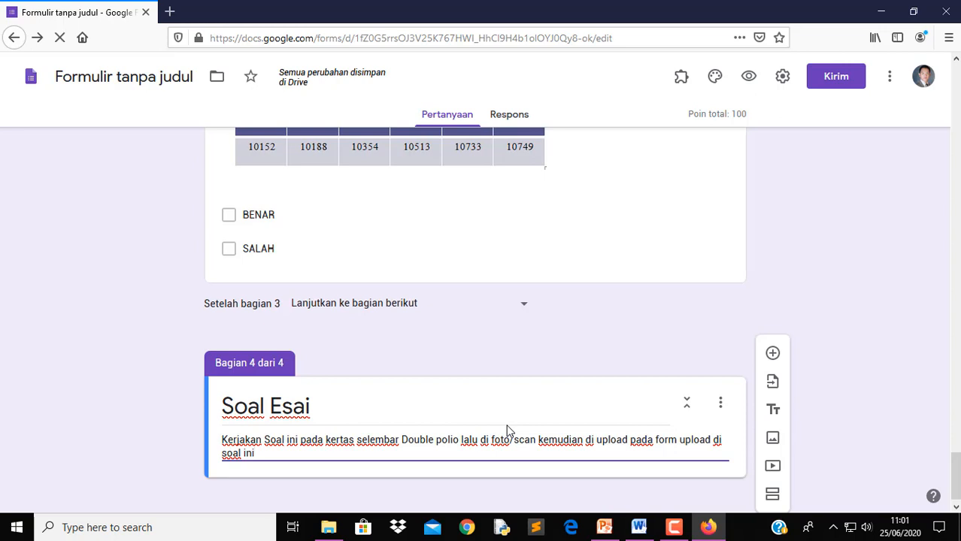
Add a question titled 'Hitunglah' copied from Word's question 11, removing the '11.' prefix
click(772, 354)
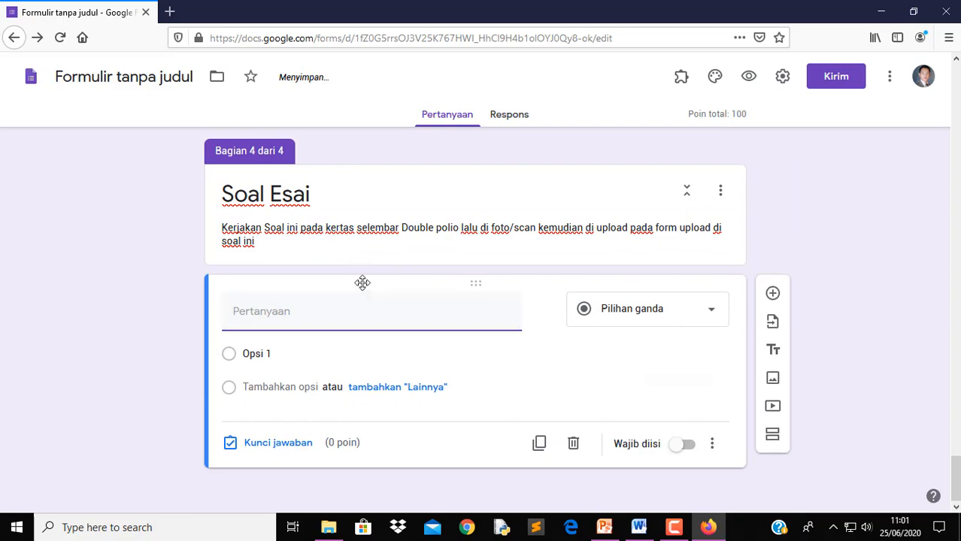
click(640, 527)
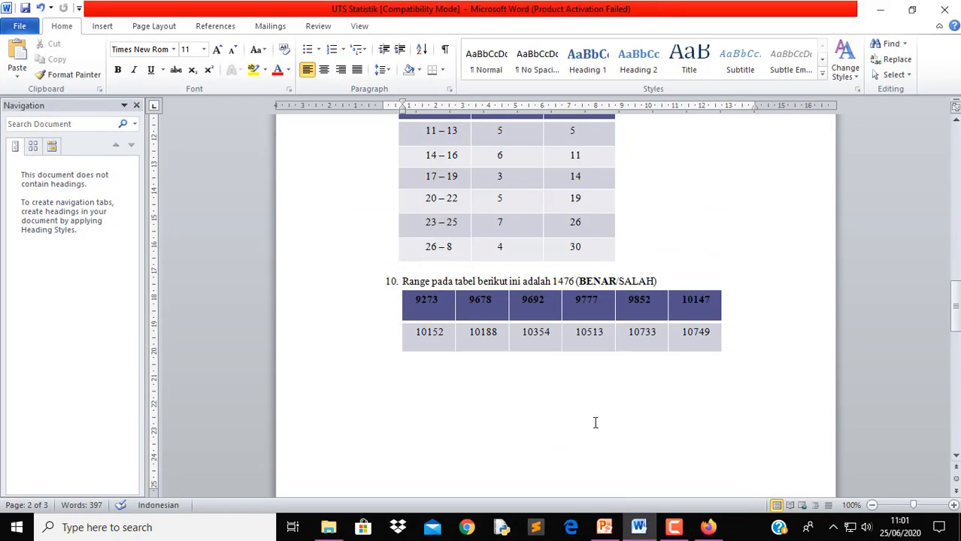
scroll(579, 435, down, 10)
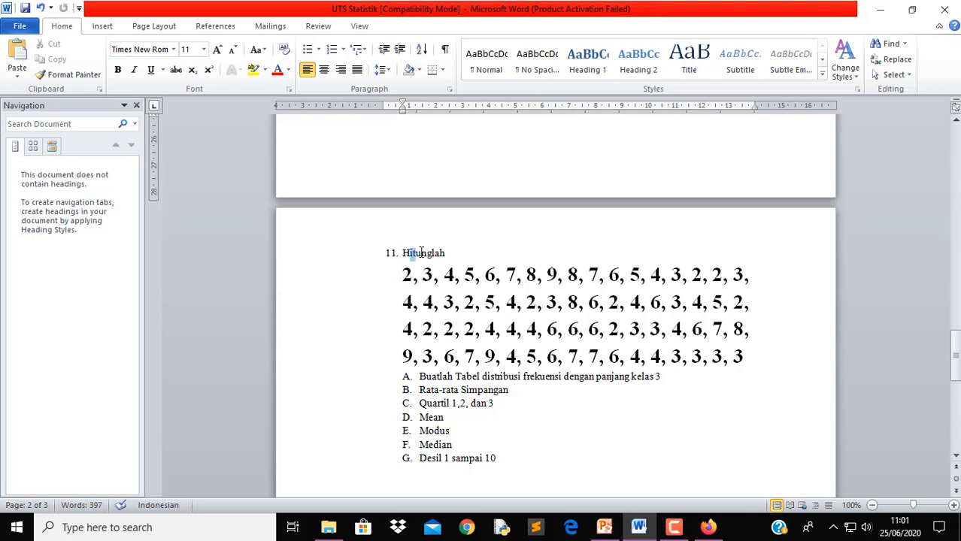
drag(411, 253, 421, 263)
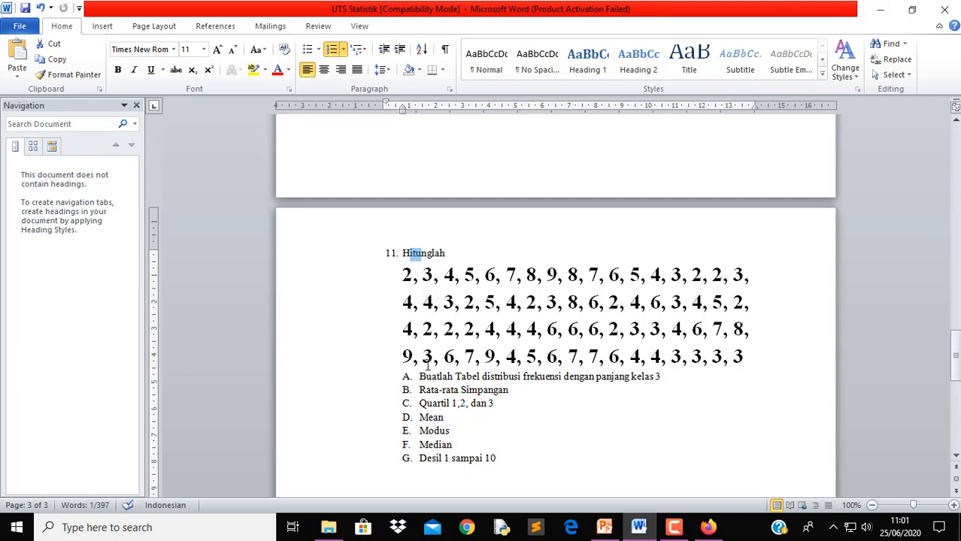
drag(404, 255, 445, 259)
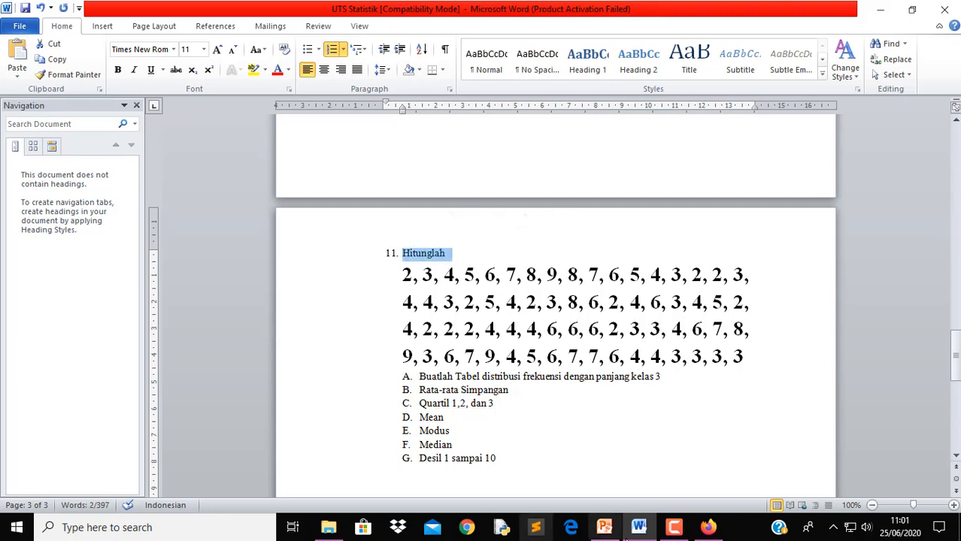
click(708, 528)
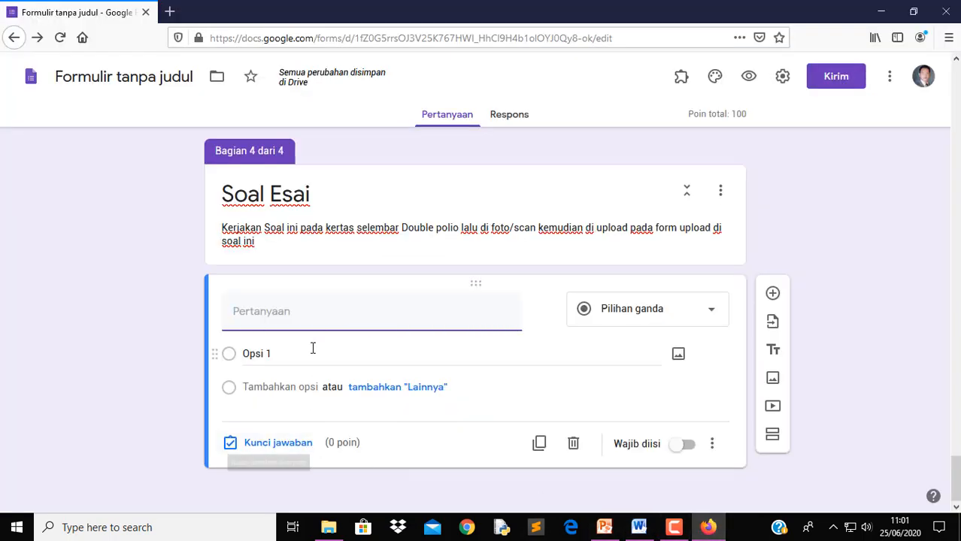
text(11. Hitunglah)
click(255, 311)
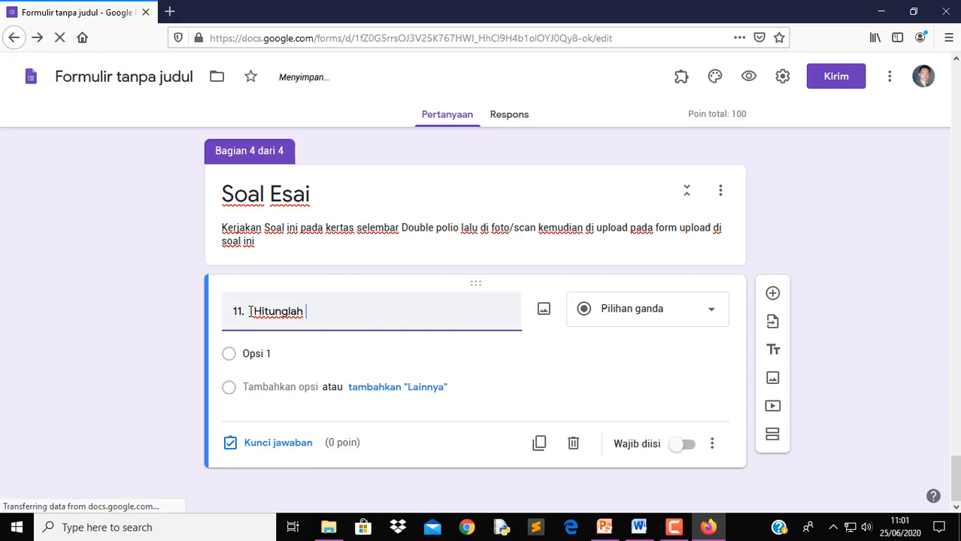
key(BackSpace)
key(BackSpace)
key(BackSpace)
key(BackSpace)
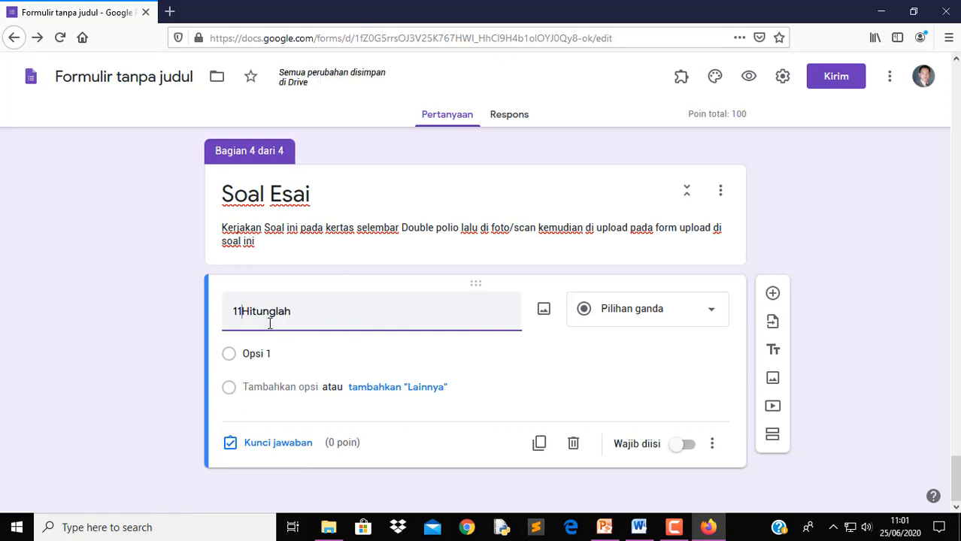
click(365, 326)
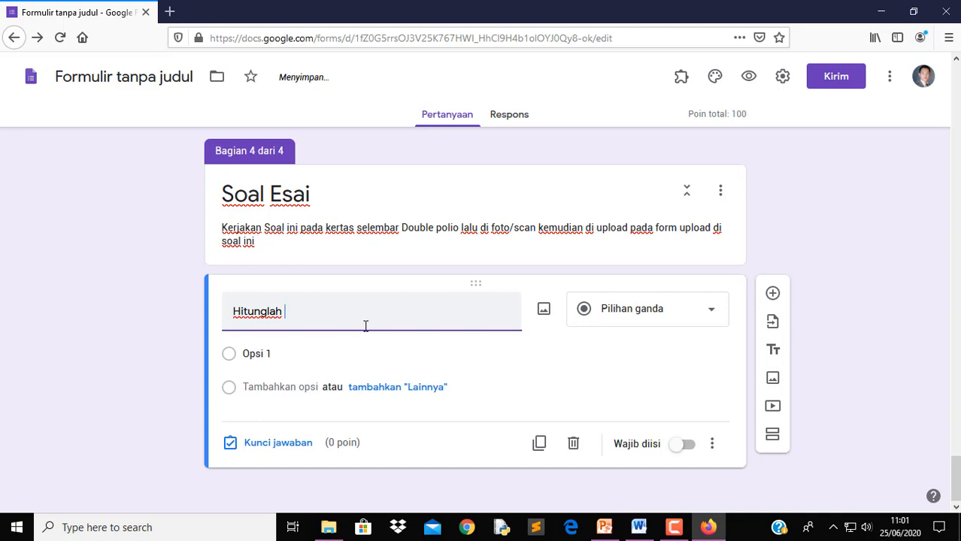
Append question 11's four-line number list, in quotes, after 'Hitunglah'
click(638, 527)
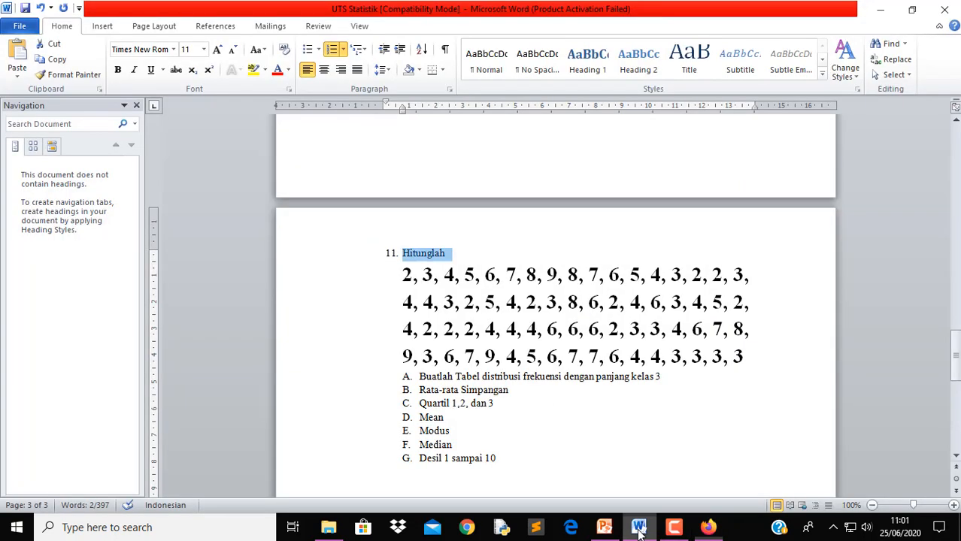
drag(400, 275, 748, 363)
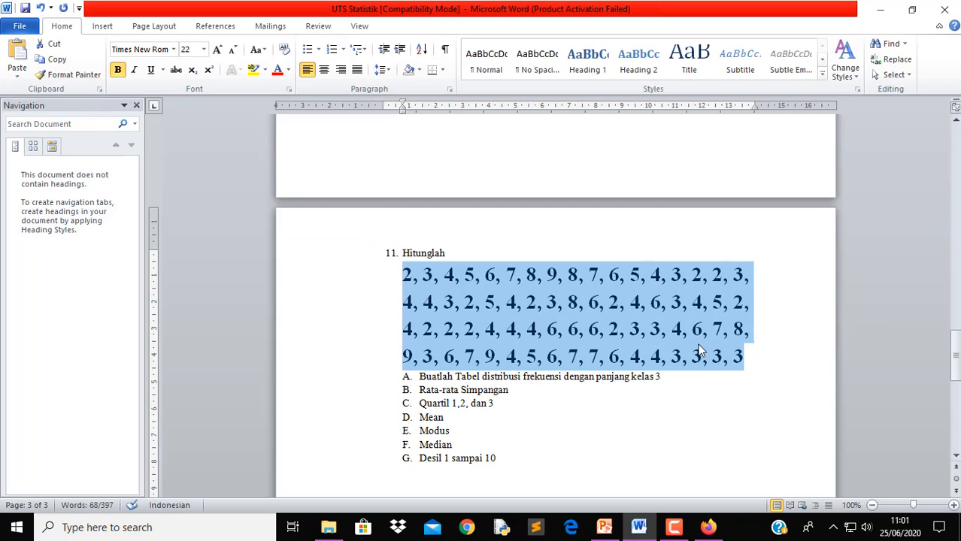
right_click(677, 335)
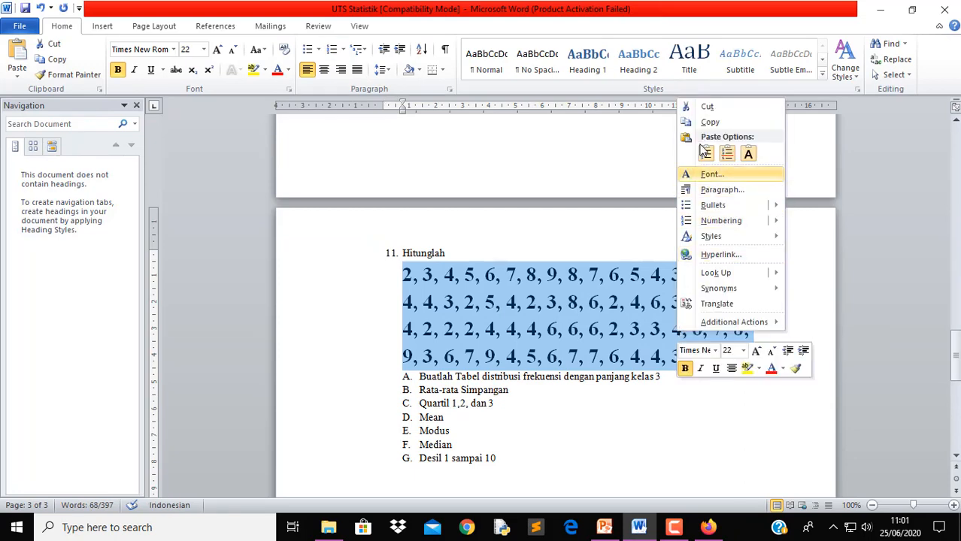
click(708, 527)
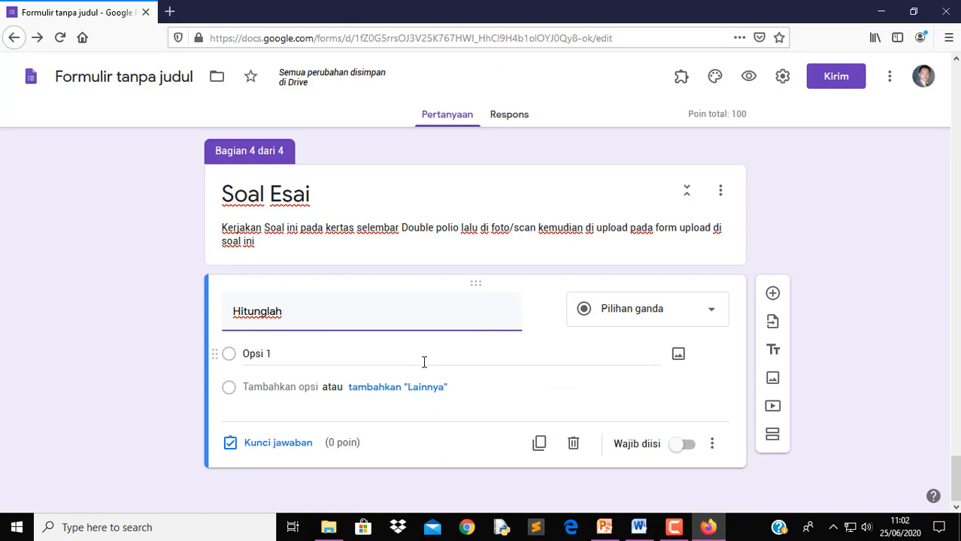
text(")
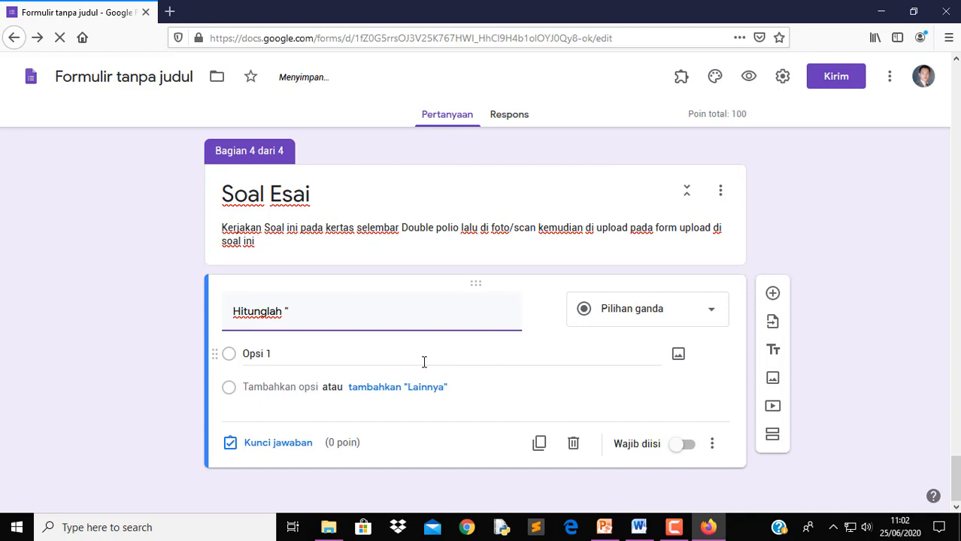
key(ctrl+v)
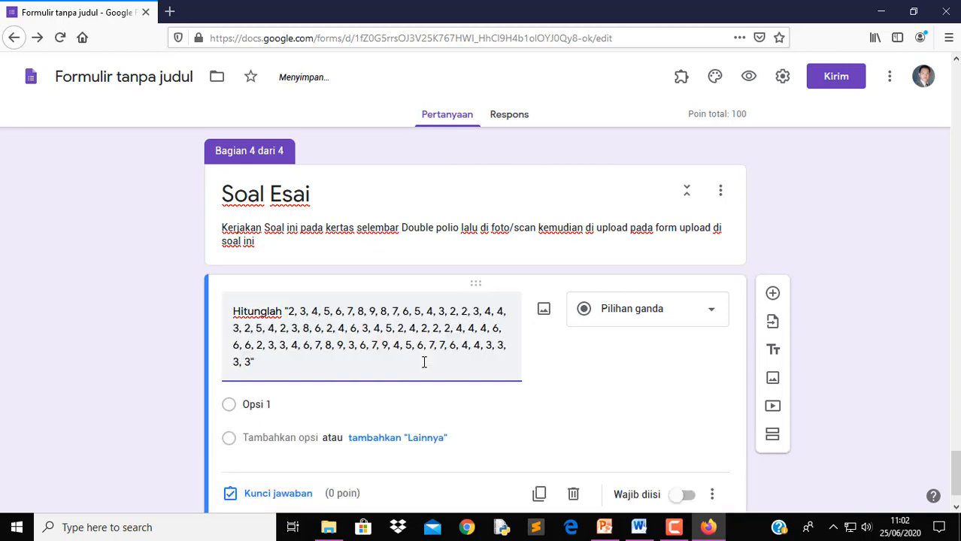
Make the statistics question a Paragraf (long answer) question and place the caret after its text
click(673, 318)
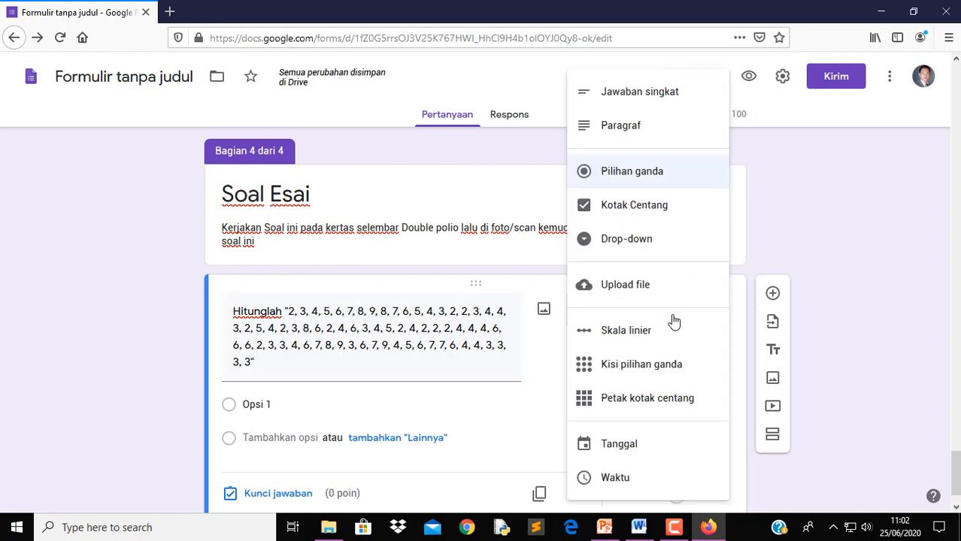
click(637, 126)
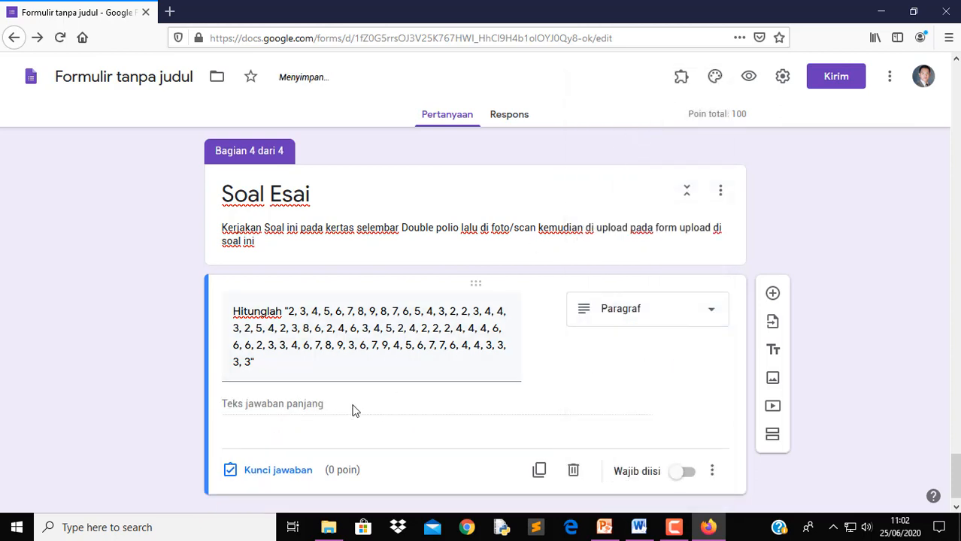
triple_click(295, 370)
click(298, 370)
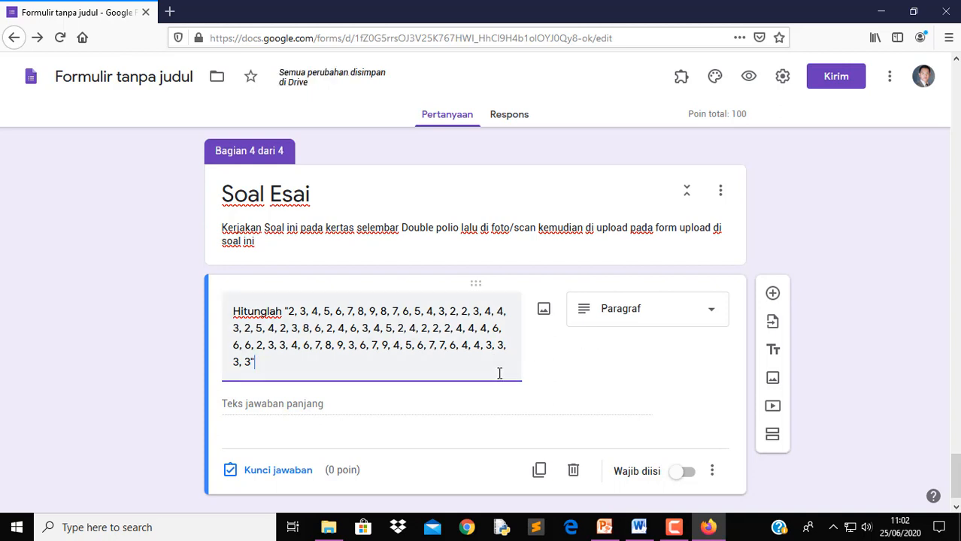
scroll(500, 374, up, 1)
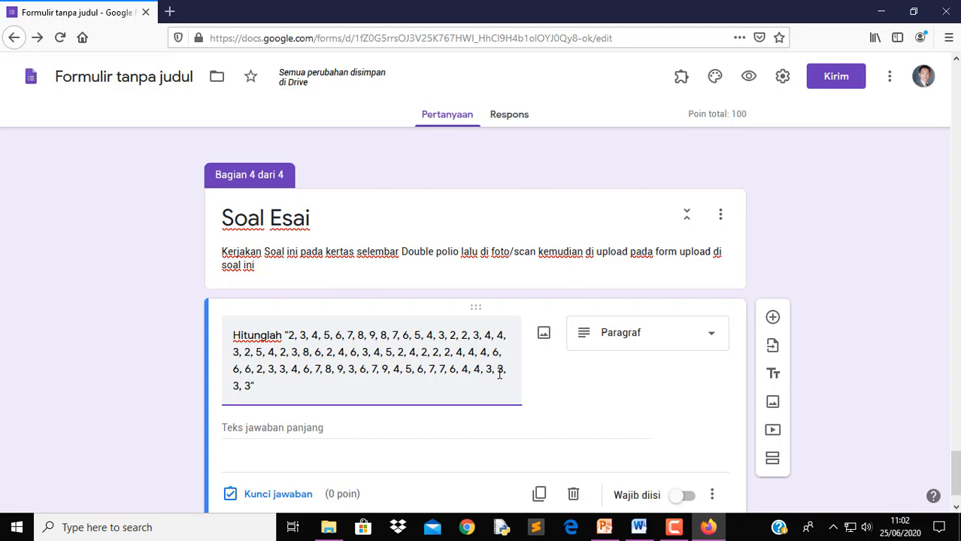
Change the question to Jawaban singkat and append 'Pertanyaan:' after the quoted numbers
click(639, 528)
click(639, 528)
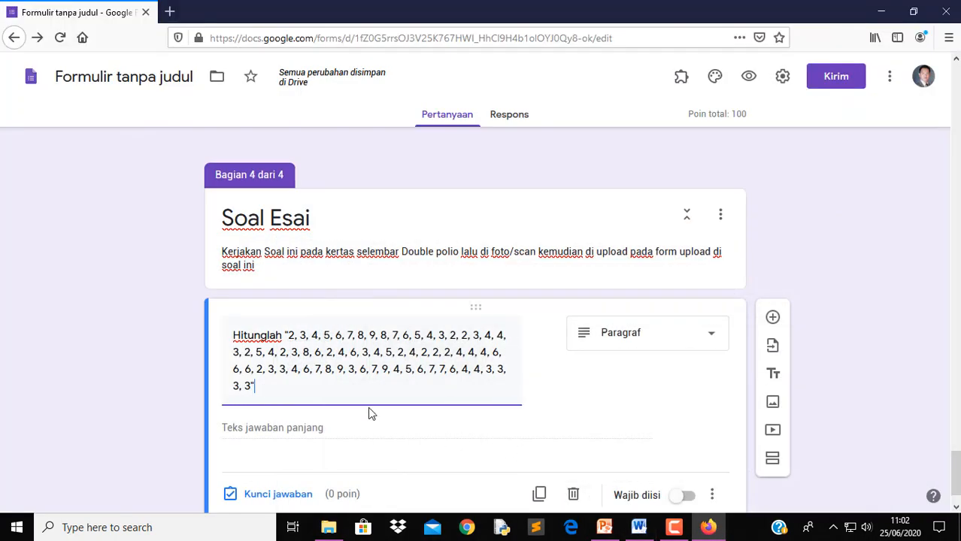
click(629, 343)
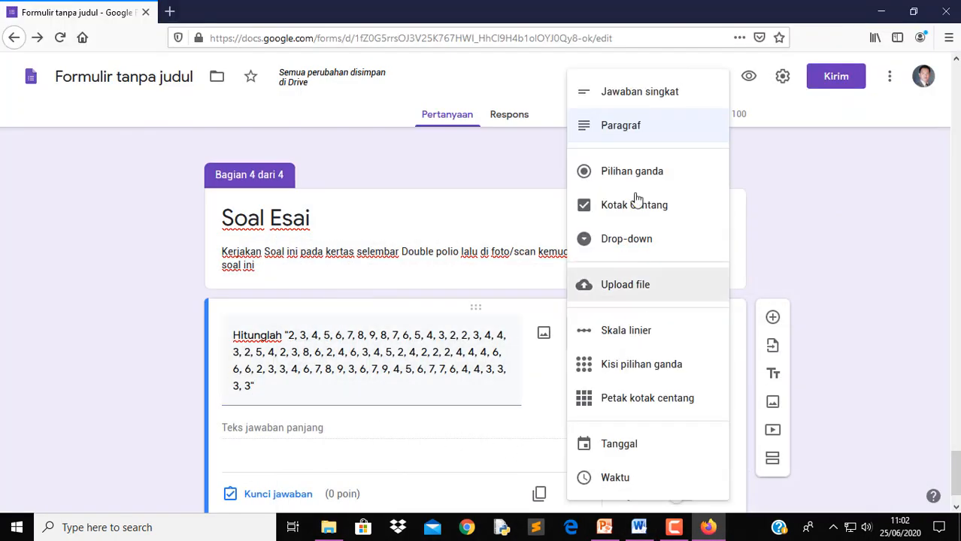
click(633, 100)
click(326, 386)
click(322, 392)
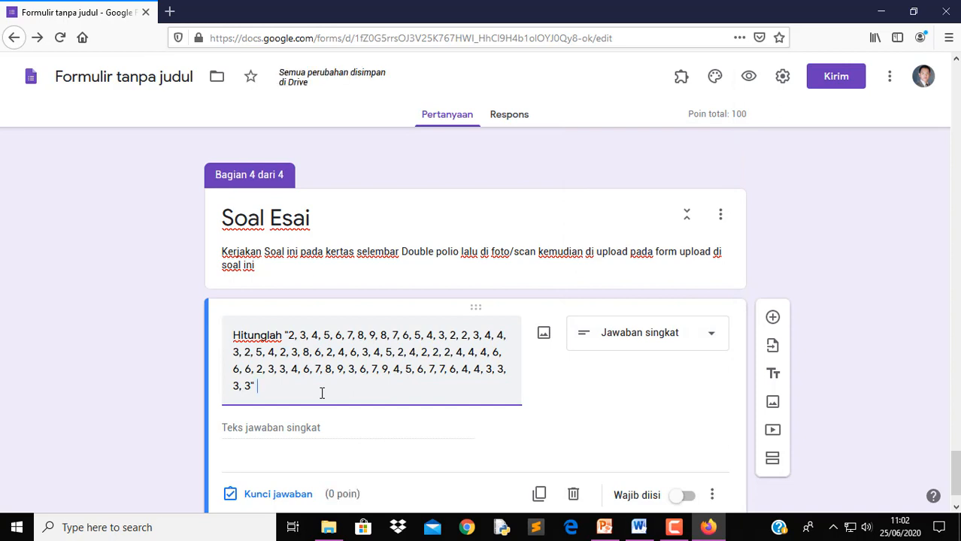
text(Pe)
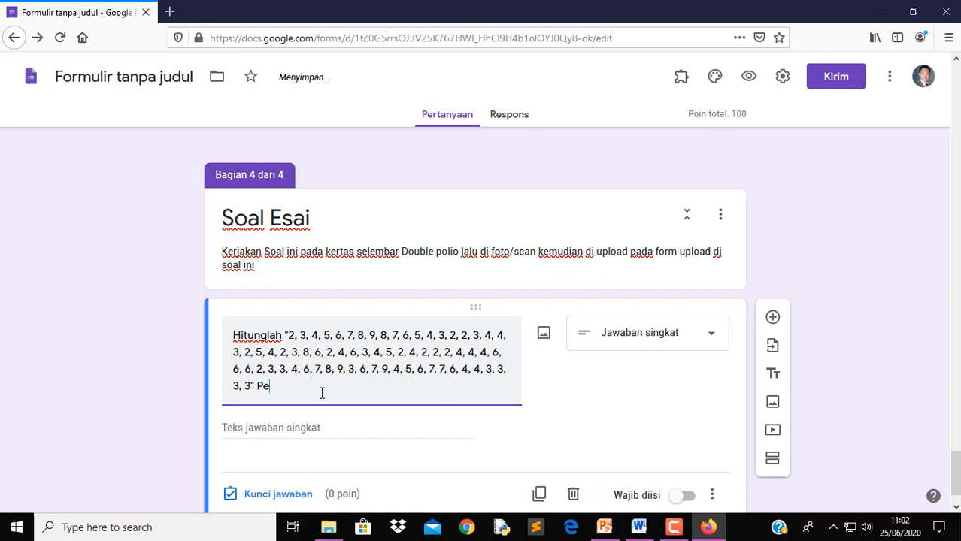
text(rtanyaa)
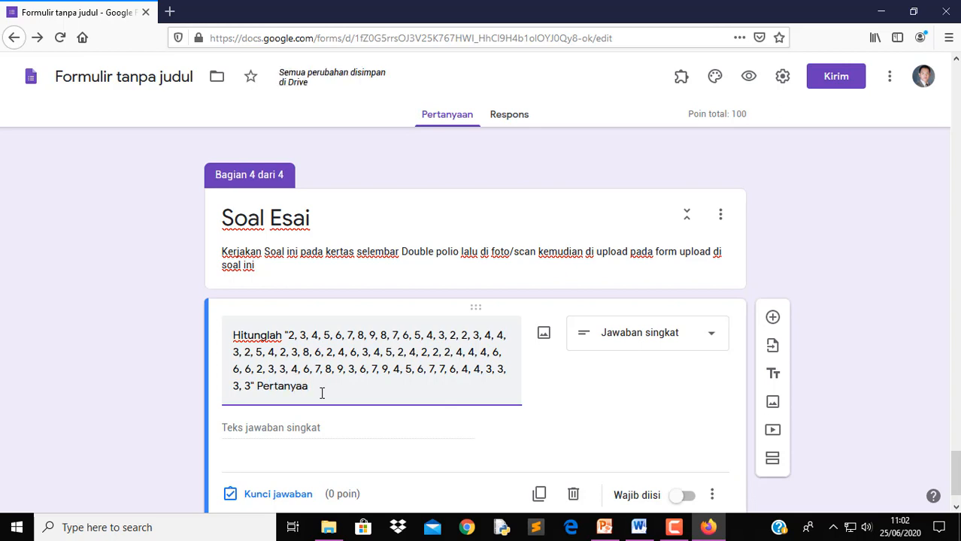
text(n:)
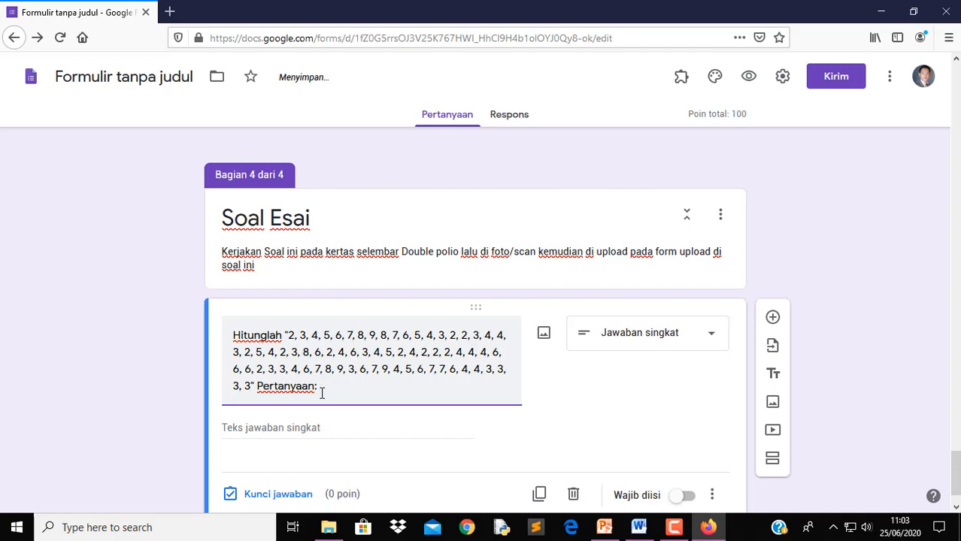
Paste sub-questions A–G from the Word exam document after 'Pertanyaan:' in the question
click(638, 527)
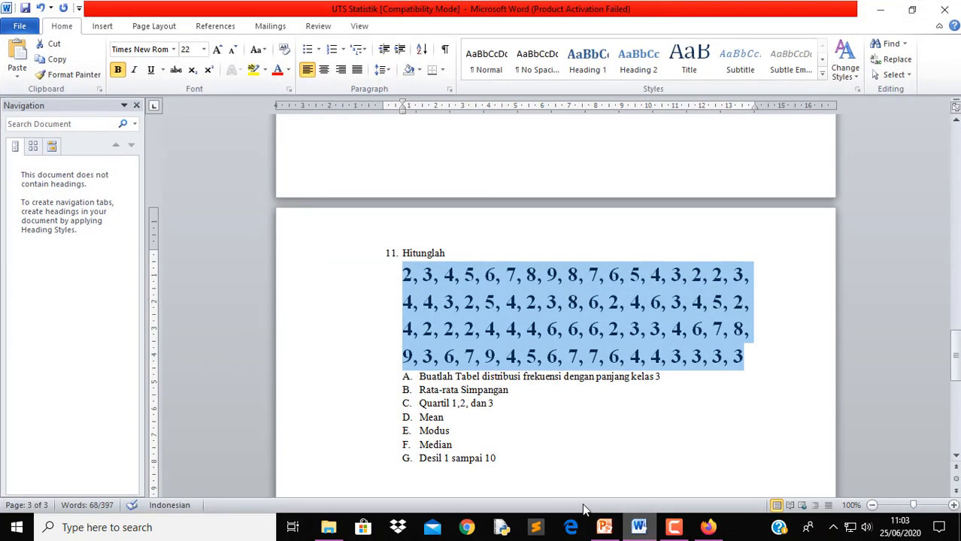
drag(418, 376, 497, 458)
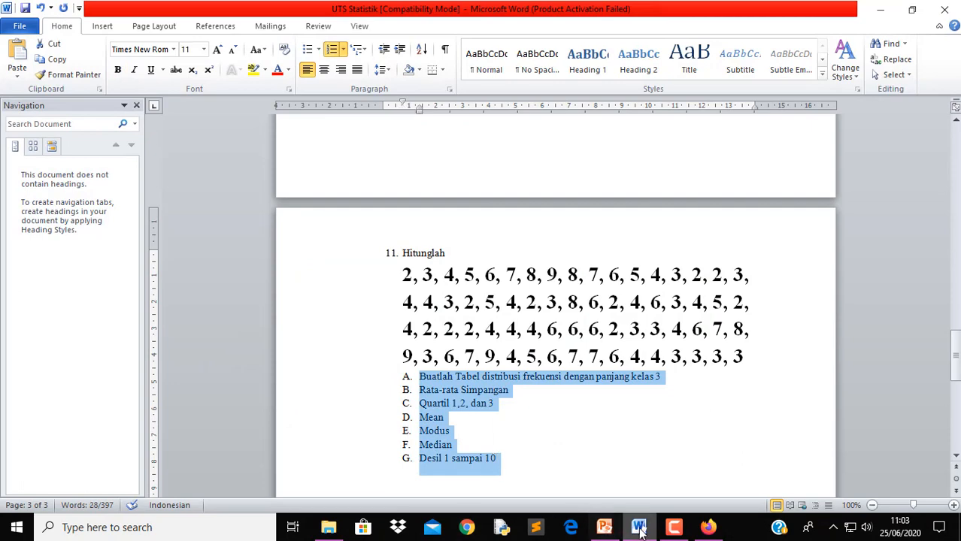
click(708, 527)
click(471, 430)
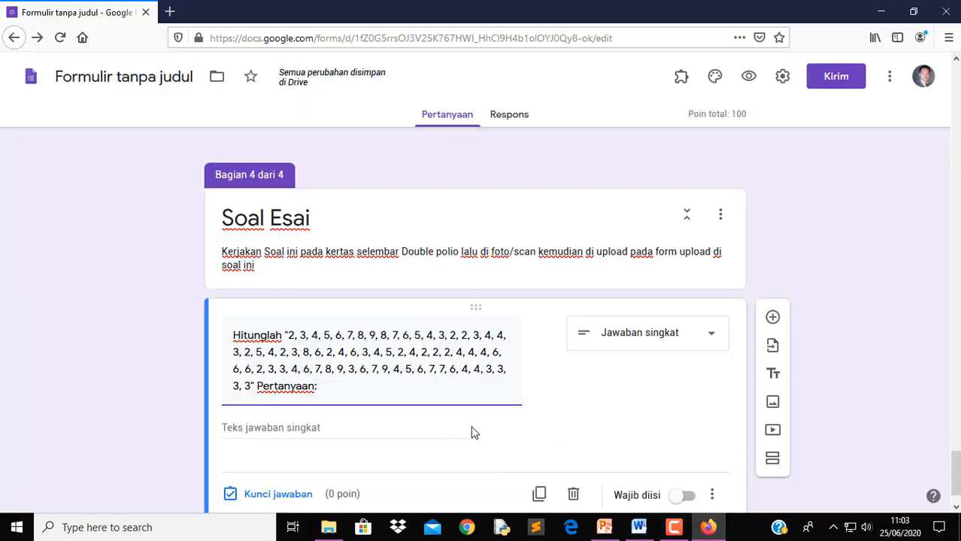
key(ctrl+v)
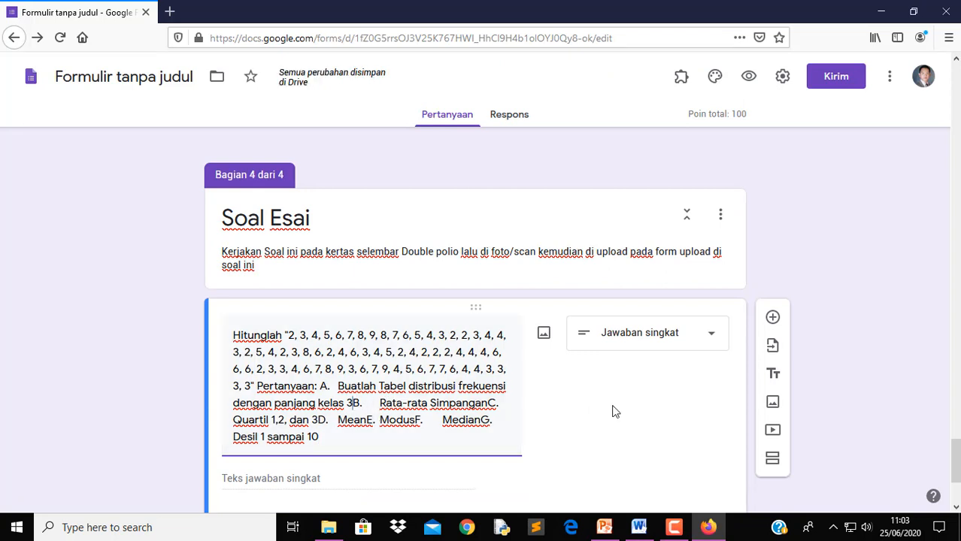
End each pasted sub-question, from Buatlah Tabel through Median and Desil, with a question mark
text(?)
text(?)
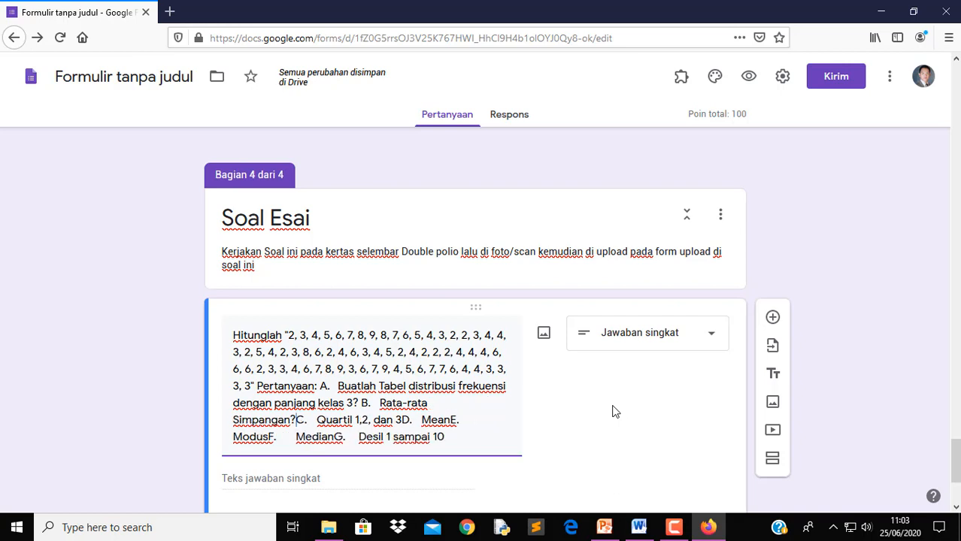
key(Right)
key(Right)
key(Right)
key(Right)
key(Right)
key(Right)
key(Right)
key(Right)
key(Right)
key(Right)
key(Right)
key(Right)
key(Right)
key(Right)
key(Right)
key(Right)
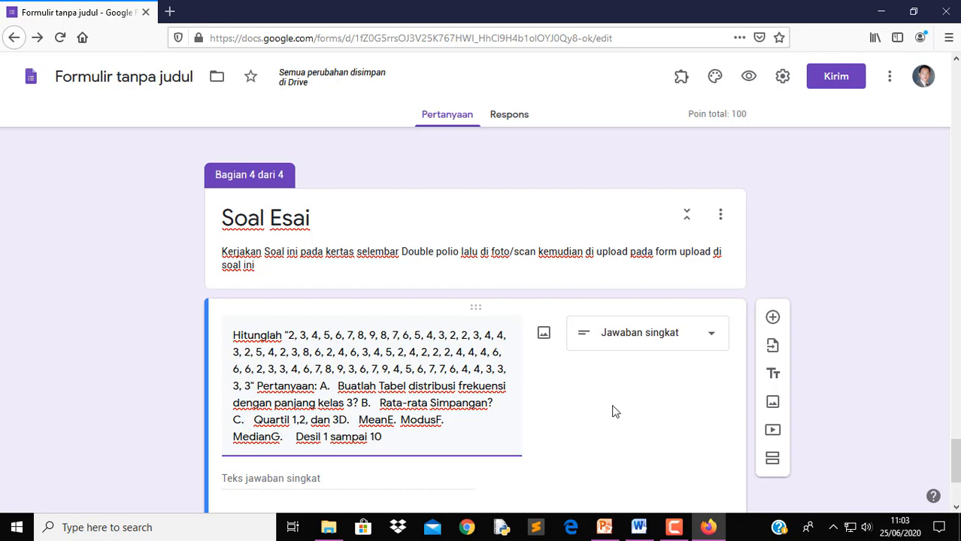
text(? )
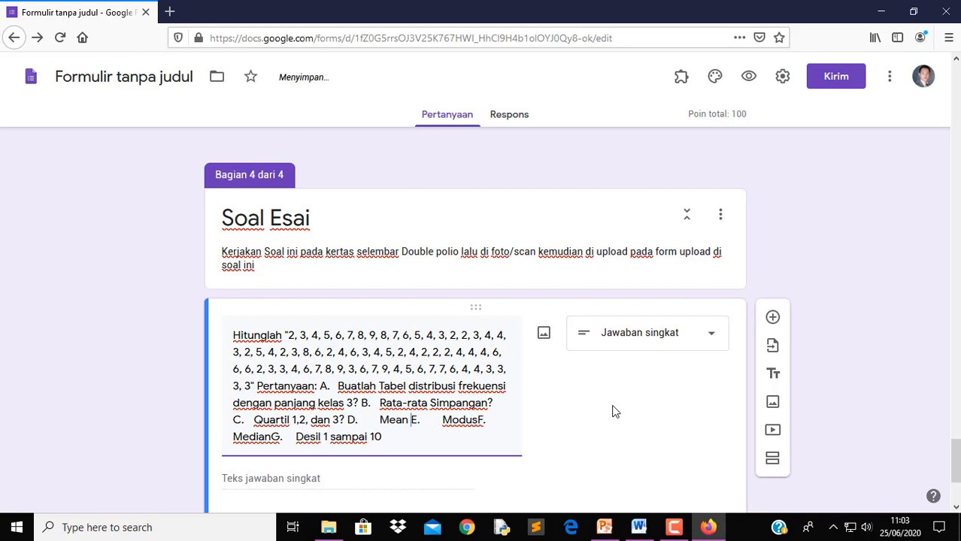
text( ?)
text(?)
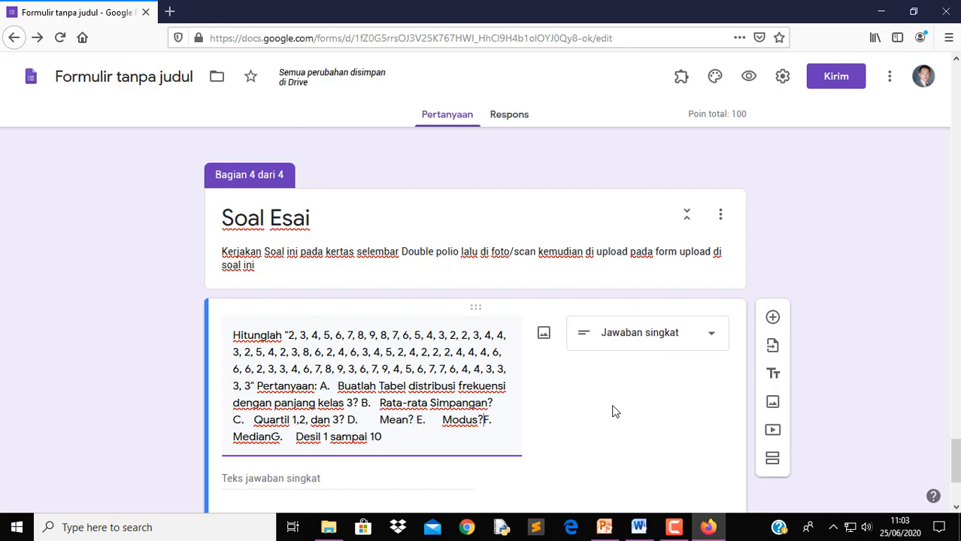
key(Right)
key(Right)
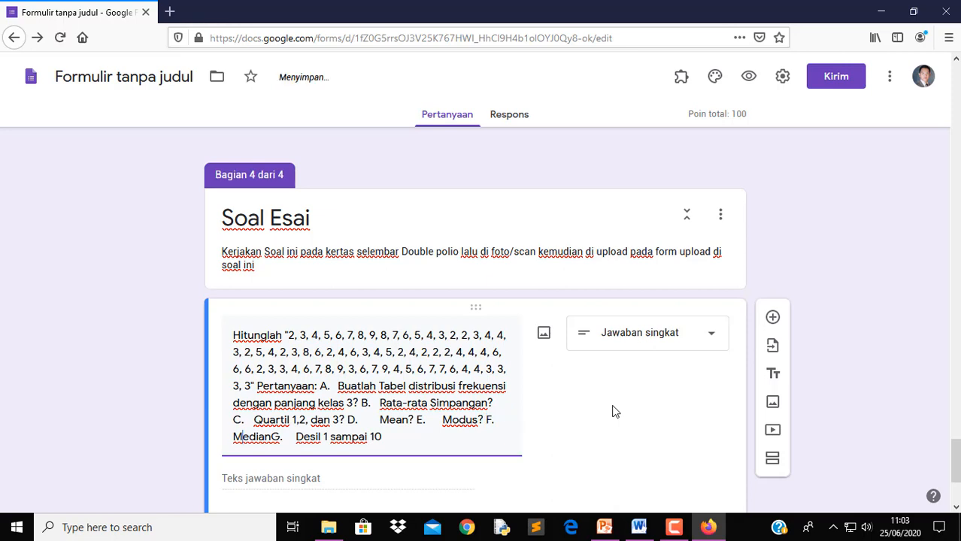
text(?)
key(Right)
key(Right)
key(Right)
key(Right)
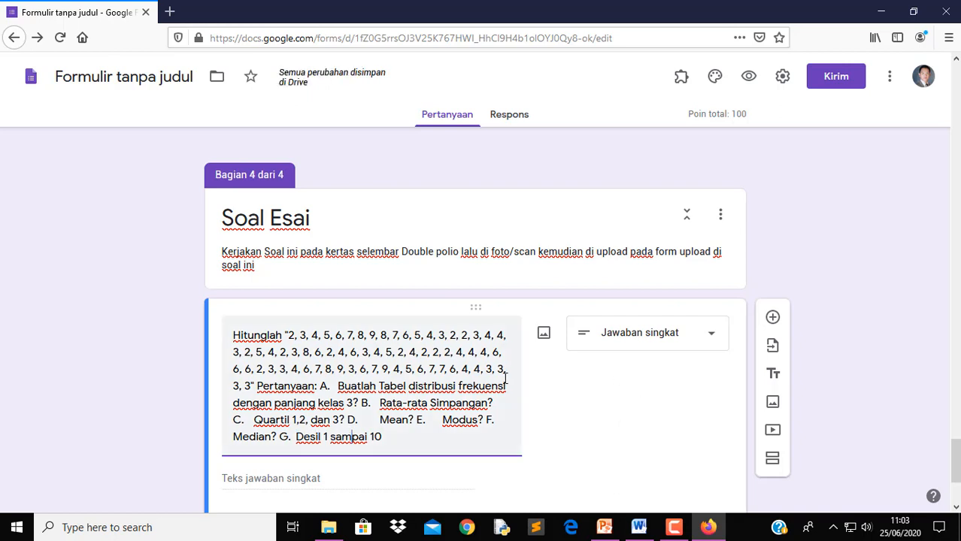
scroll(621, 386, down, 3)
scroll(620, 386, down, 1)
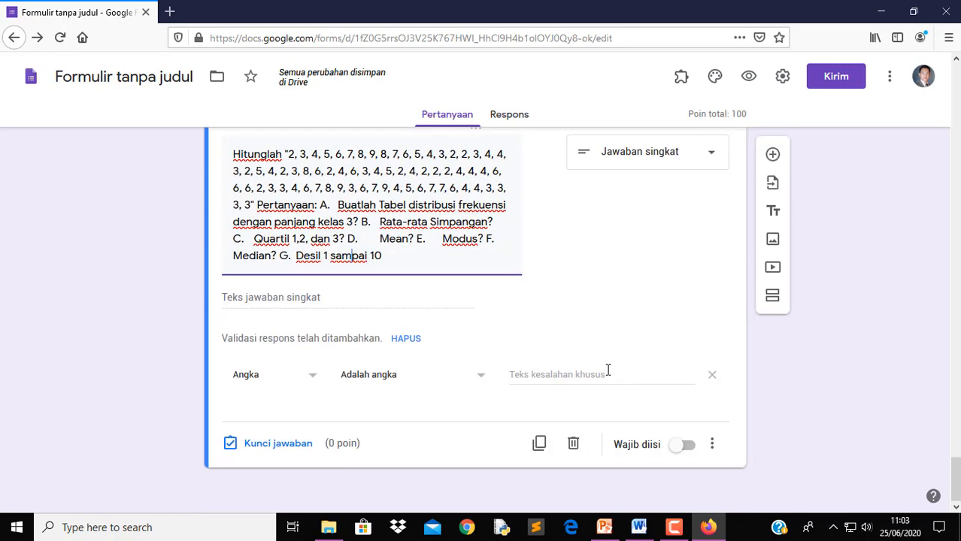
Add an Upload file question titled 'Silahakn Upload Filnya disini', accepting the Drive upload prompt
click(677, 161)
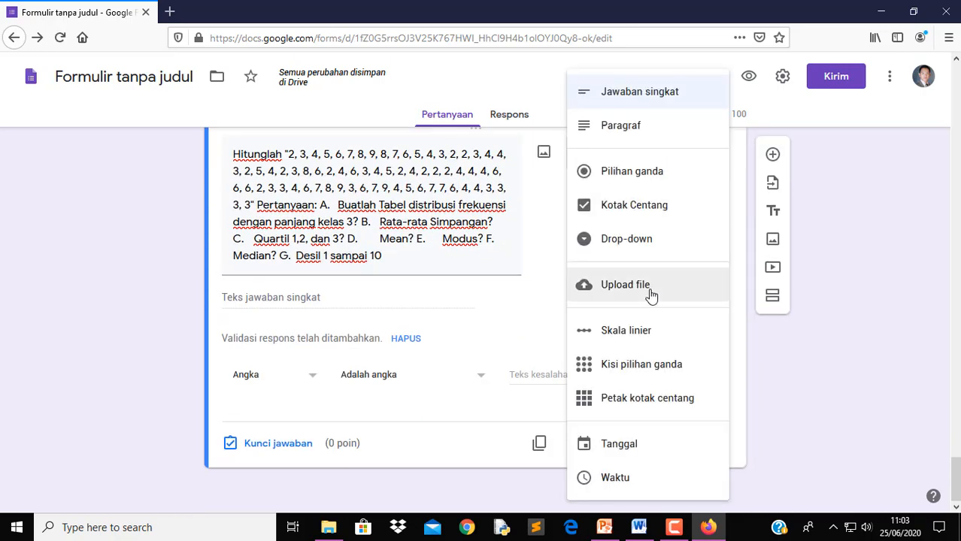
click(650, 287)
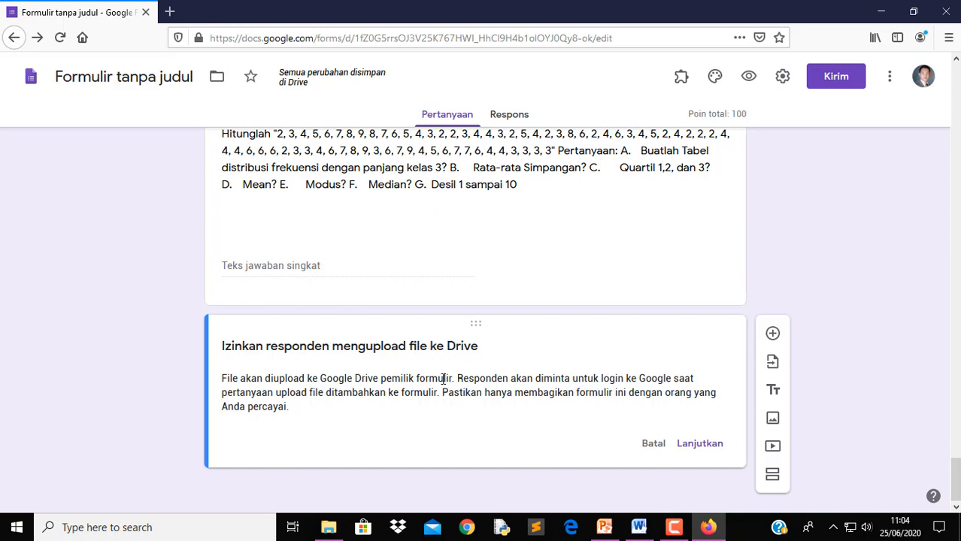
click(701, 445)
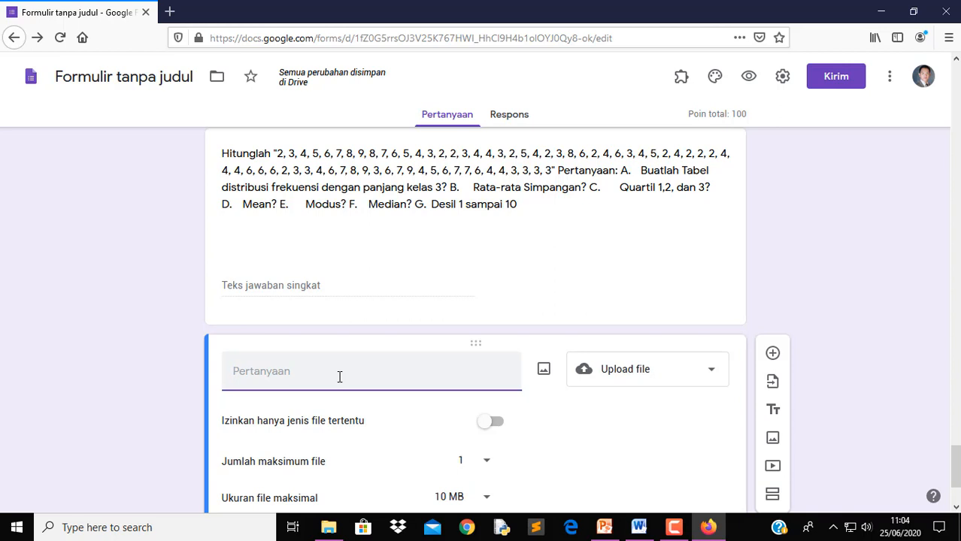
text(Silahakn Upload F)
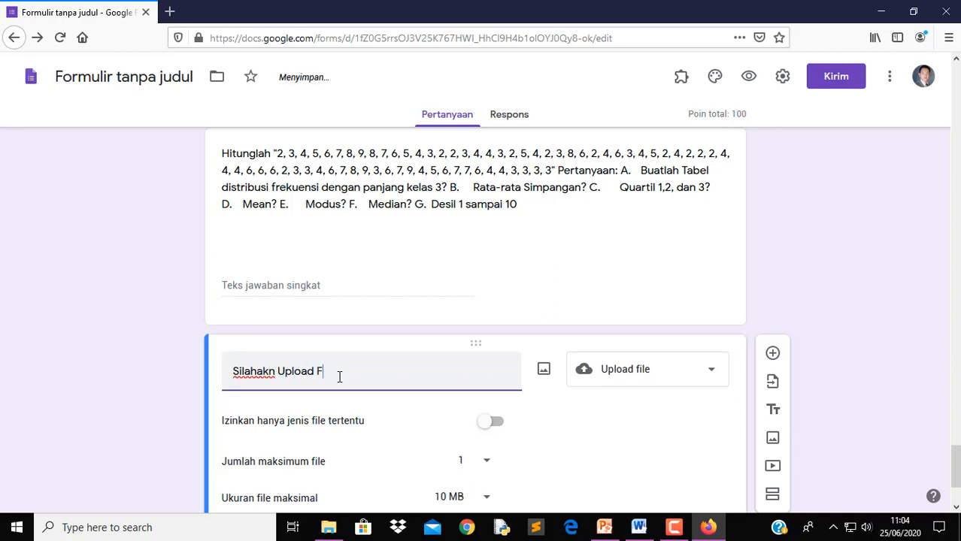
text(ilnya disini)
click(457, 211)
key(ctrl+c)
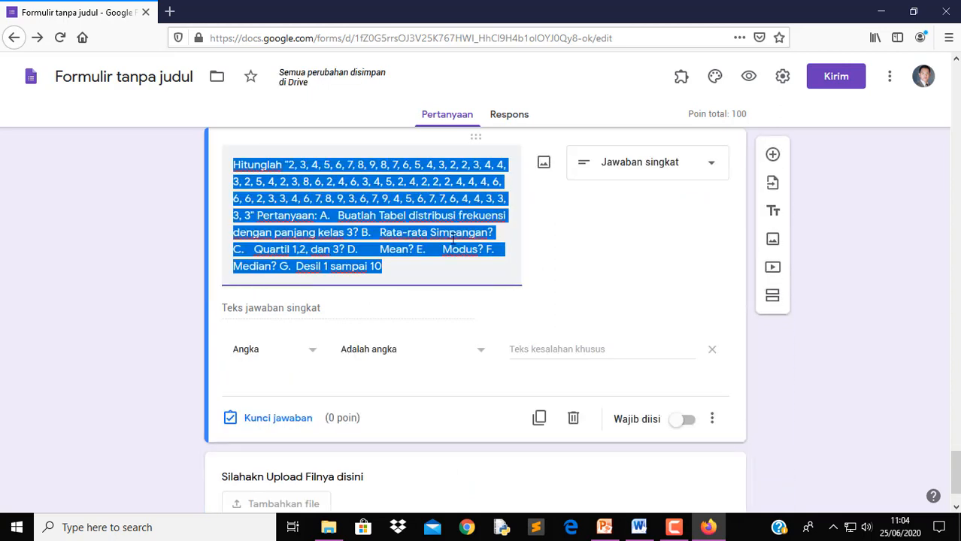
Paste the statistics problem as the upload question's title and turn on 'Izinkan hanya jenis file tertentu'
scroll(389, 447, down, 2)
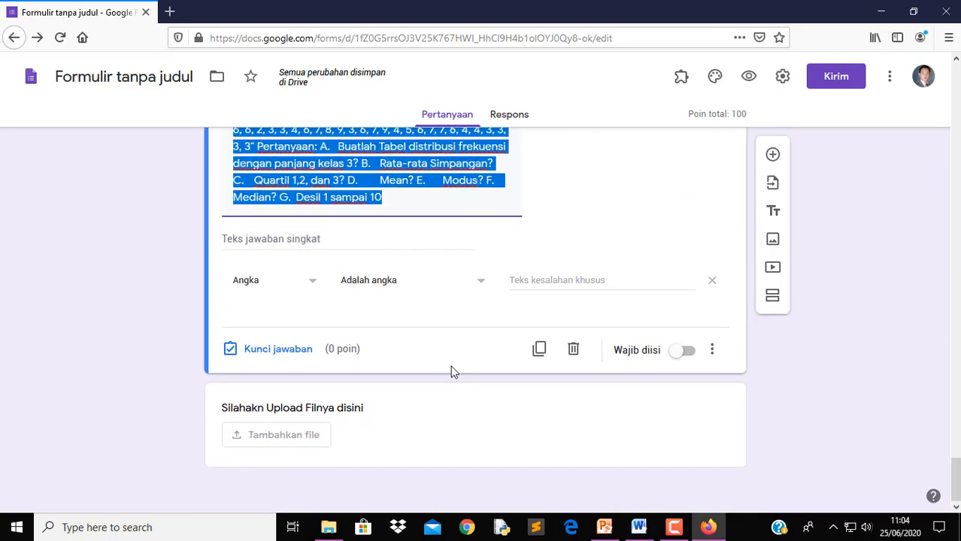
click(363, 407)
key(ctrl+v)
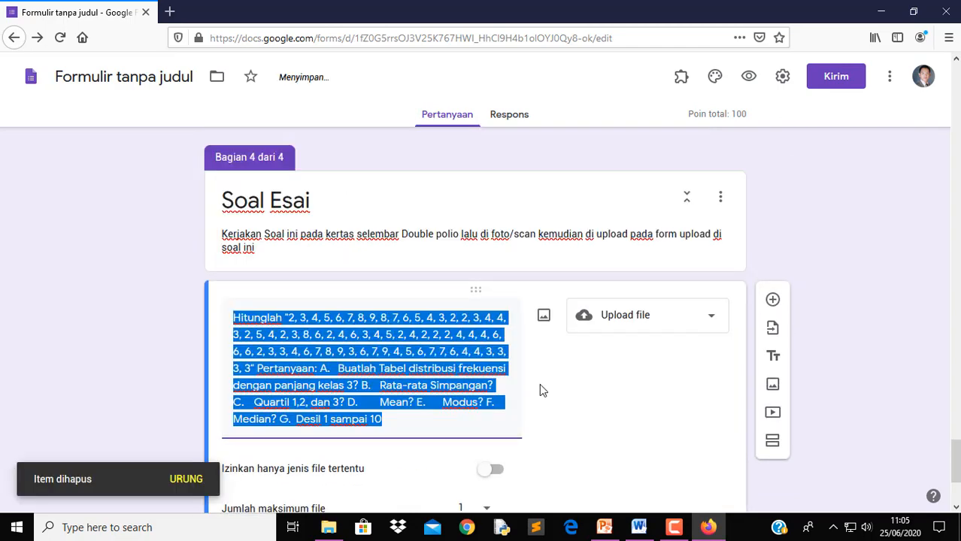
scroll(540, 384, down, 3)
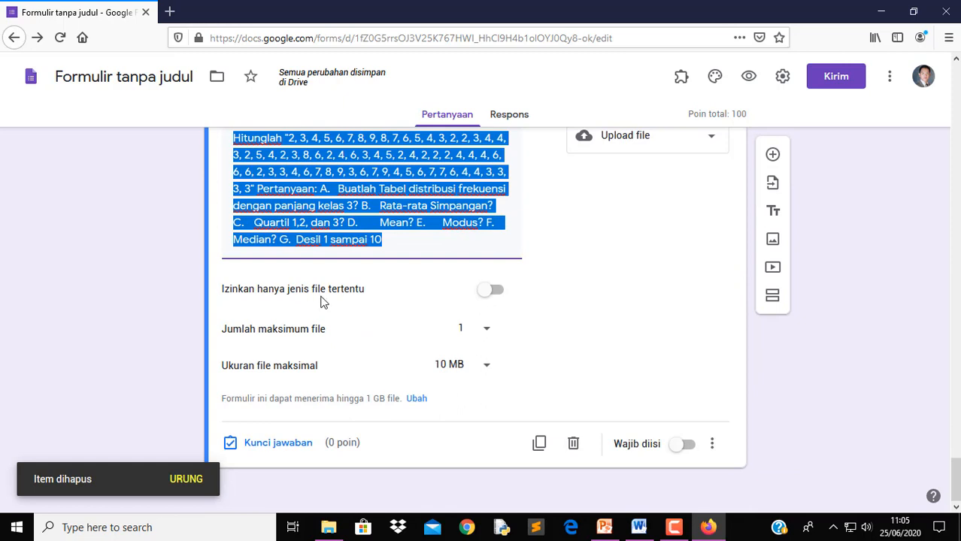
click(496, 292)
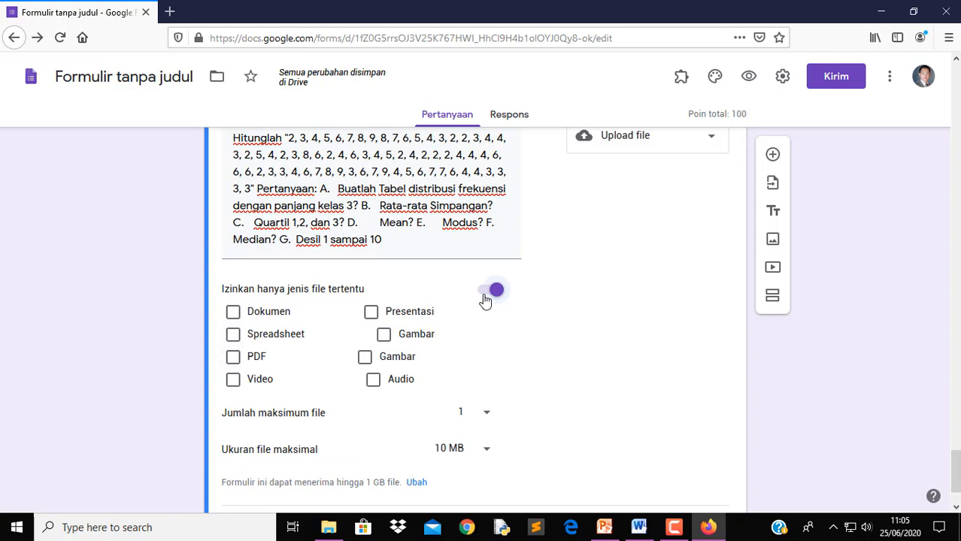
Allow Dokumen, Spreadsheet, PDF, Presentasi and Gambar file types for the upload
click(234, 315)
click(234, 336)
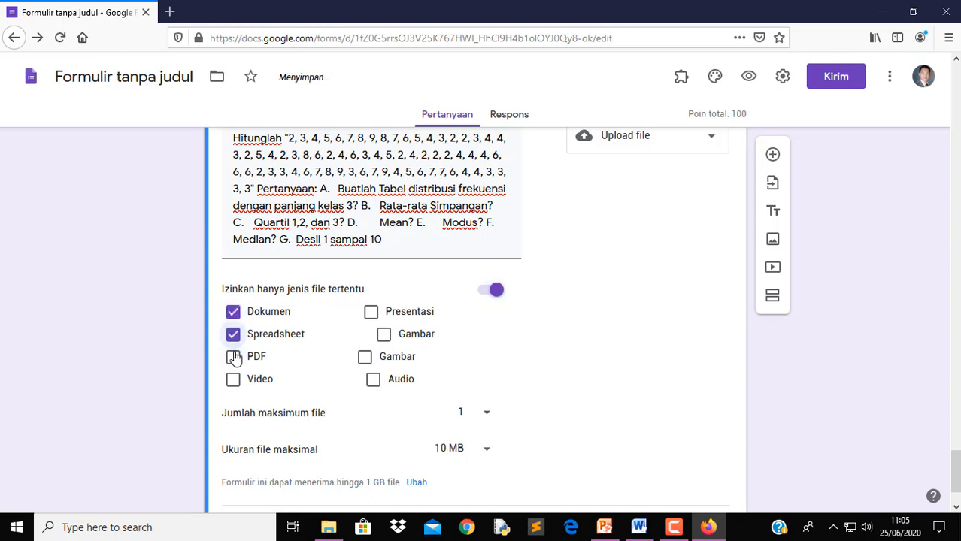
click(233, 357)
click(373, 315)
click(385, 336)
click(366, 360)
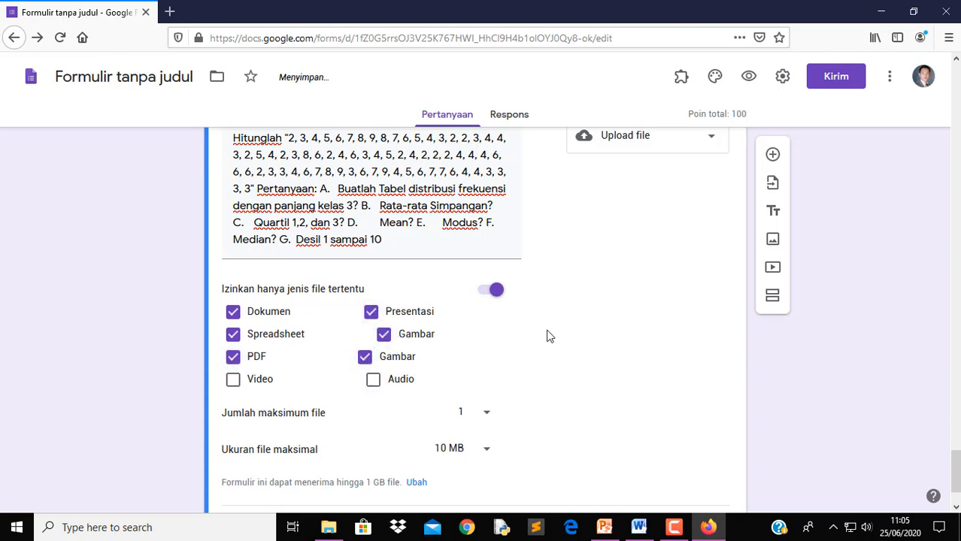
Limit uploads to 1 file of at most 10 MB and make the question required
scroll(546, 369, down, 2)
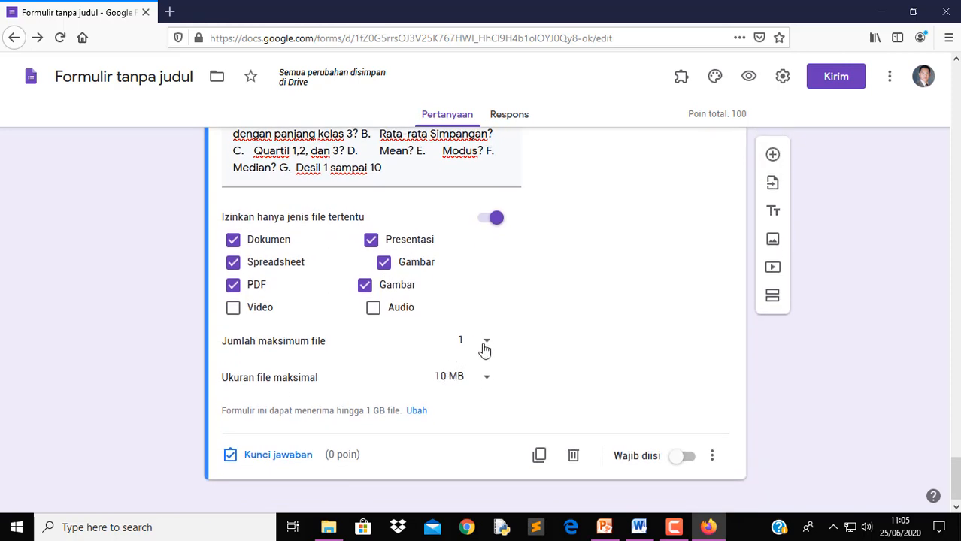
click(487, 344)
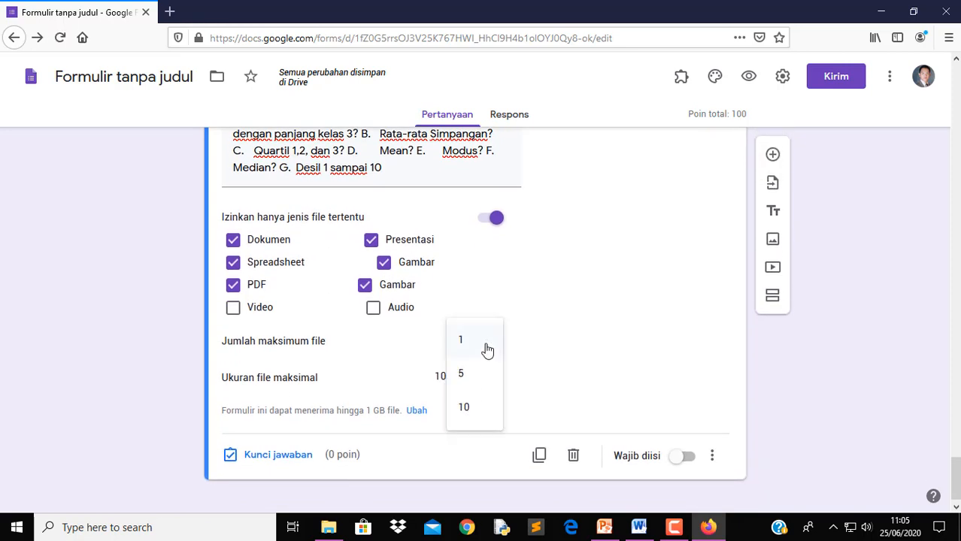
click(549, 340)
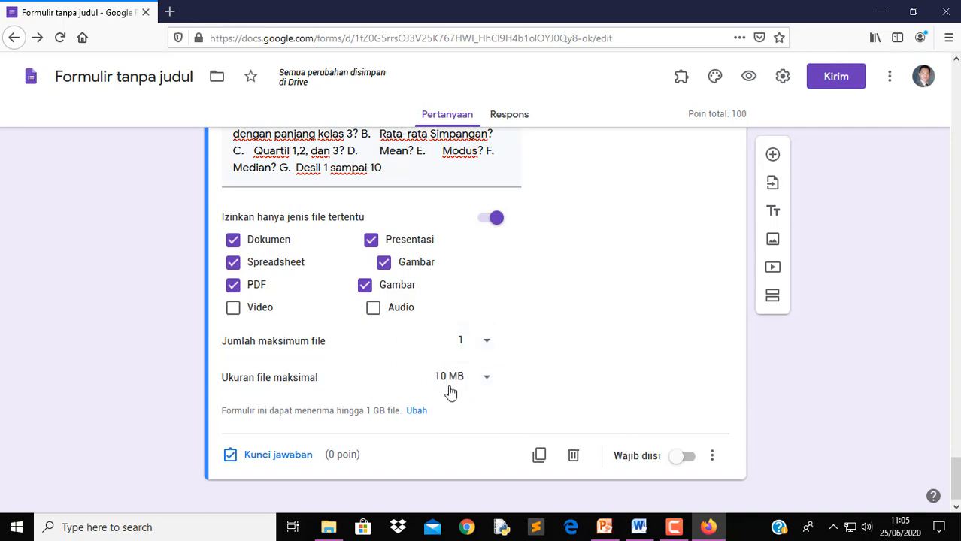
click(486, 376)
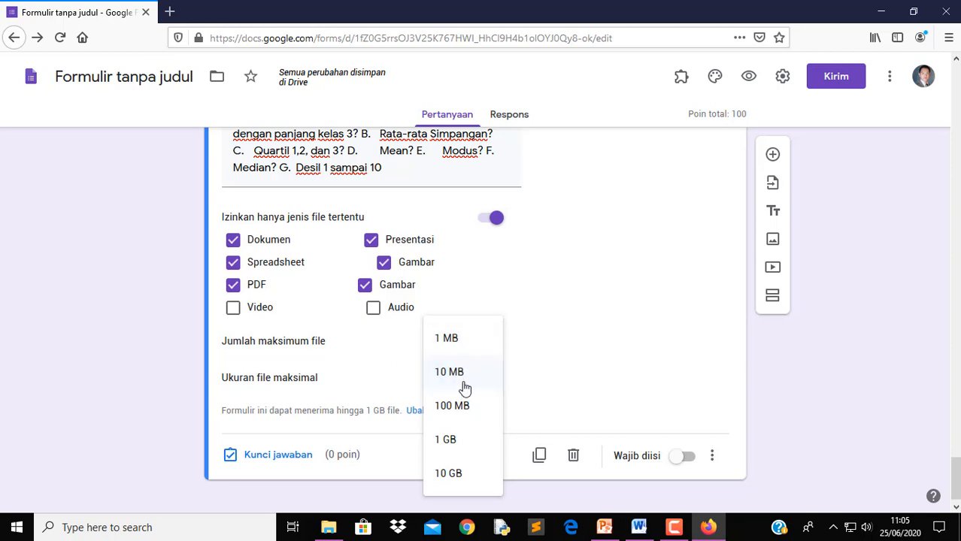
click(466, 374)
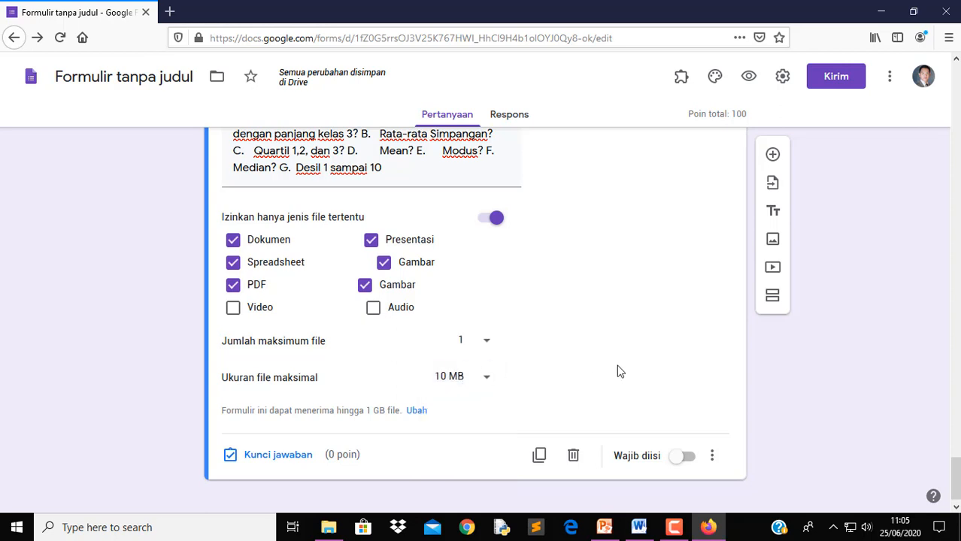
click(691, 460)
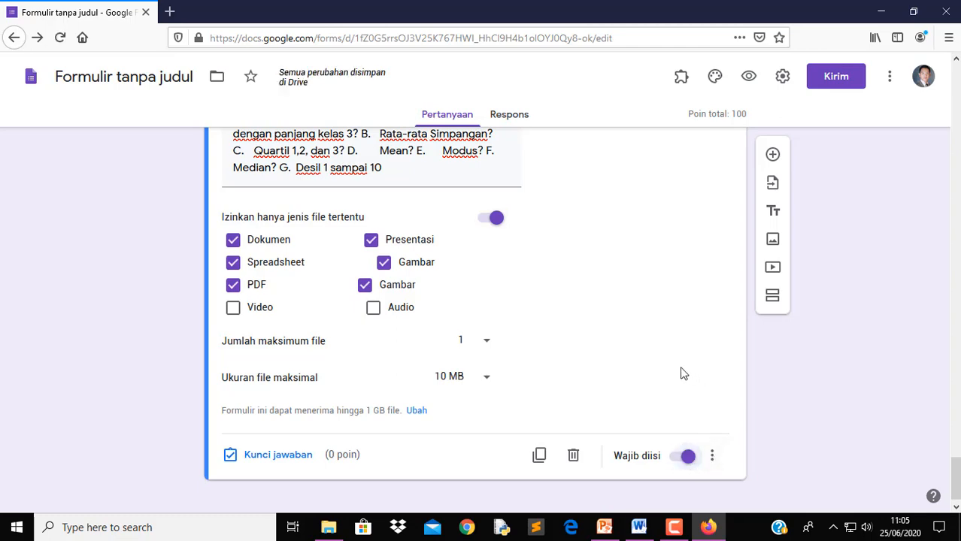
Set 'Setelah bagian 2' to 'Lanjutkan ke bagian berikut' instead of jumping to BENAR SALAH
scroll(683, 374, up, 15)
scroll(683, 386, up, 20)
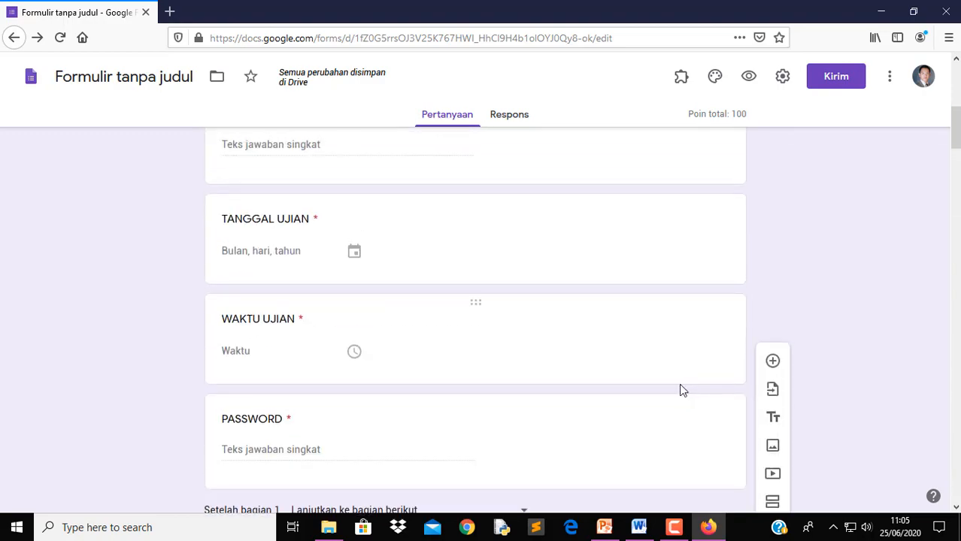
scroll(680, 387, up, 6)
scroll(680, 388, down, 9)
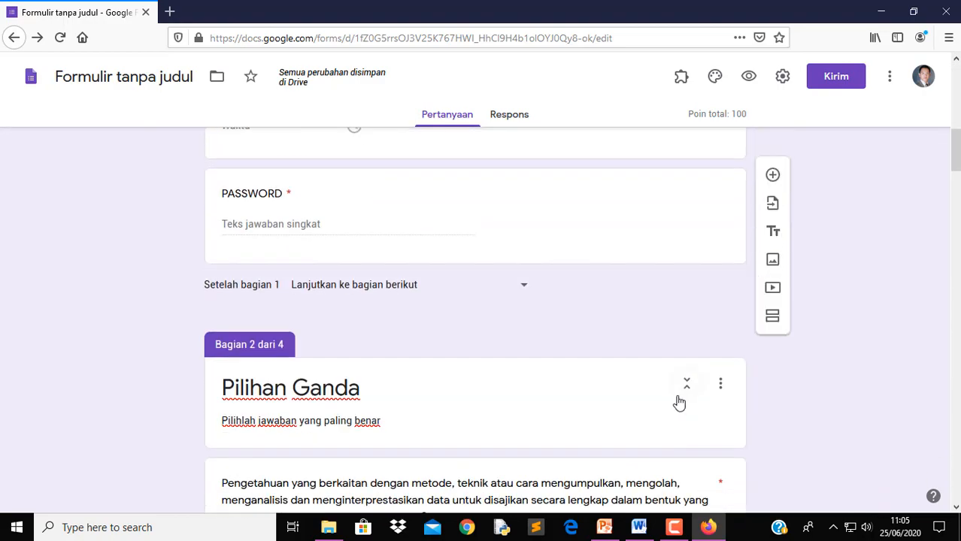
scroll(681, 404, down, 20)
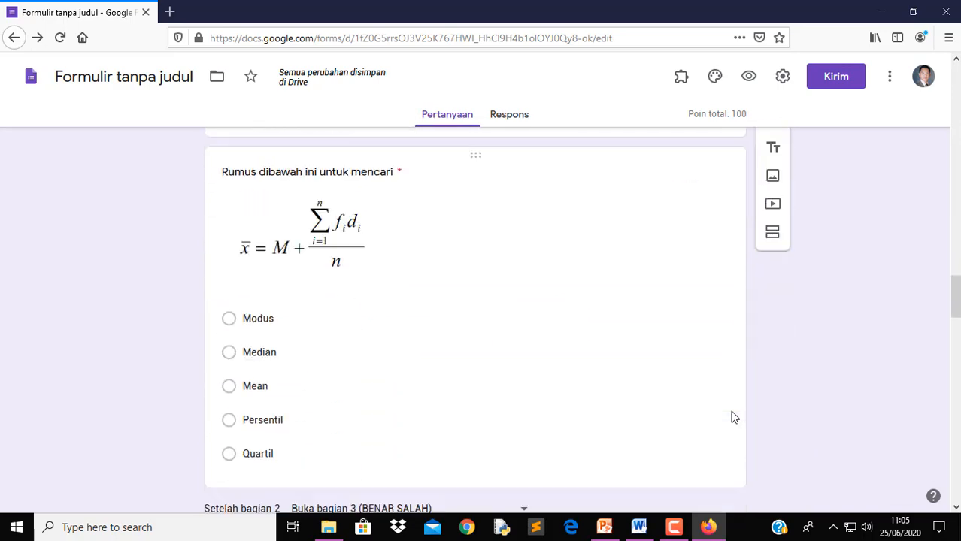
scroll(719, 419, down, 1)
scroll(698, 420, down, 6)
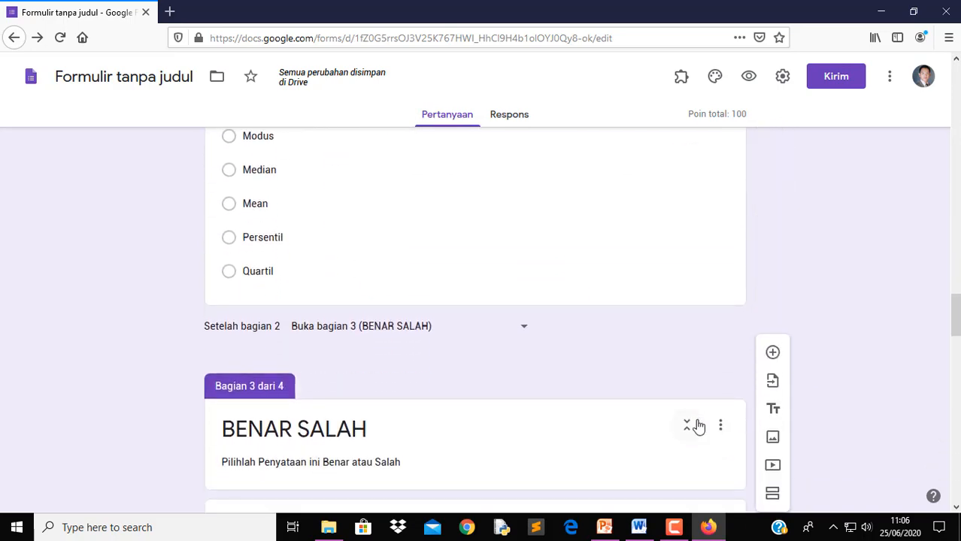
scroll(697, 425, up, 4)
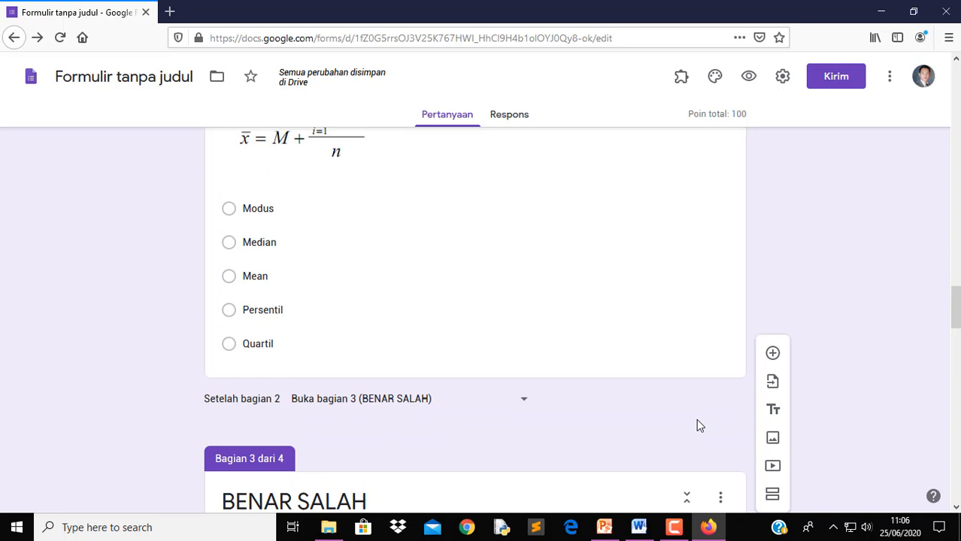
scroll(699, 426, down, 6)
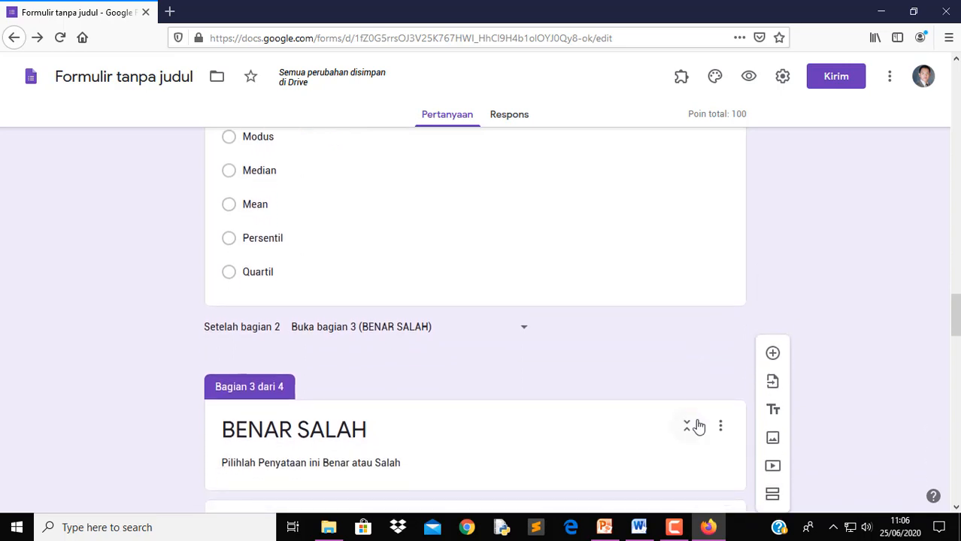
scroll(699, 426, down, 14)
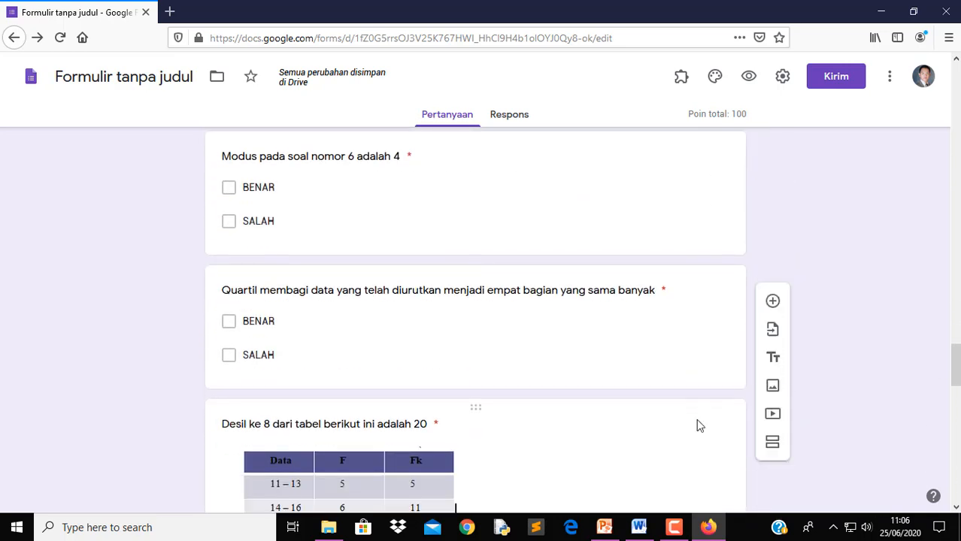
scroll(697, 426, down, 18)
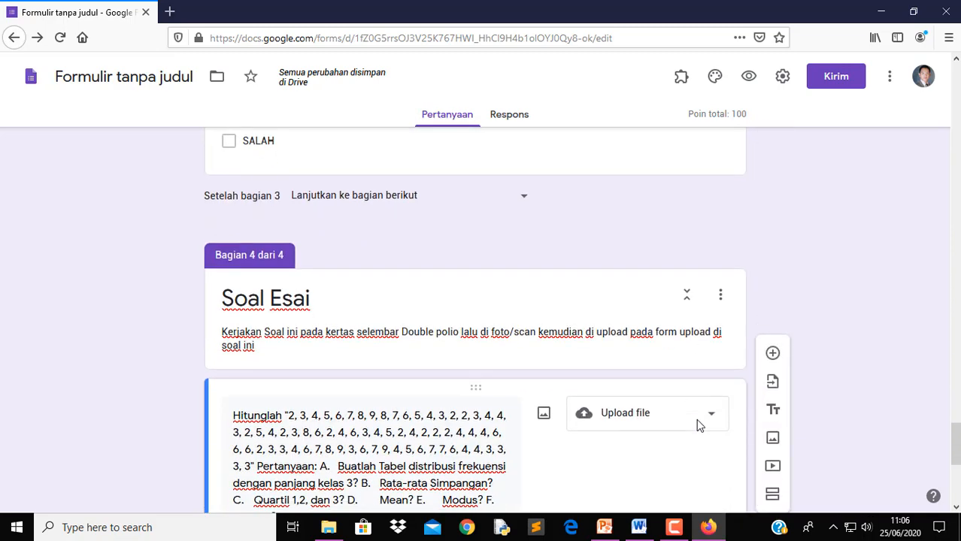
scroll(696, 419, up, 10)
scroll(697, 419, down, 8)
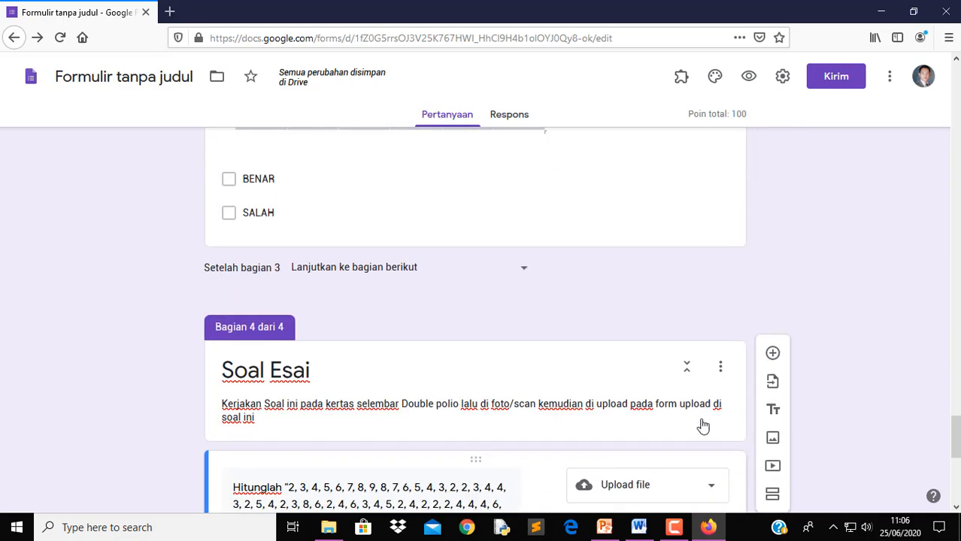
scroll(700, 420, down, 10)
scroll(700, 421, up, 18)
scroll(637, 435, up, 20)
scroll(637, 429, up, 2)
click(522, 330)
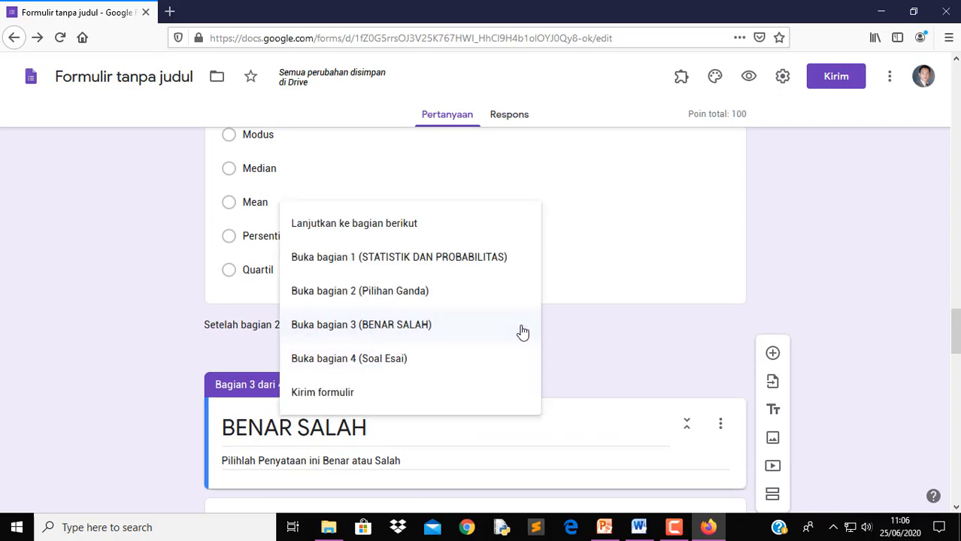
click(397, 227)
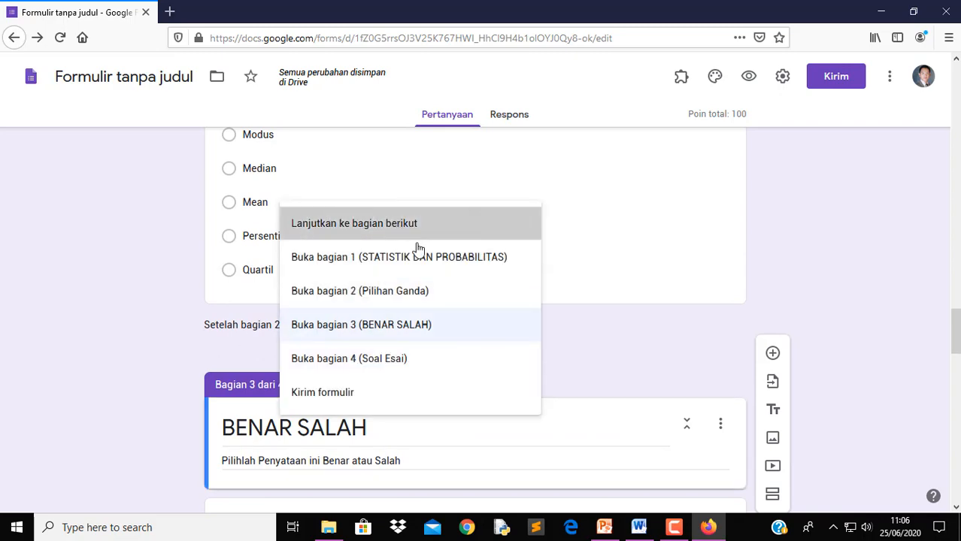
Scroll through the four-section quiz and return to the top of the form
scroll(537, 380, up, 2)
scroll(542, 387, up, 20)
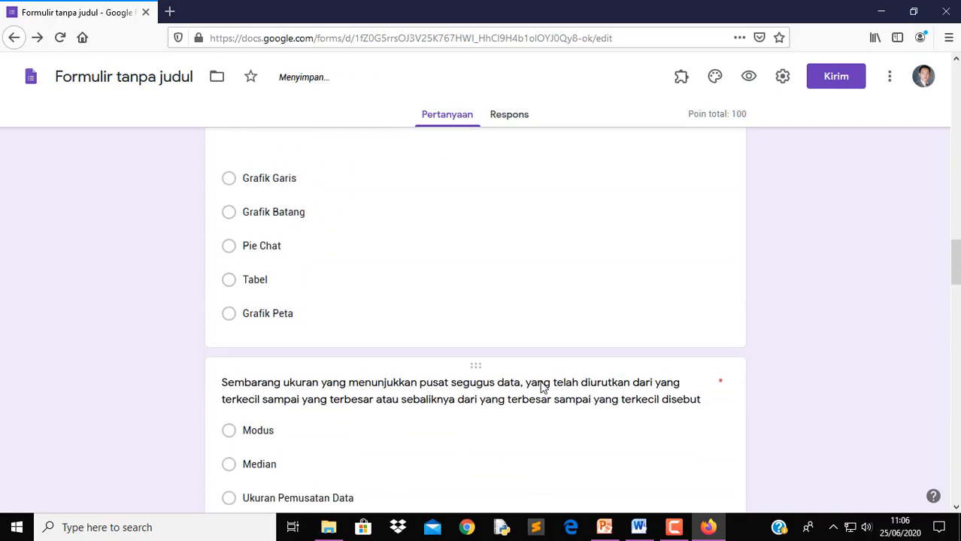
scroll(541, 382, up, 20)
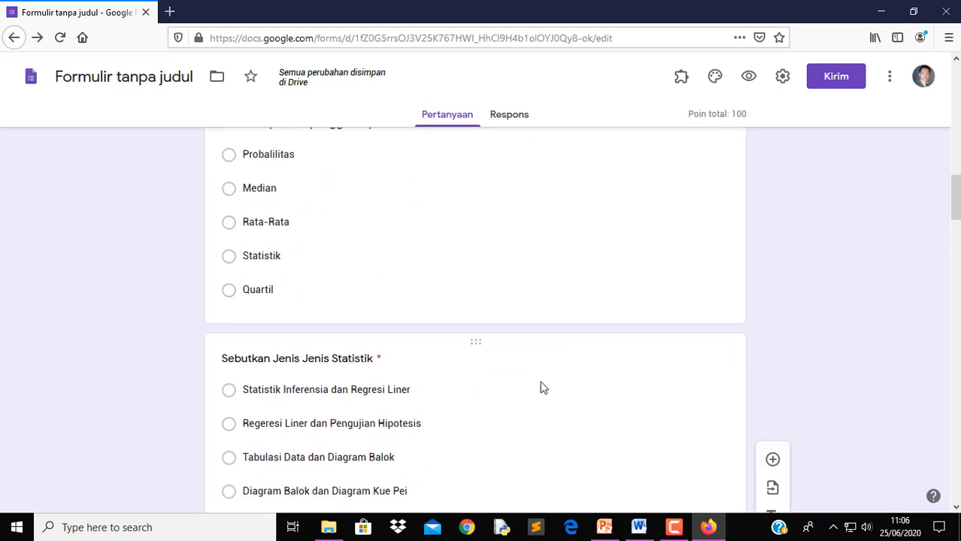
scroll(540, 385, up, 2)
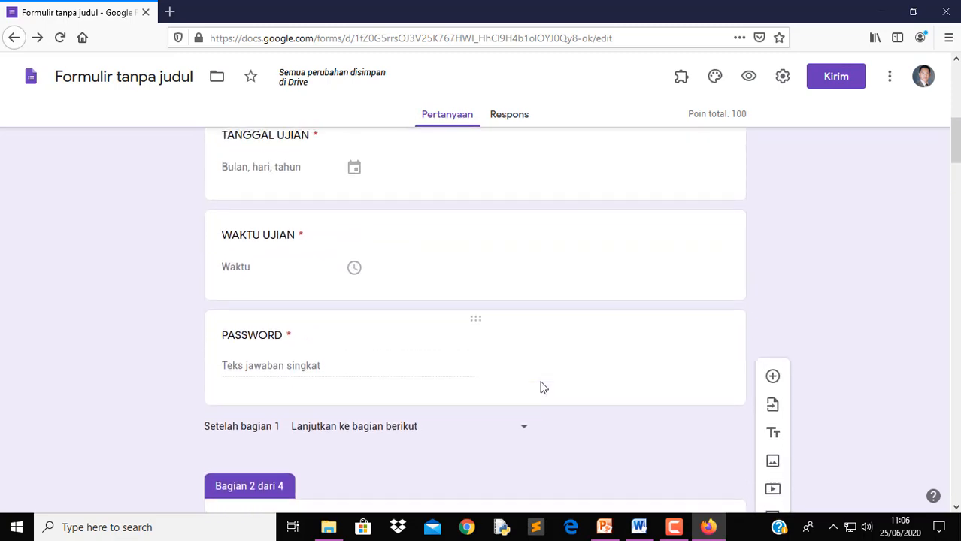
scroll(541, 386, down, 2)
scroll(543, 387, down, 20)
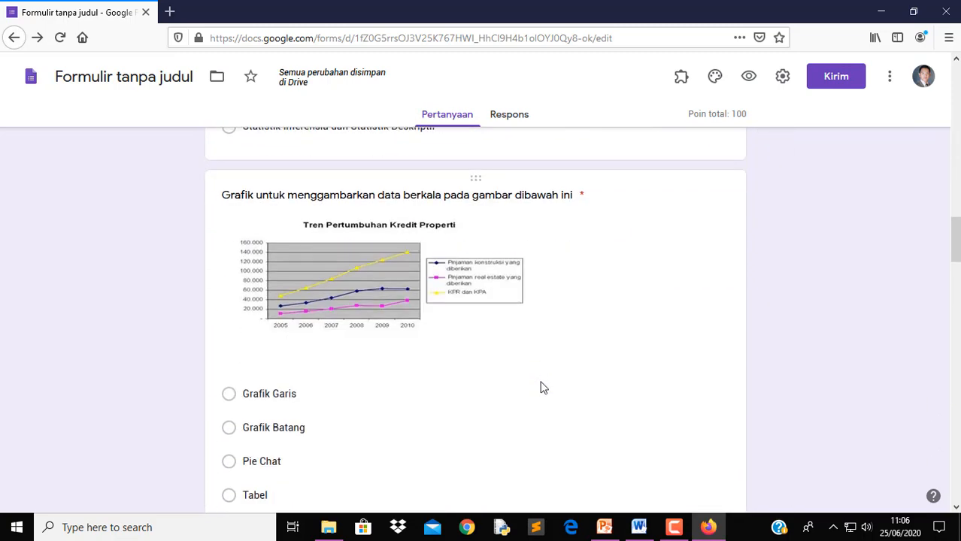
scroll(541, 382, down, 5)
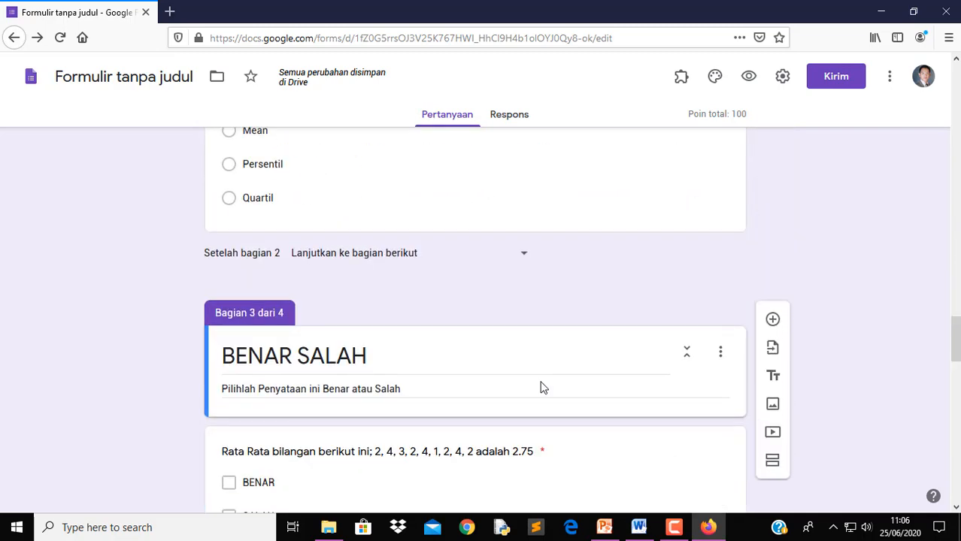
scroll(543, 386, down, 7)
scroll(541, 384, down, 12)
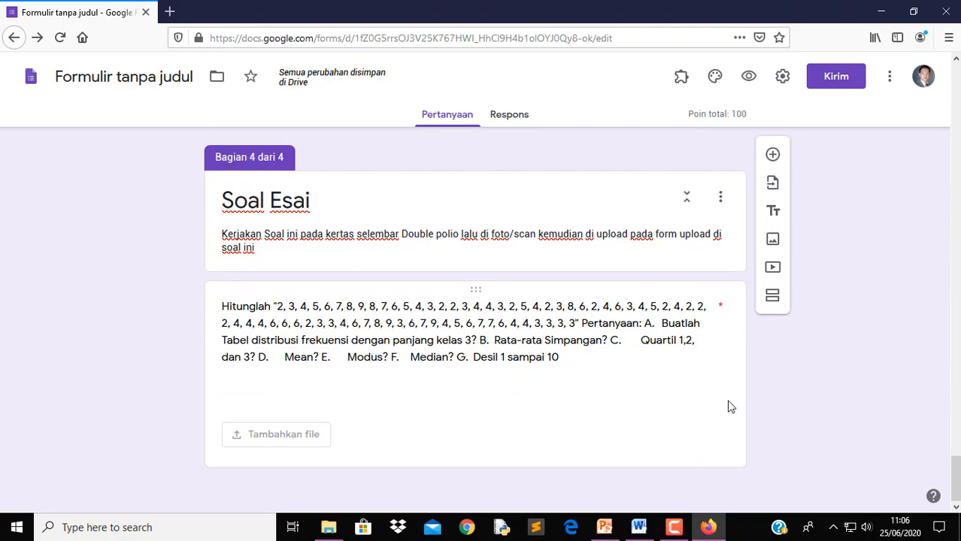
scroll(663, 410, up, 20)
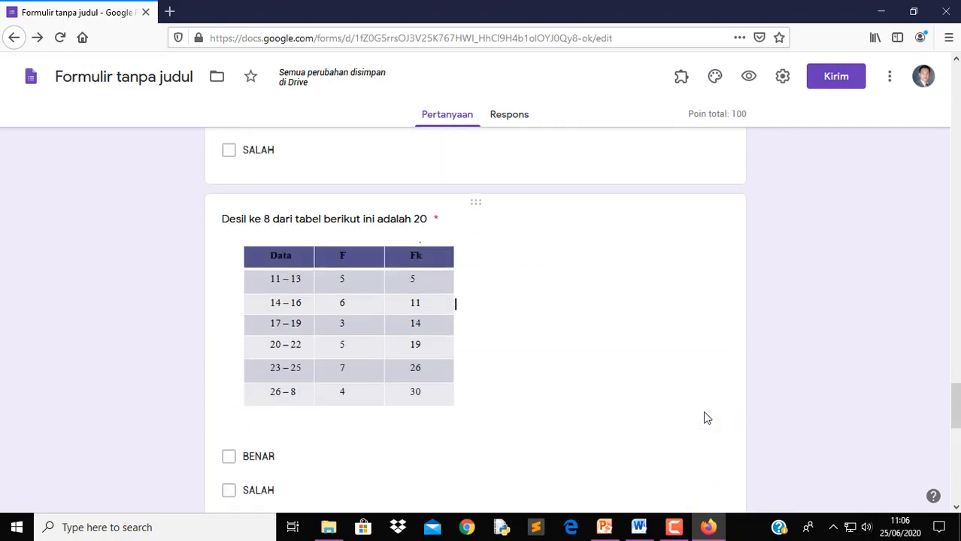
scroll(717, 423, up, 20)
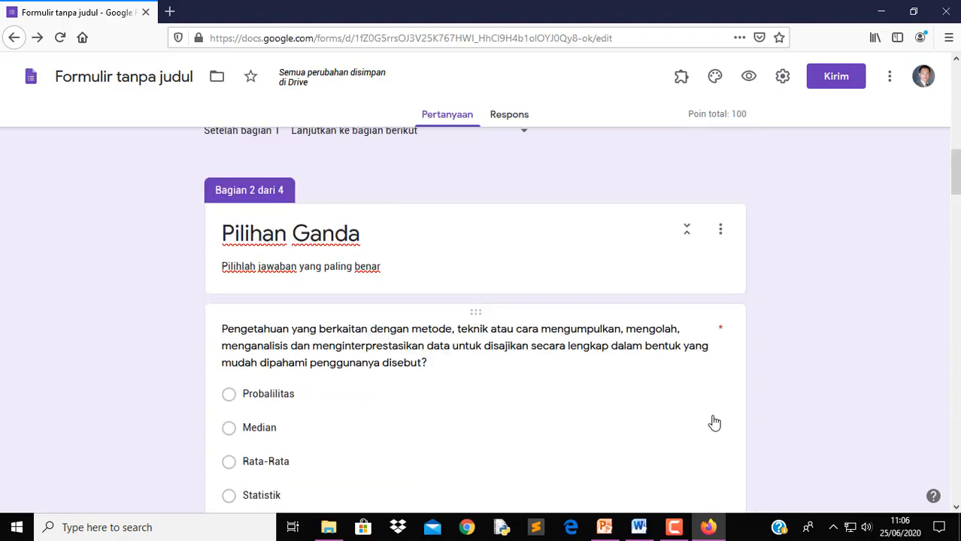
scroll(746, 421, up, 3)
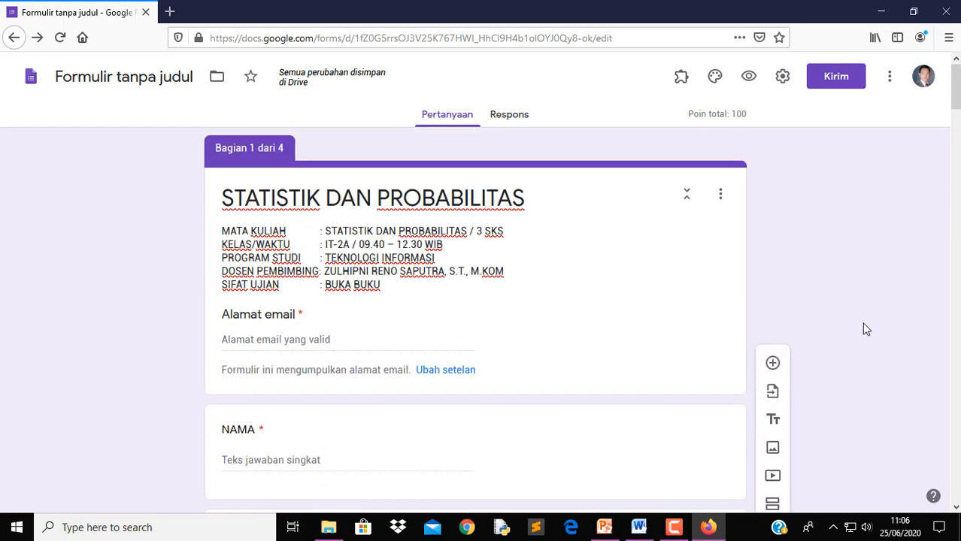
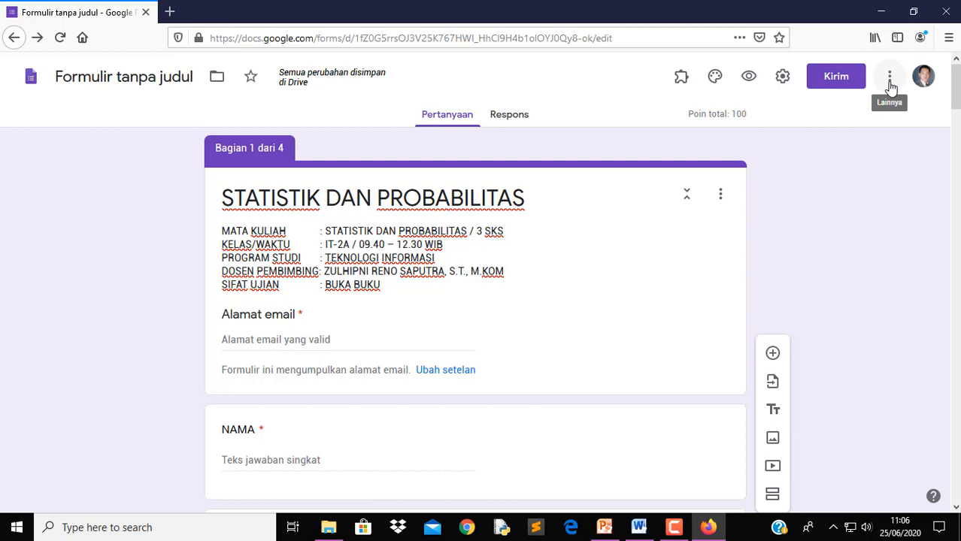
Search the G Suite Marketplace add-on store for formLimiter
click(889, 83)
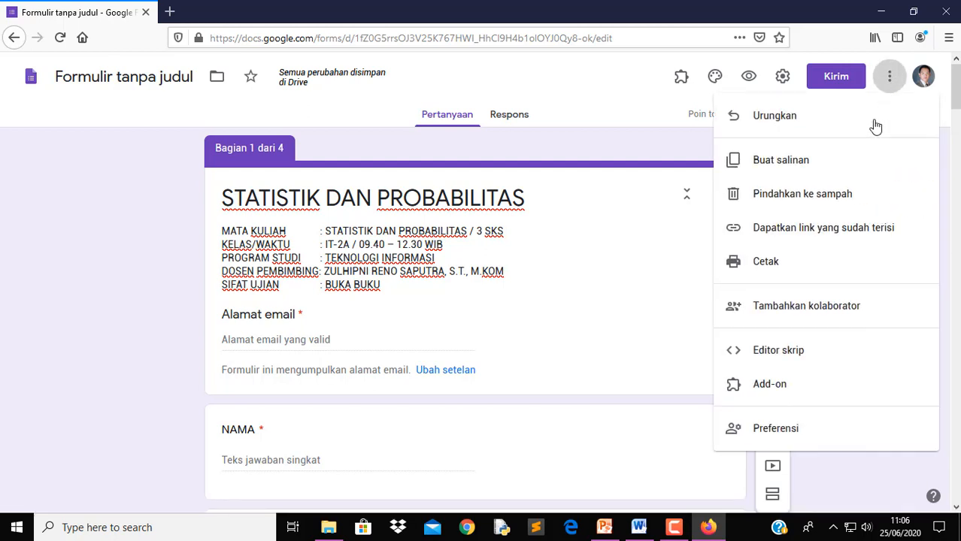
click(795, 394)
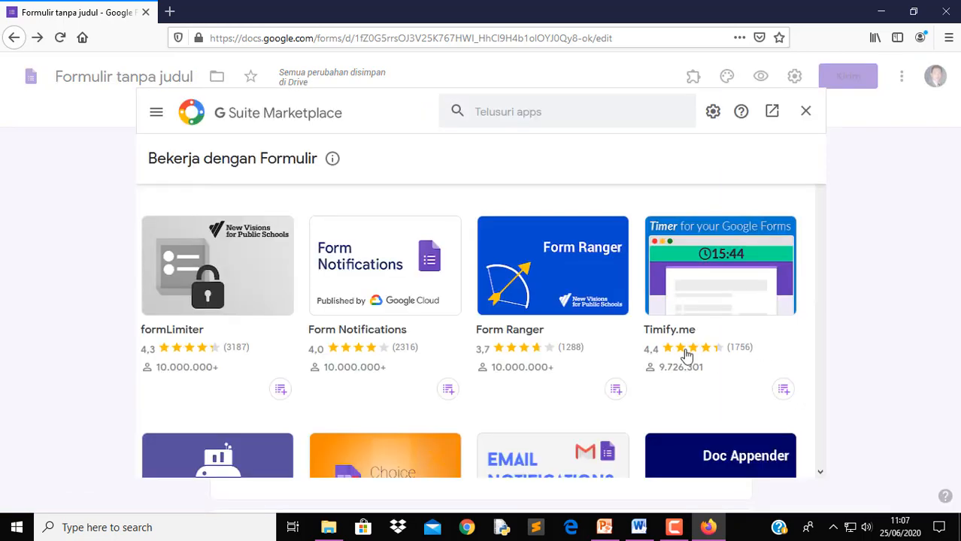
click(520, 118)
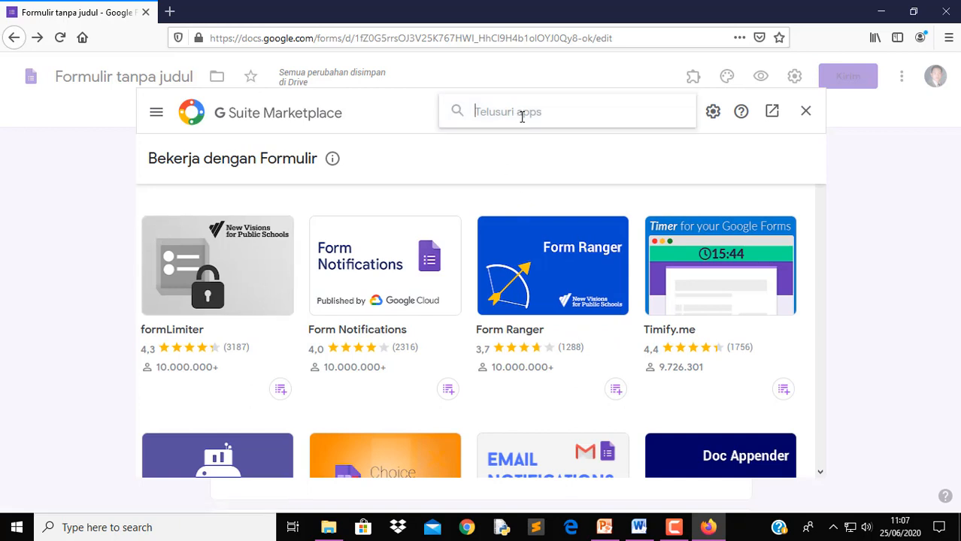
text(form)
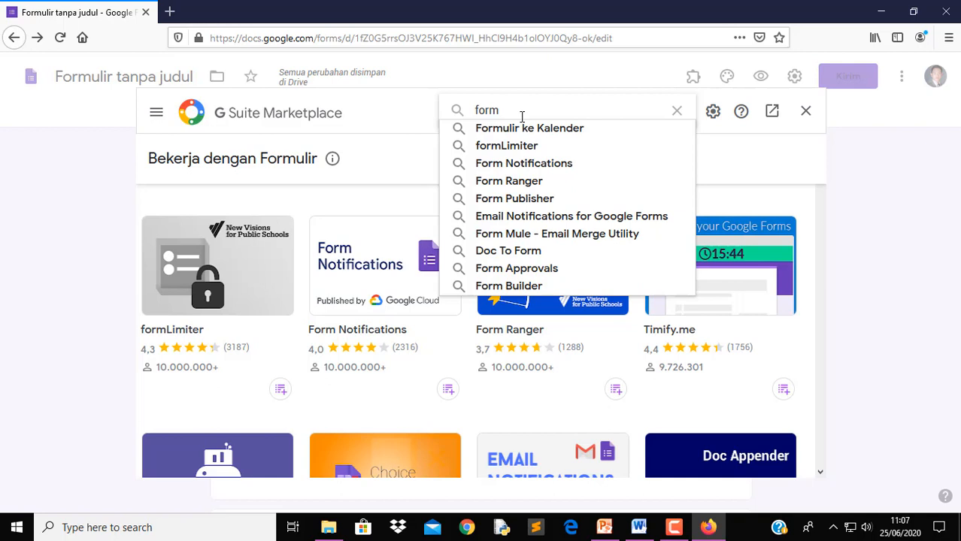
text(limite)
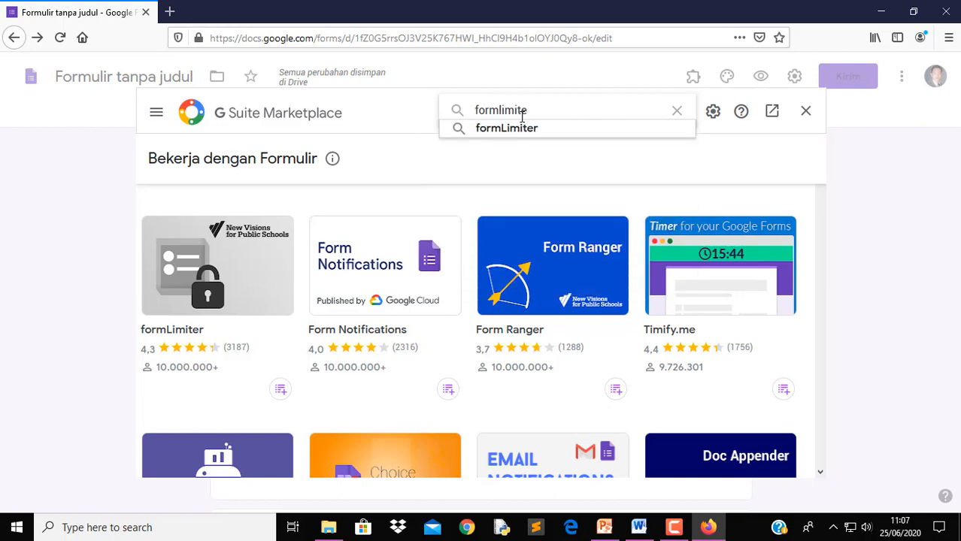
key(Down)
key(Return)
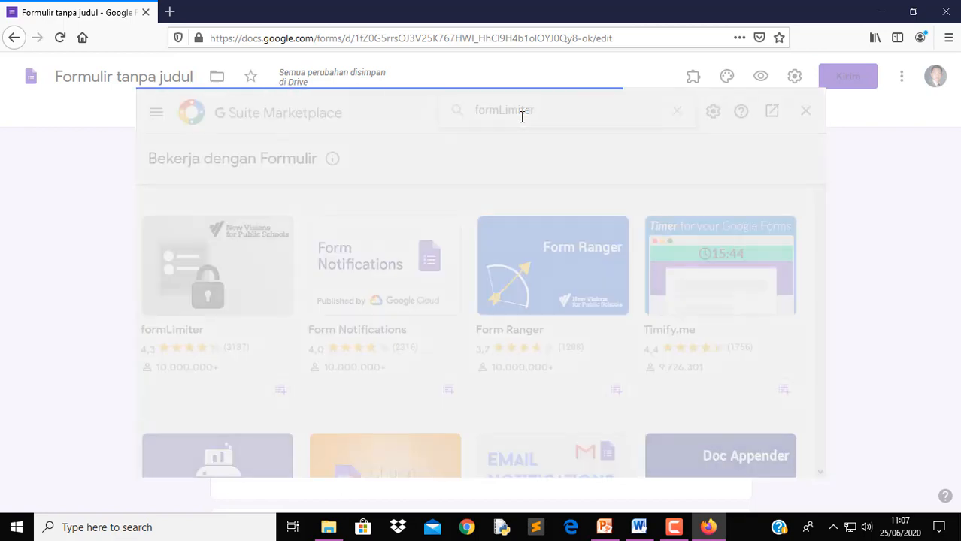
Install formLimiter, authorising it with the Google account and granting its permissions
click(253, 301)
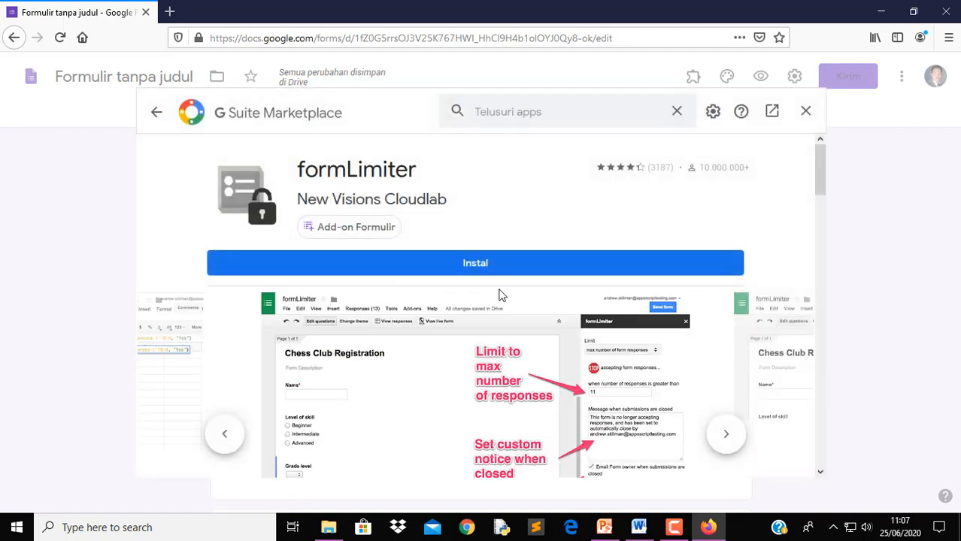
click(508, 275)
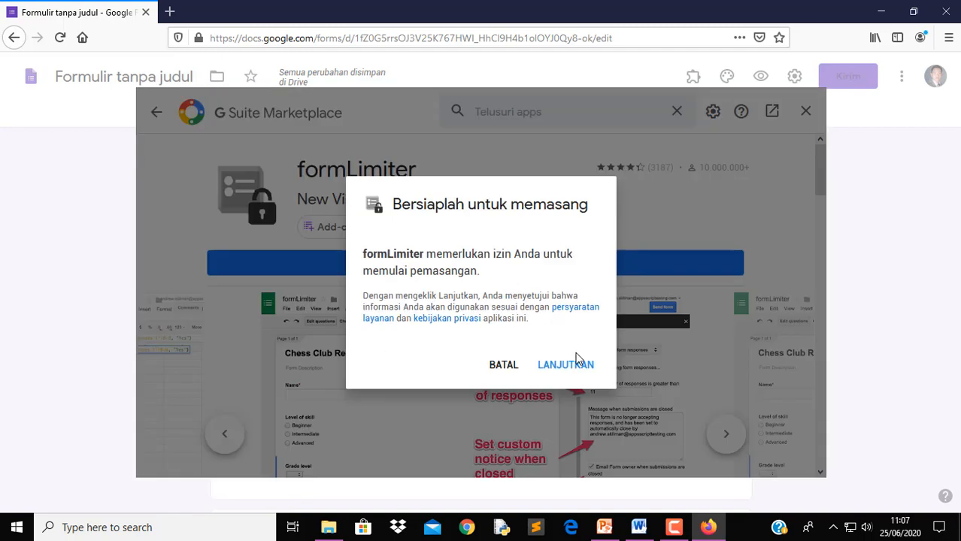
click(569, 366)
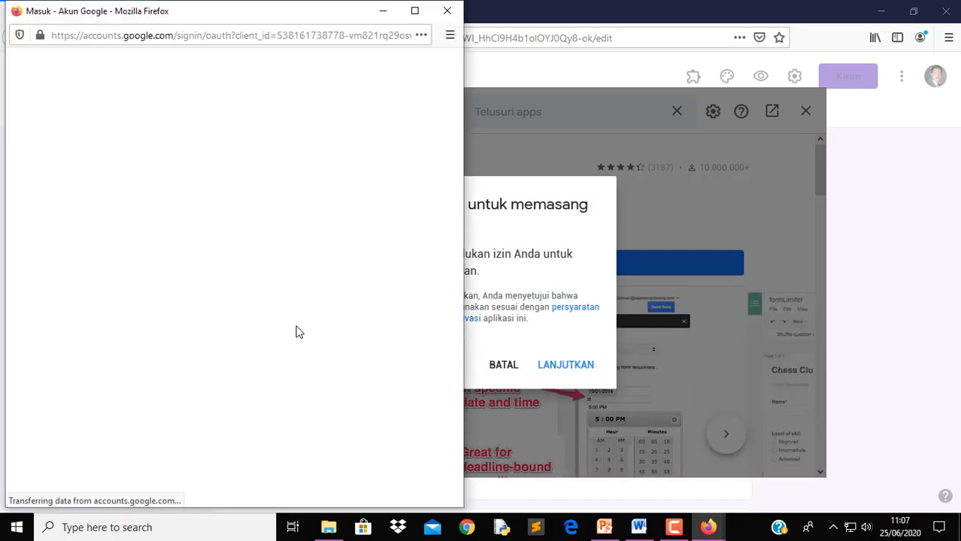
click(199, 258)
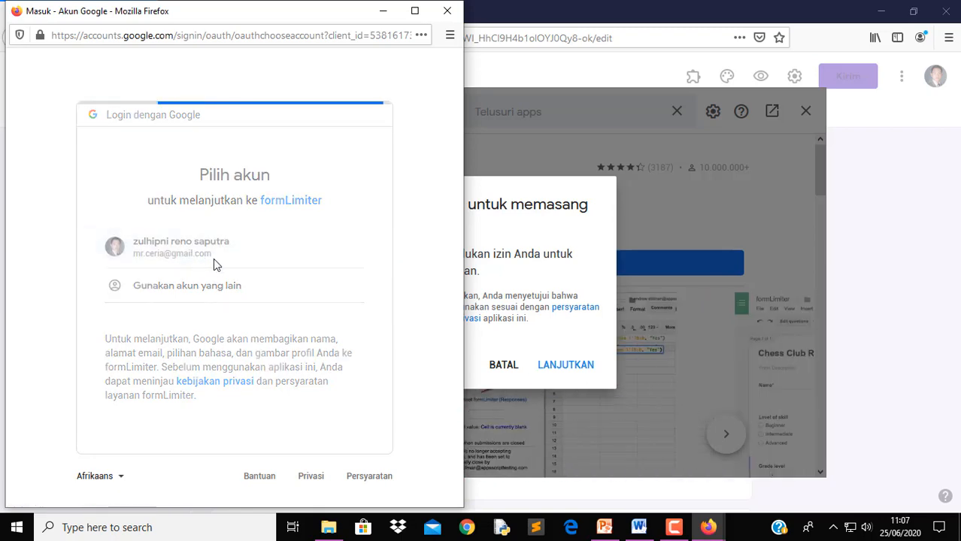
scroll(397, 328, down, 5)
click(338, 411)
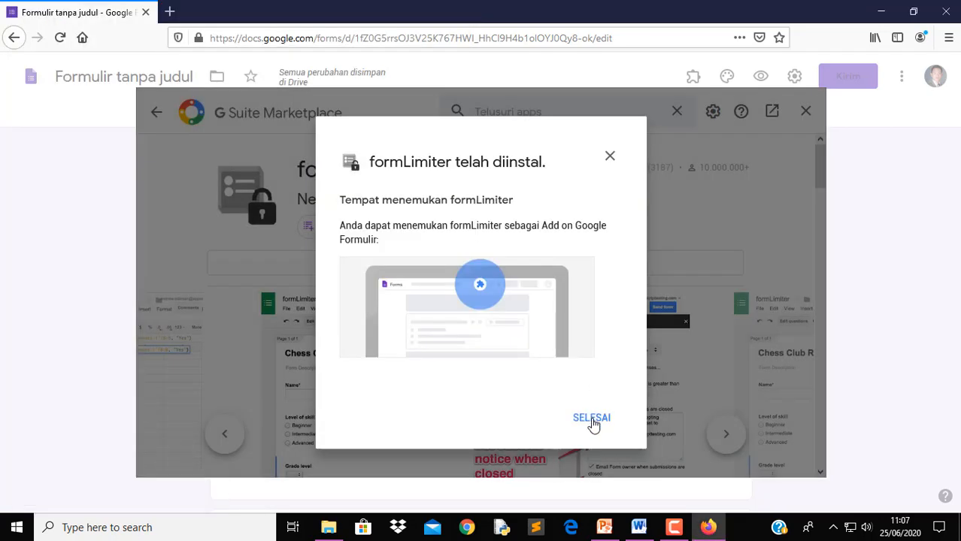
click(593, 422)
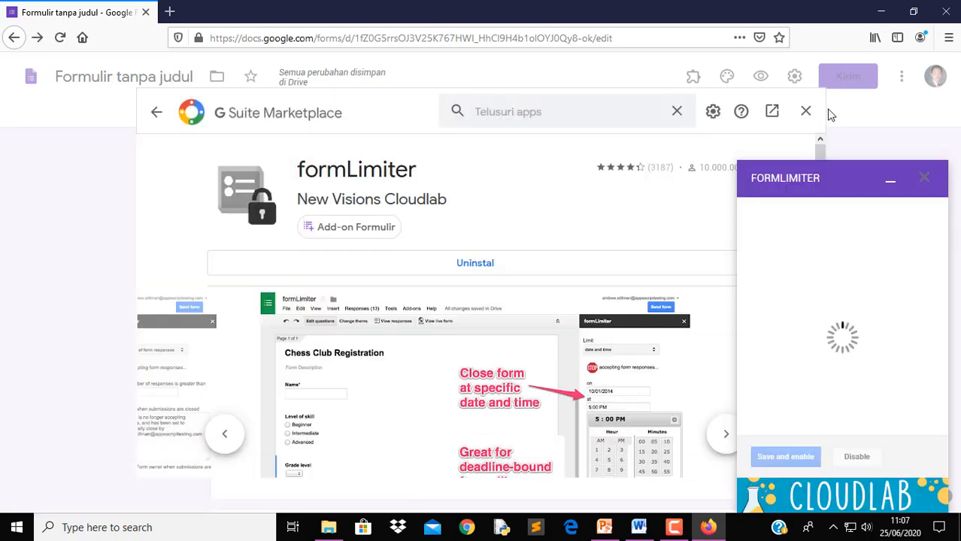
Close the Marketplace, open formLimiter's sidebar from the add-ons menu, and expand Limit Type
click(808, 112)
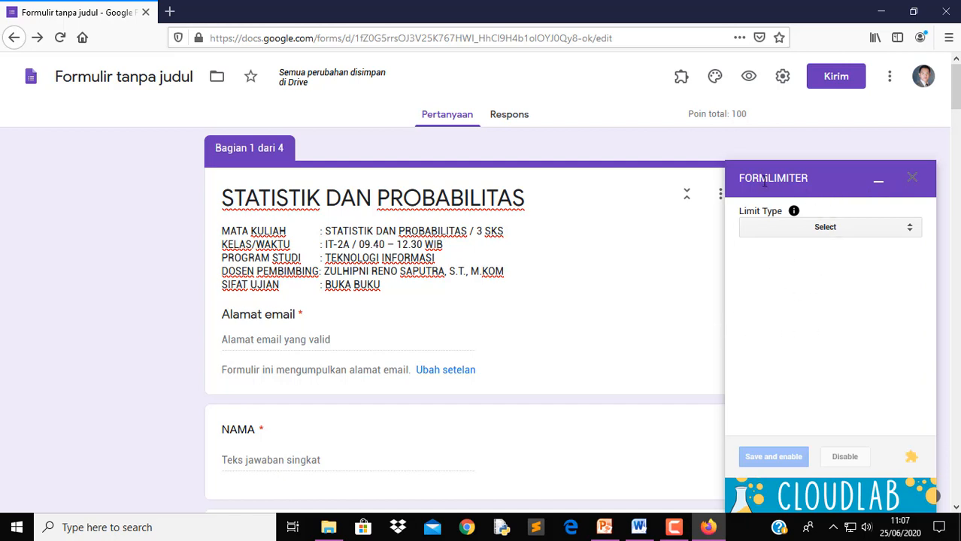
click(682, 81)
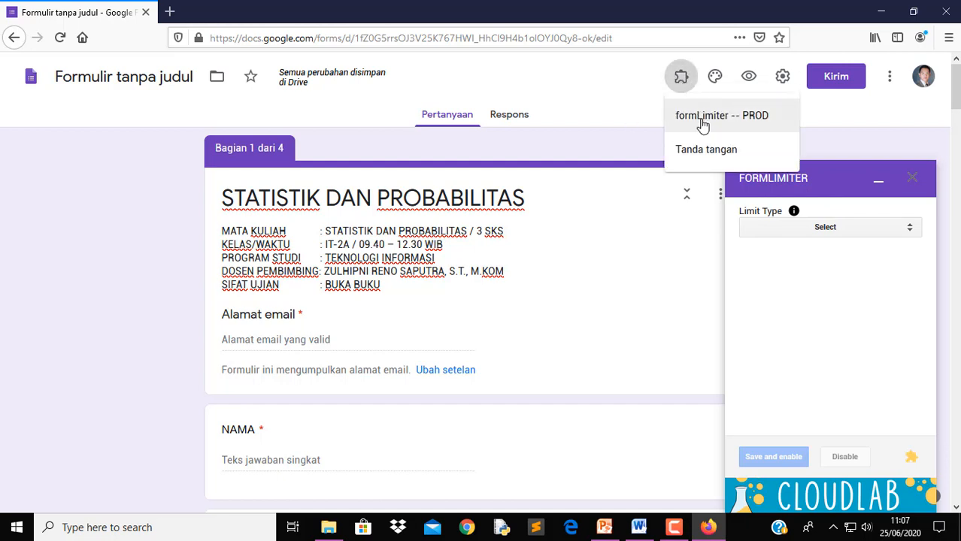
click(855, 282)
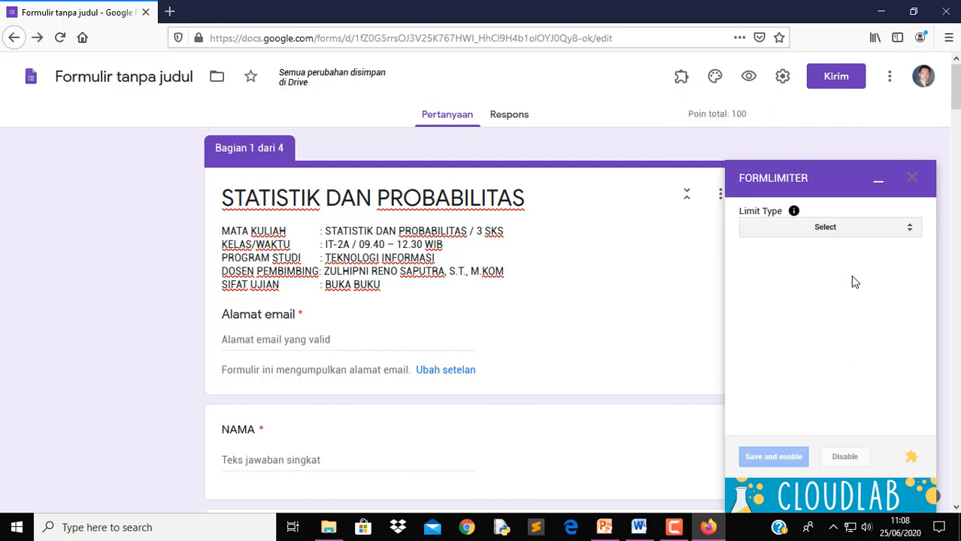
click(848, 235)
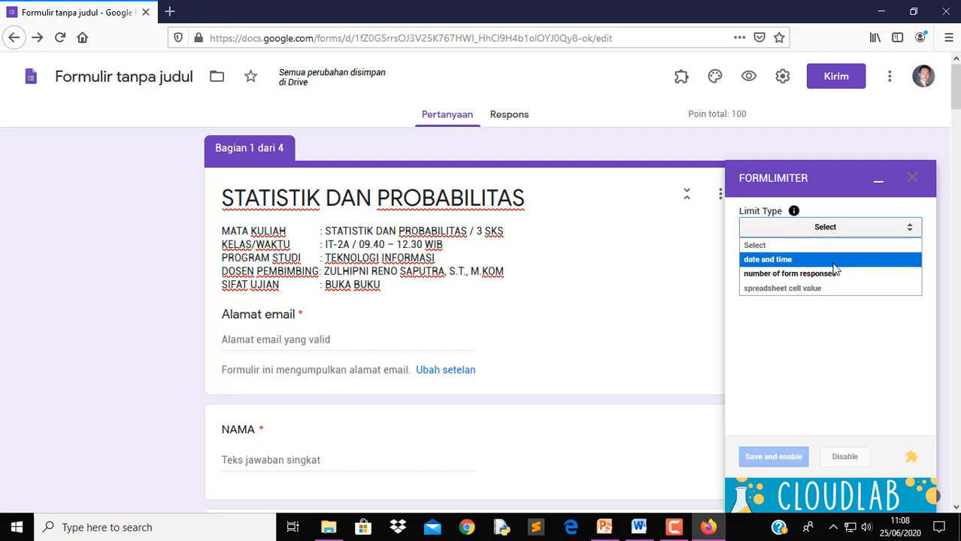
Set formLimiter's Limit Type to date and time, closing on 07/06/2020 at 9:40 AM
click(833, 264)
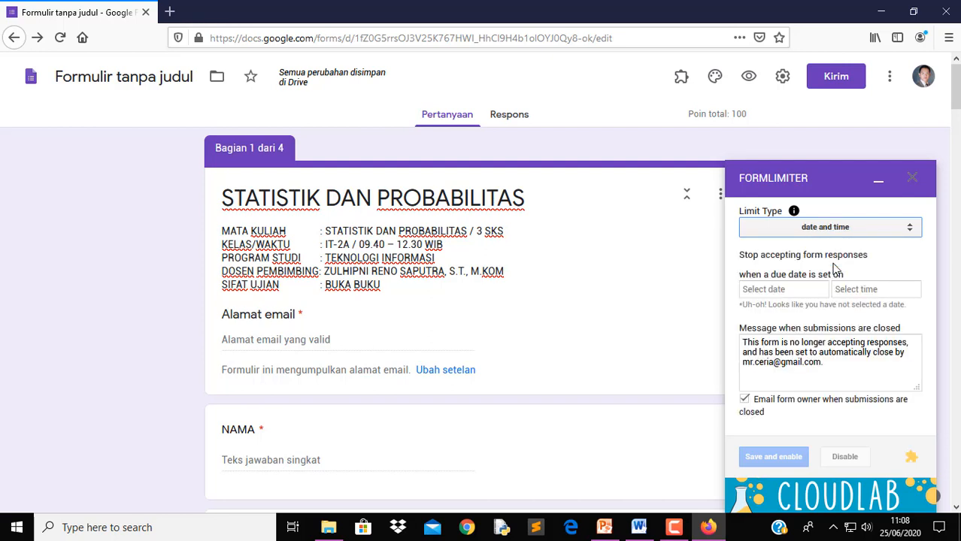
click(790, 293)
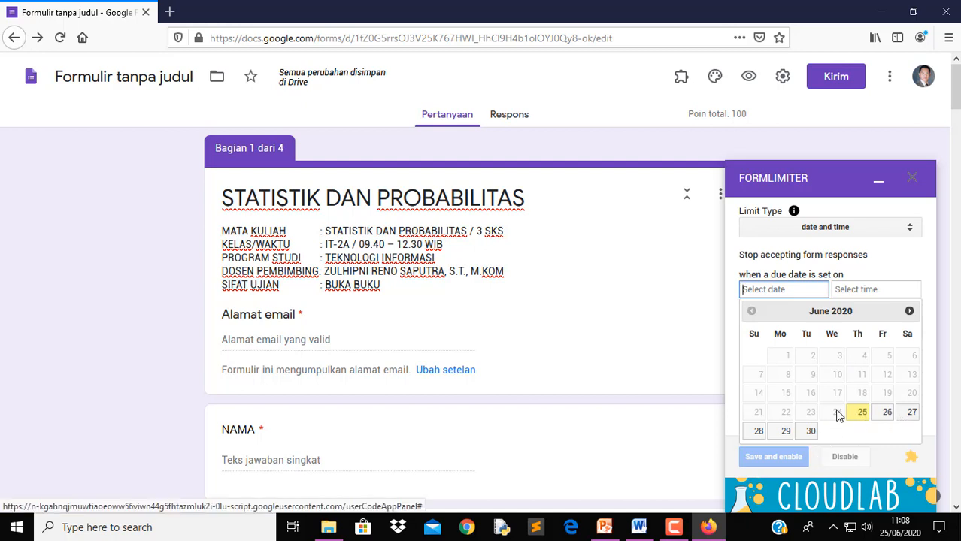
click(911, 311)
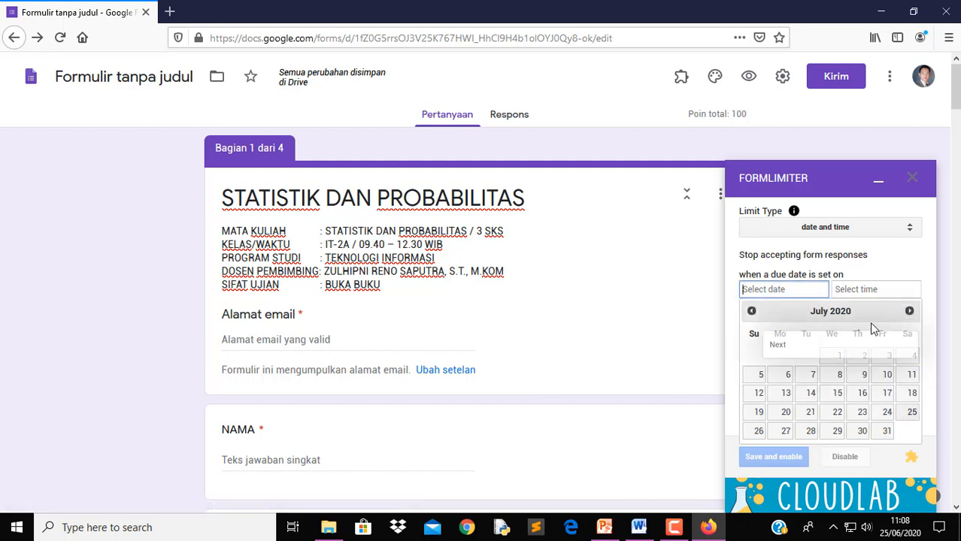
click(787, 380)
click(894, 292)
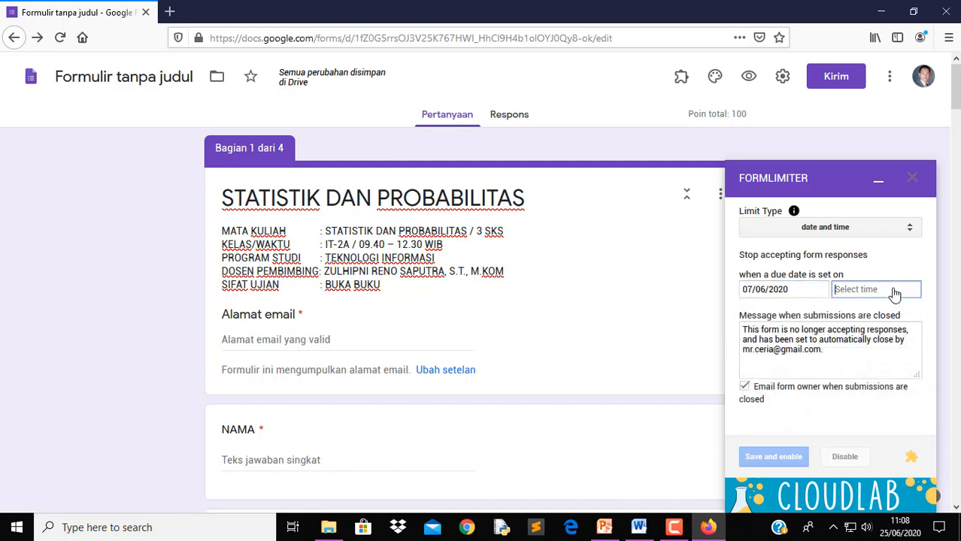
text(1)
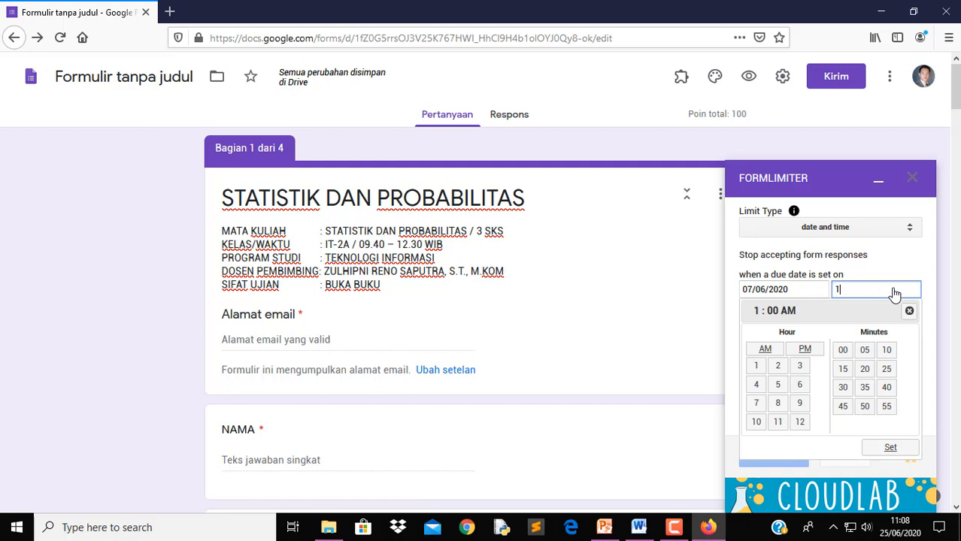
key(BackSpace)
click(800, 404)
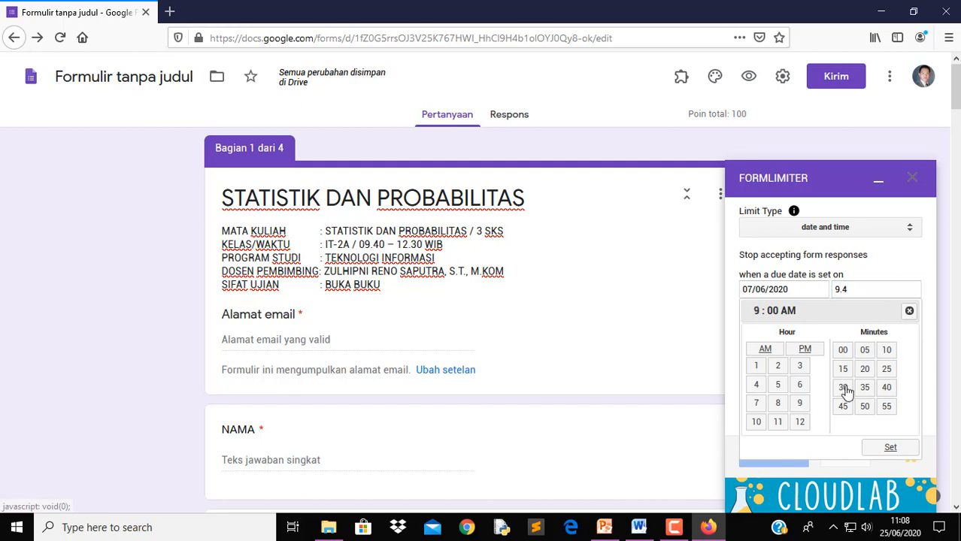
click(889, 392)
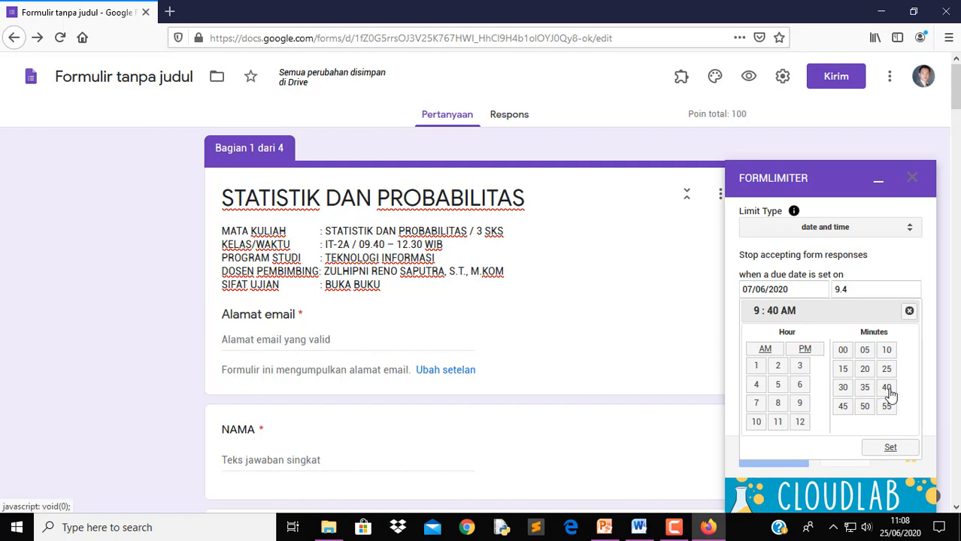
Confirm 9:40 AM, enter the closing message 'Ujian Akhir Semester Mata Kuliah Statistik dan Probabilitas Telah Selesai', and save and enable
click(891, 449)
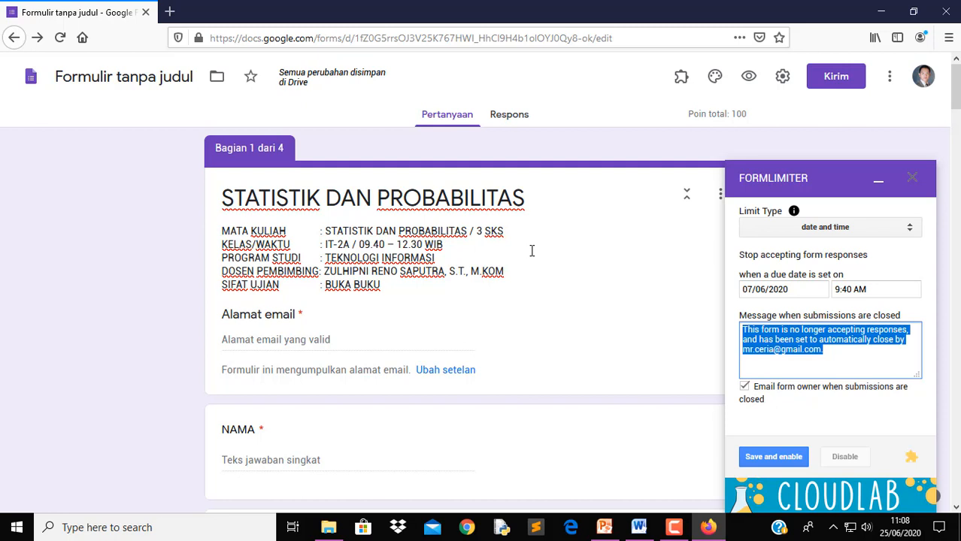
text(Ujian Akhir Semester)
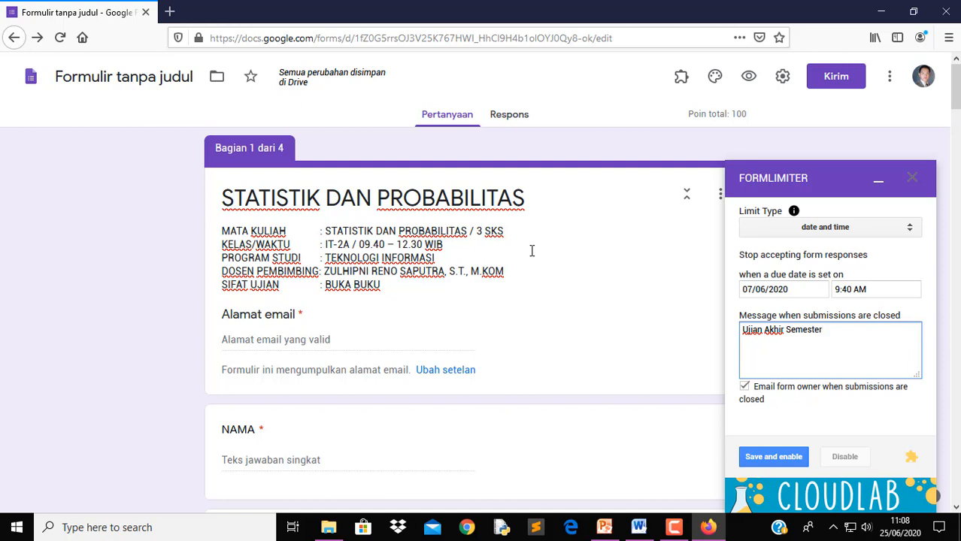
text( Mata Kulia)
key(BackSpace)
text(h Statistik das)
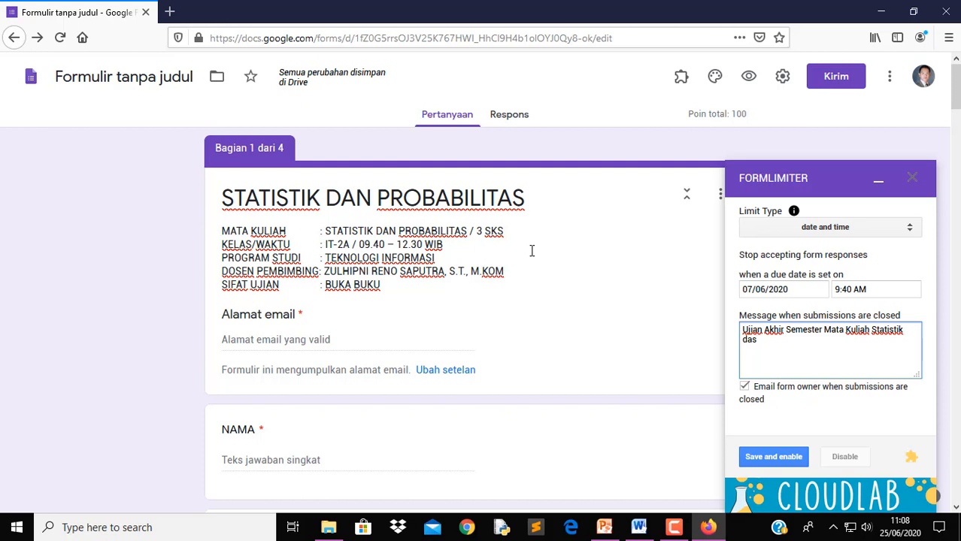
key(BackSpace)
text(n Probabilitas Telah Selesai)
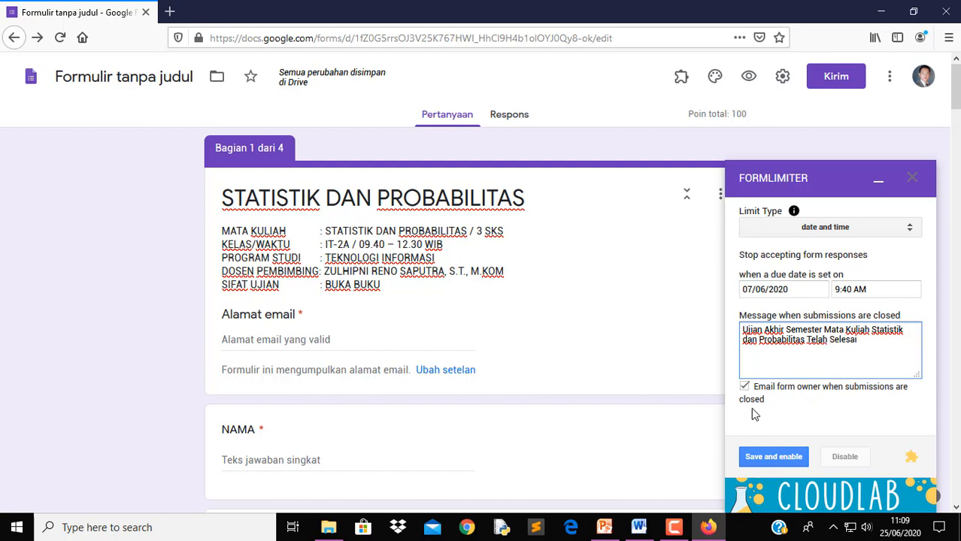
click(781, 458)
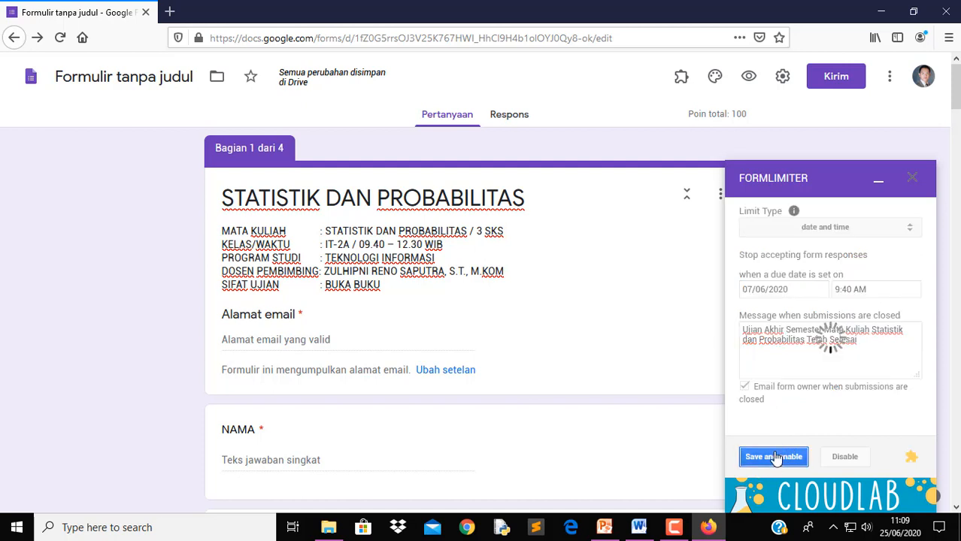
Collapse the formLimiter sidebar and scroll through the form
click(880, 182)
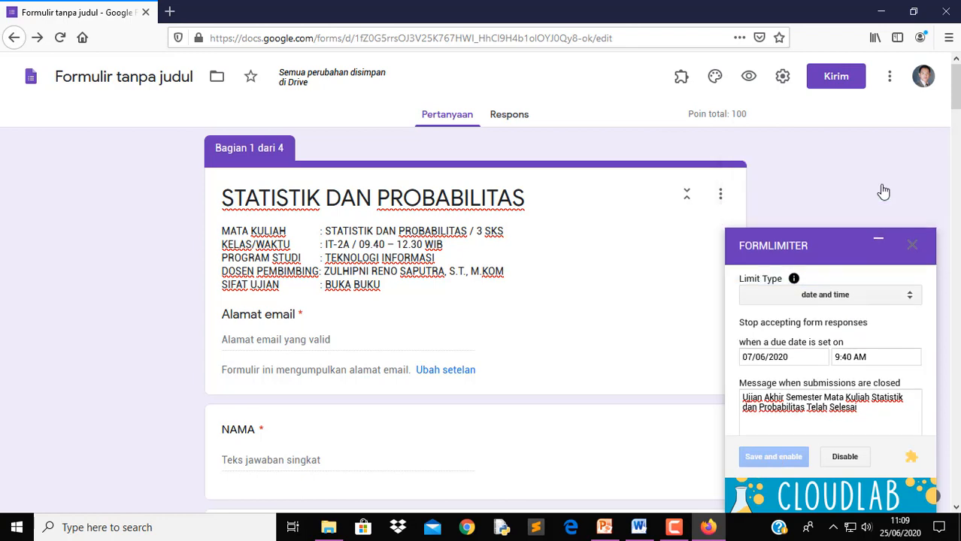
scroll(643, 354, down, 10)
scroll(646, 356, down, 20)
scroll(677, 402, down, 10)
scroll(674, 376, up, 20)
scroll(579, 265, up, 20)
scroll(533, 220, up, 1)
Link responses to a new spreadsheet titled 'Jawabatan Statistik dan Probabilitas'
click(508, 116)
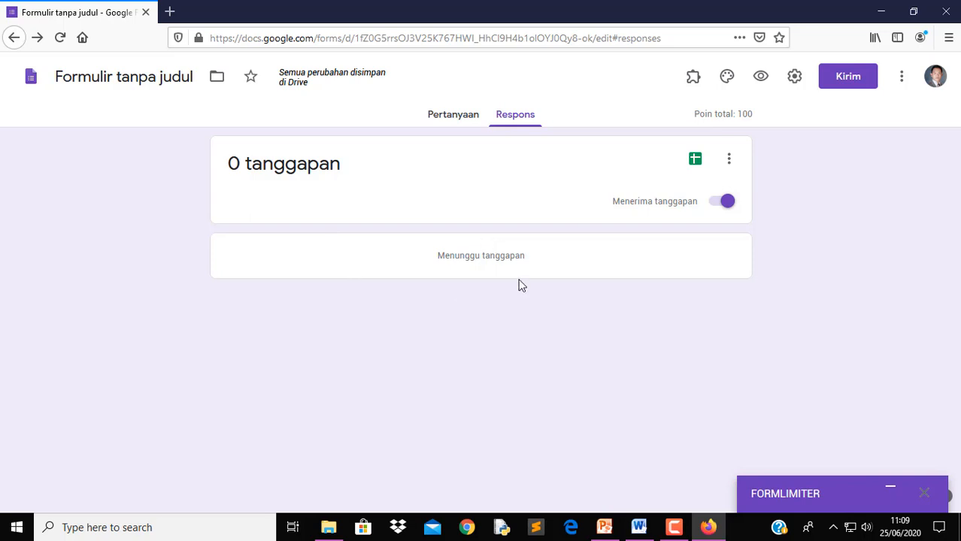
click(696, 161)
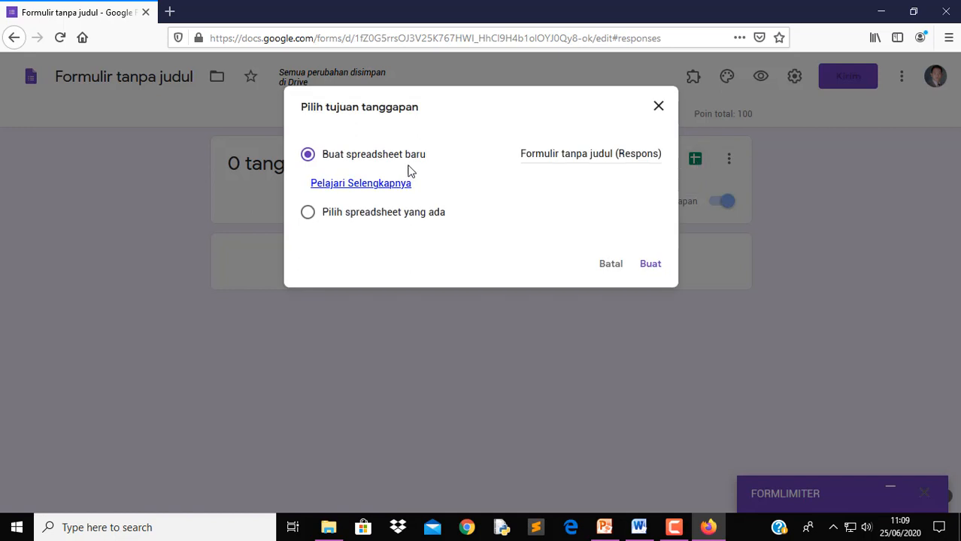
click(596, 155)
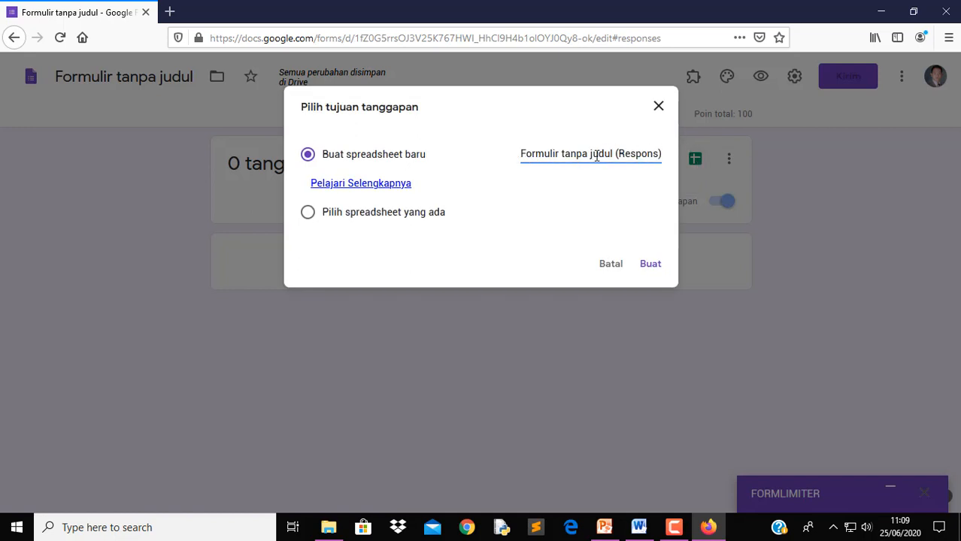
triple_click(596, 155)
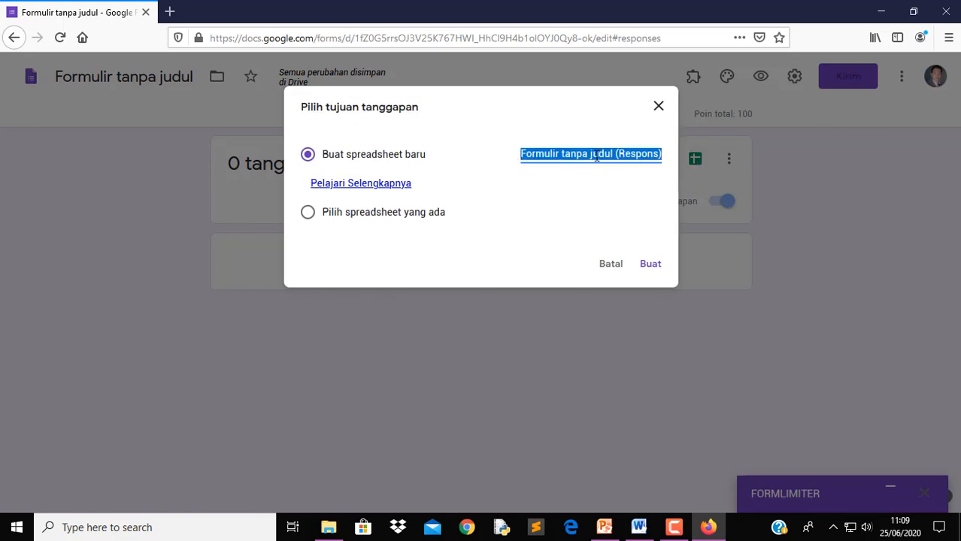
text(Jawaba)
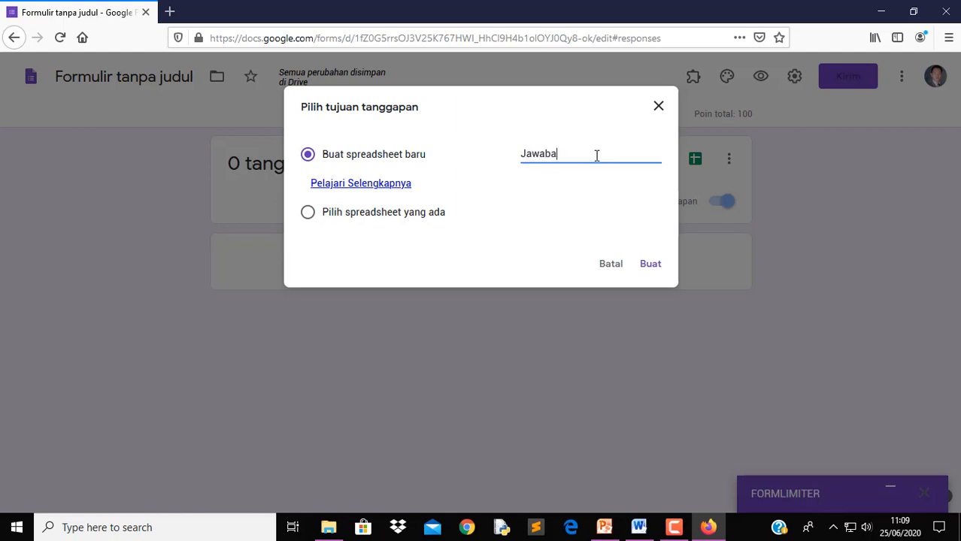
text(tan Statistik dan Probablit)
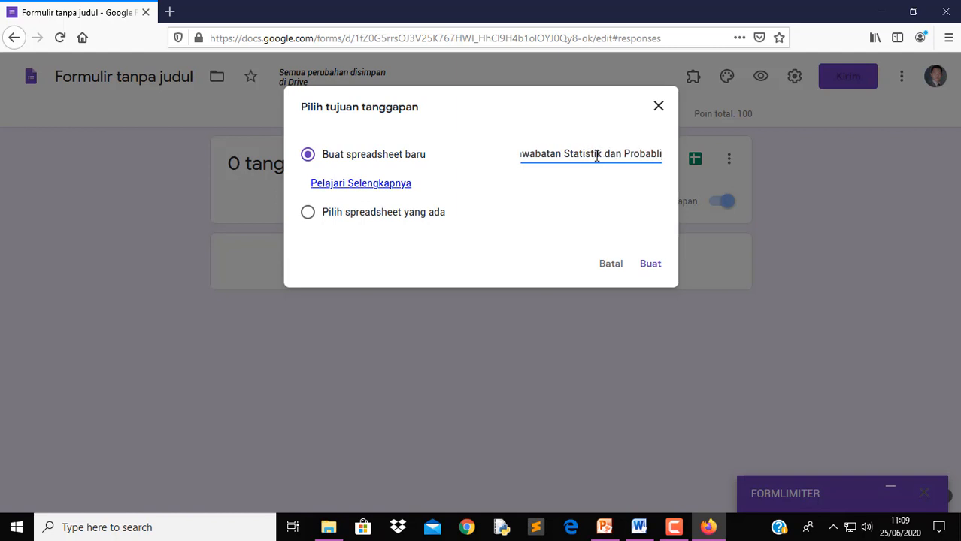
key(BackSpace)
key(BackSpace)
key(BackSpace)
text(ilitas)
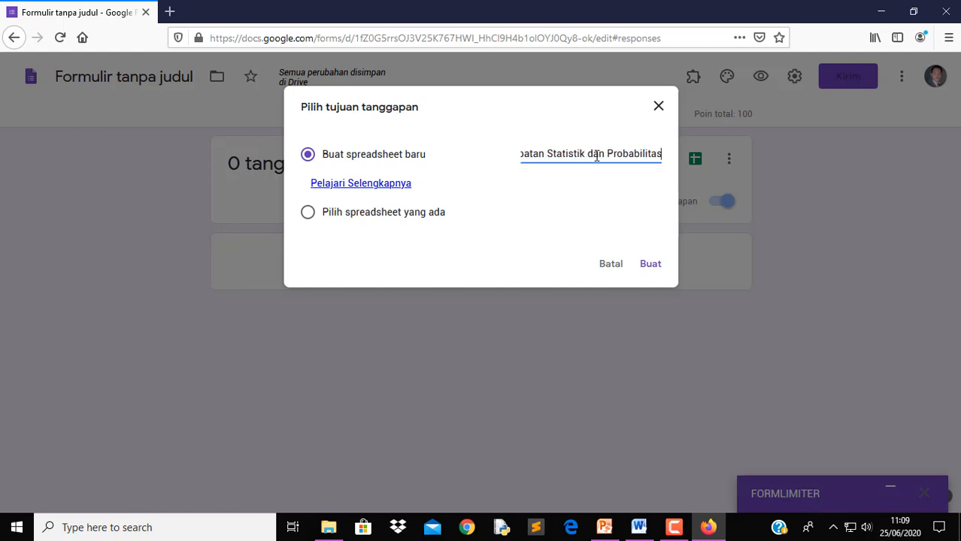
click(652, 268)
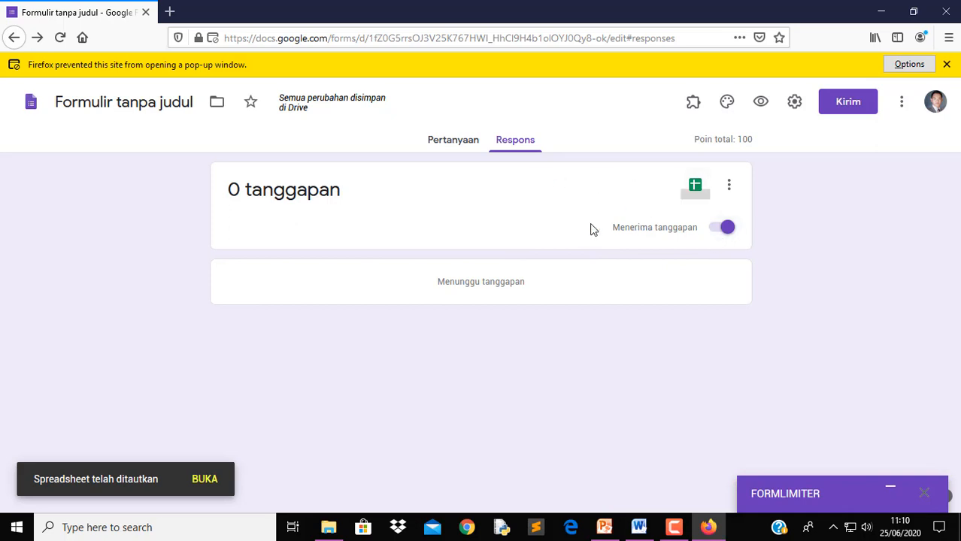
click(454, 145)
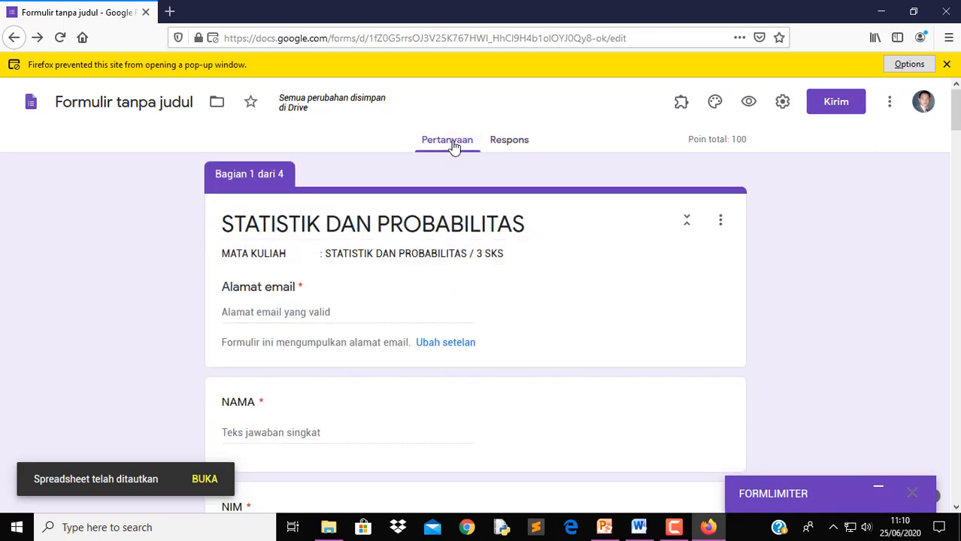
click(525, 144)
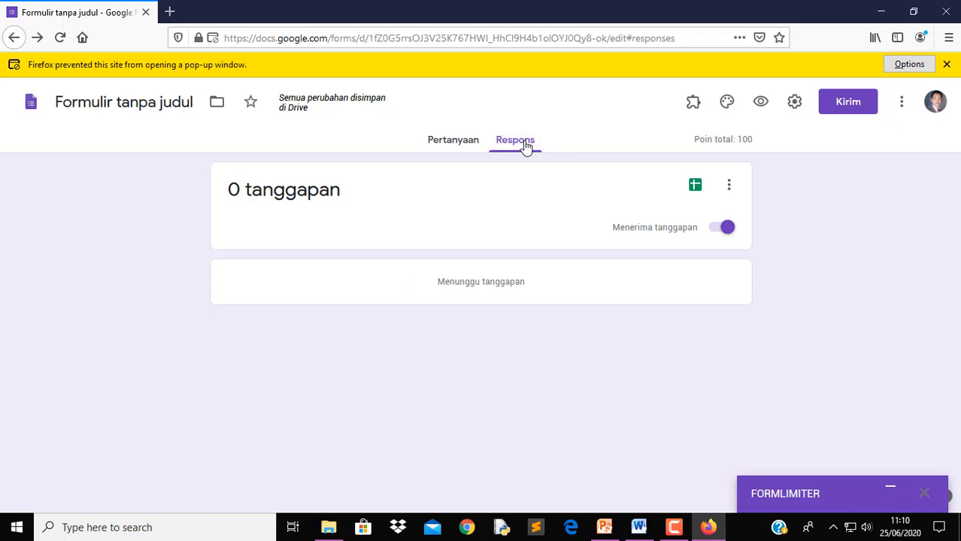
click(849, 106)
Switch the Kirim dialog to link sharing, shorten the URL, copy it, and close the dialog
click(344, 284)
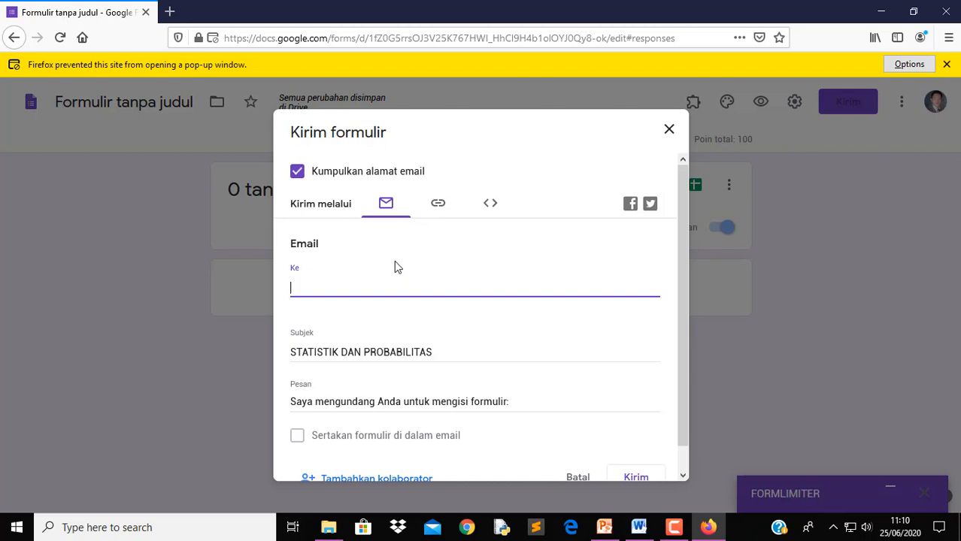
click(438, 204)
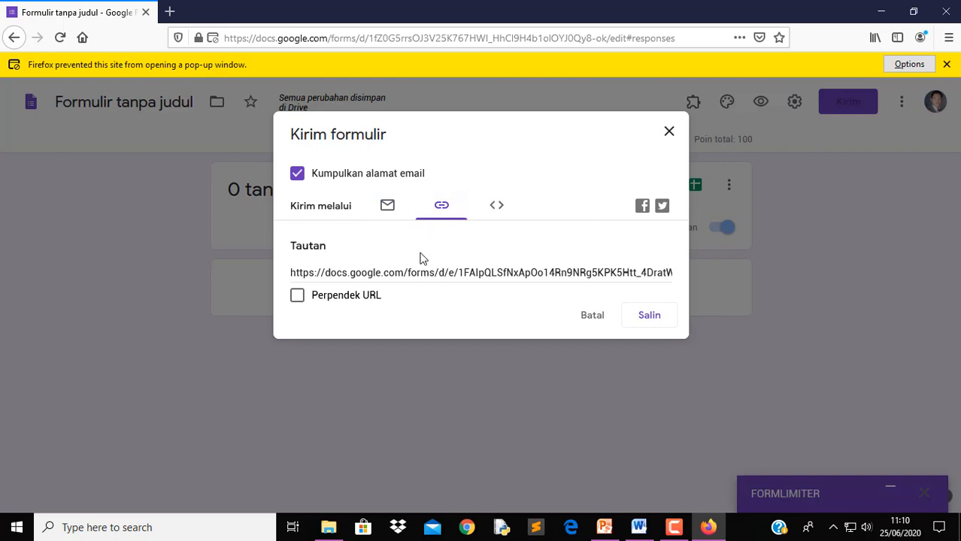
click(553, 270)
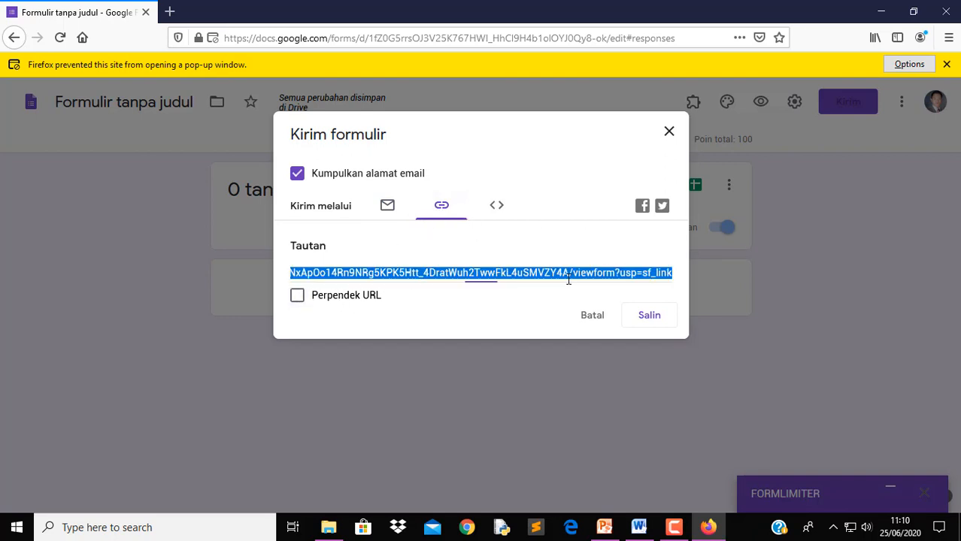
click(297, 298)
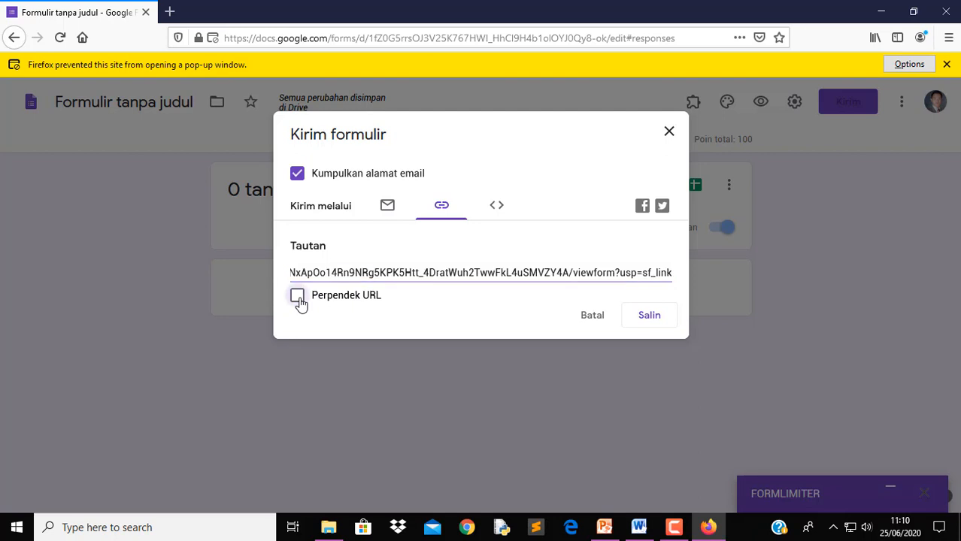
click(638, 330)
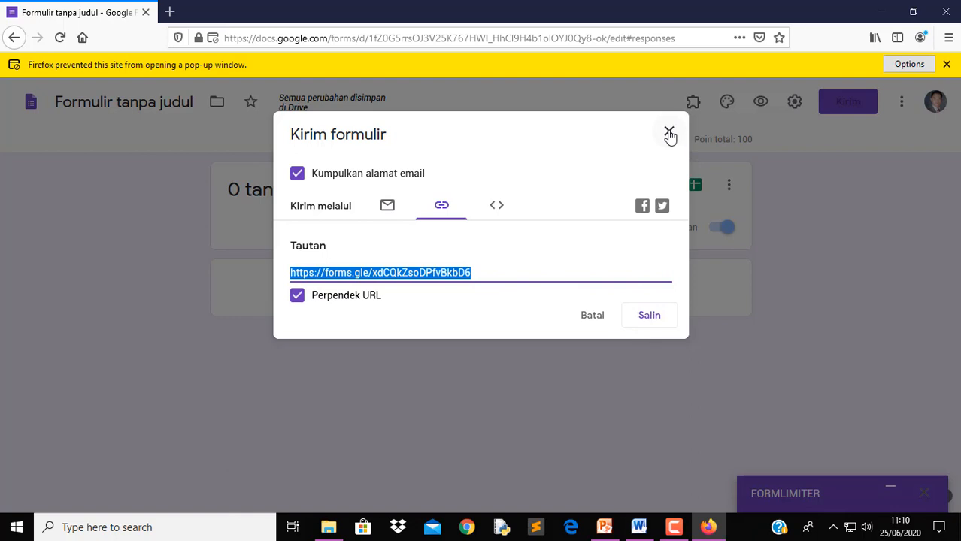
click(669, 135)
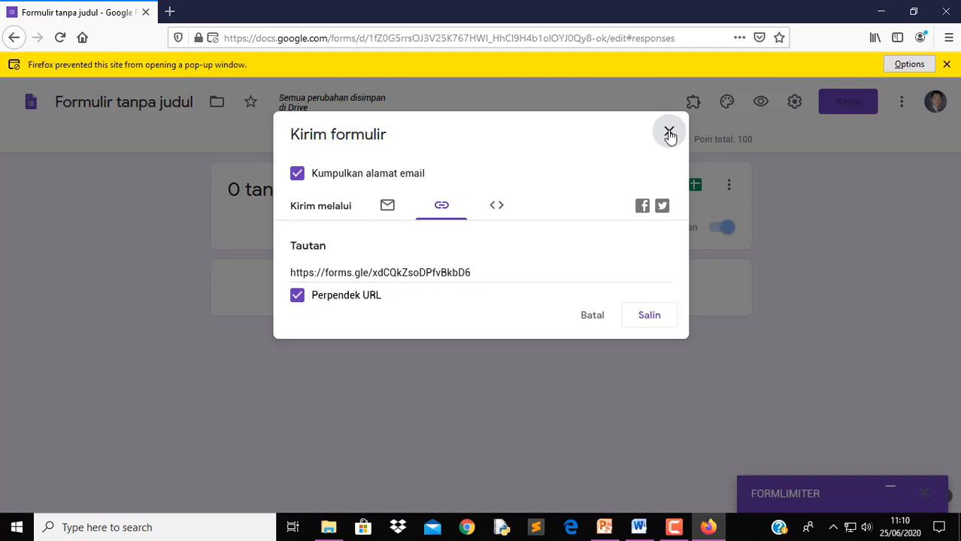
click(669, 134)
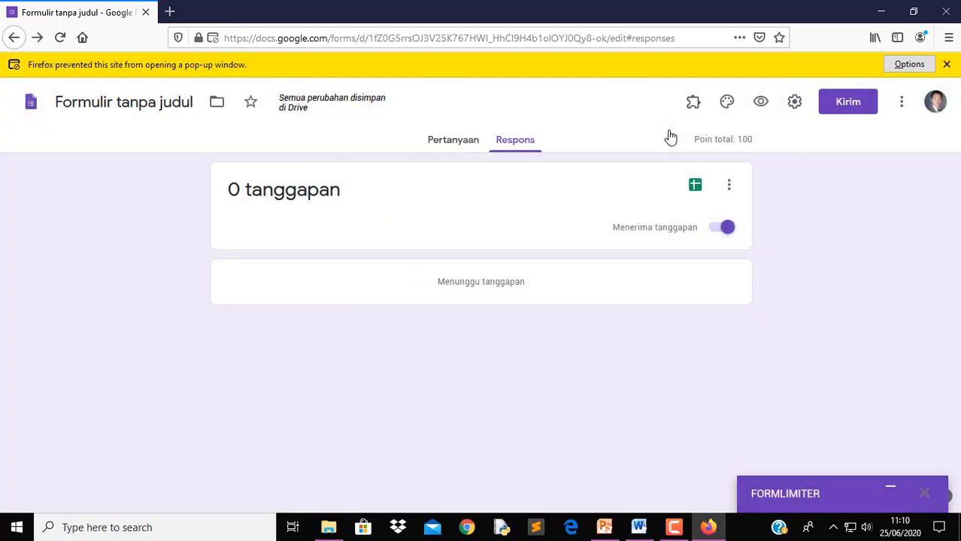
Open a new Firefox tab and load the pasted forms.gle short link
click(171, 13)
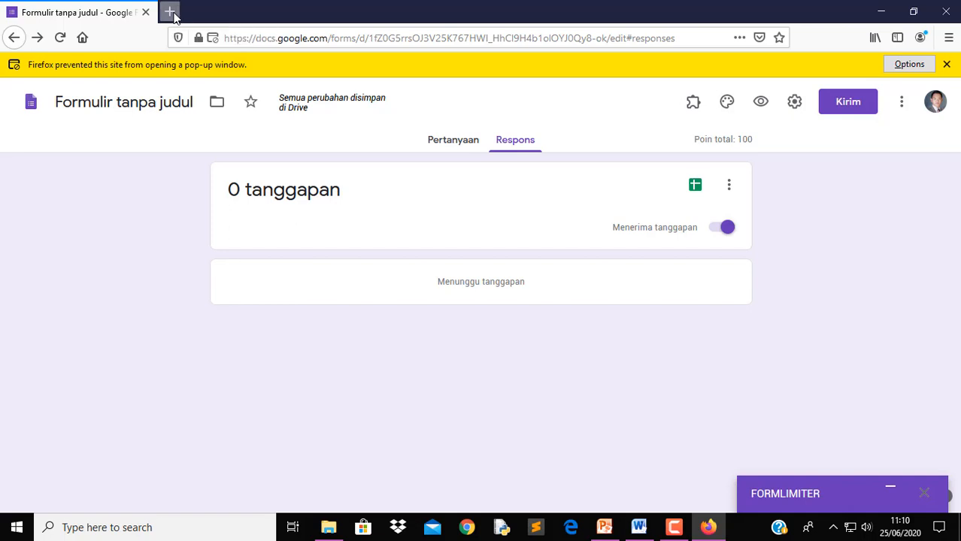
click(272, 43)
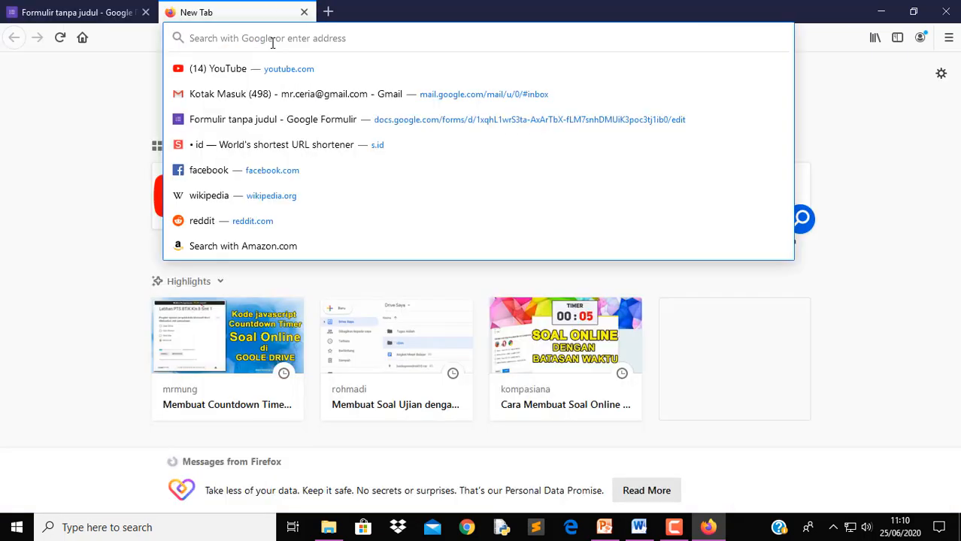
right_click(273, 38)
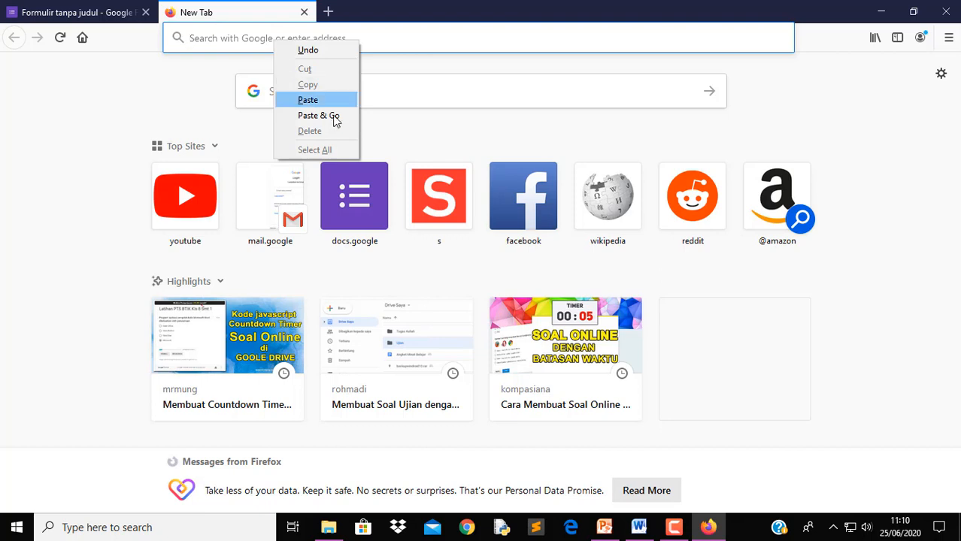
click(325, 99)
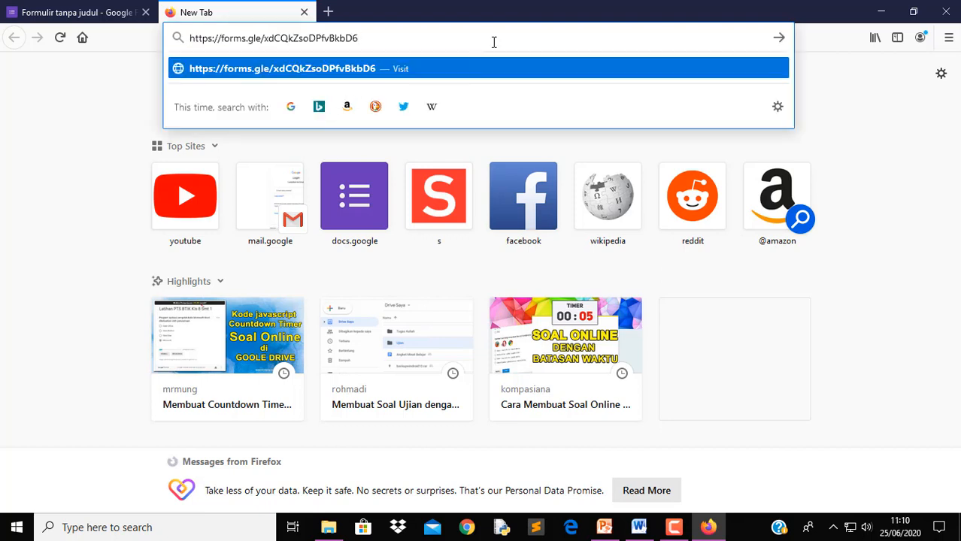
key(Return)
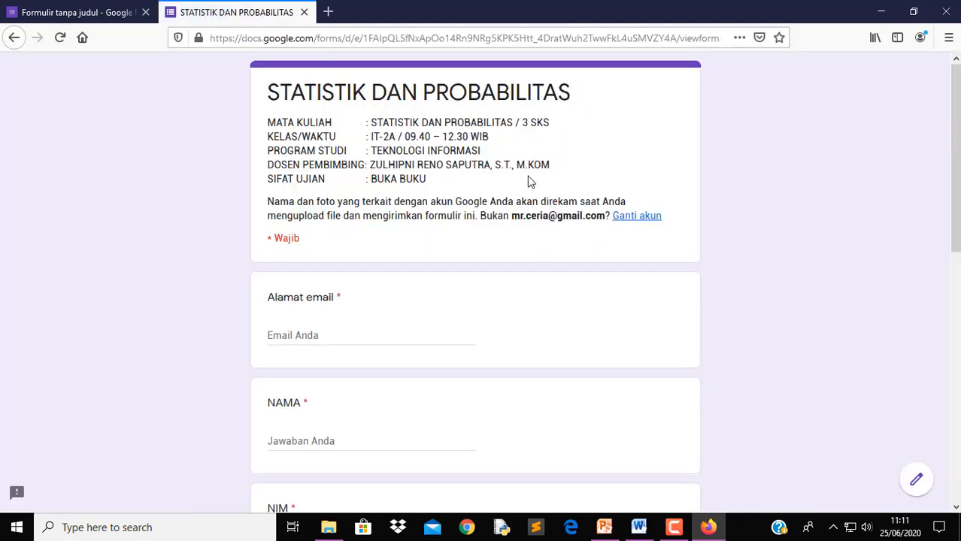
scroll(454, 281, down, 3)
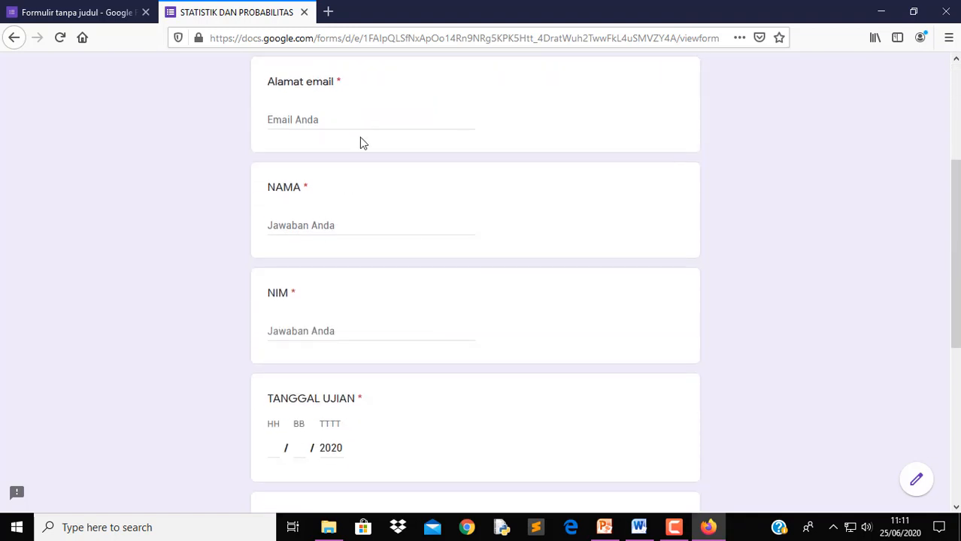
scroll(360, 138, down, 5)
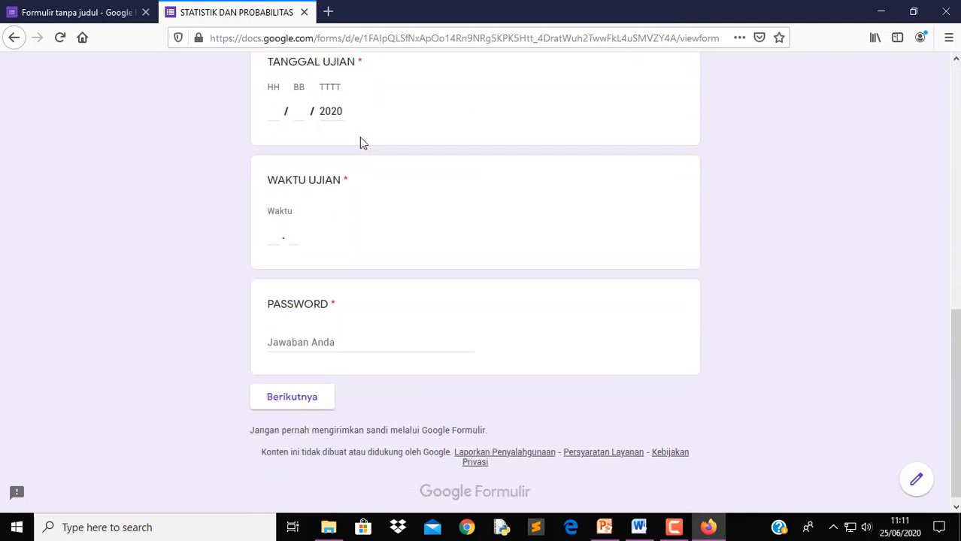
scroll(395, 180, up, 6)
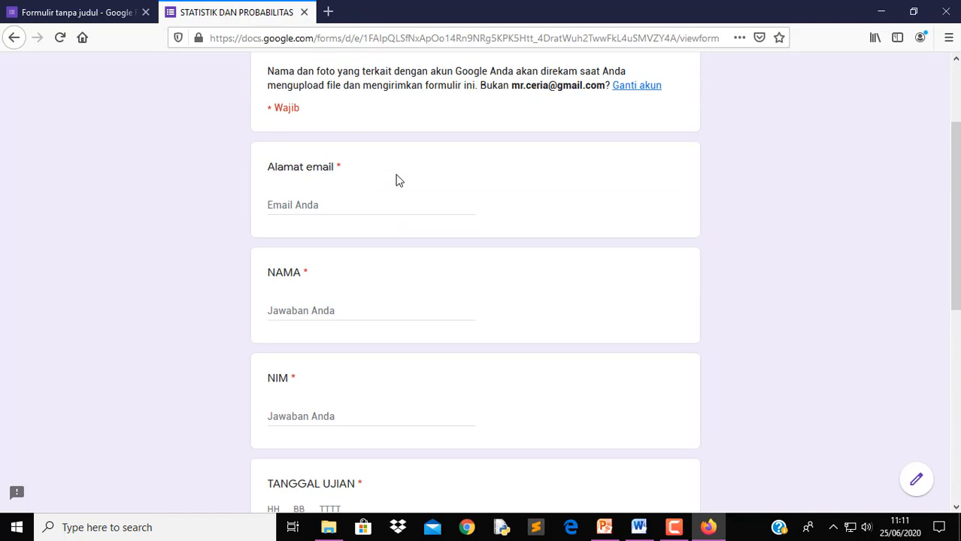
scroll(398, 181, up, 1)
click(311, 279)
scroll(574, 275, down, 4)
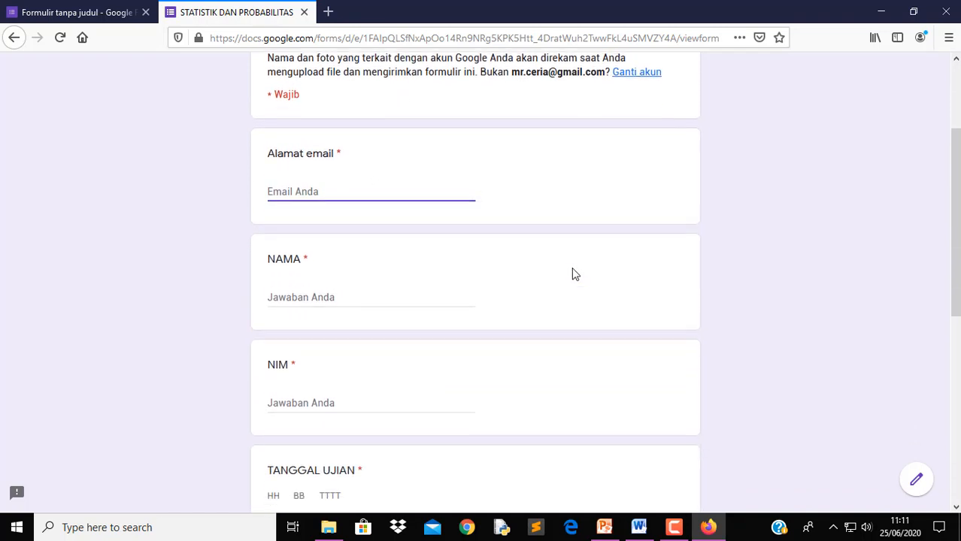
scroll(573, 273, down, 3)
scroll(564, 272, up, 8)
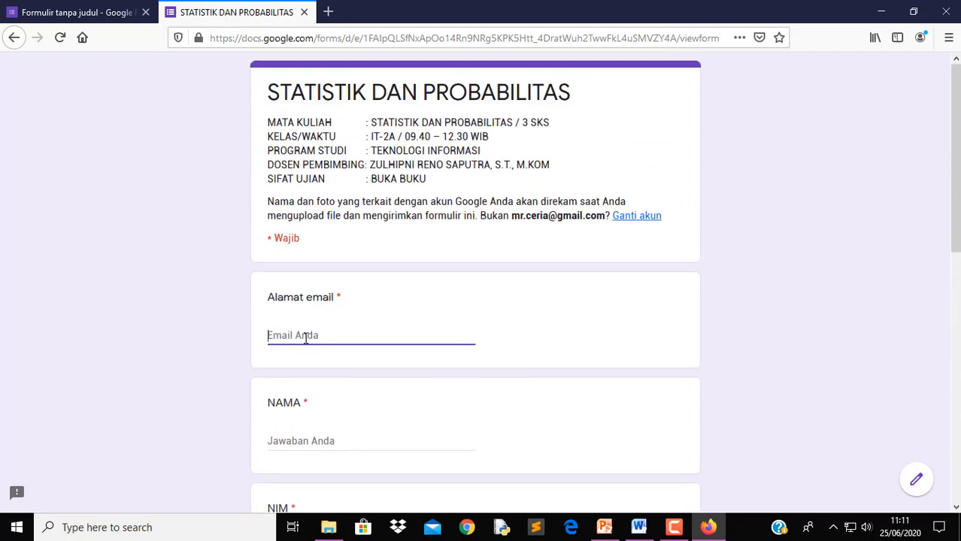
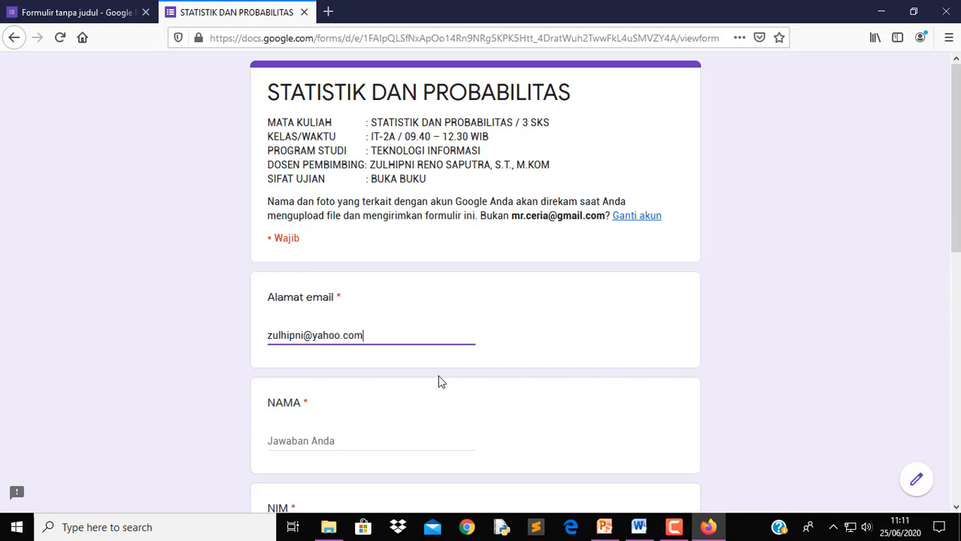
Enter the respondent's e-mail, name and student number in NIM
click(320, 439)
text(Zulhipni)
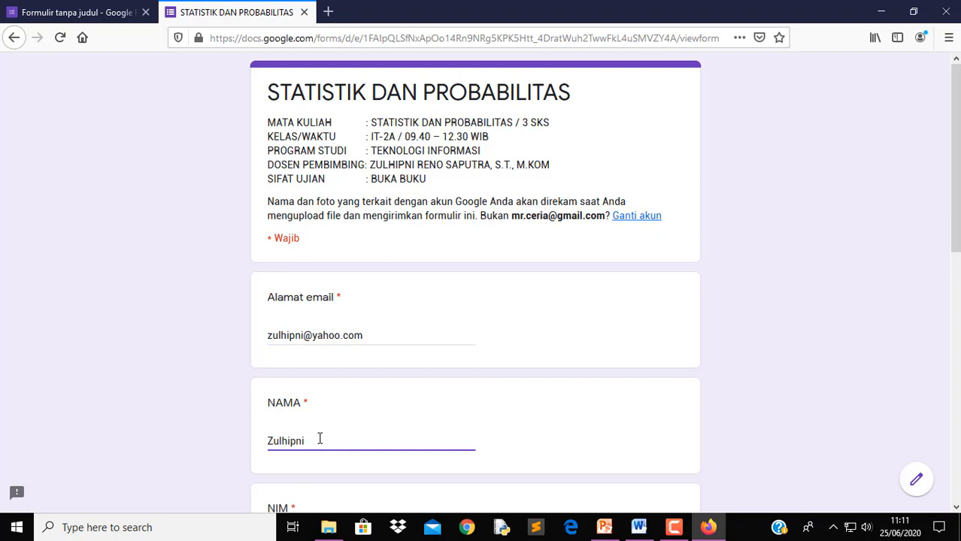
scroll(320, 438, down, 2)
click(312, 404)
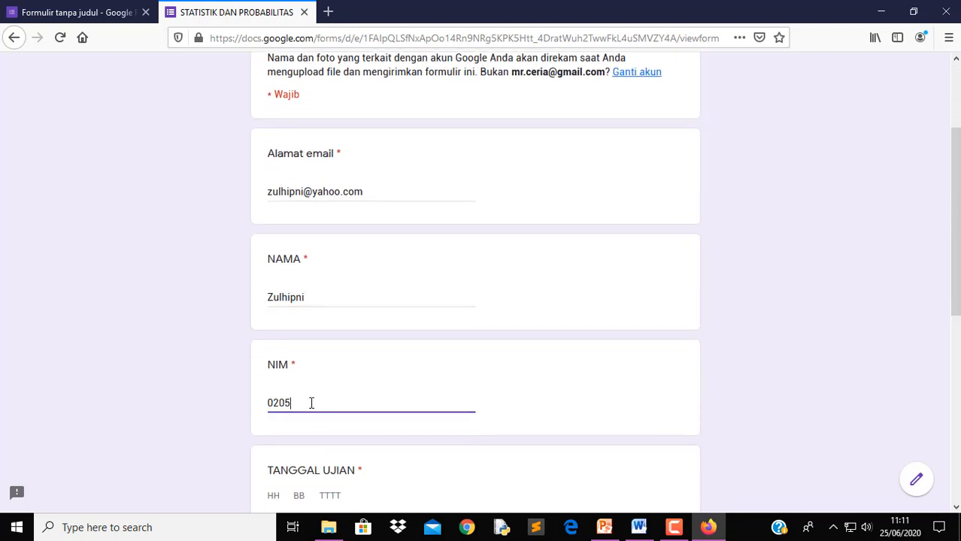
Enter exam date 6/7/2020, exam time 08.00, and a trial password
scroll(527, 482, down, 3)
click(278, 301)
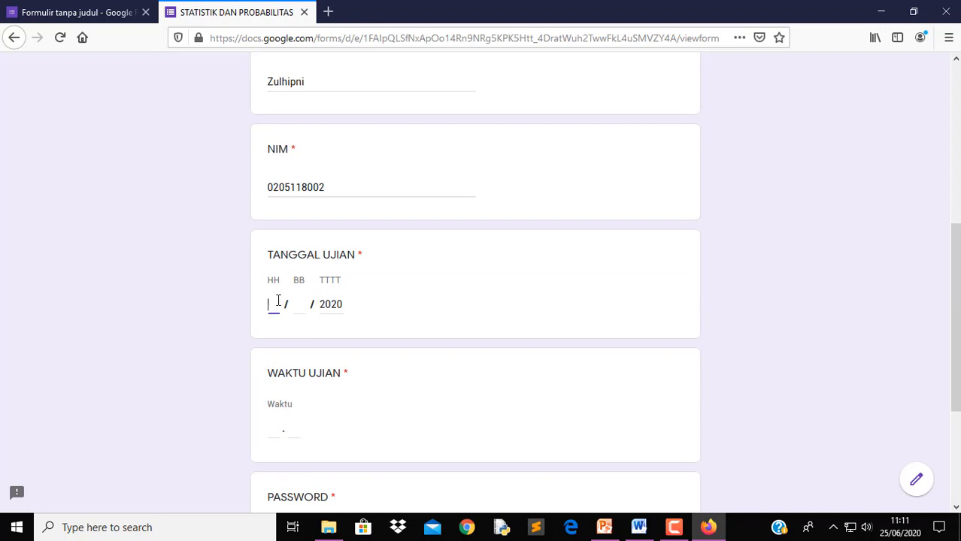
text(6)
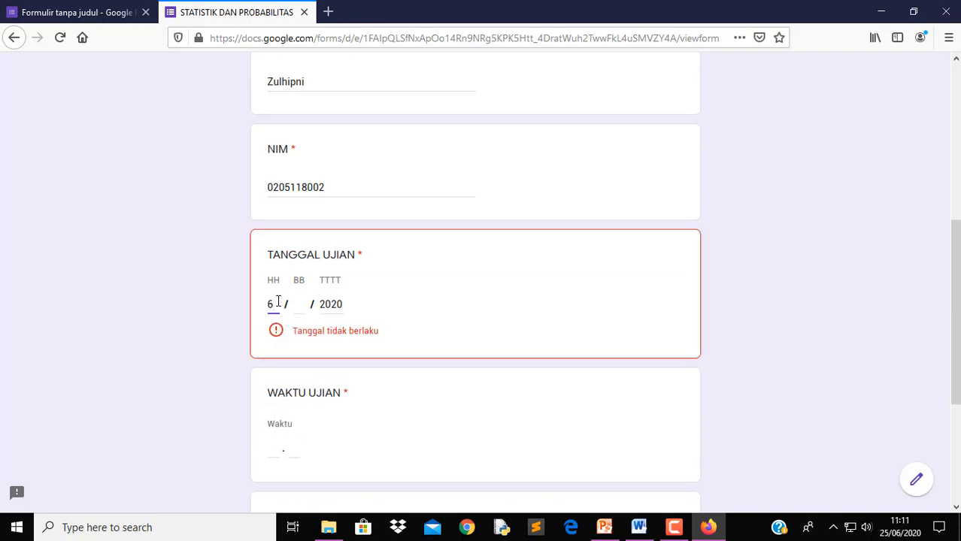
click(303, 308)
text(7)
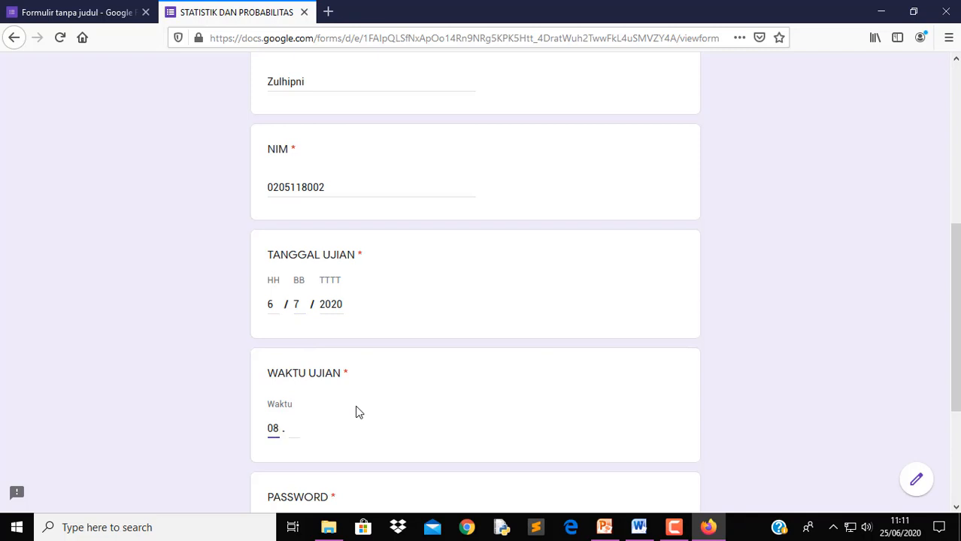
click(292, 427)
text(00)
scroll(329, 417, down, 3)
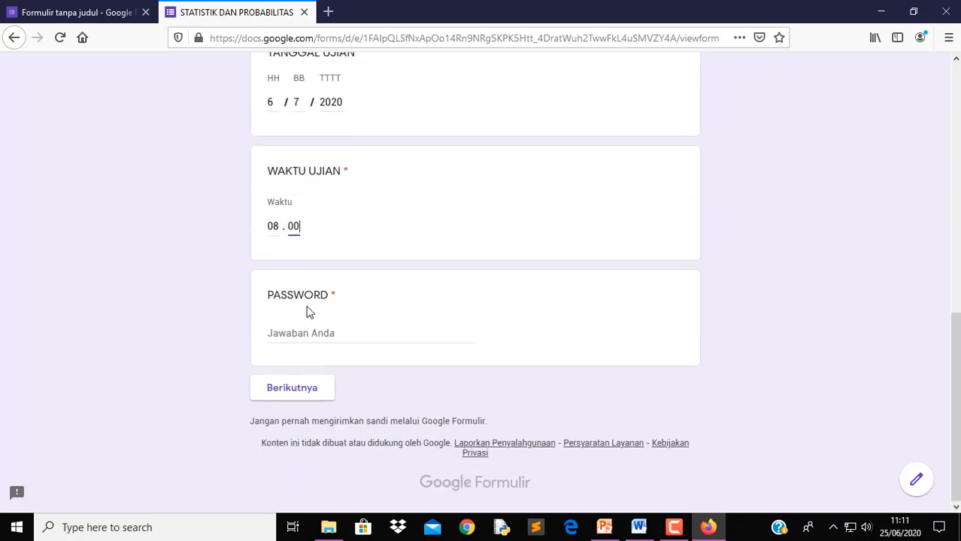
click(297, 330)
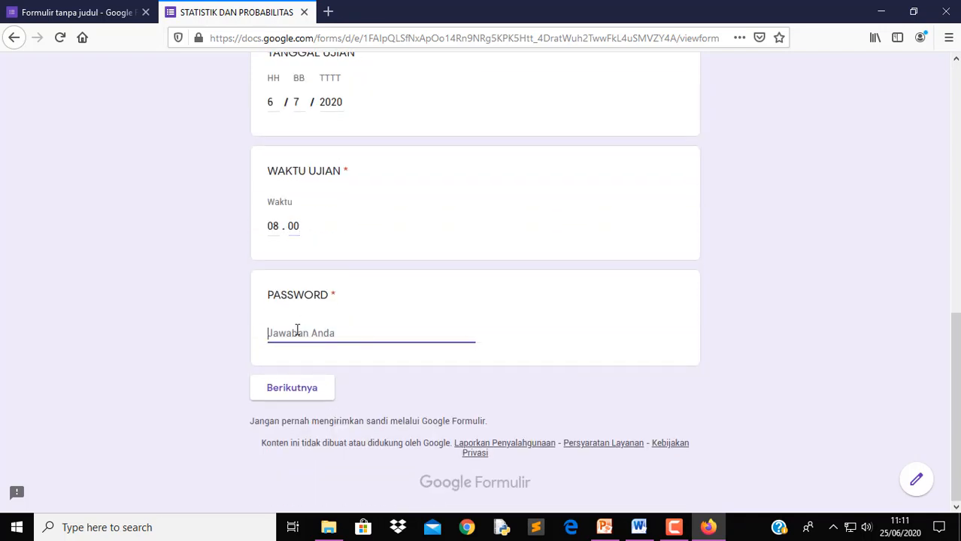
text(asal)
Replace the rejected password with the correct exam password and continue to Pilihan Ganda
click(309, 387)
drag(326, 334, 237, 326)
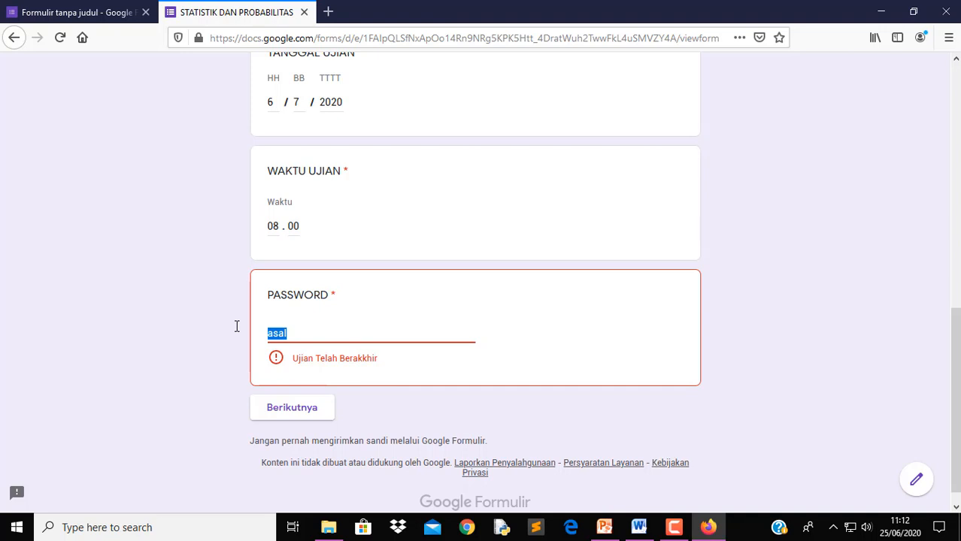
text(p)
key(BackSpace)
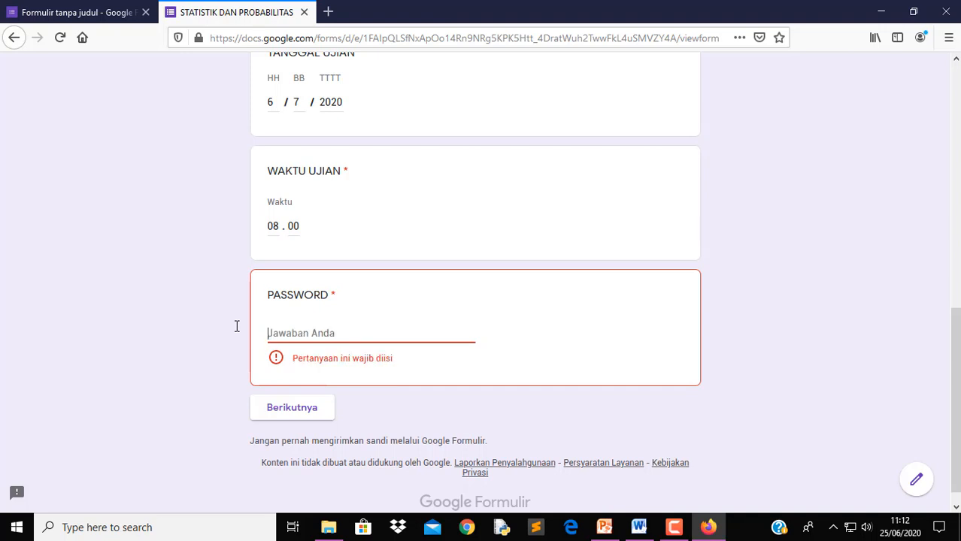
text(PO)
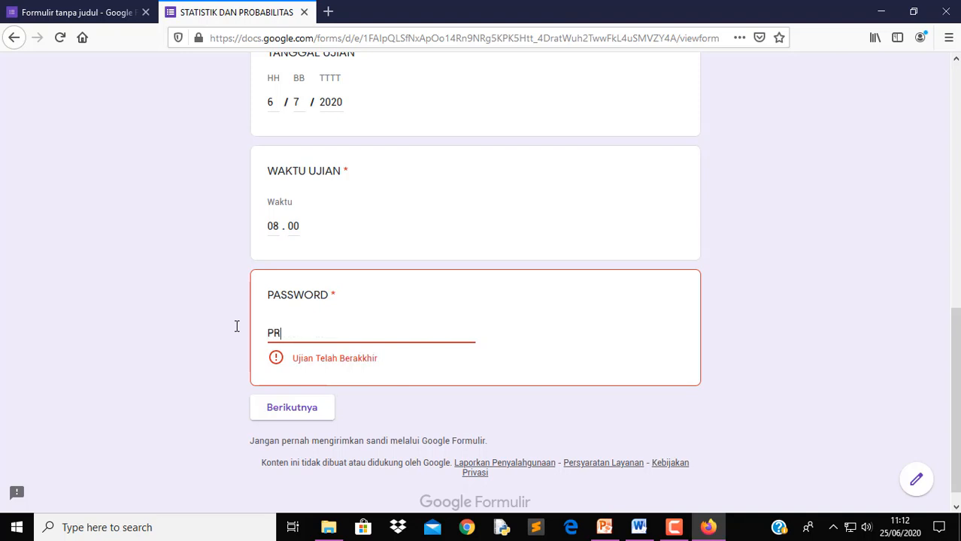
text(OSTAT123)
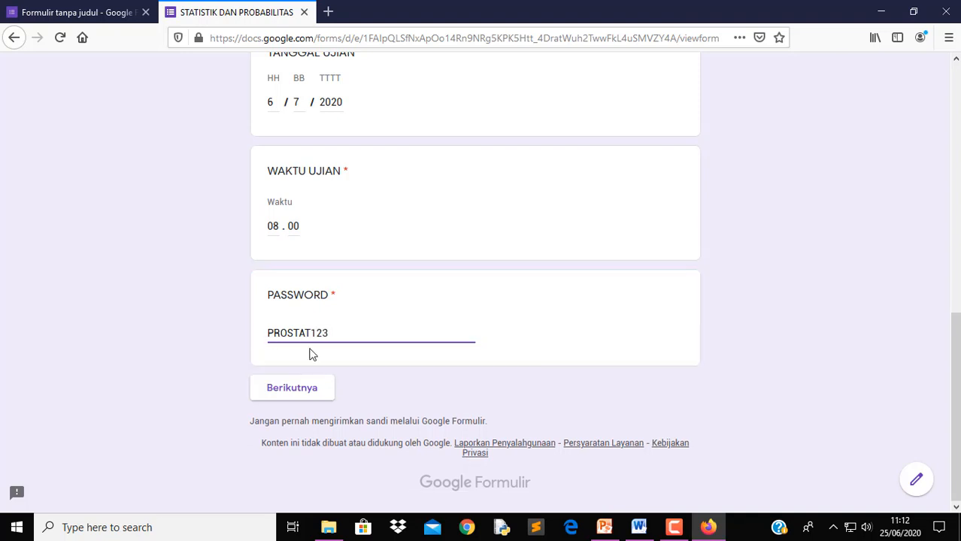
click(305, 402)
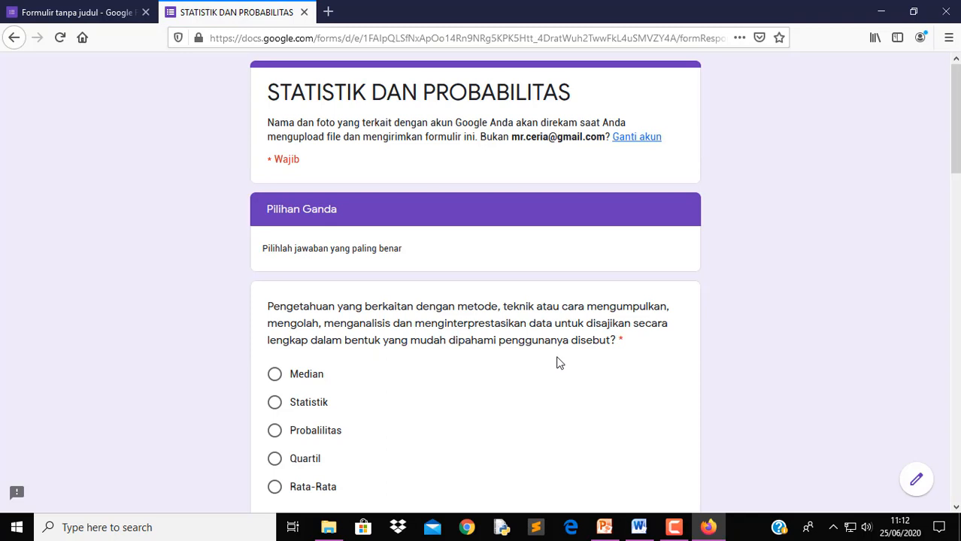
Answer the first three multiple-choice questions with Median, Tabulasi Data dan Diagram Balok, and Grafik Garis
scroll(558, 364, down, 2)
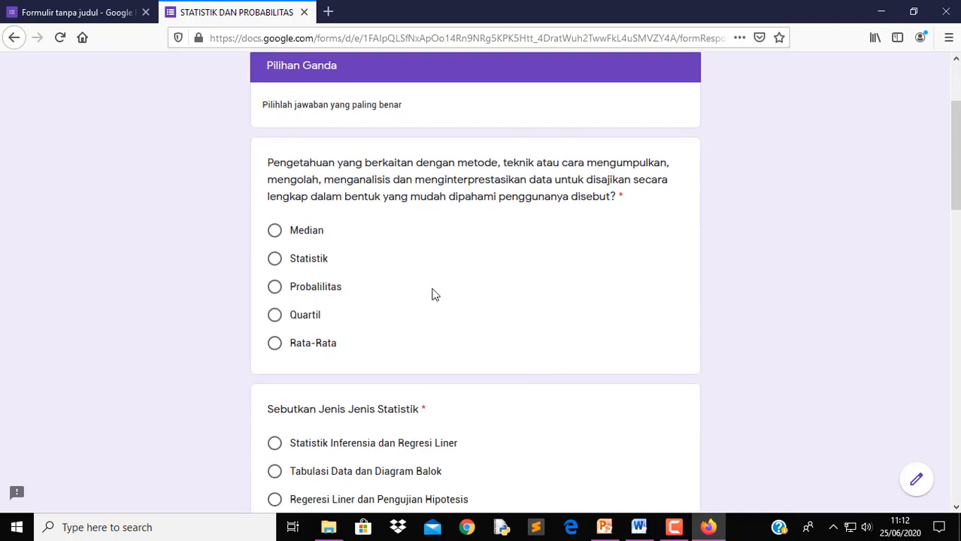
click(275, 233)
scroll(321, 431, down, 1)
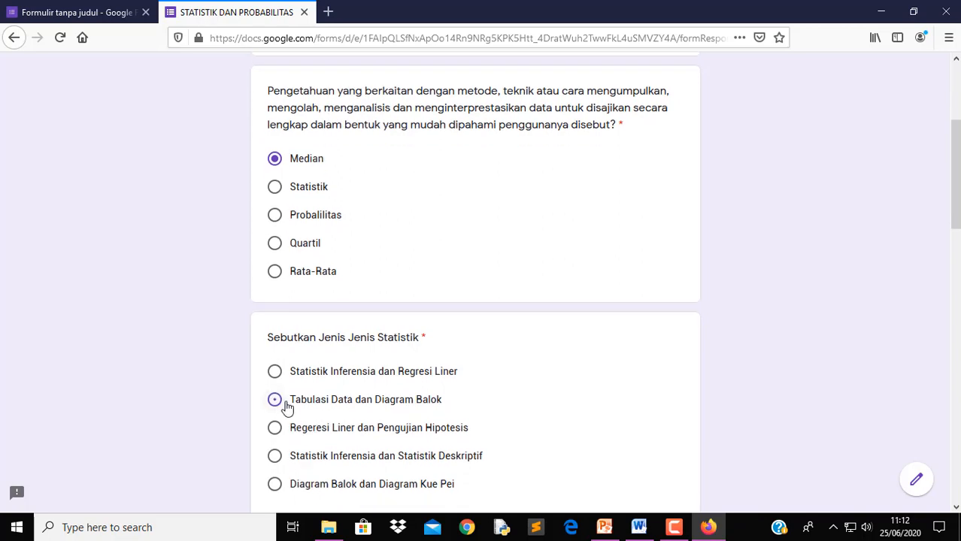
click(276, 400)
scroll(435, 423, down, 1)
scroll(434, 423, down, 5)
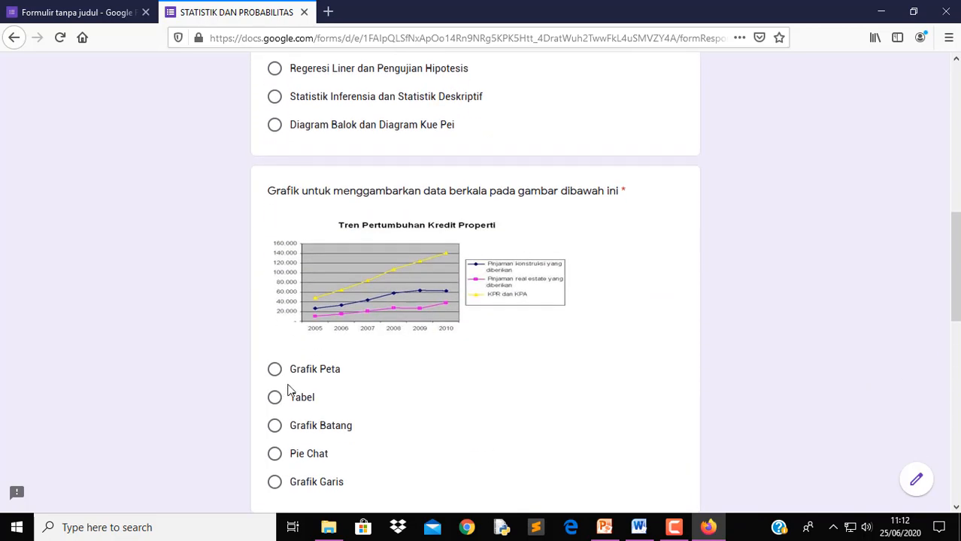
click(276, 482)
Choose Ukuran Pemusatan Data and Mean for the remaining questions, then go to the next section
scroll(331, 421, down, 3)
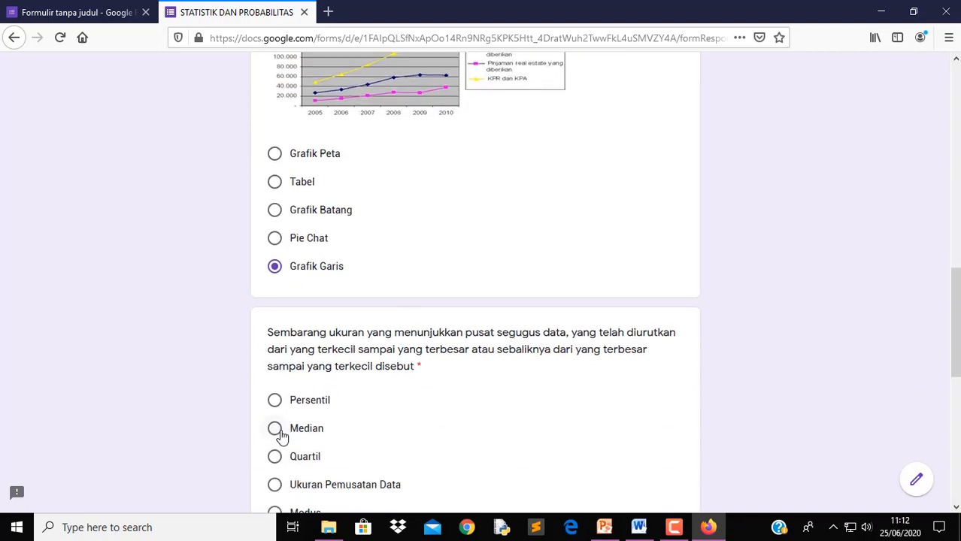
scroll(293, 406, down, 1)
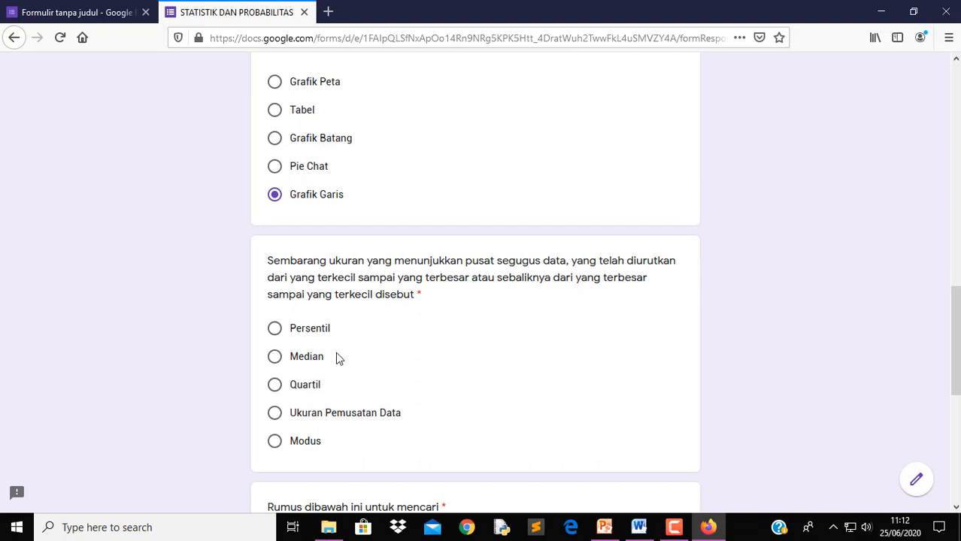
click(327, 420)
scroll(467, 414, down, 6)
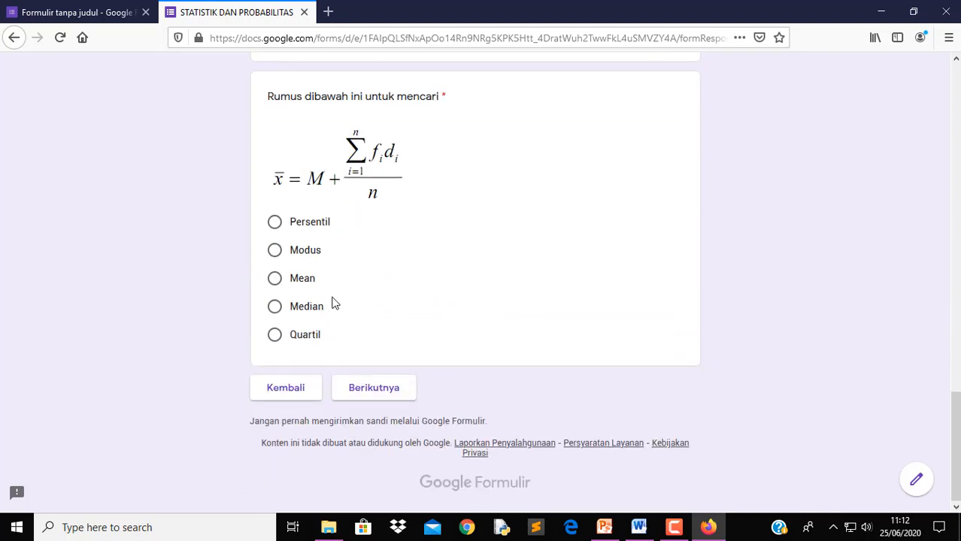
click(274, 279)
click(386, 394)
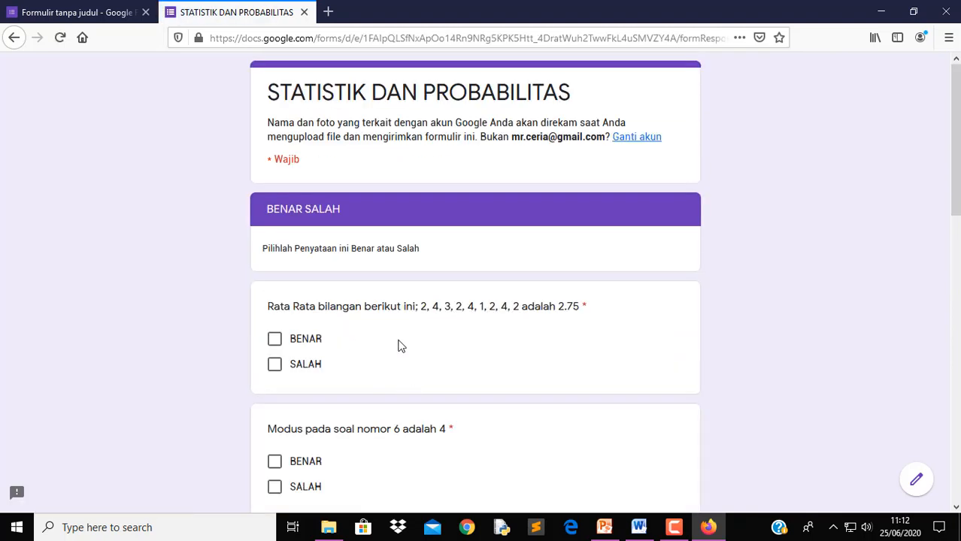
Mark the average, Modus, Quartil, Desil and Range statements BENAR, SALAH, BENAR, BENAR, SALAH, then continue
click(275, 340)
scroll(321, 394, down, 3)
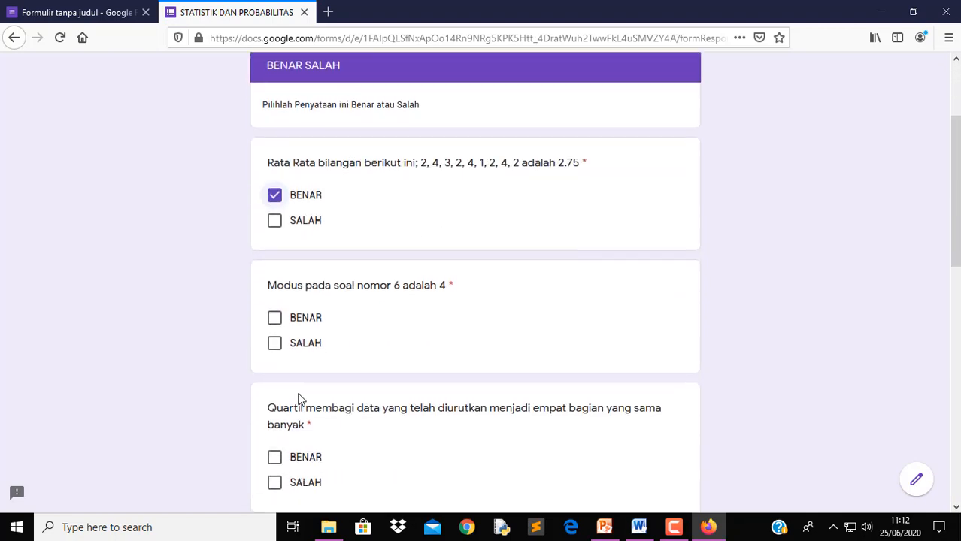
click(274, 344)
scroll(317, 427, down, 3)
click(274, 315)
scroll(391, 359, down, 4)
click(275, 336)
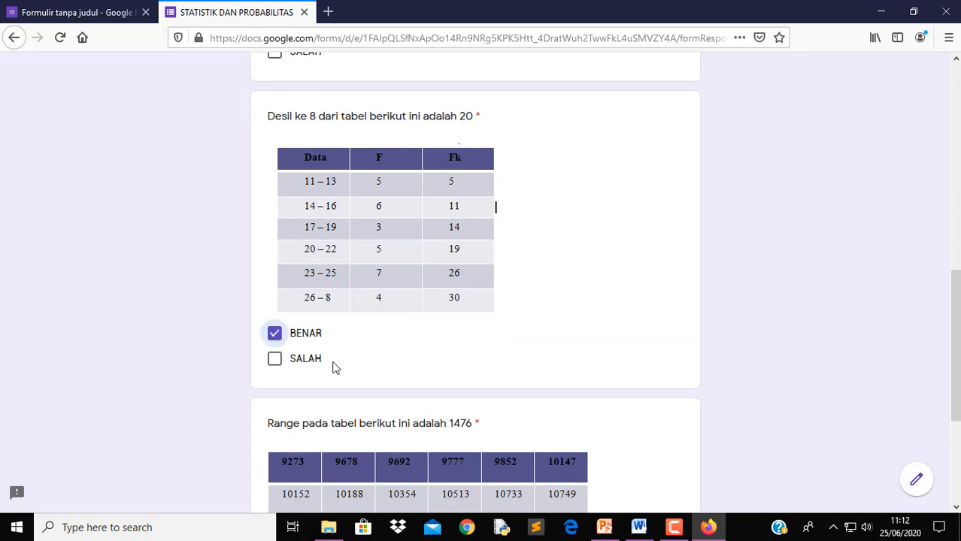
scroll(332, 365, down, 3)
click(275, 338)
click(376, 398)
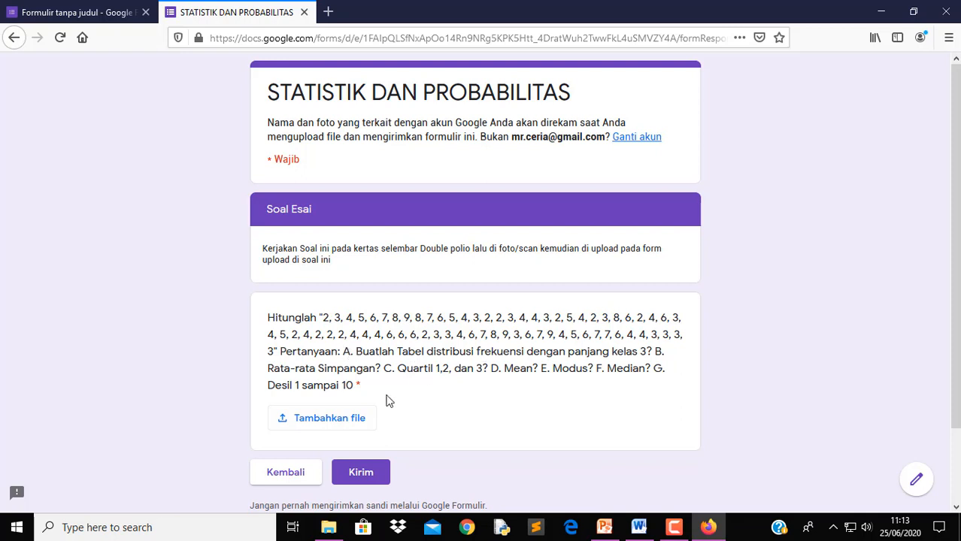
Attach UTS Statistik.pdf from the computer as the essay answer file
click(351, 426)
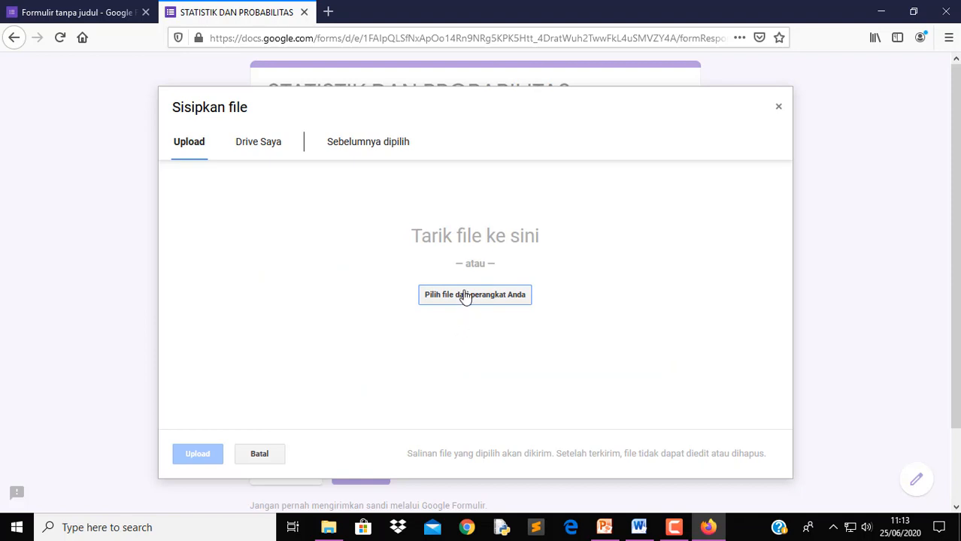
click(466, 295)
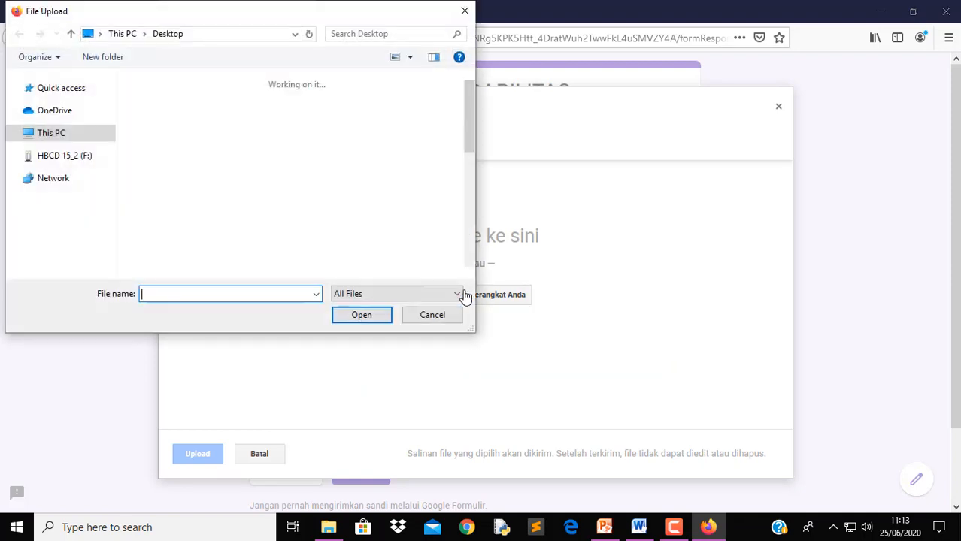
drag(467, 134, 470, 232)
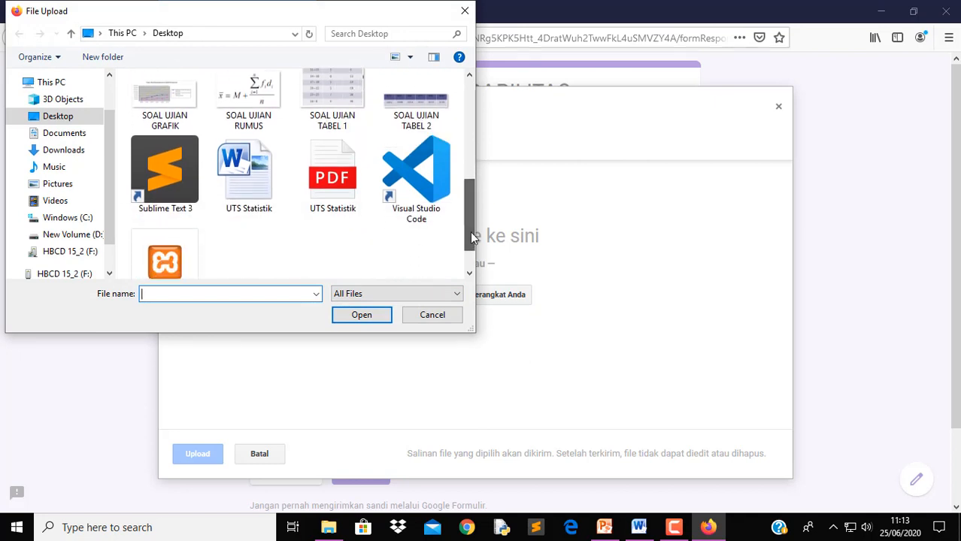
click(323, 194)
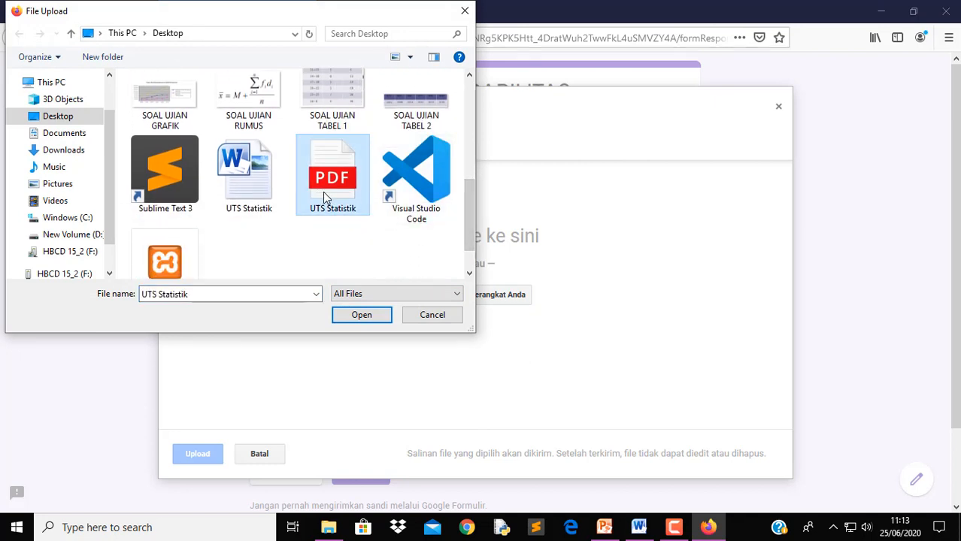
click(366, 317)
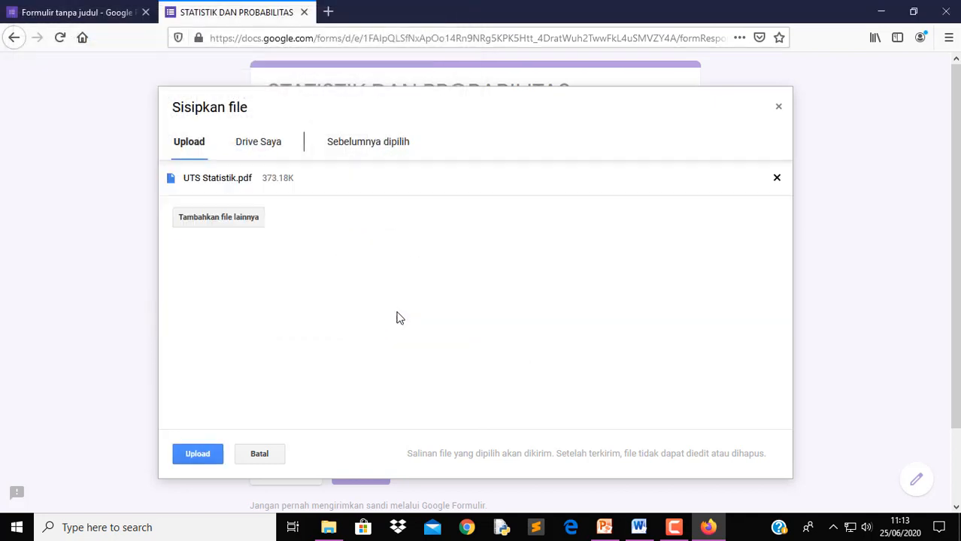
click(194, 459)
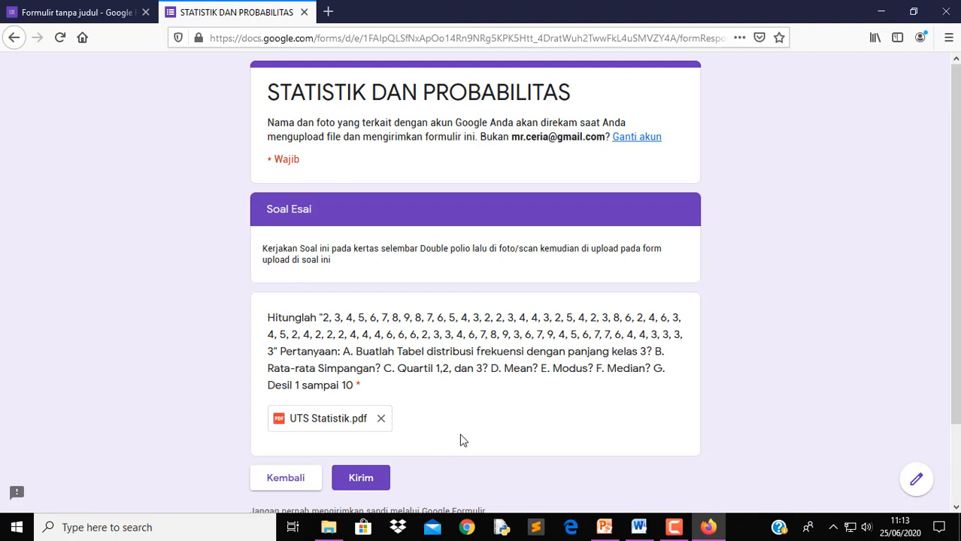
Submit the completed exam form with Kirim
scroll(406, 406, down, 2)
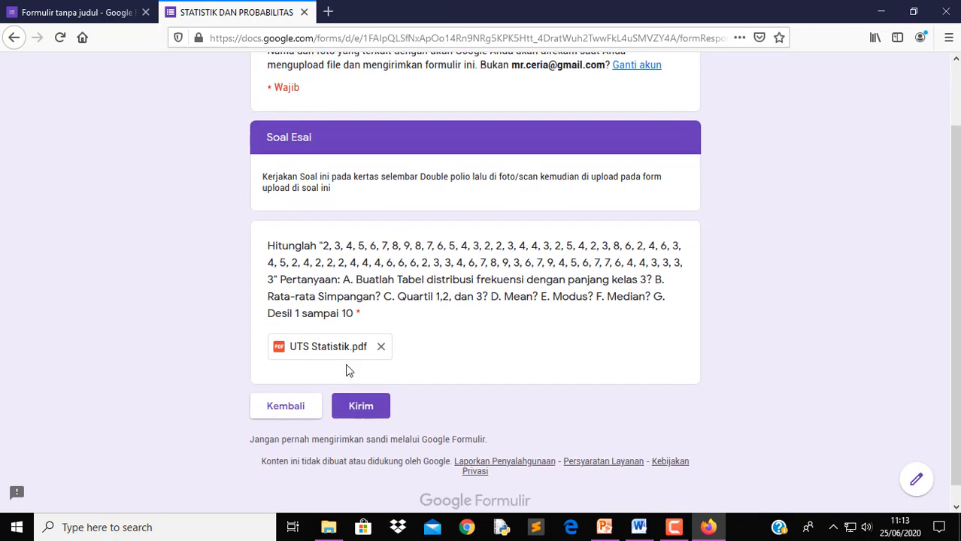
click(368, 409)
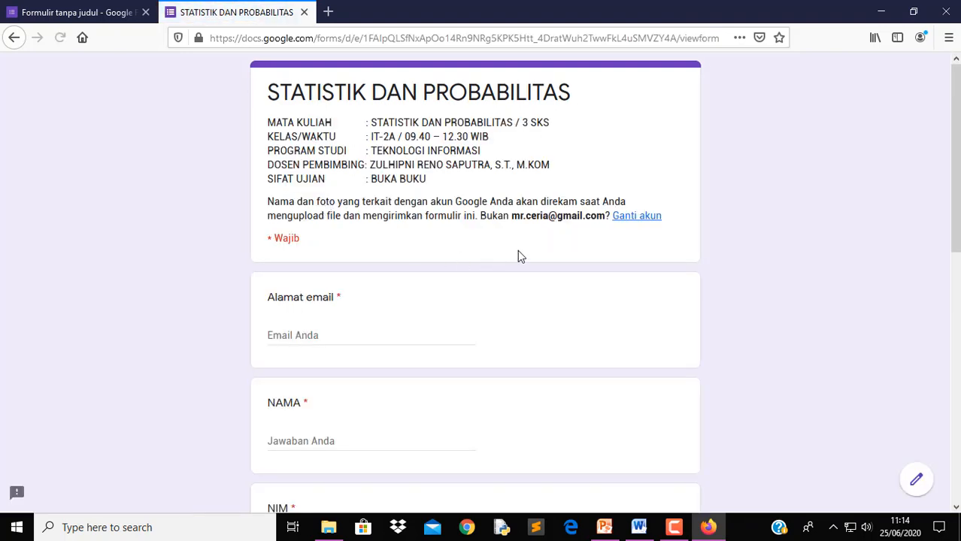
scroll(357, 337, down, 5)
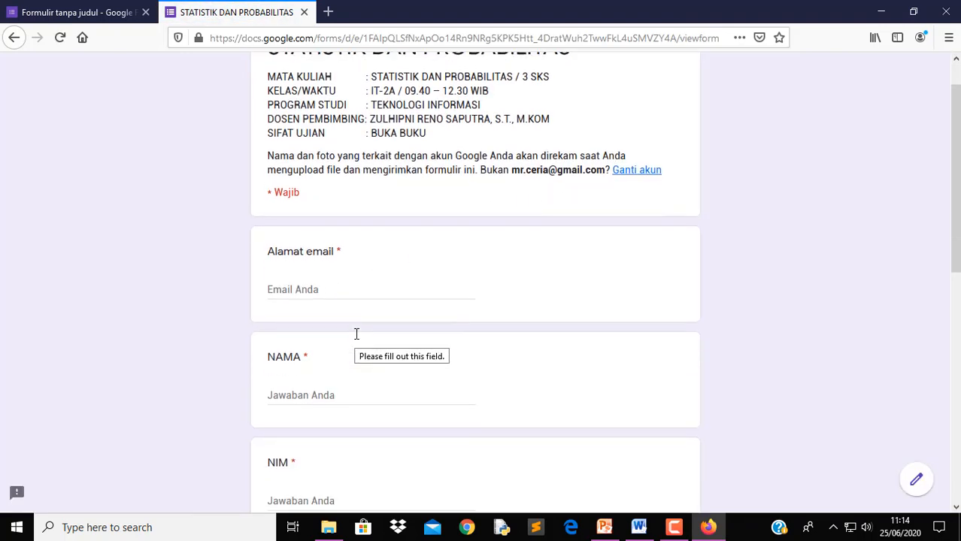
Close the submitted exam tab and check the summary score of 50 / 100 points
click(304, 12)
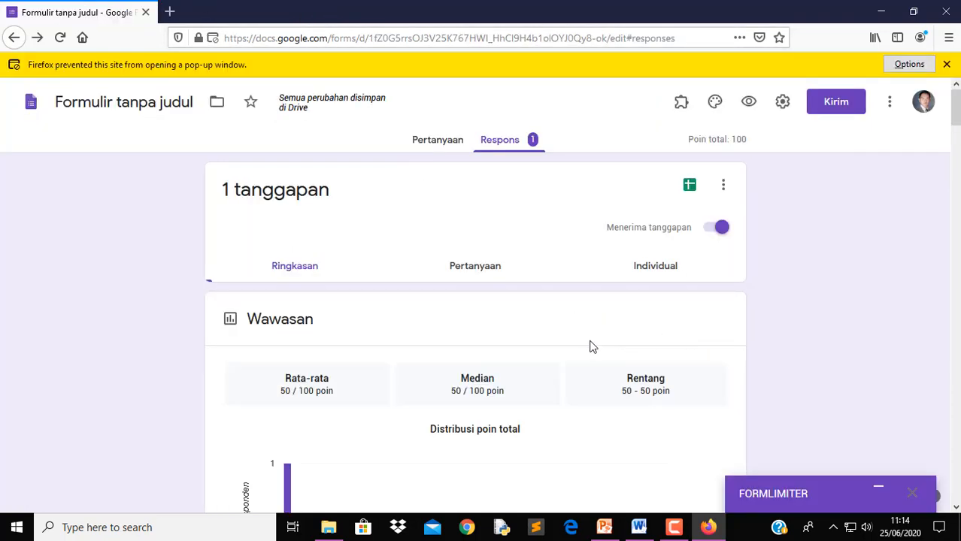
scroll(508, 326, down, 3)
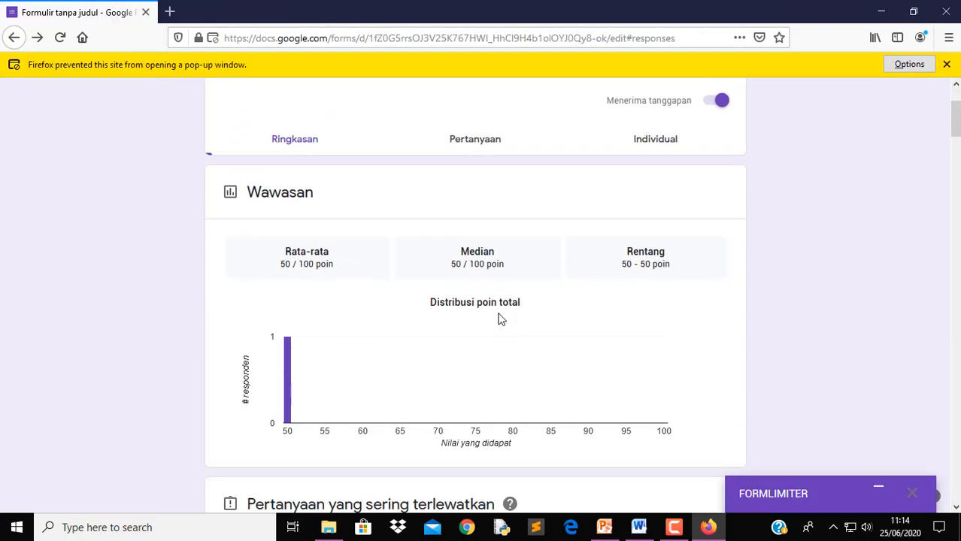
scroll(497, 316, down, 2)
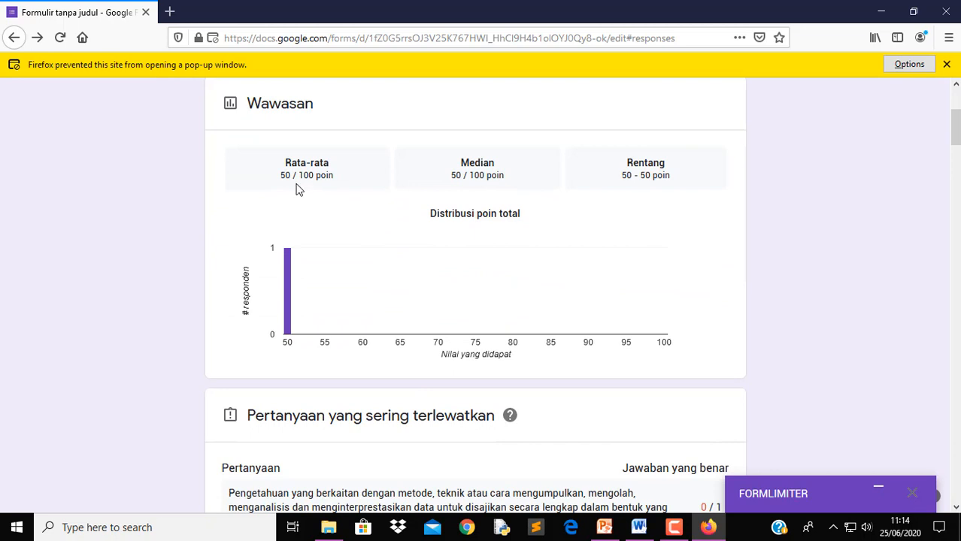
scroll(323, 188, up, 2)
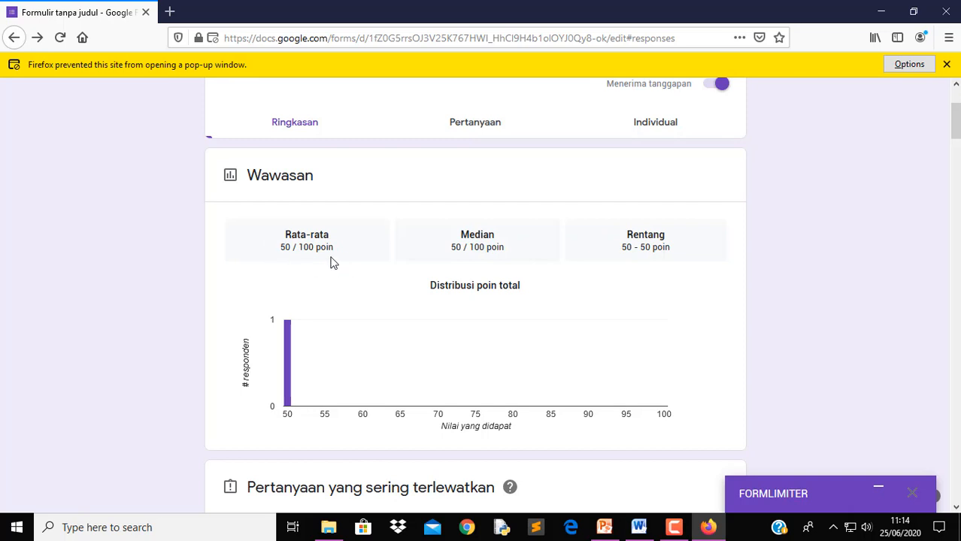
Scroll through the Ringkasan summary to review missed questions and per-question answer charts
scroll(333, 262, down, 2)
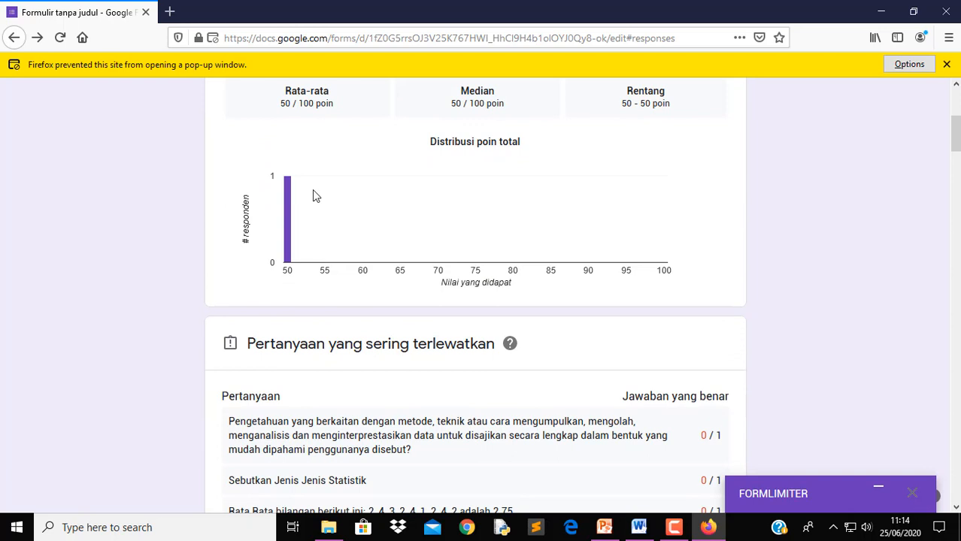
scroll(326, 212, down, 2)
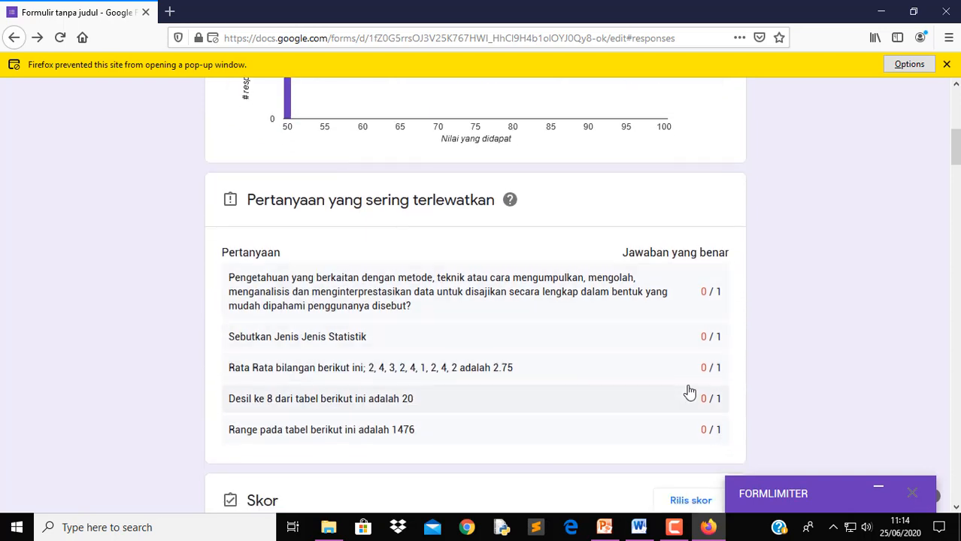
scroll(678, 351, down, 1)
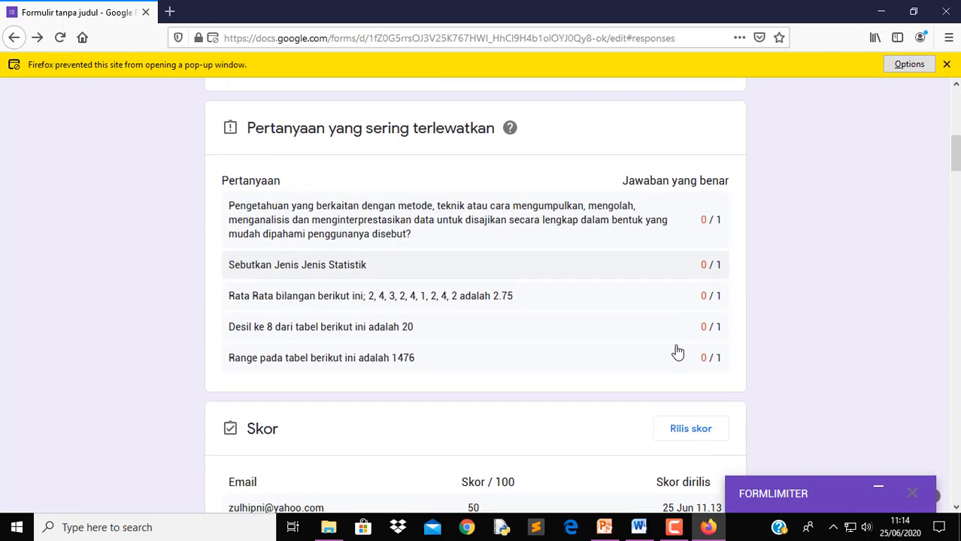
scroll(679, 352, down, 1)
scroll(681, 352, down, 1)
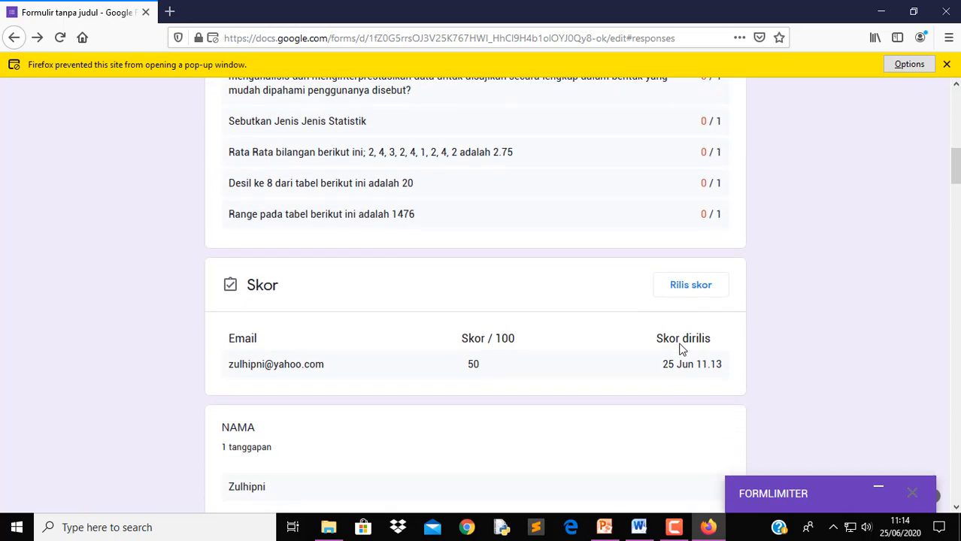
scroll(680, 343, down, 2)
scroll(455, 348, down, 3)
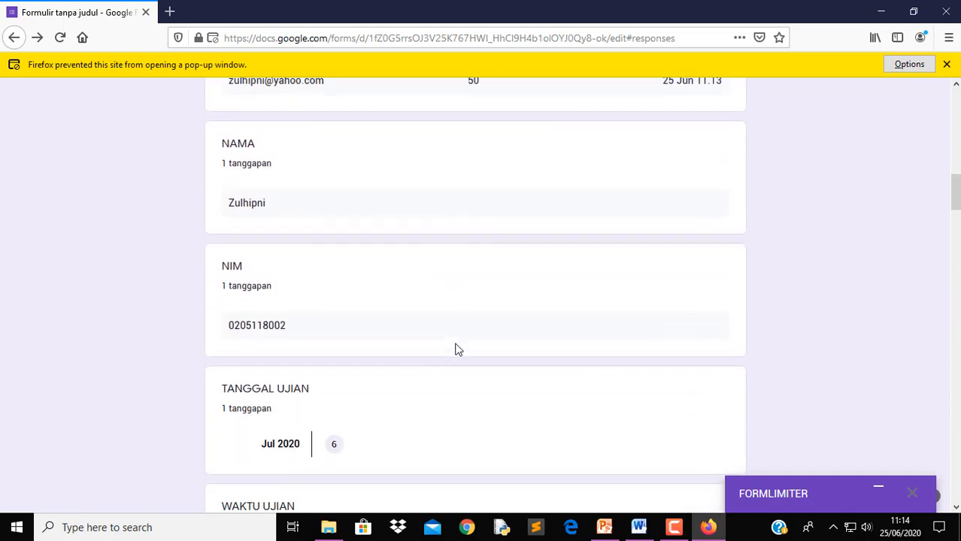
scroll(455, 348, down, 5)
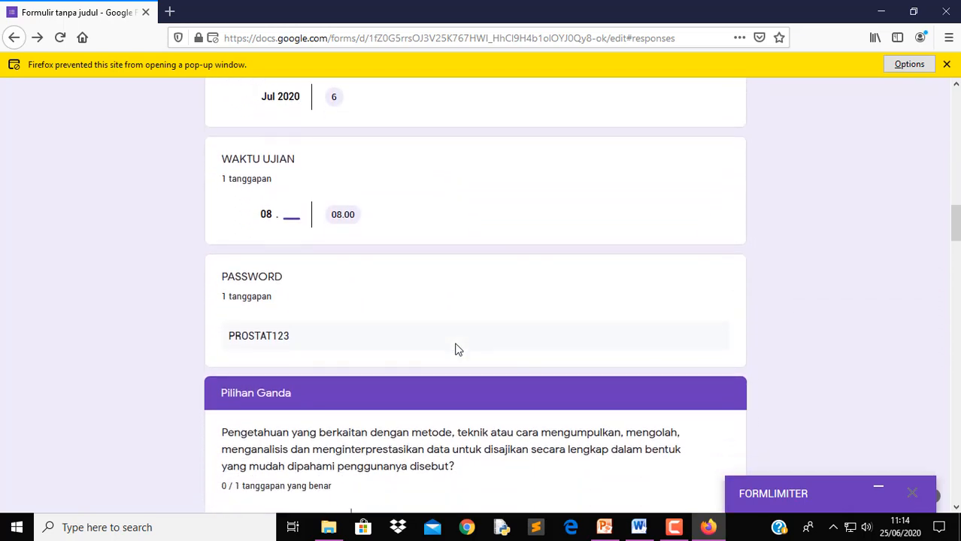
scroll(414, 333, down, 2)
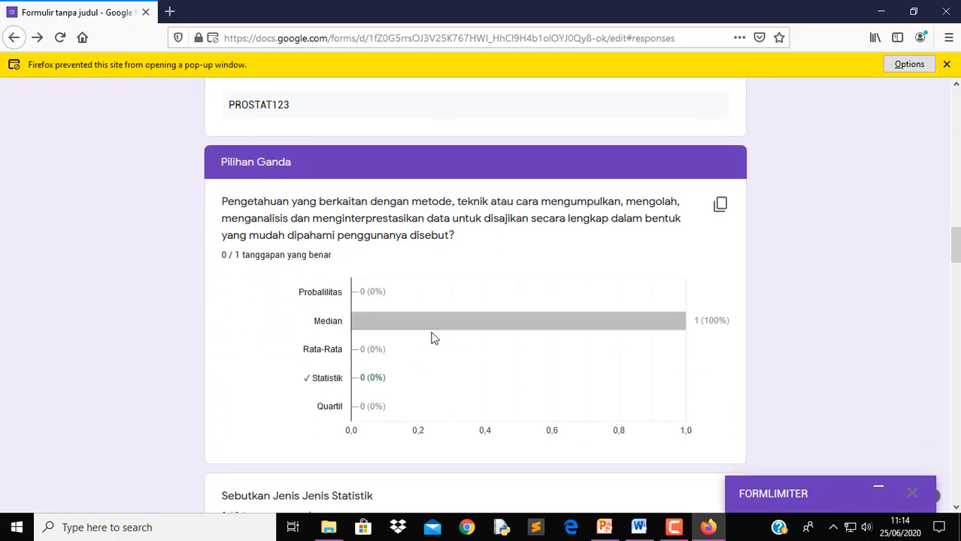
scroll(429, 327, down, 1)
scroll(425, 322, down, 4)
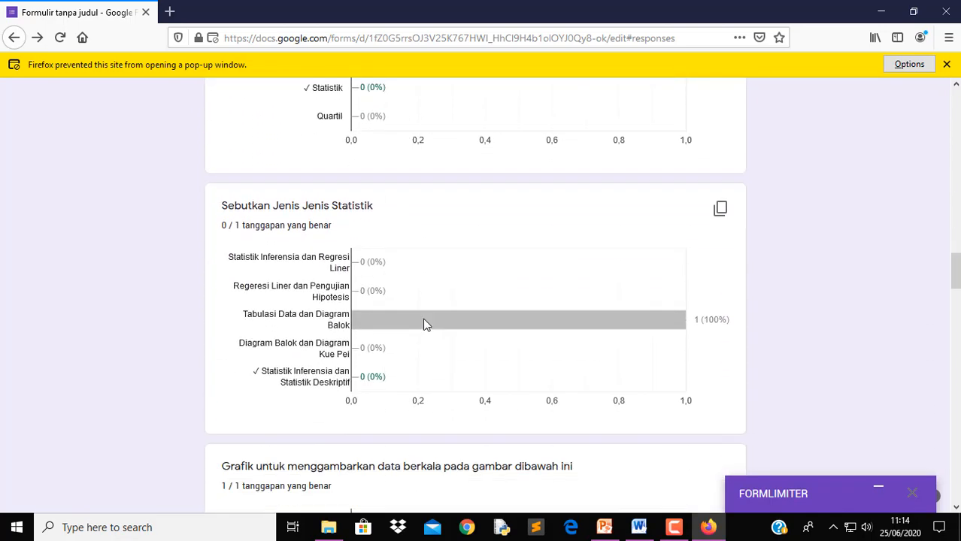
scroll(425, 325, down, 3)
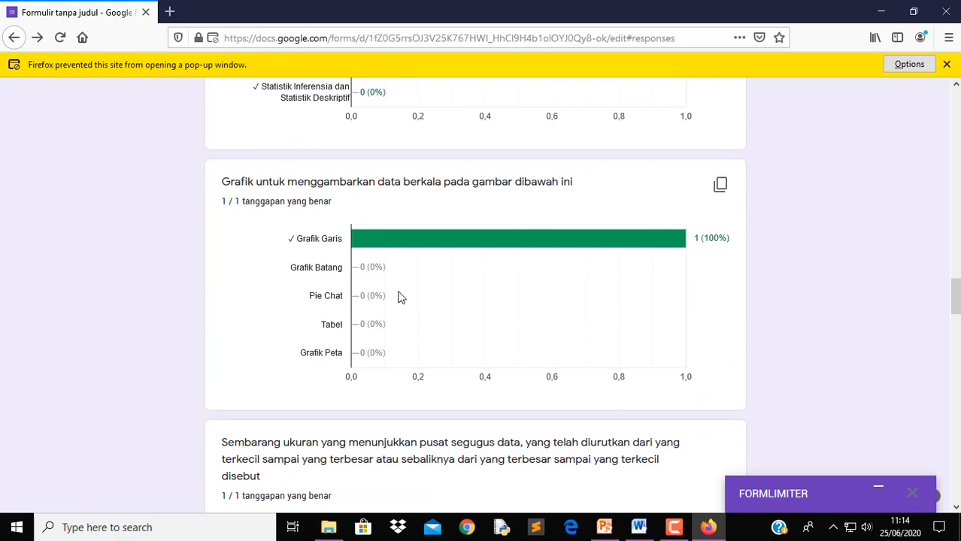
scroll(399, 297, down, 3)
scroll(400, 296, down, 4)
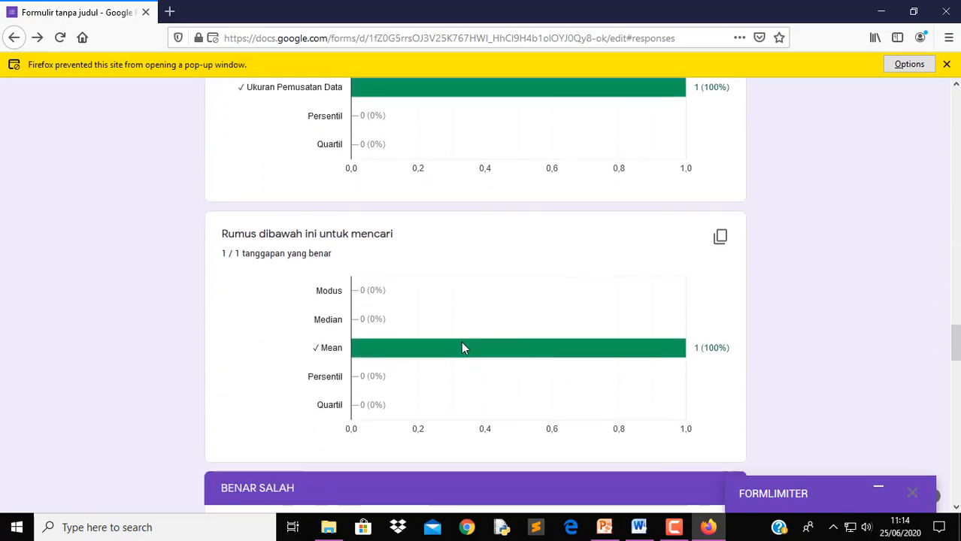
scroll(506, 364, down, 1)
scroll(504, 355, up, 9)
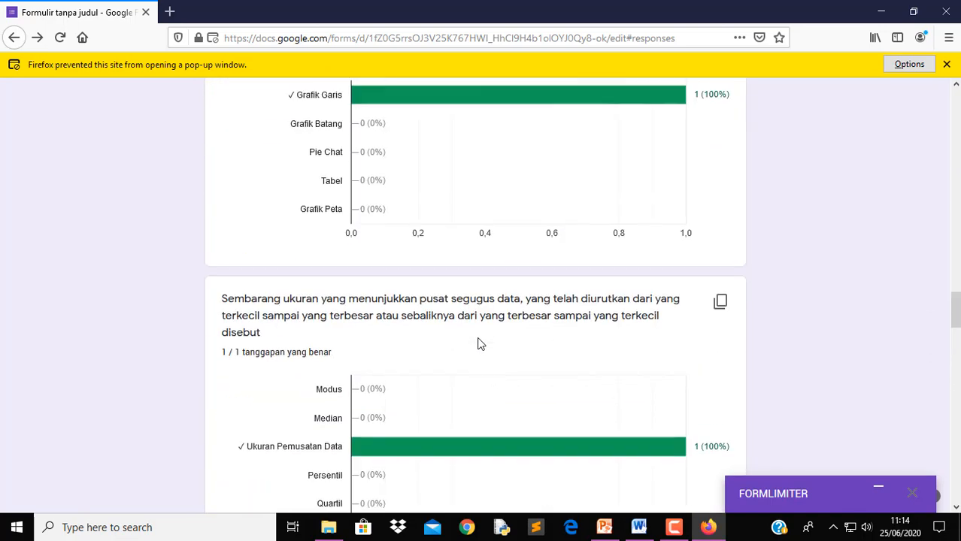
scroll(433, 322, up, 2)
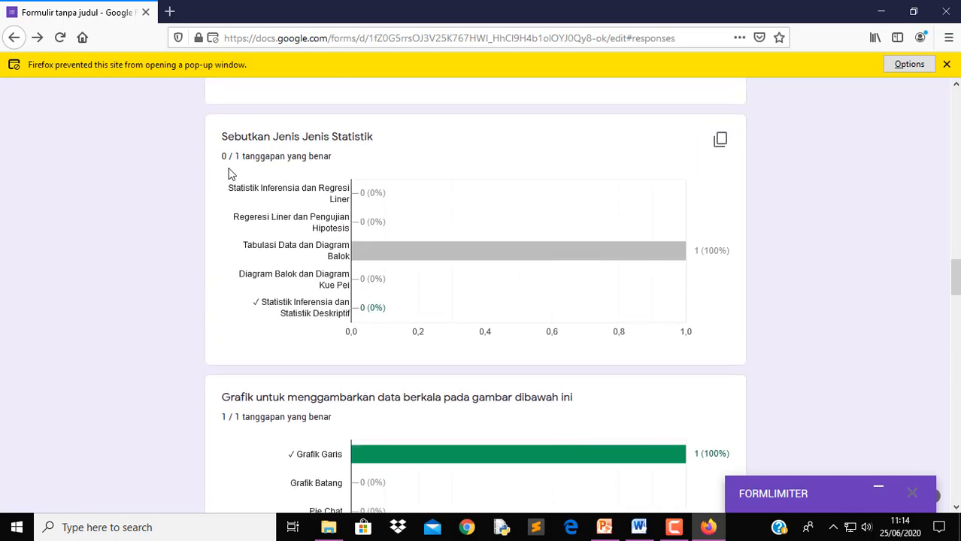
scroll(482, 393, down, 16)
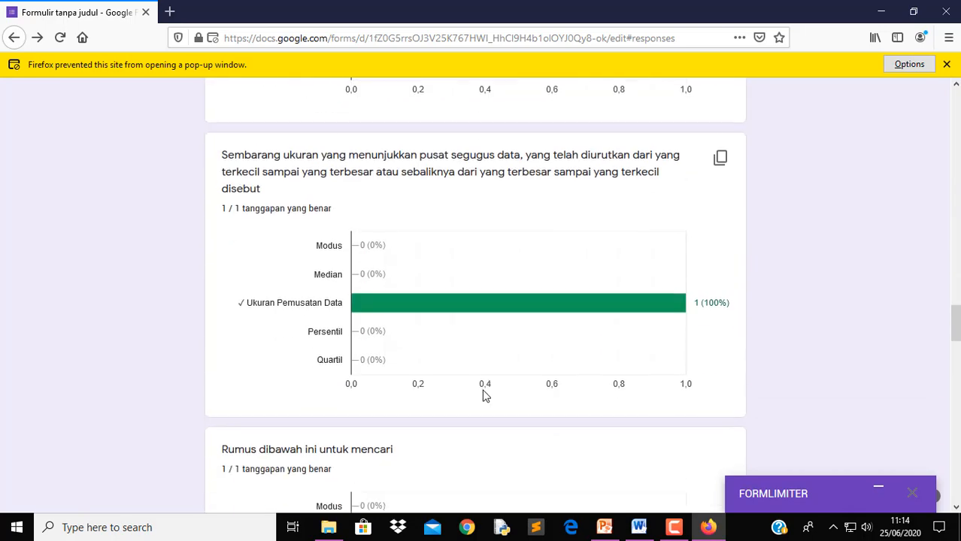
scroll(483, 392, down, 13)
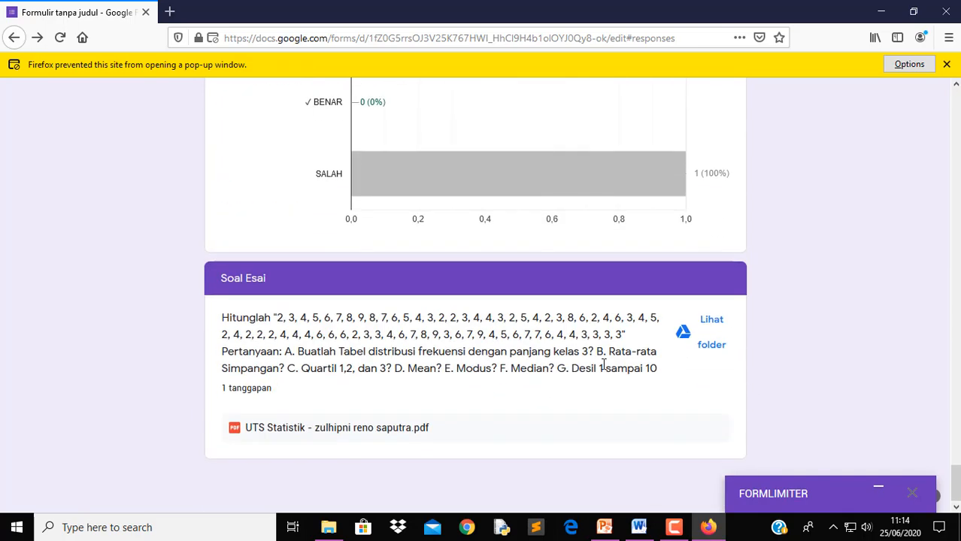
scroll(526, 317, up, 20)
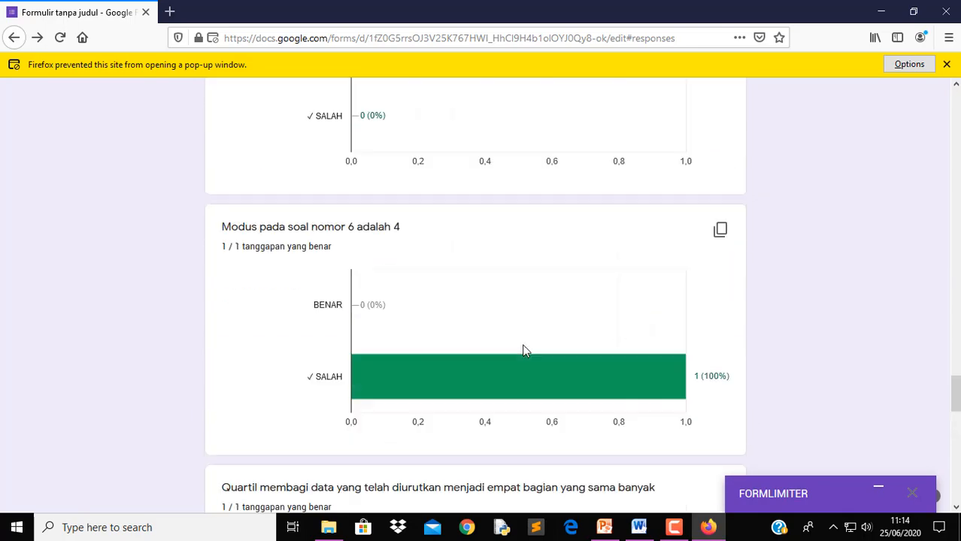
scroll(529, 350, up, 20)
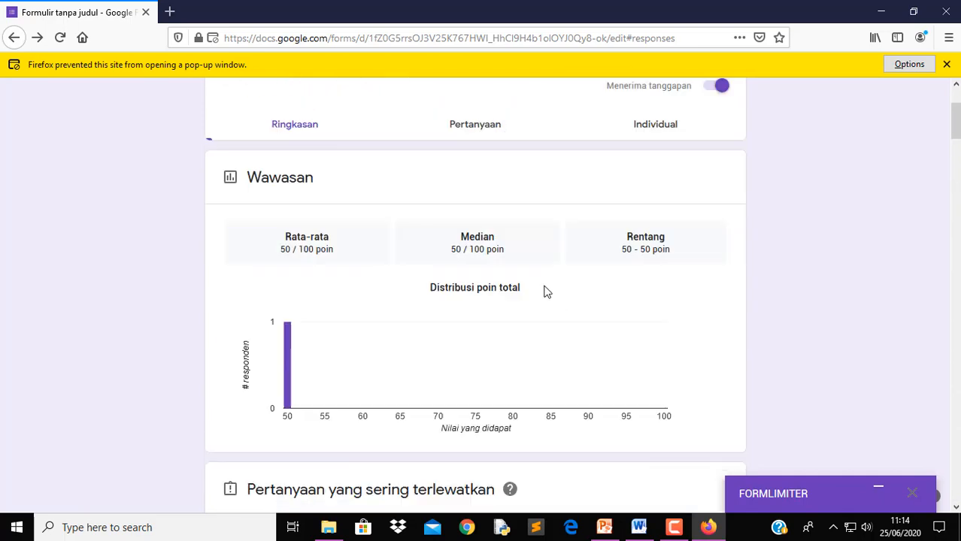
click(690, 185)
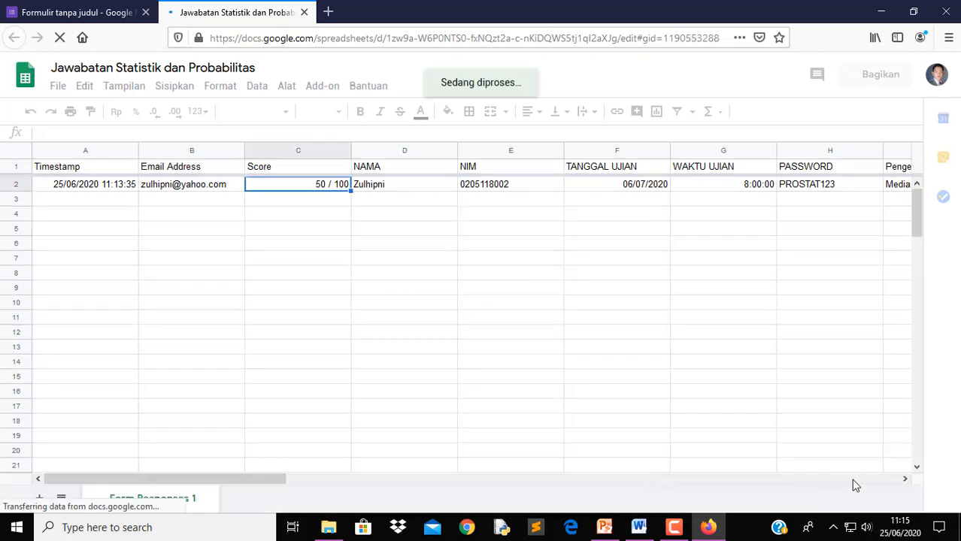
drag(223, 478, 553, 482)
drag(473, 485, 11, 427)
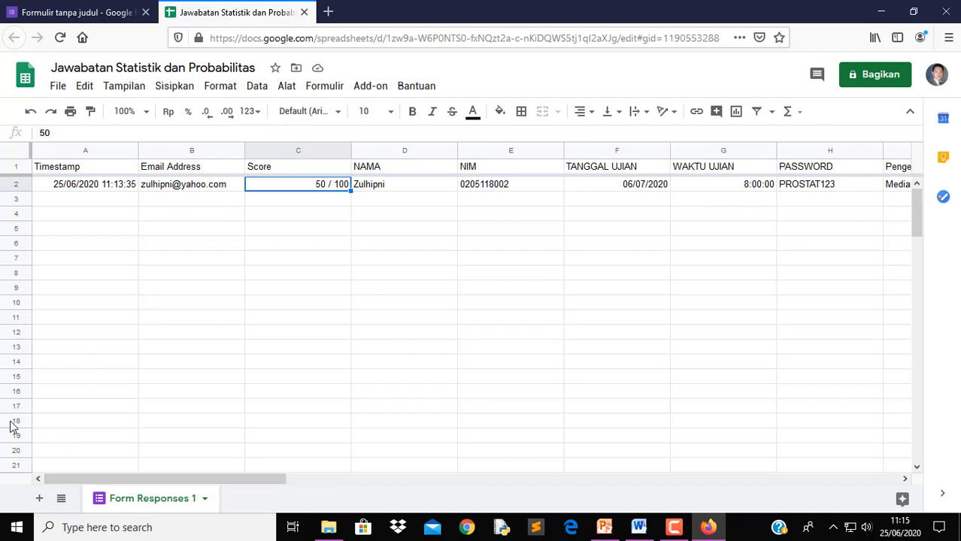
click(304, 13)
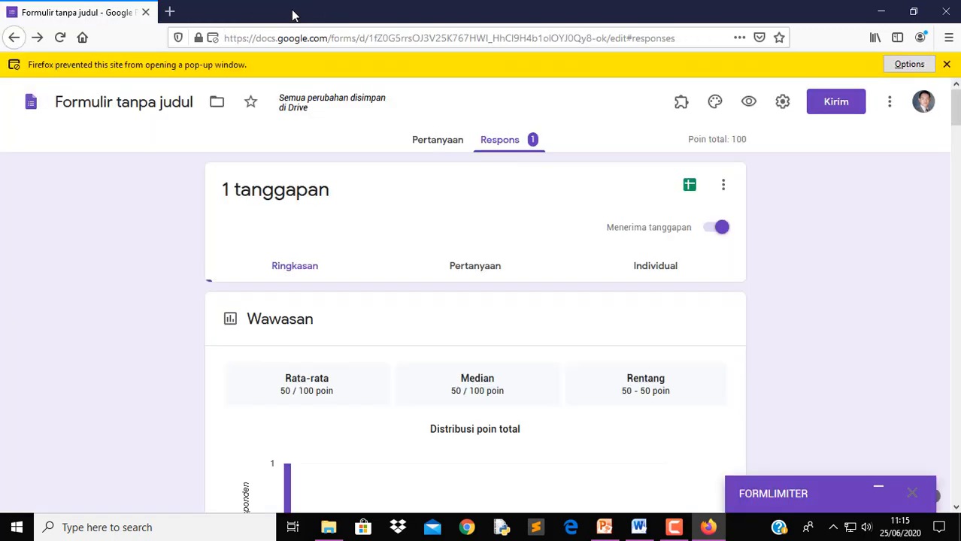
click(680, 528)
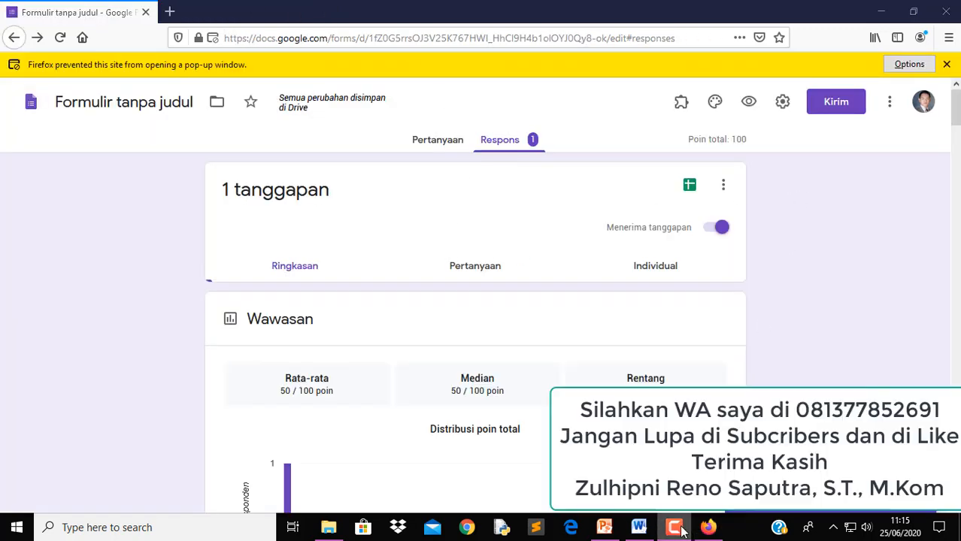